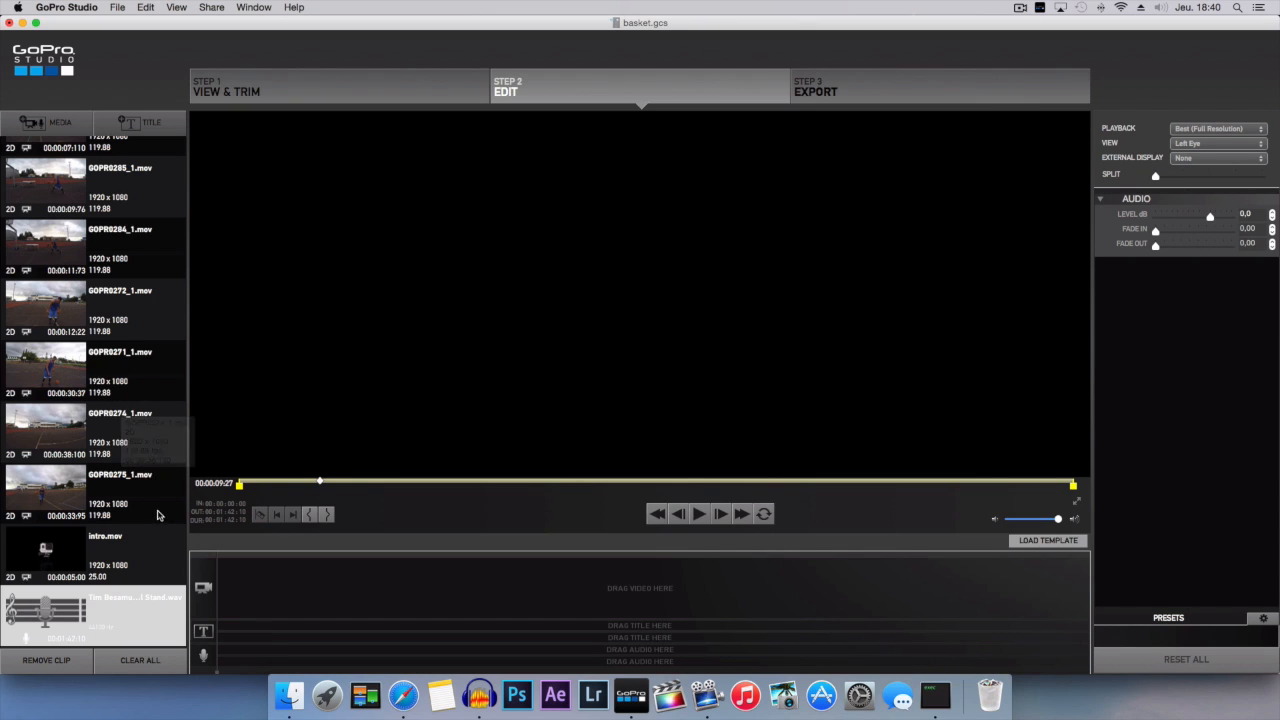
Step: Set the in point of GOPR0274_1.mov in the media list at 17:23:38:40 and skim through the trimmed footage
{"action": "left_click", "coordinate": [136, 430]}
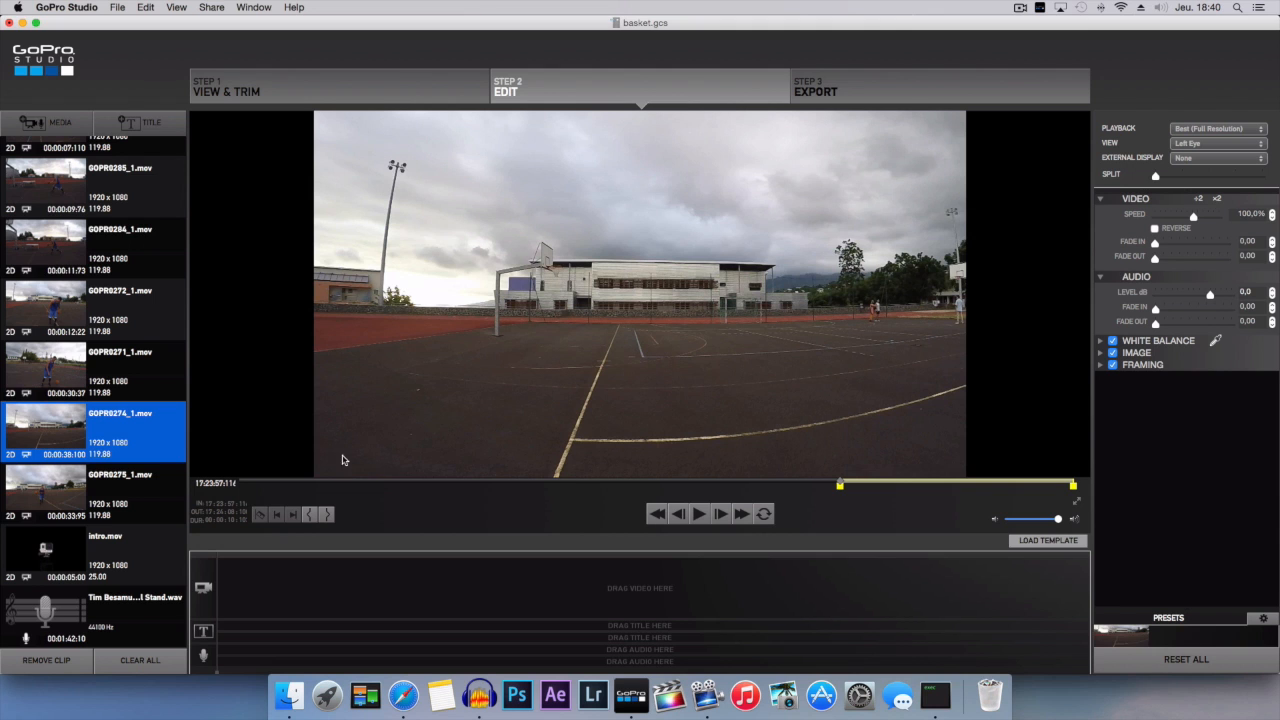
{"action": "left_click_drag", "start_coordinate": [840, 486], "coordinate": [416, 482]}
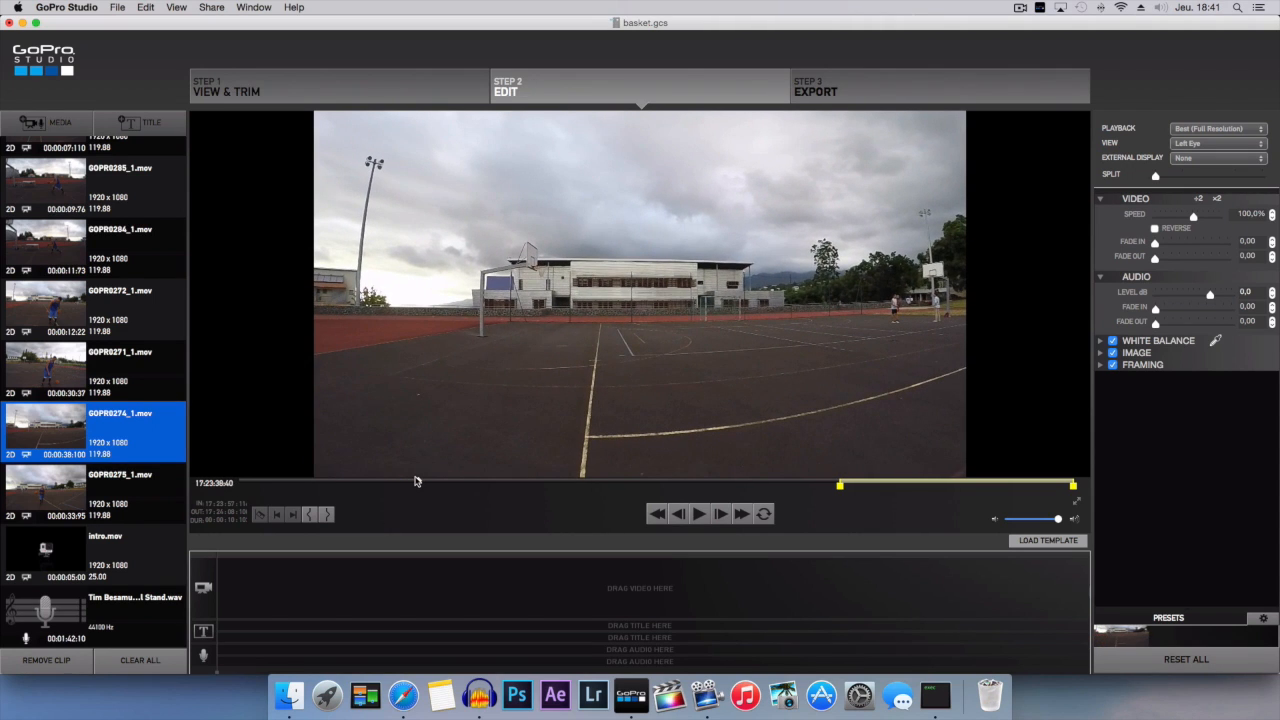
{"action": "left_click", "coordinate": [315, 516]}
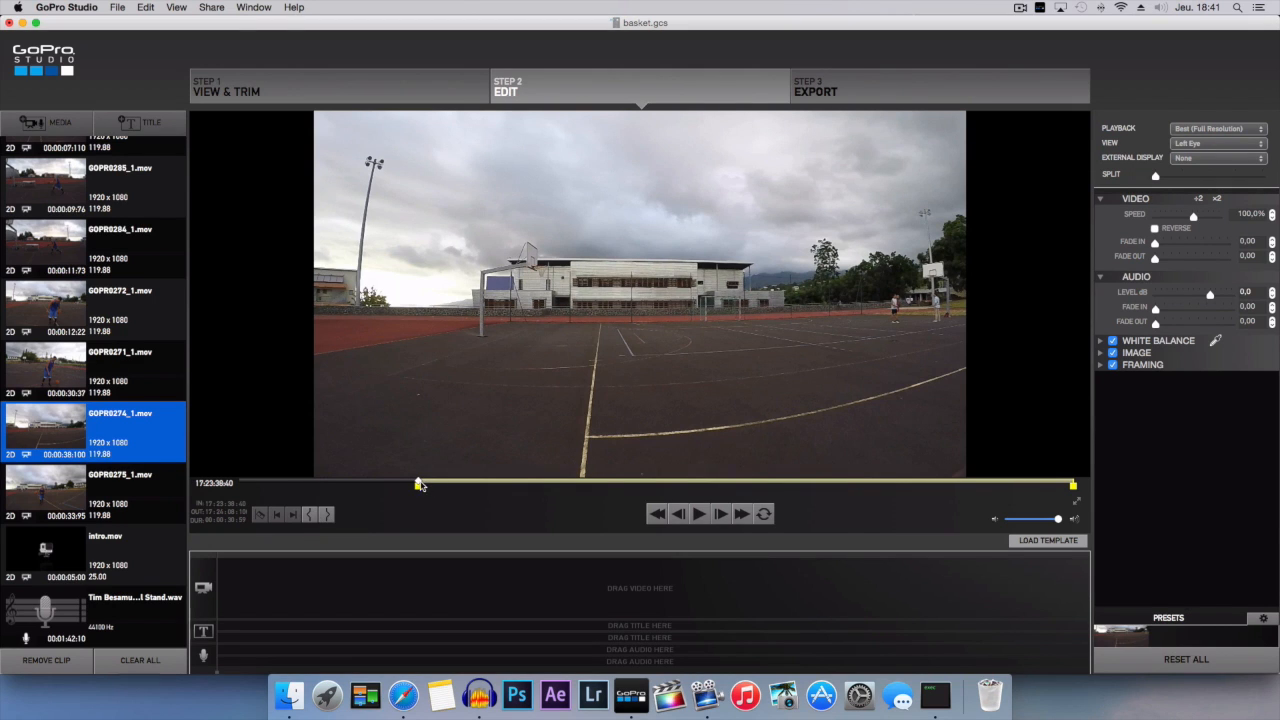
{"action": "left_click_drag", "start_coordinate": [419, 484], "coordinate": [545, 485]}
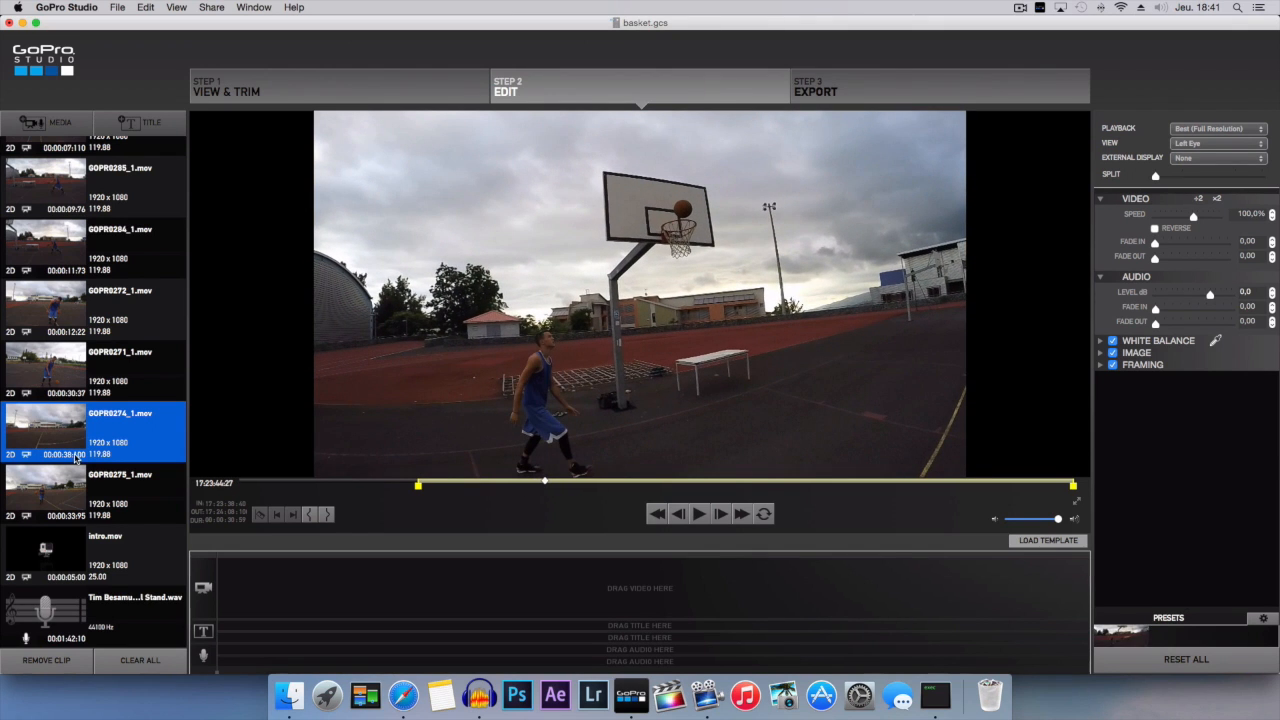
Step: Place the trimmed GOPR0274_1.mov on the video track and play its opening seconds
{"action": "left_click_drag", "start_coordinate": [86, 443], "coordinate": [274, 584]}
{"action": "left_click", "coordinate": [251, 588]}
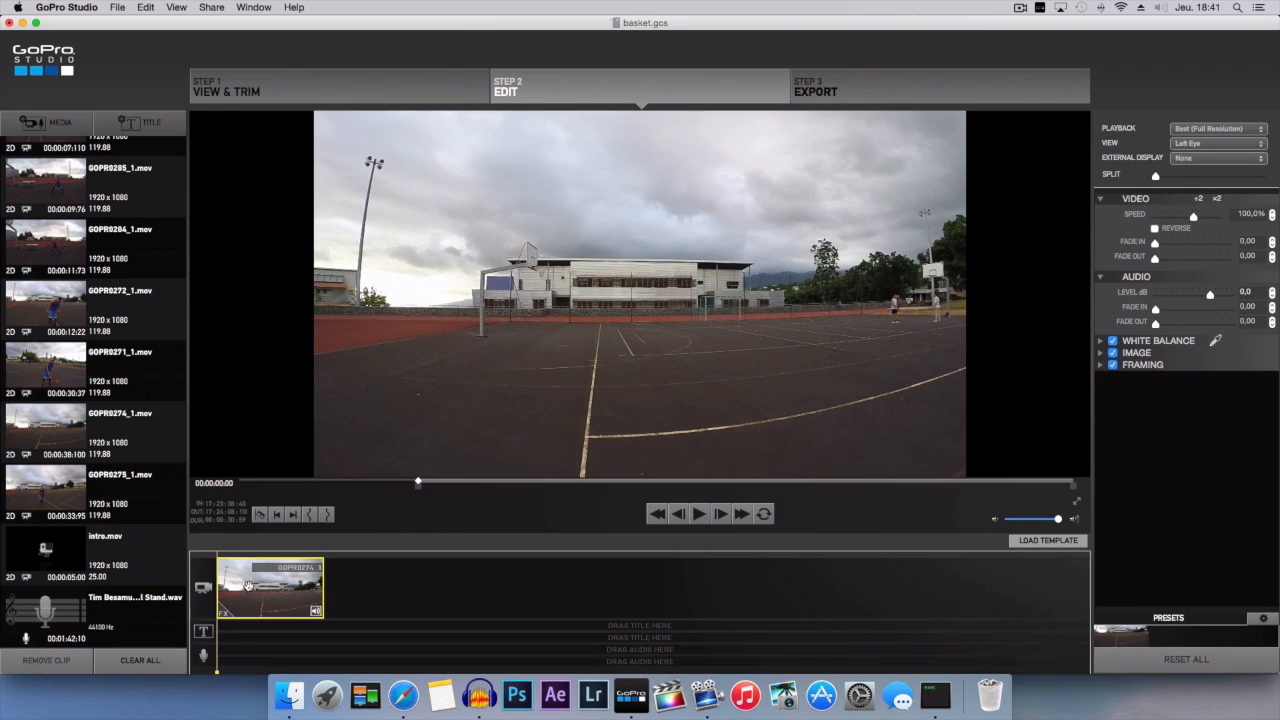
{"action": "left_click", "coordinate": [698, 520]}
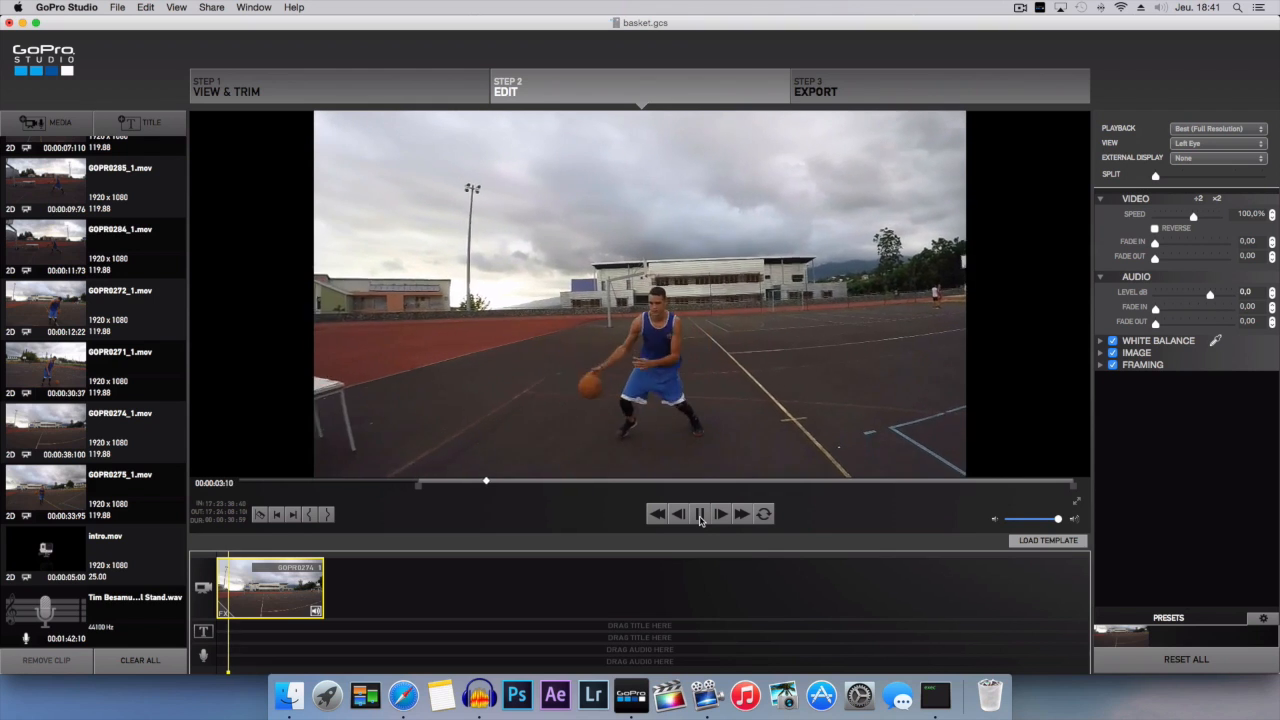
{"action": "left_click", "coordinate": [700, 516]}
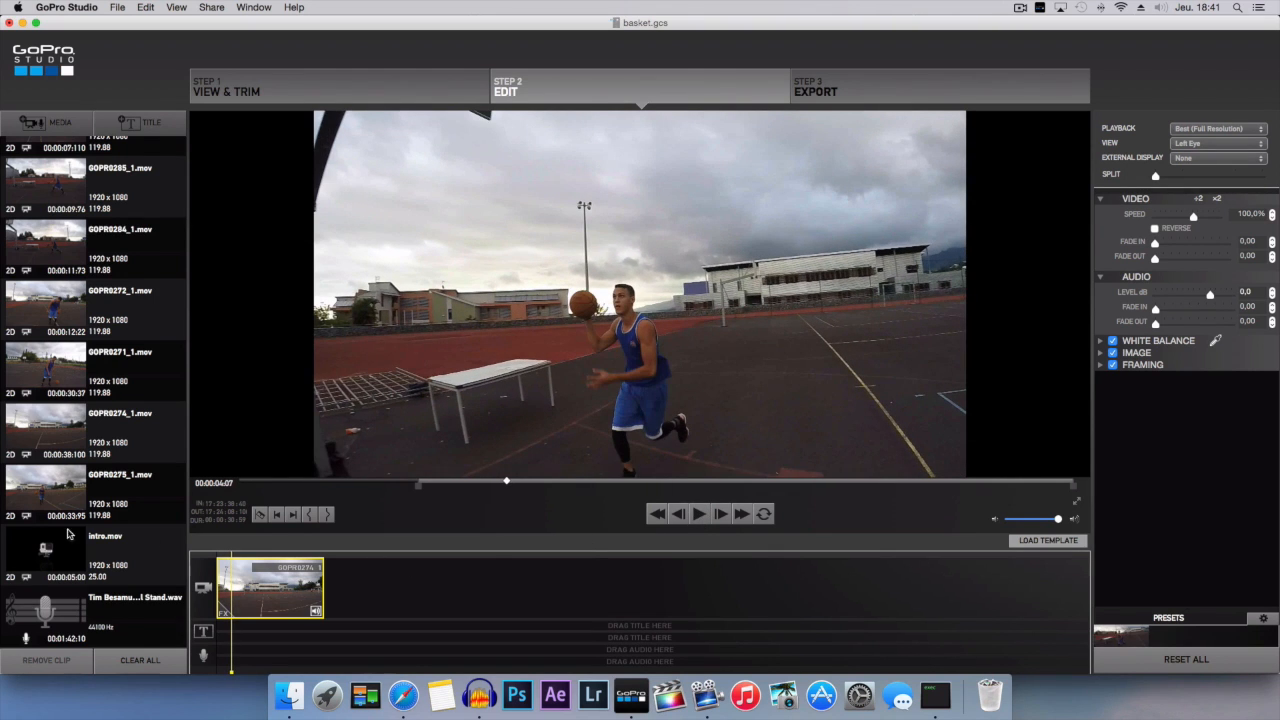
Step: Add The Final Stand music file to the first audio track and play the timeline from the start
{"action": "left_click", "coordinate": [69, 615]}
{"action": "left_click_drag", "start_coordinate": [69, 615], "coordinate": [267, 646]}
{"action": "left_click", "coordinate": [243, 650]}
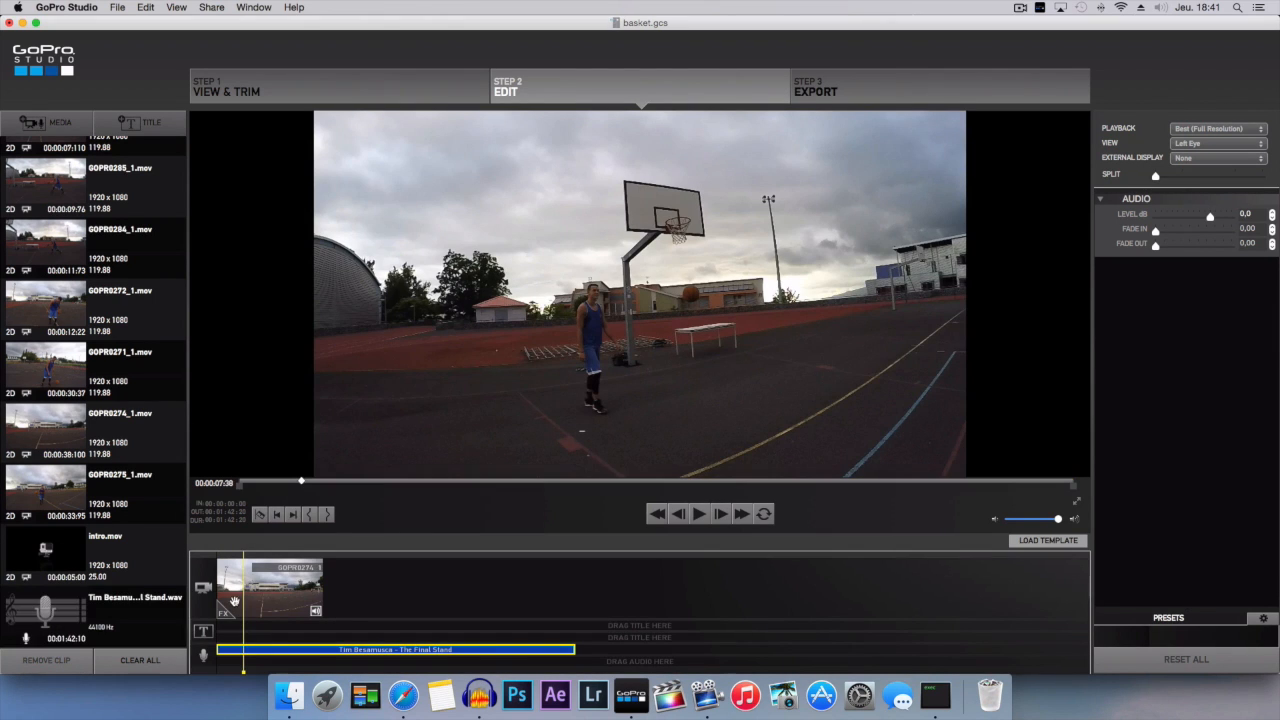
{"action": "left_click_drag", "start_coordinate": [243, 585], "coordinate": [207, 595]}
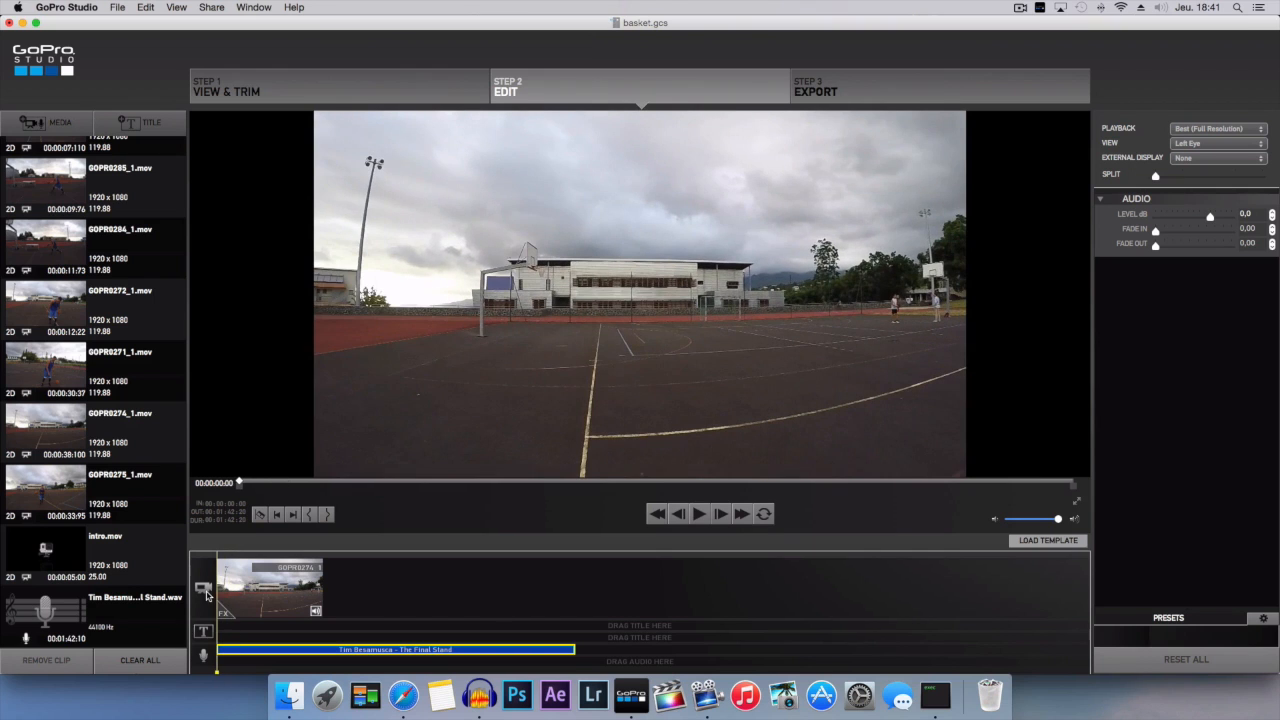
{"action": "left_click", "coordinate": [699, 515]}
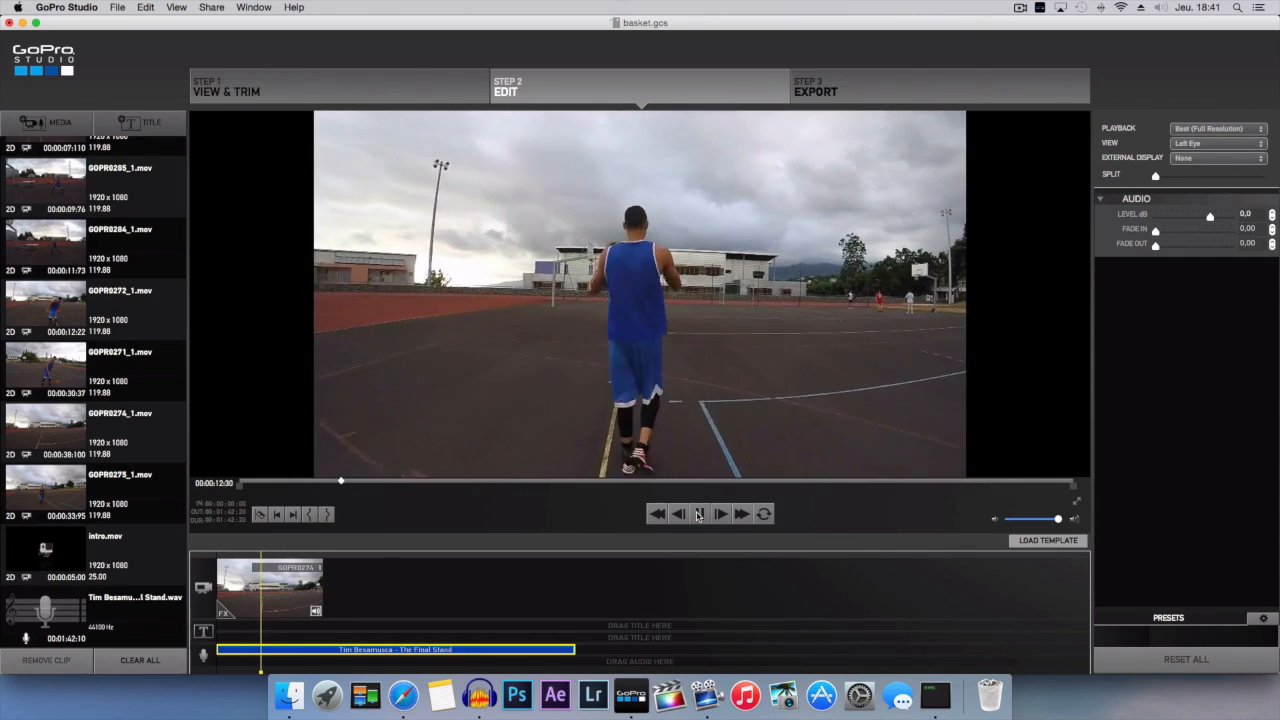
{"action": "left_click", "coordinate": [699, 514]}
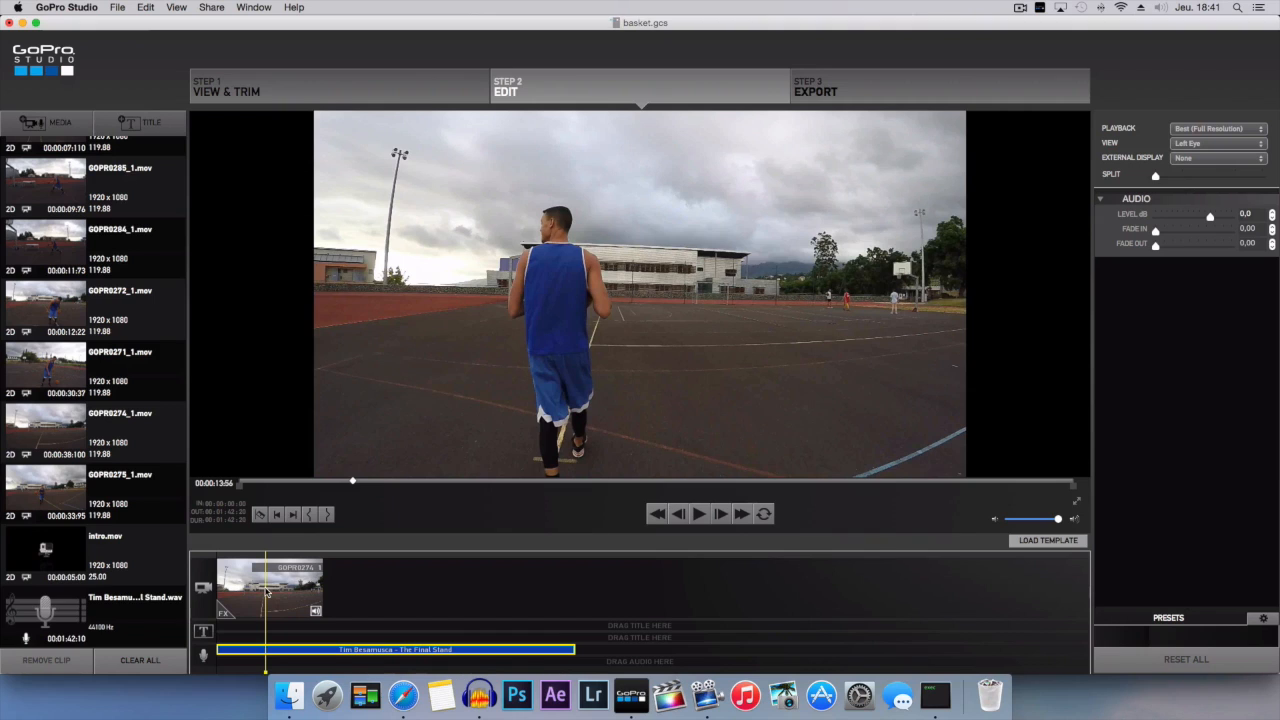
Step: Set the out point of the GOPR0274_1 clip on the timeline at about 00:00:13:52
{"action": "left_click_drag", "start_coordinate": [266, 592], "coordinate": [263, 592]}
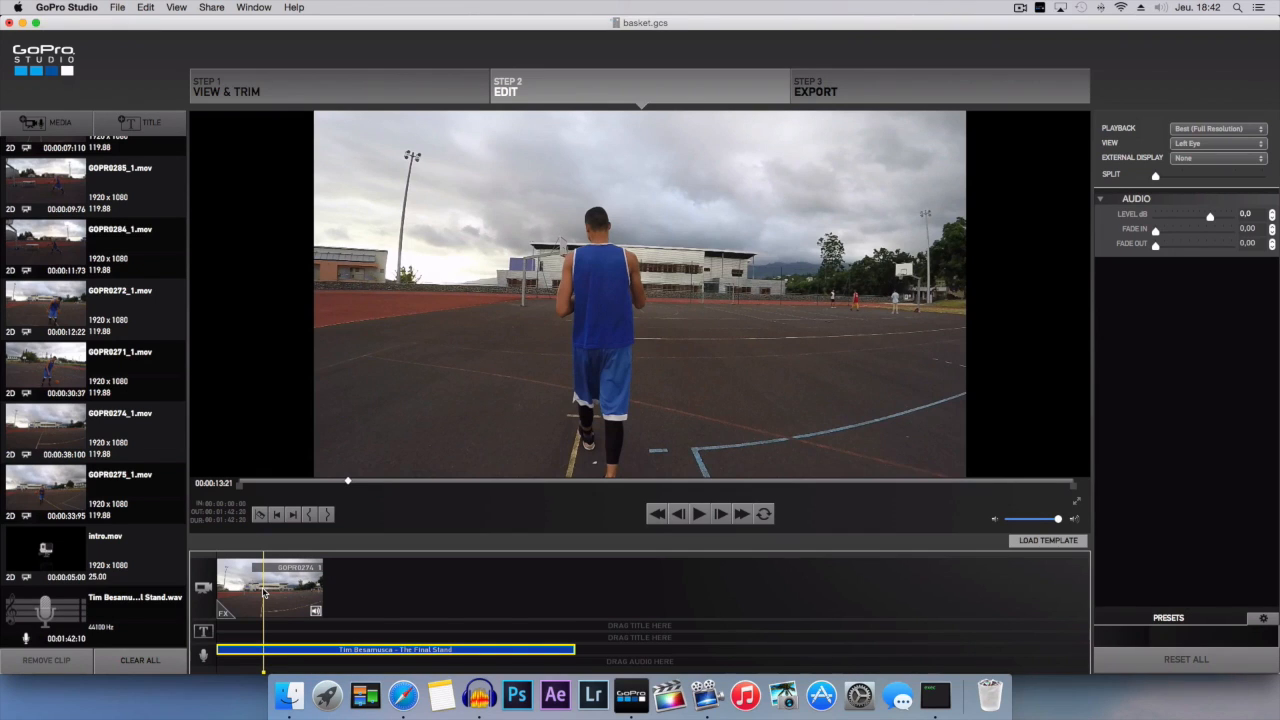
{"action": "left_click", "coordinate": [256, 582]}
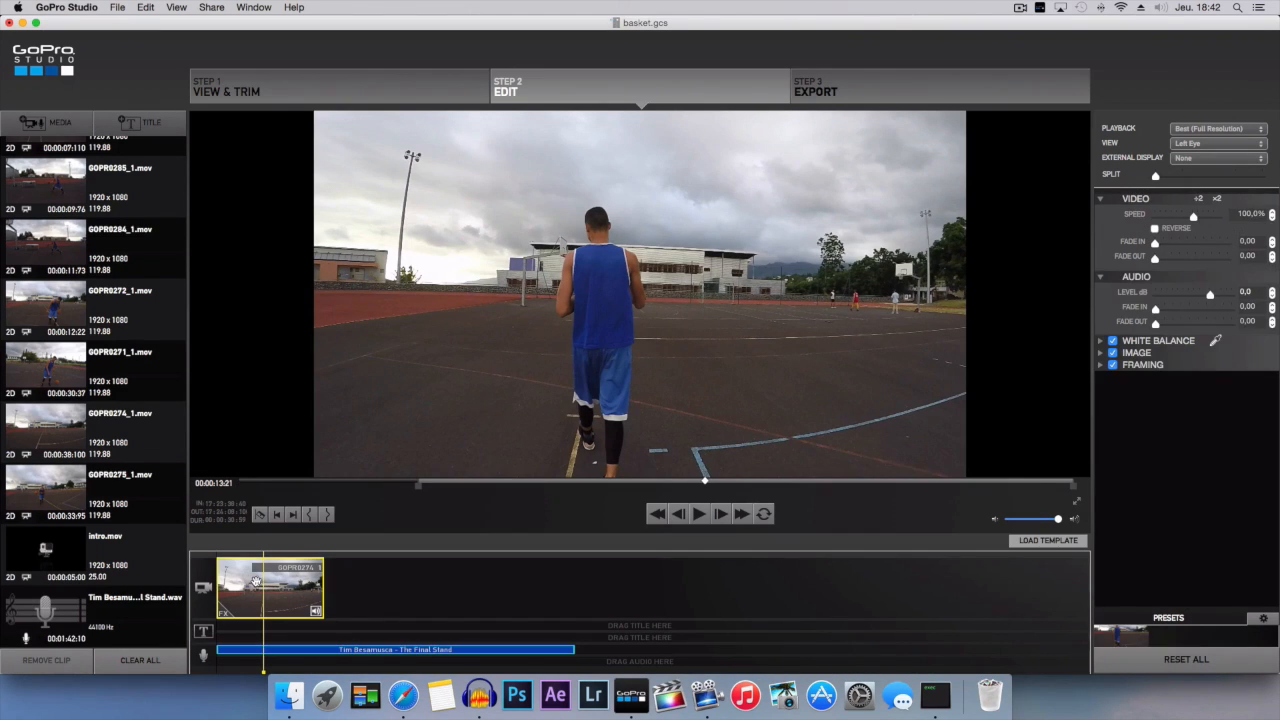
{"action": "left_click_drag", "start_coordinate": [264, 585], "coordinate": [260, 585]}
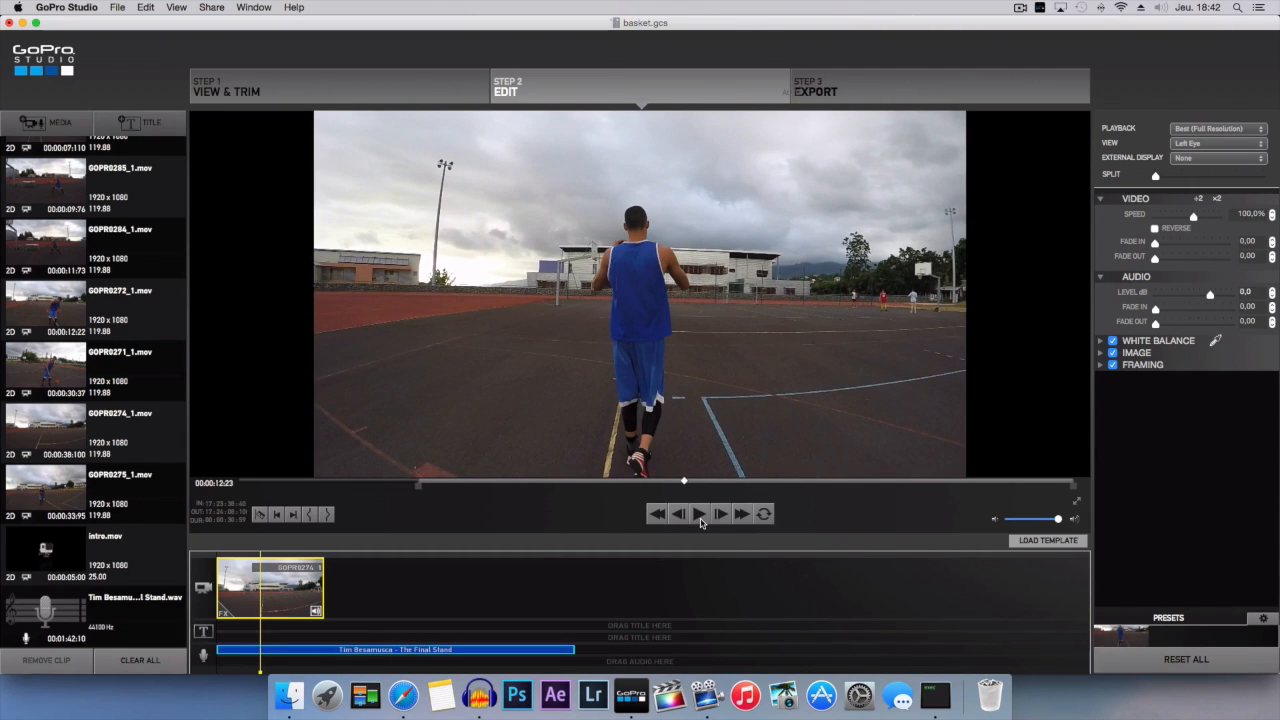
{"action": "left_click", "coordinate": [700, 515]}
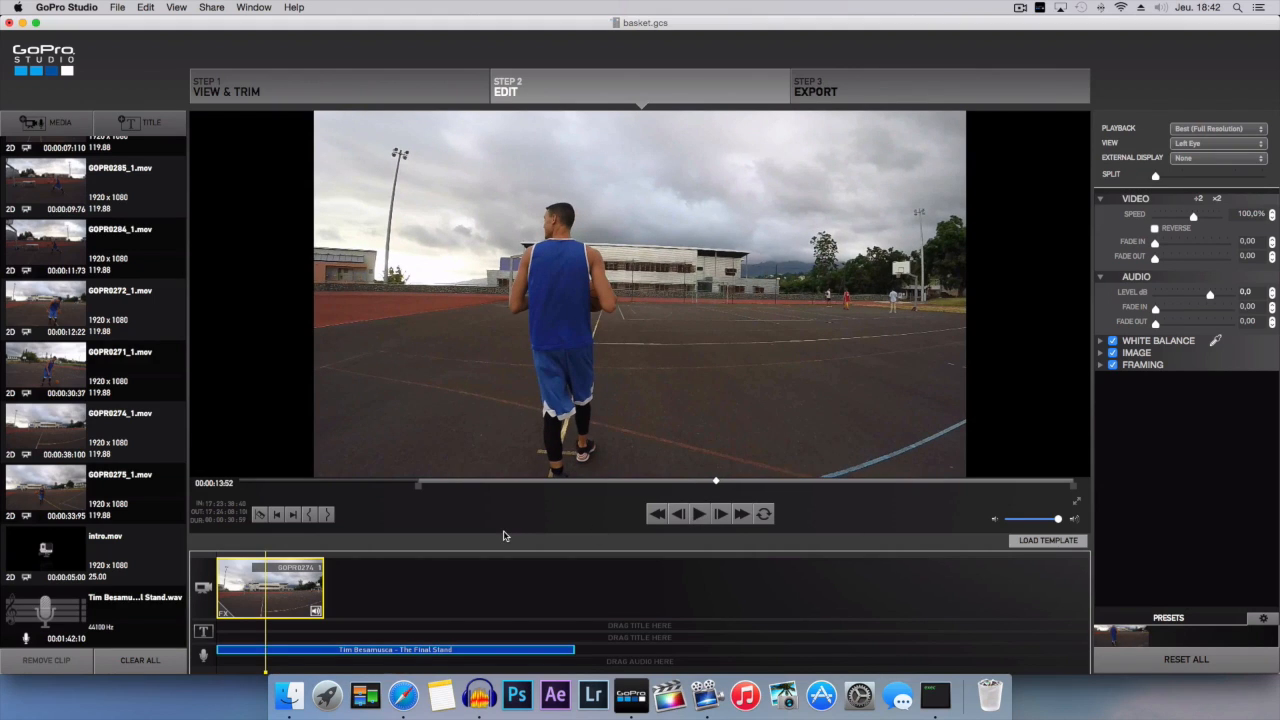
{"action": "left_click", "coordinate": [328, 516]}
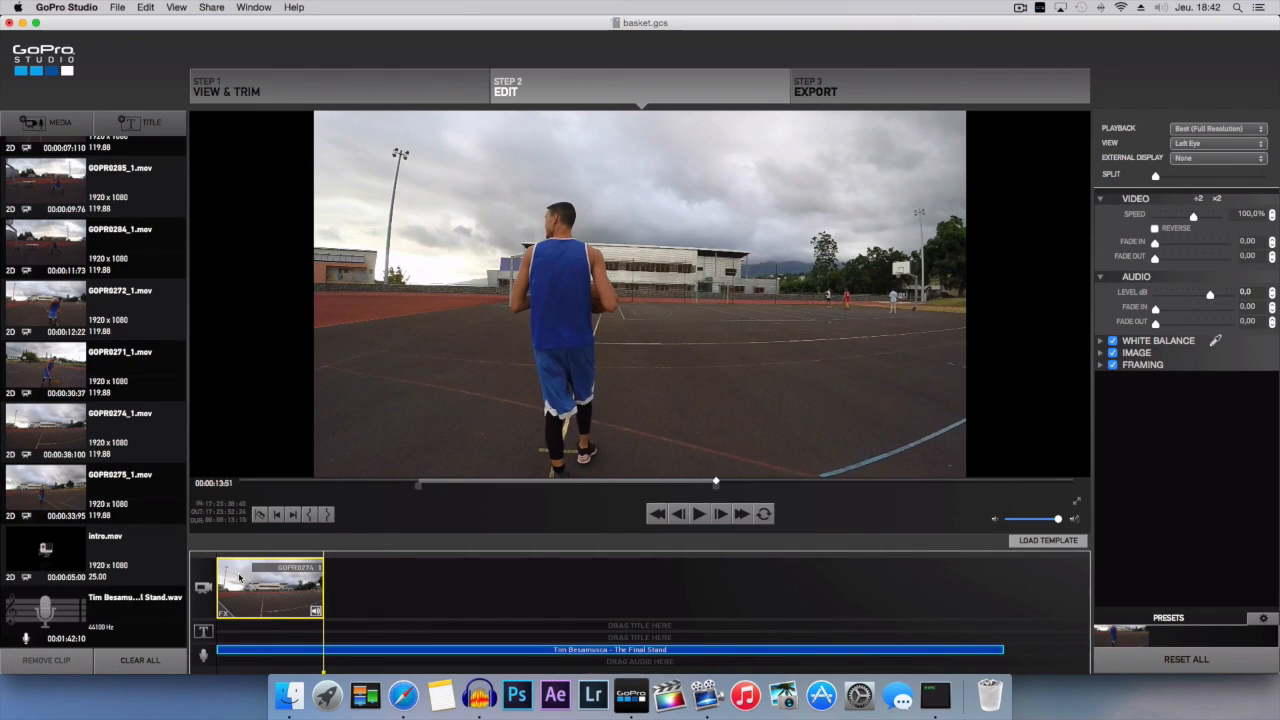
Step: Play the timeline from the start until just past the end of the trimmed clip
{"action": "left_click_drag", "start_coordinate": [323, 577], "coordinate": [182, 587]}
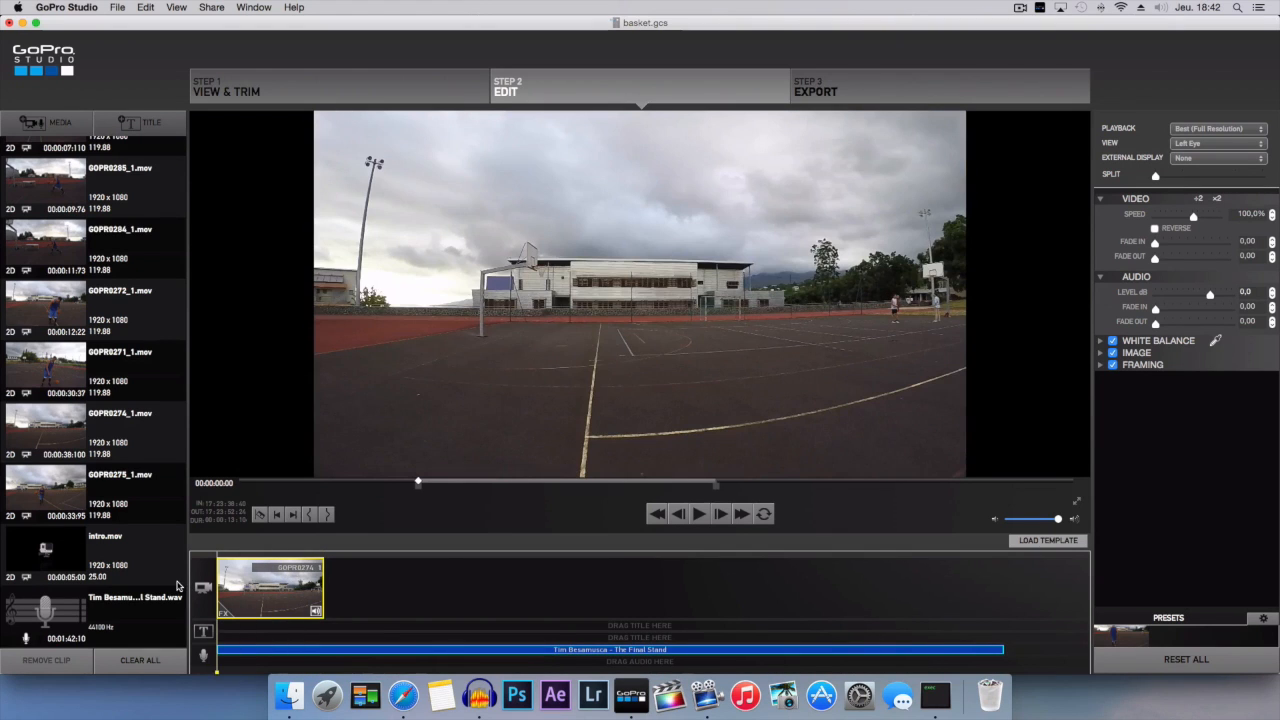
{"action": "left_click", "coordinate": [700, 514]}
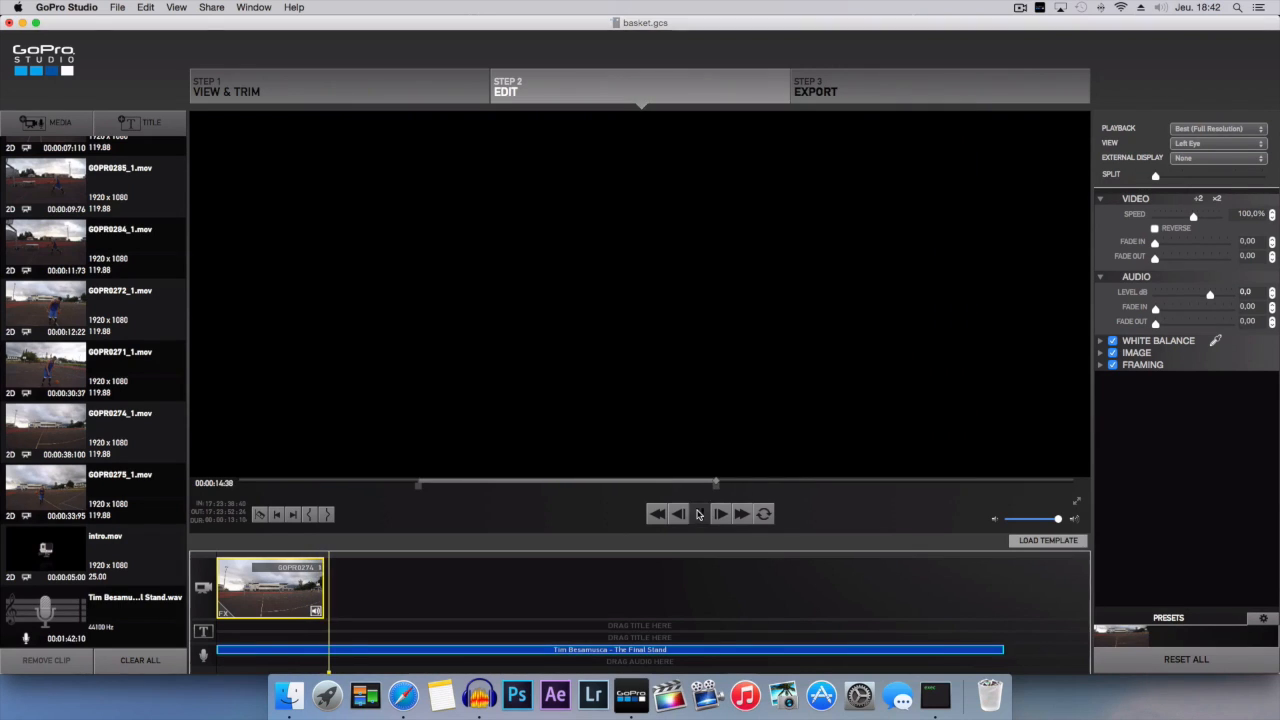
{"action": "left_click", "coordinate": [699, 514]}
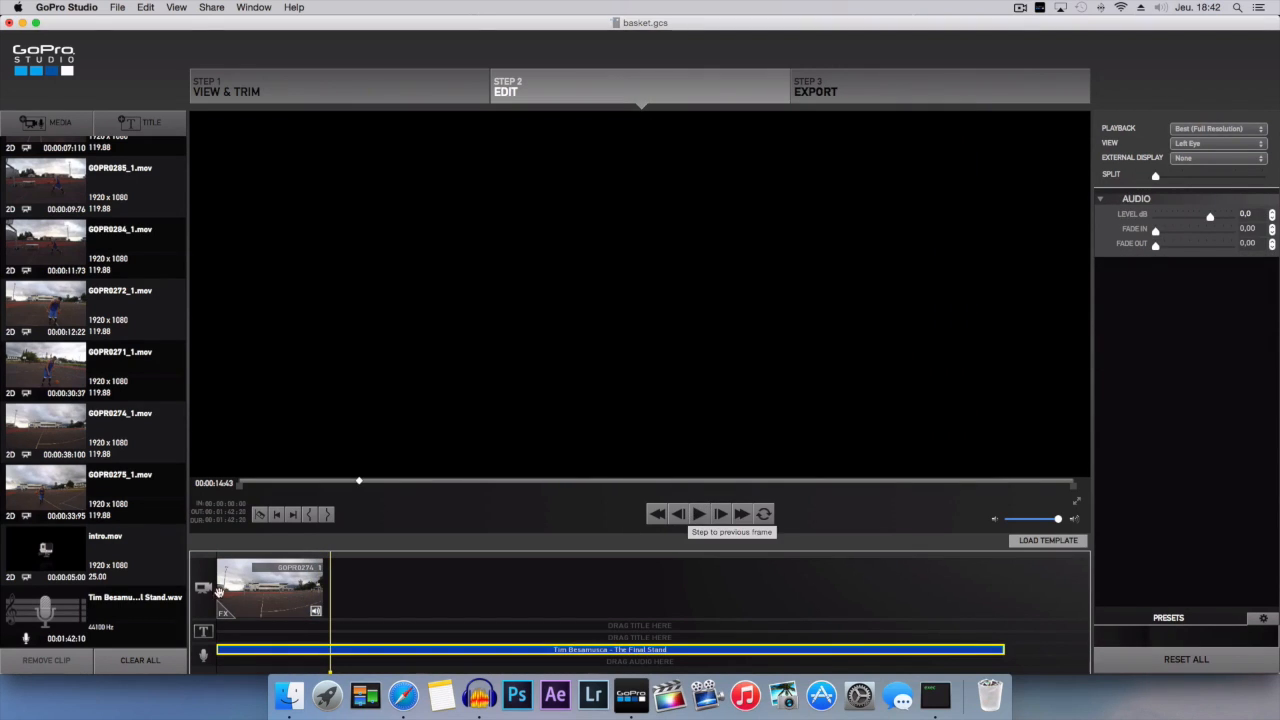
Step: Place the first clip of the media list, the 29.97 fps one, after GOPR0274_1 on the video track
{"action": "left_click", "coordinate": [302, 576]}
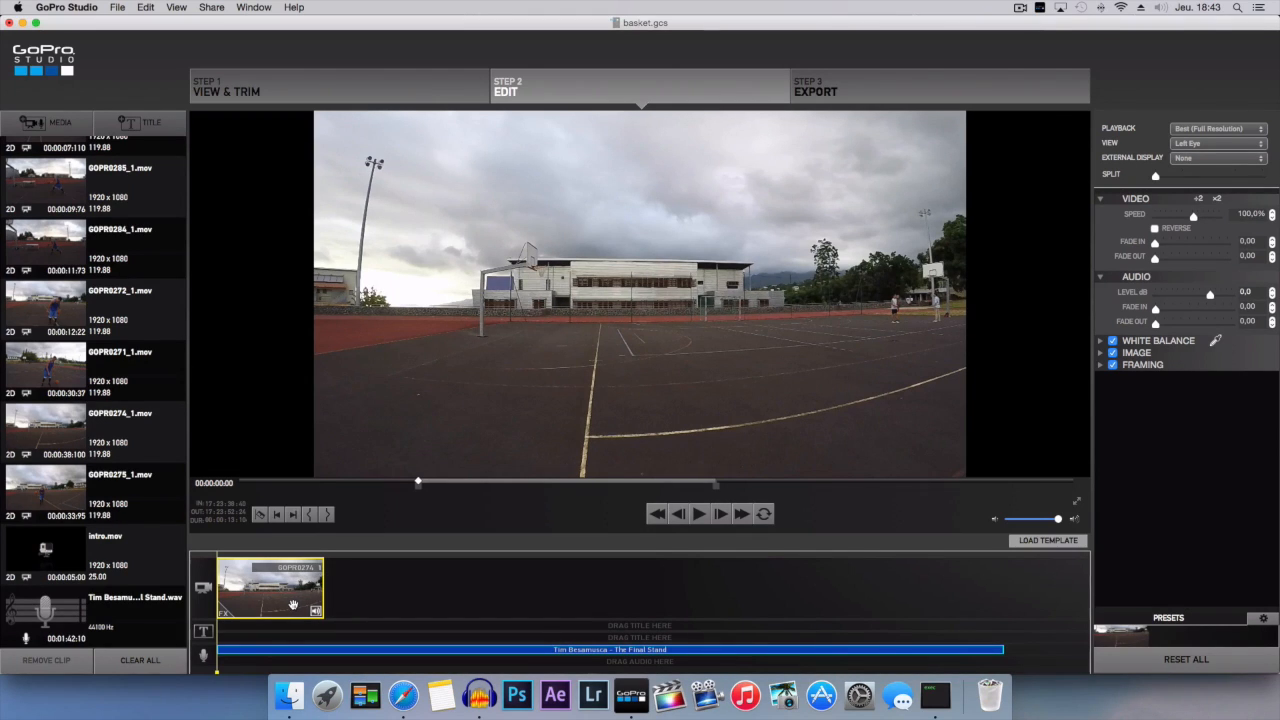
{"action": "scroll", "coordinate": [101, 376], "scroll_direction": "up", "scroll_amount": 2}
{"action": "scroll", "coordinate": [101, 376], "scroll_direction": "up", "scroll_amount": 5}
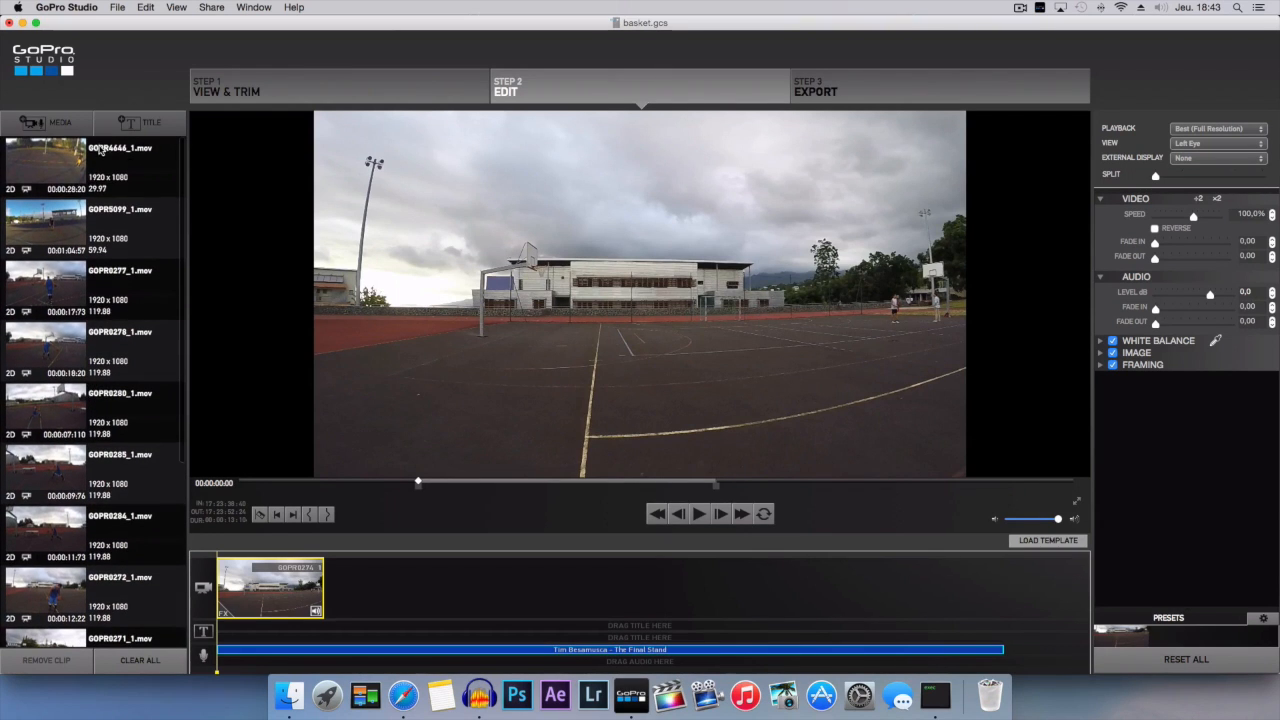
{"action": "left_click", "coordinate": [95, 168]}
{"action": "mouse_move", "coordinate": [768, 483]}
{"action": "left_mouse_down"}
{"action": "mouse_move", "coordinate": [883, 484]}
{"action": "mouse_move", "coordinate": [786, 484]}
{"action": "left_mouse_up"}
{"action": "left_click_drag", "start_coordinate": [92, 170], "coordinate": [401, 580]}
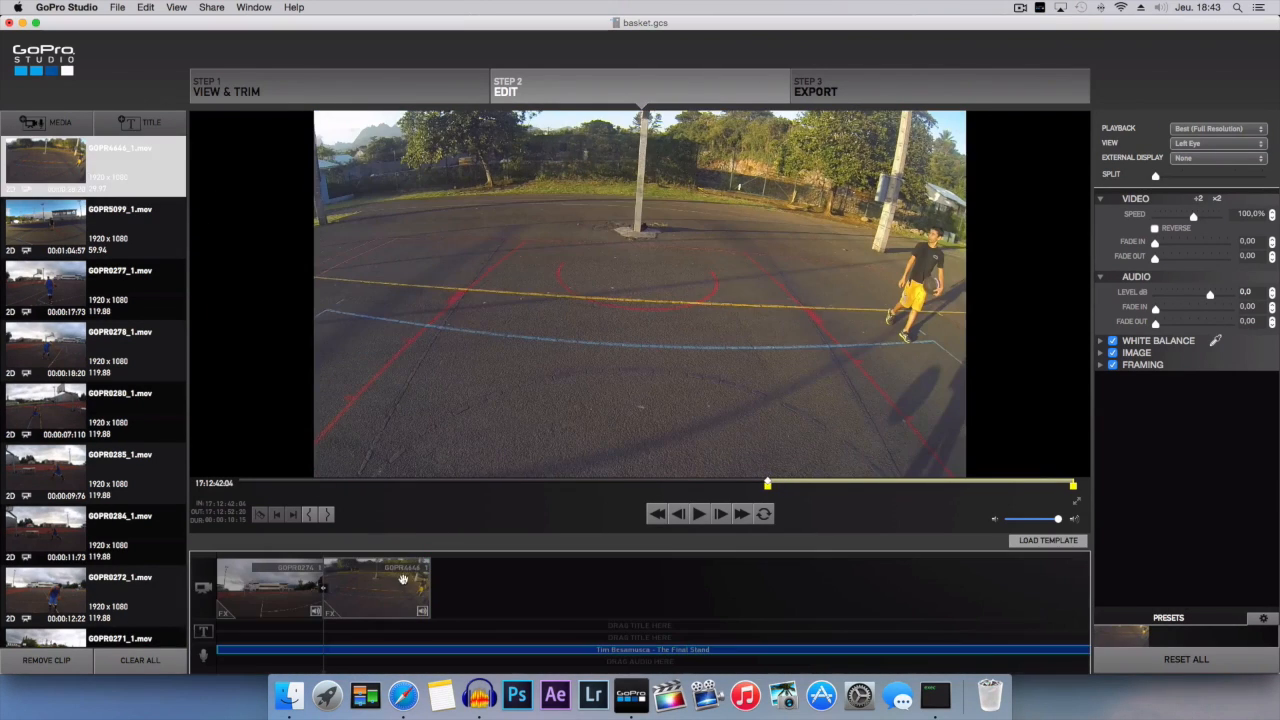
Step: Play across the cut between the two video clips, starting shortly before the end of GOPR0274_1
{"action": "left_click", "coordinate": [321, 590]}
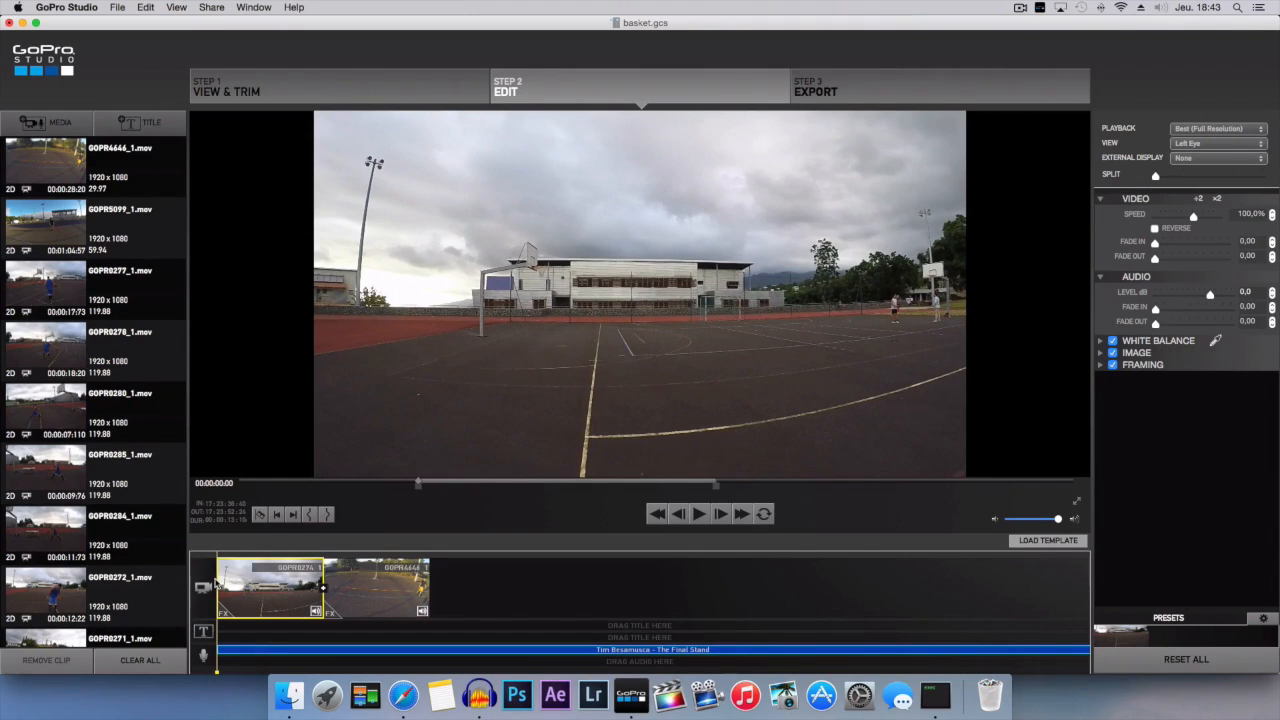
{"action": "left_click_drag", "start_coordinate": [217, 582], "coordinate": [316, 585]}
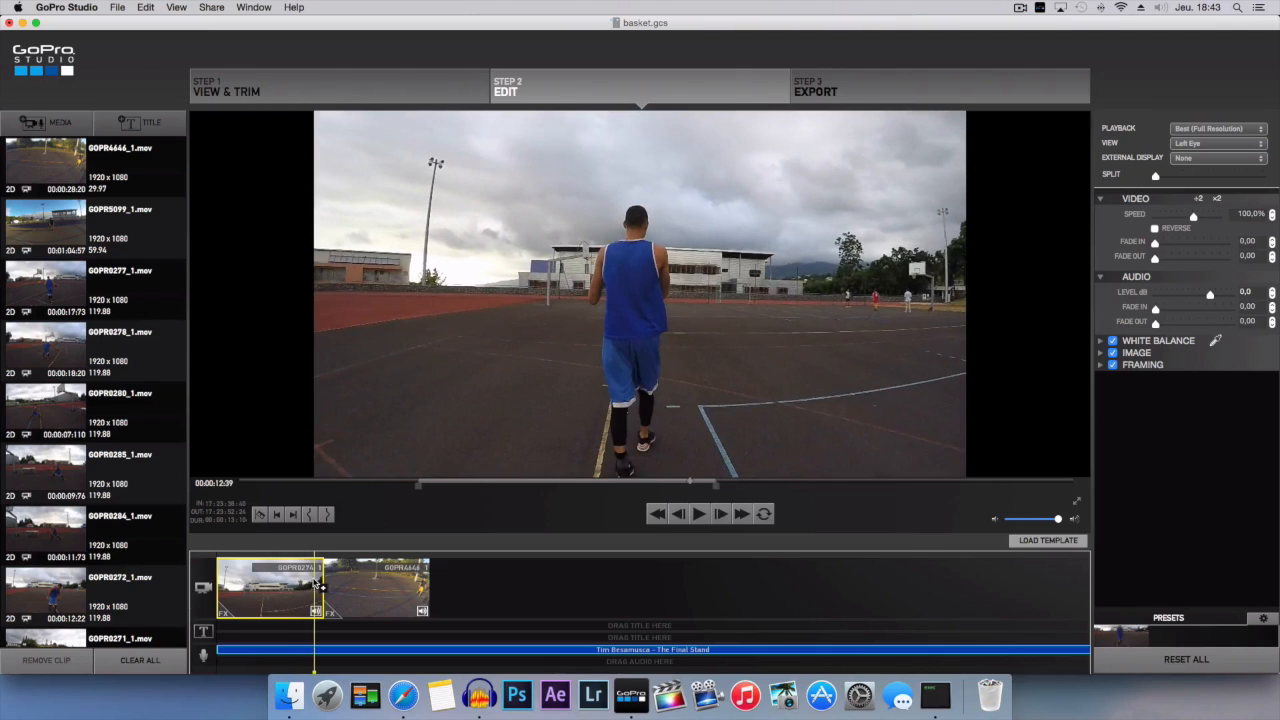
{"action": "left_click", "coordinate": [696, 516]}
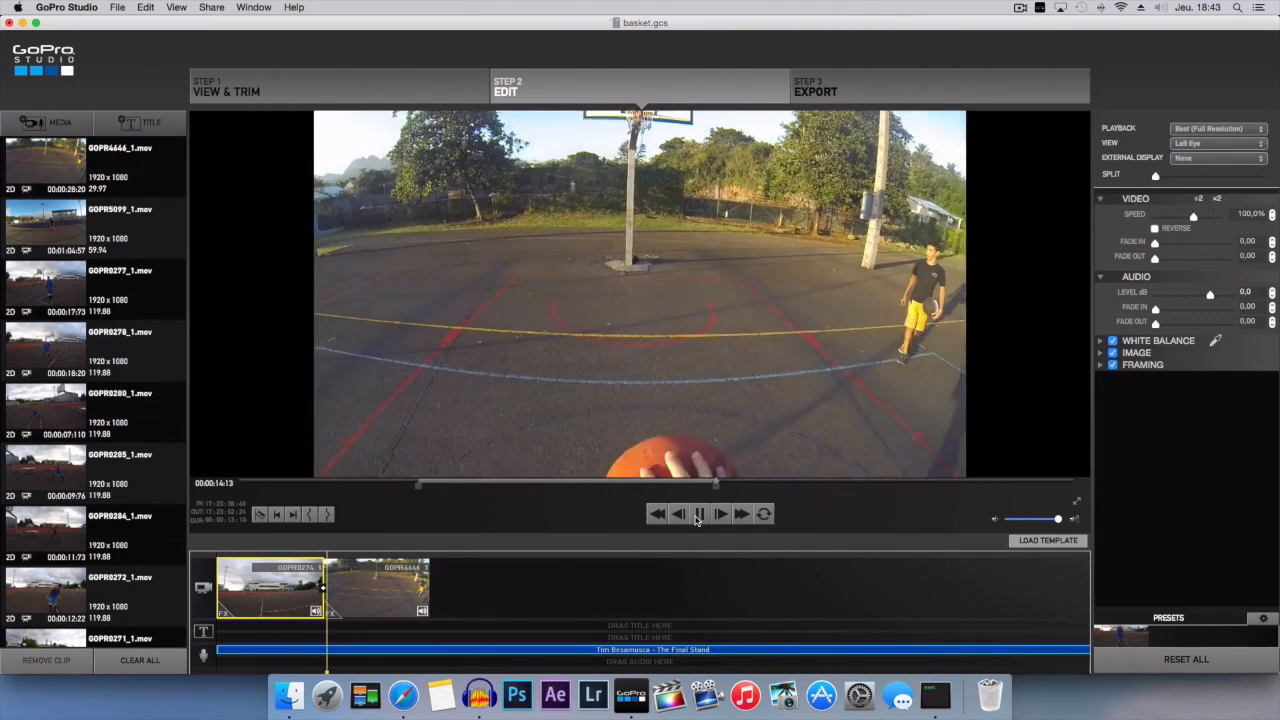
Step: Add a dissolve transition between the two video clips and play across it
{"action": "left_click", "coordinate": [328, 592]}
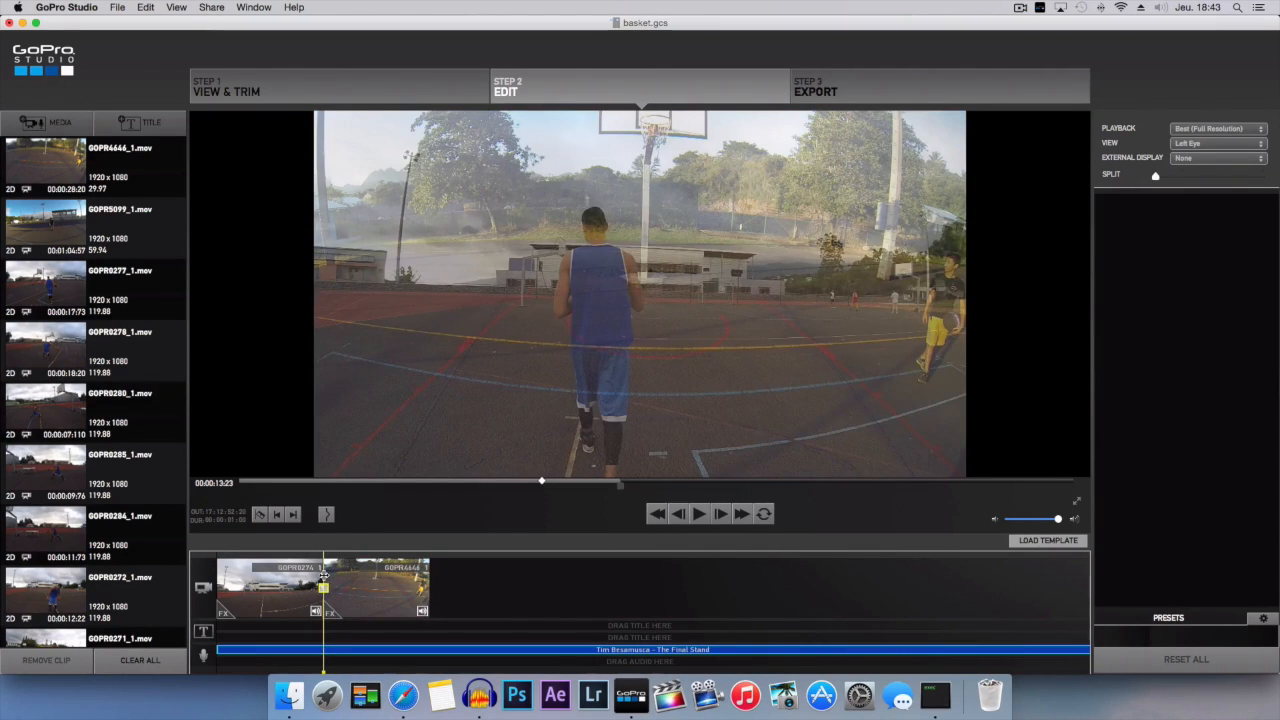
{"action": "left_click", "coordinate": [307, 568]}
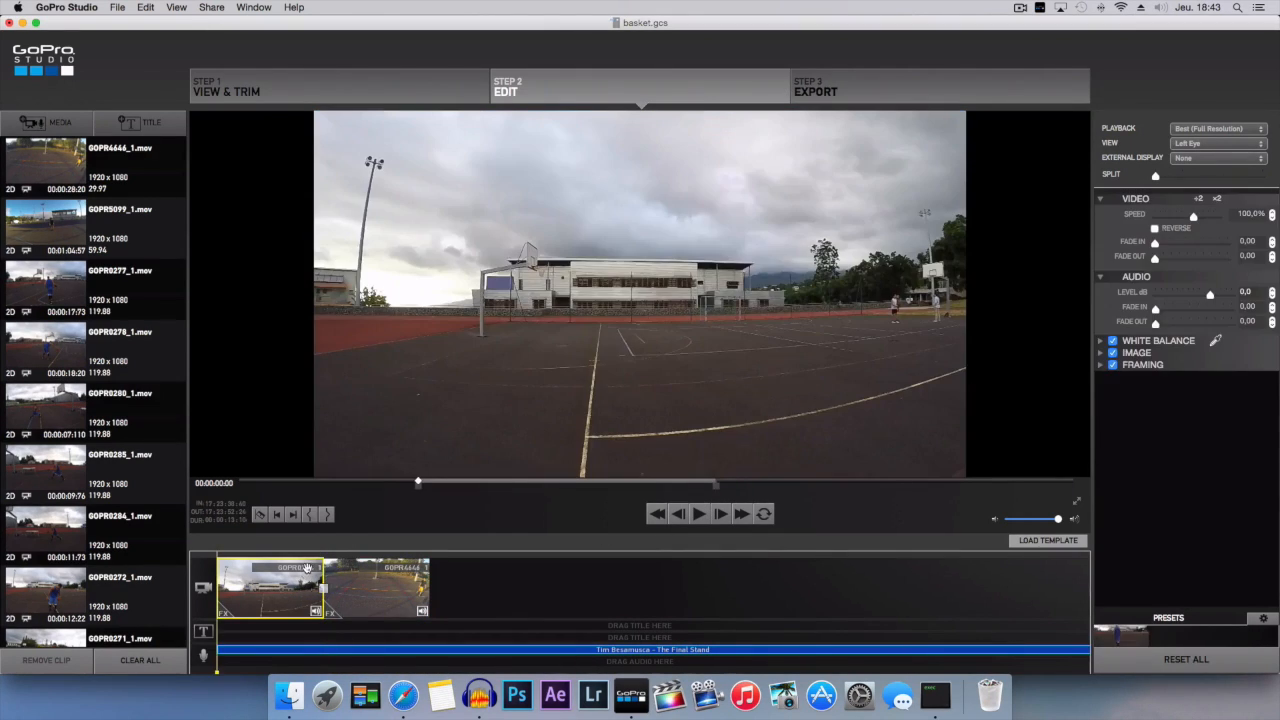
{"action": "left_click", "coordinate": [697, 514]}
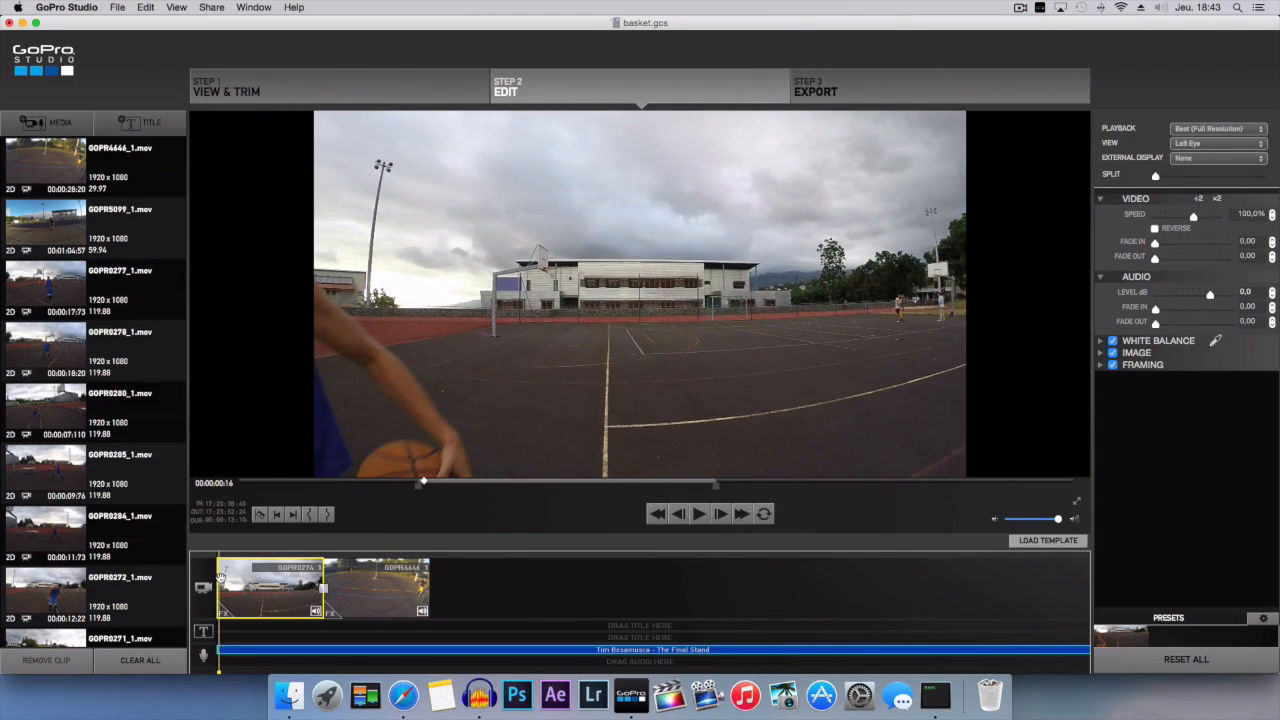
{"action": "left_click_drag", "start_coordinate": [218, 583], "coordinate": [300, 581]}
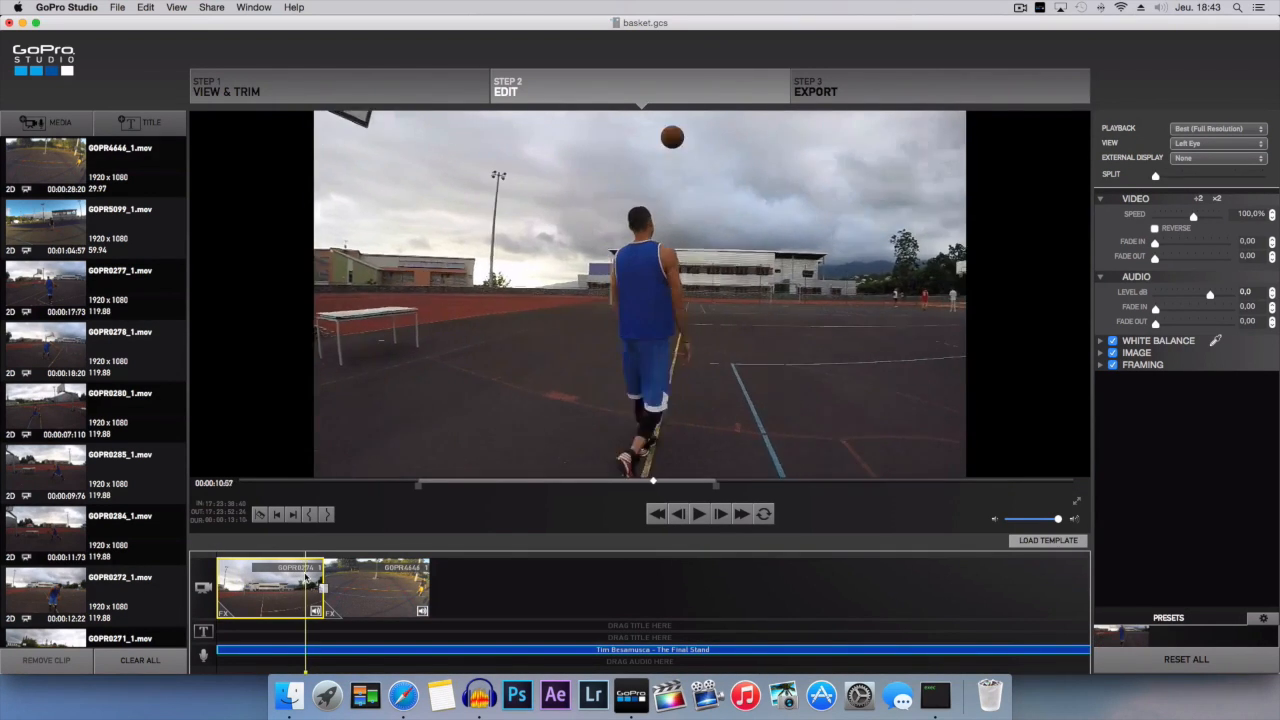
{"action": "left_click", "coordinate": [700, 515]}
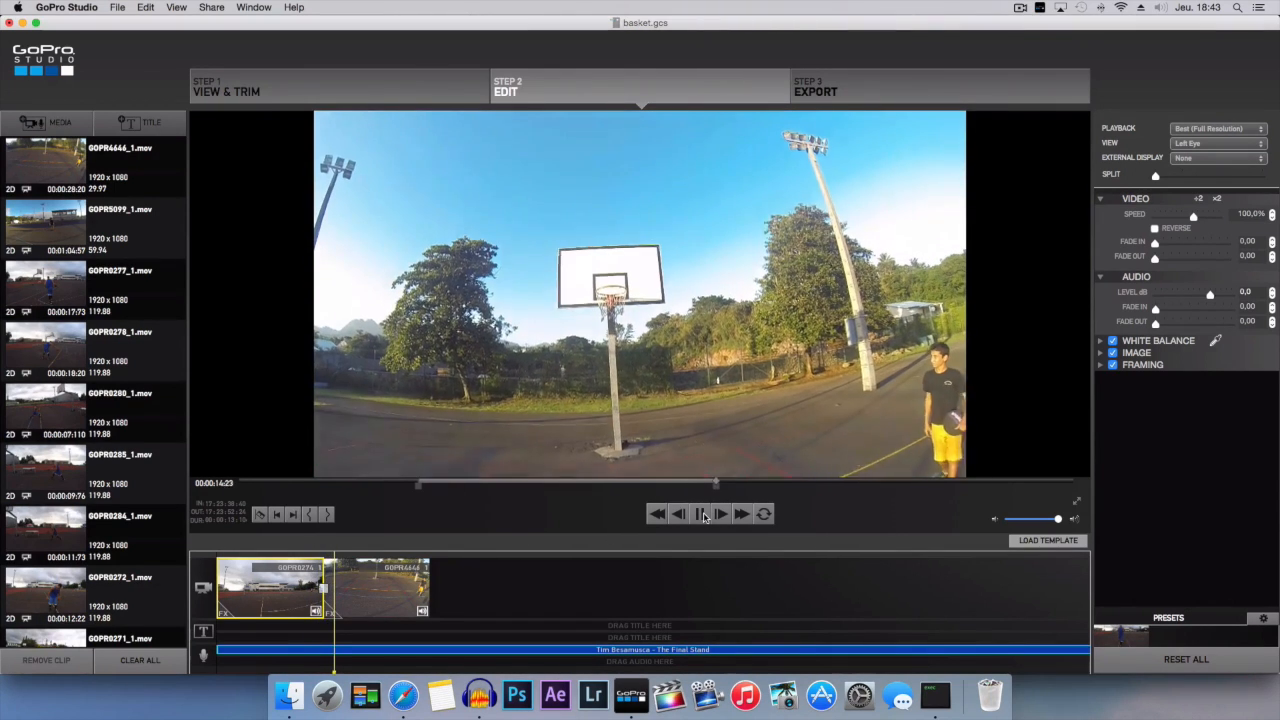
{"action": "left_click", "coordinate": [704, 516]}
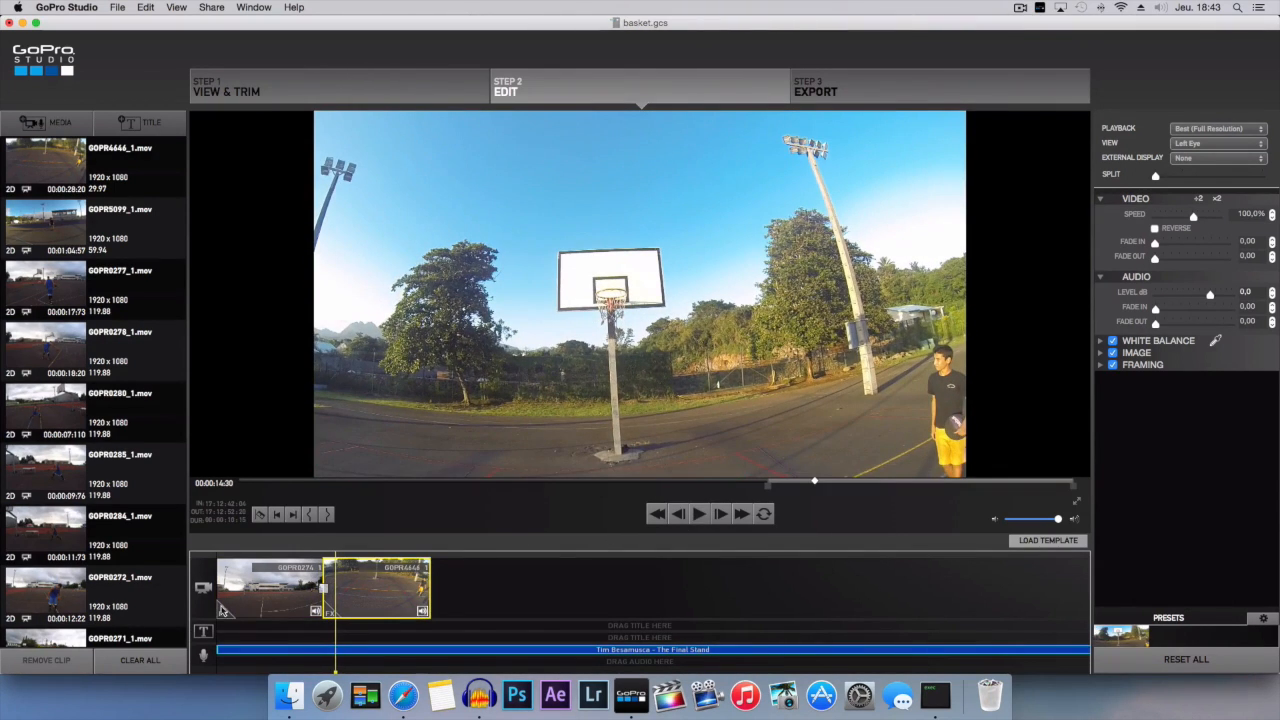
Step: Delete the second video clip and its transition from the timeline
{"action": "left_click", "coordinate": [325, 594]}
{"action": "left_click", "coordinate": [335, 590]}
{"action": "key", "text": "Delete"}
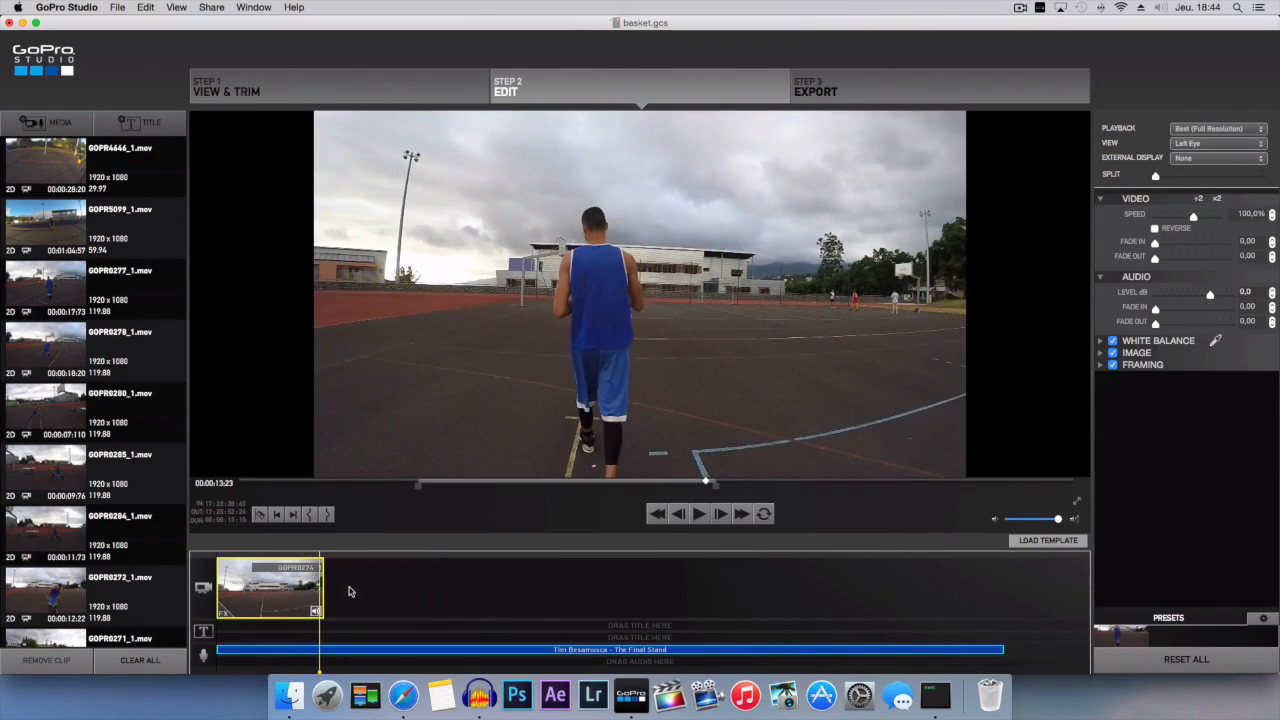
Step: Put the 29.97 fps clip back on the video track directly after GOPR0274_1 and play it from the cut
{"action": "left_click_drag", "start_coordinate": [100, 162], "coordinate": [440, 575]}
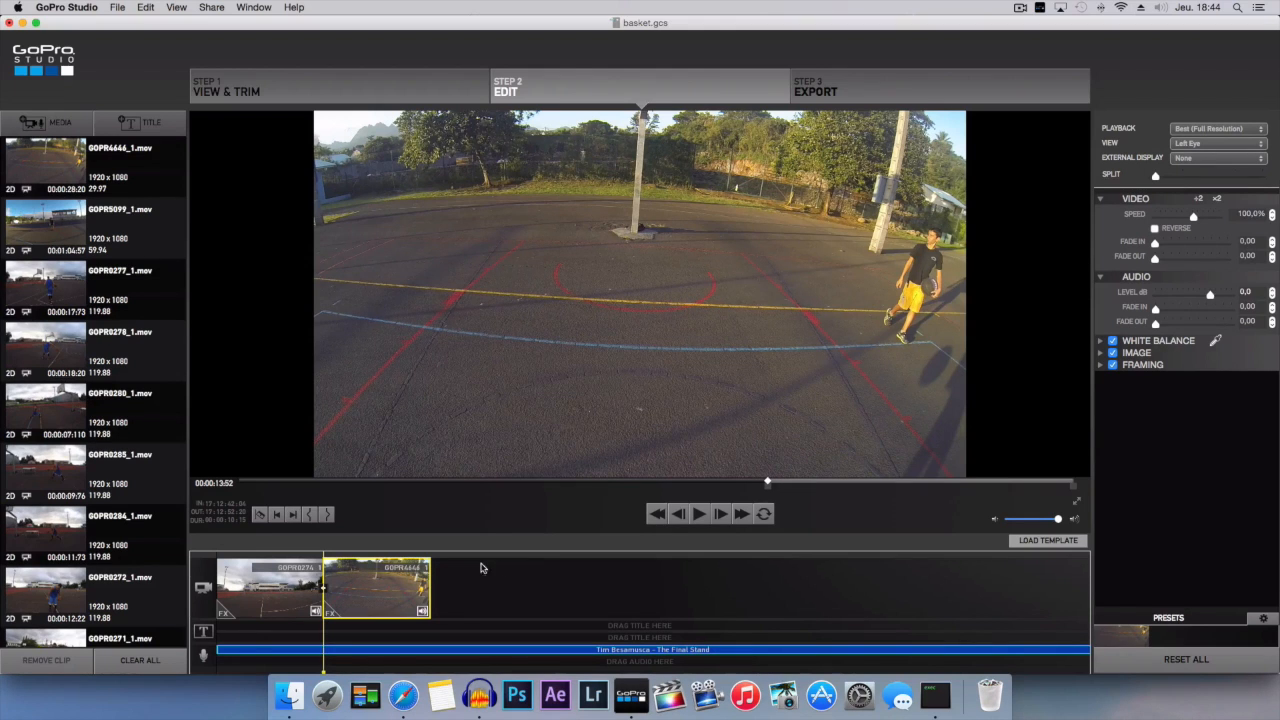
{"action": "left_click", "coordinate": [701, 514]}
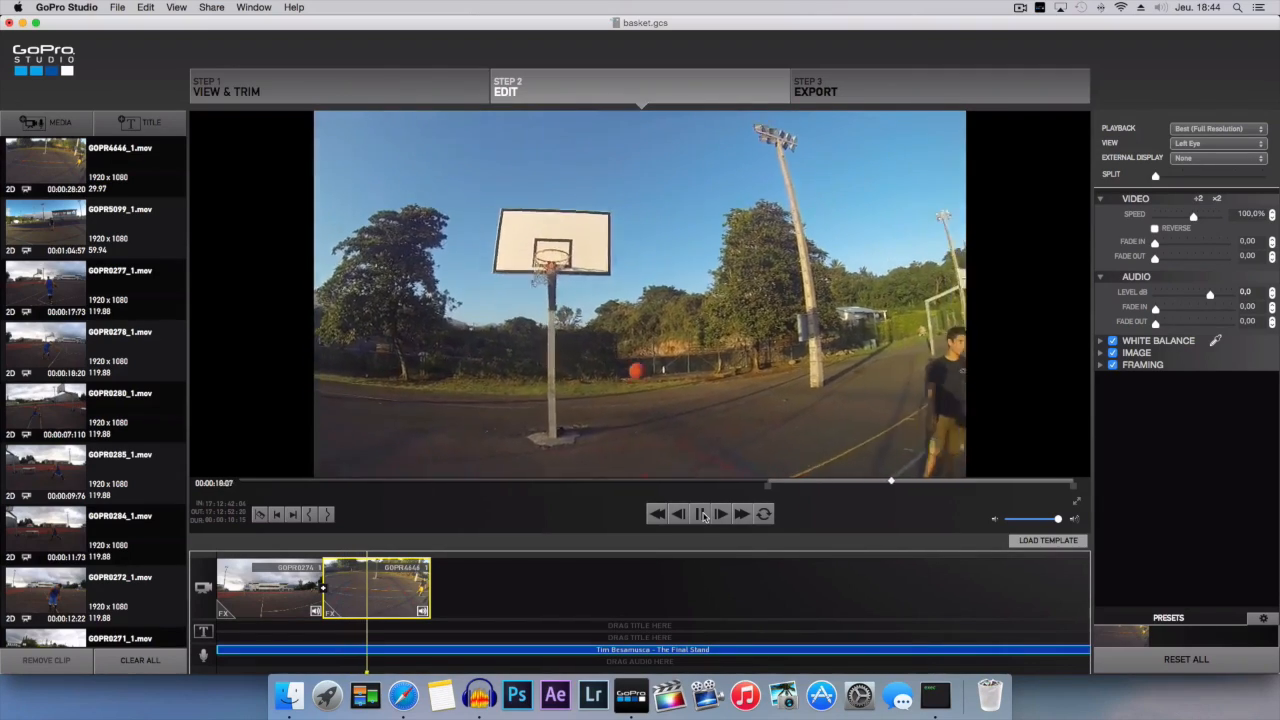
{"action": "left_click", "coordinate": [702, 514]}
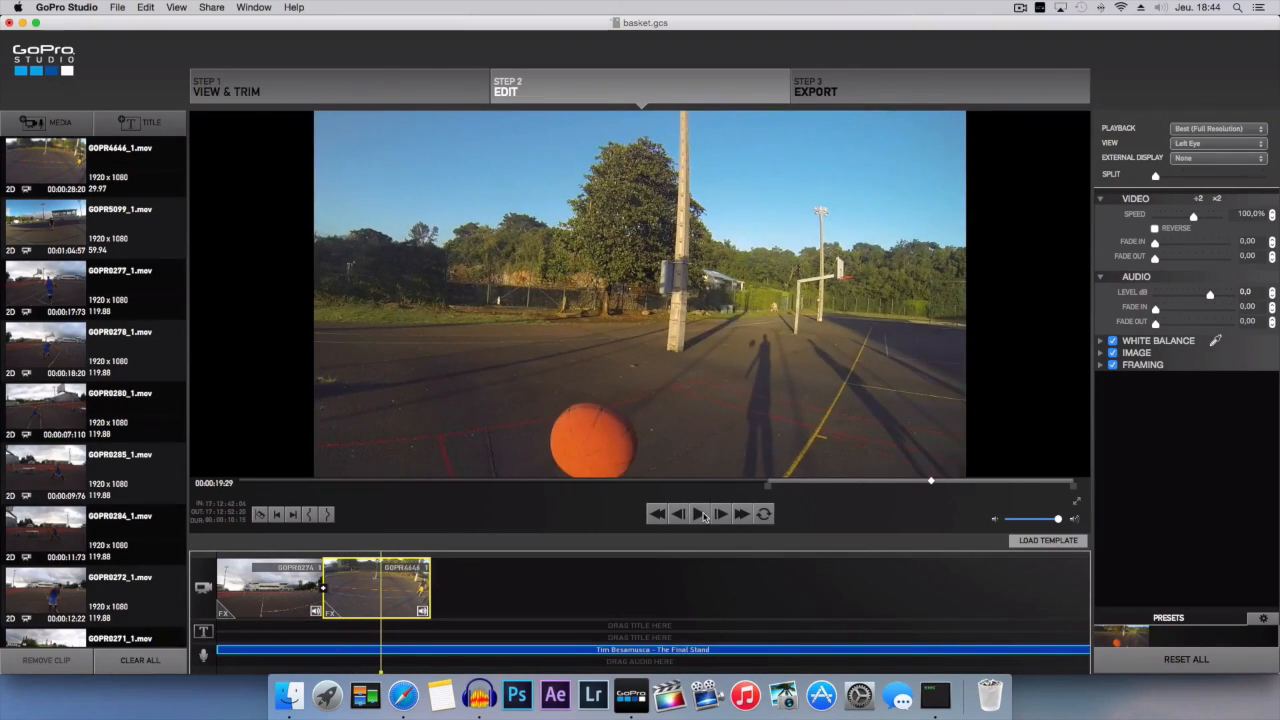
Step: Replay the second clip from near its start and stop just after the missed shot, with the ball falling away
{"action": "left_click", "coordinate": [702, 514]}
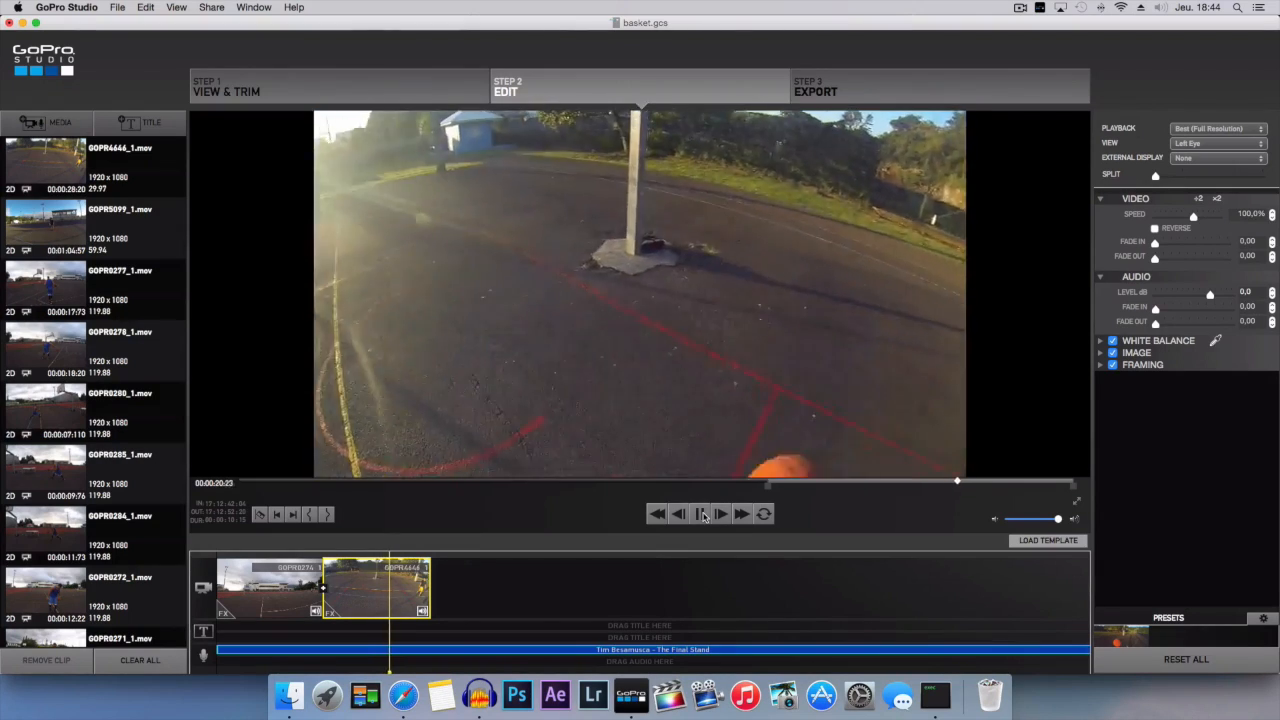
{"action": "left_click", "coordinate": [703, 515]}
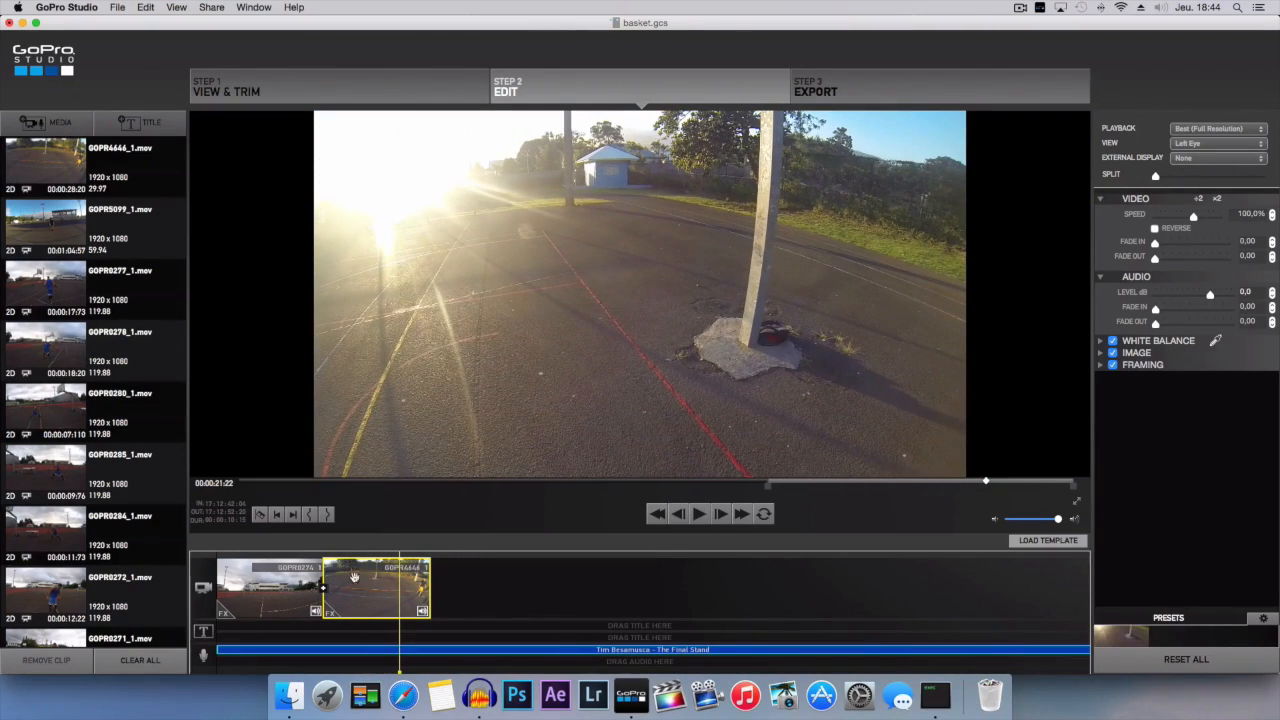
{"action": "left_click_drag", "start_coordinate": [400, 581], "coordinate": [338, 589]}
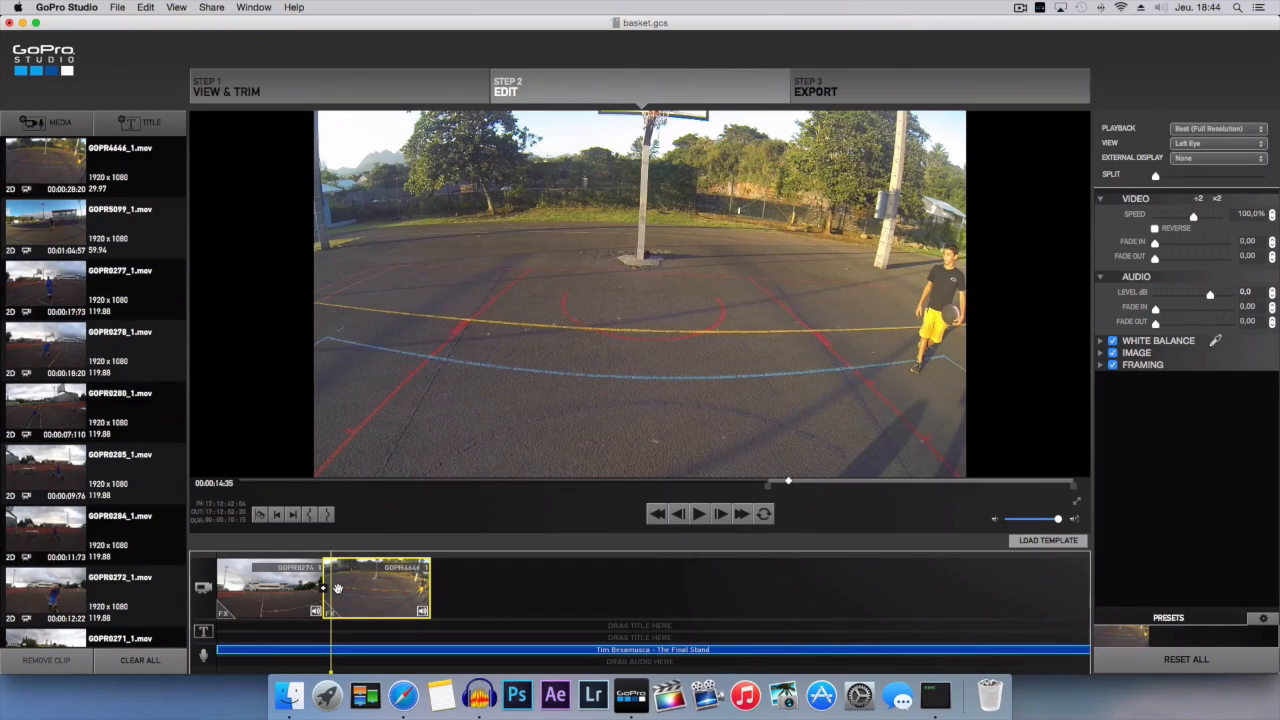
{"action": "left_click", "coordinate": [700, 514]}
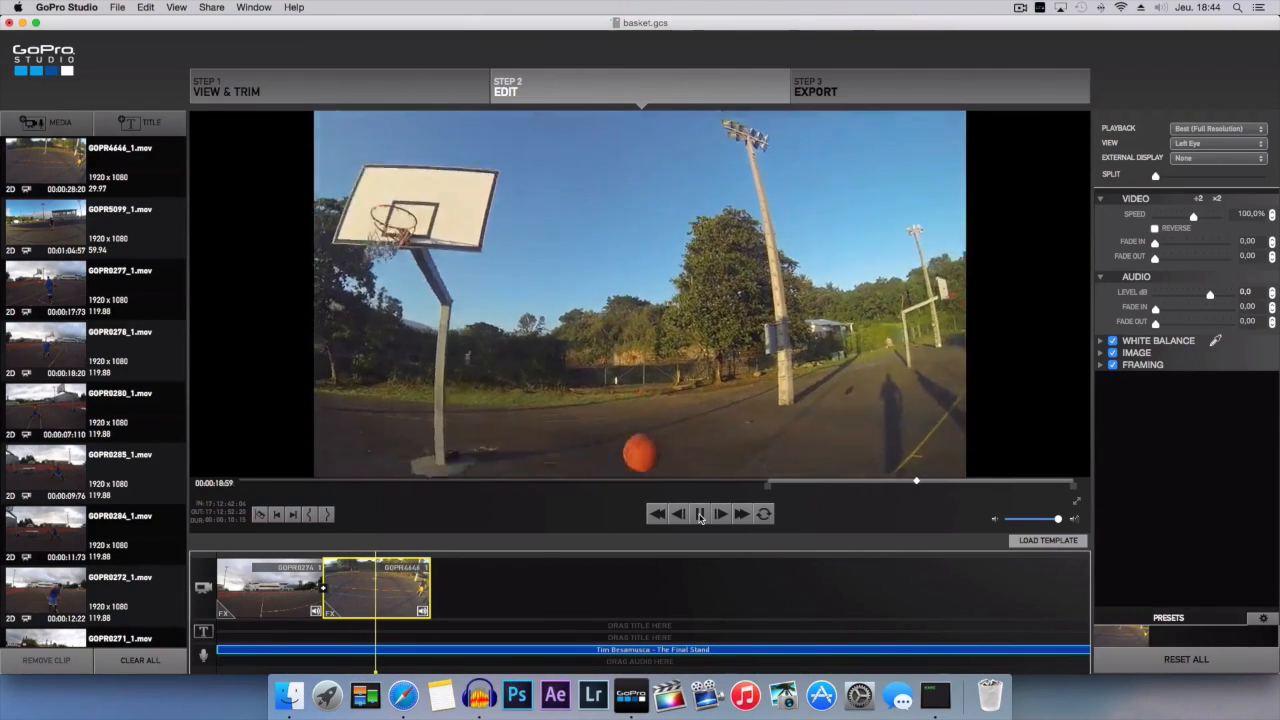
{"action": "left_click", "coordinate": [700, 514]}
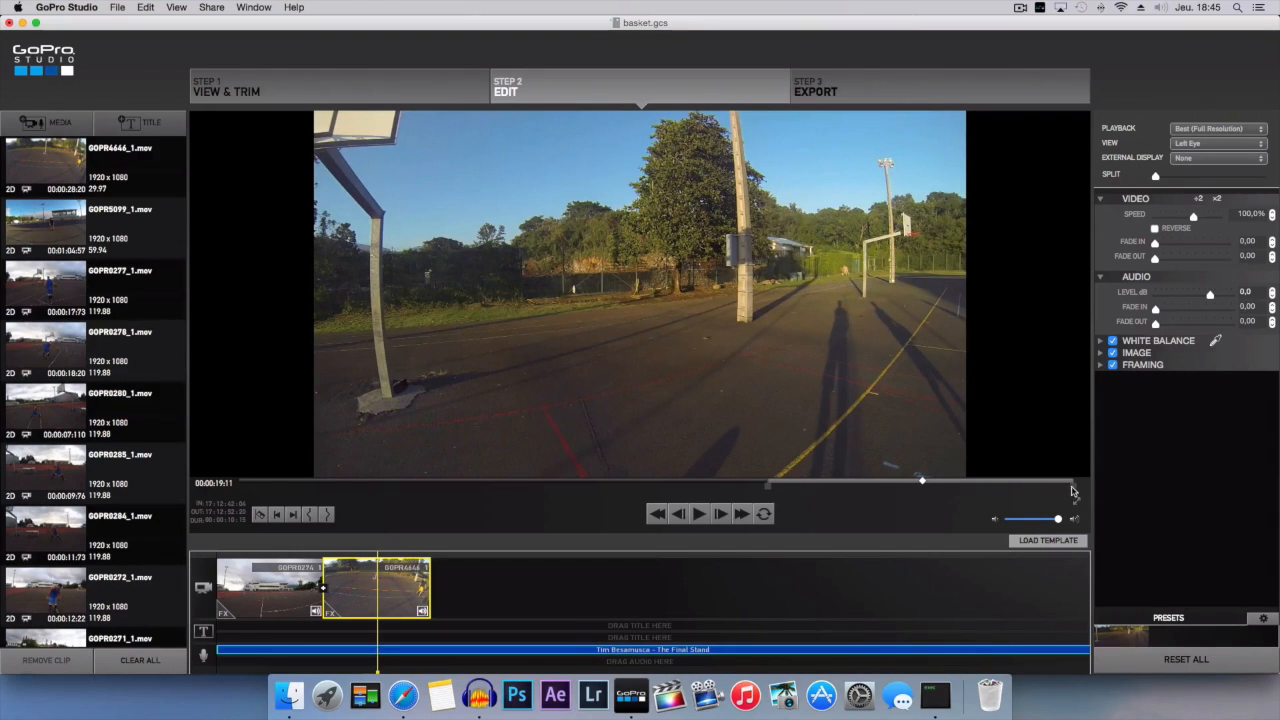
Step: Trim the end of the second timeline clip at 00:00:19:05, as the ball drops after the shot
{"action": "left_click_drag", "start_coordinate": [1075, 492], "coordinate": [926, 489]}
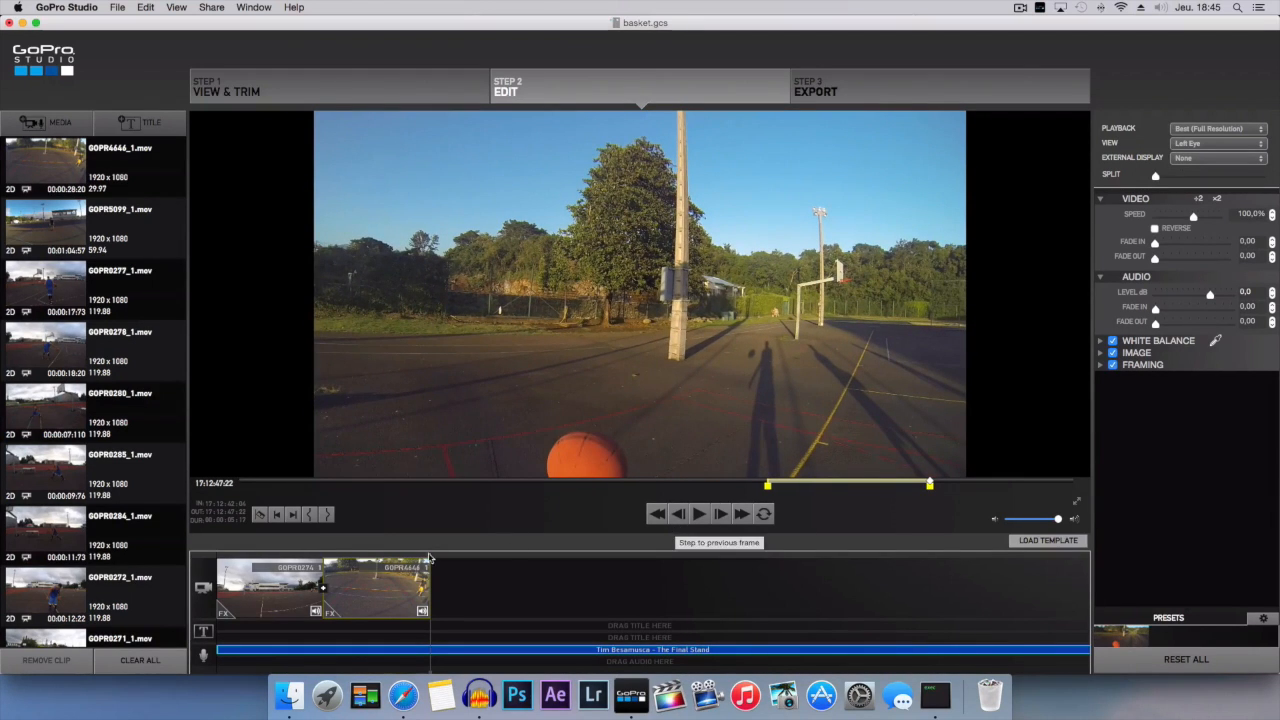
{"action": "left_click_drag", "start_coordinate": [929, 488], "coordinate": [1079, 496]}
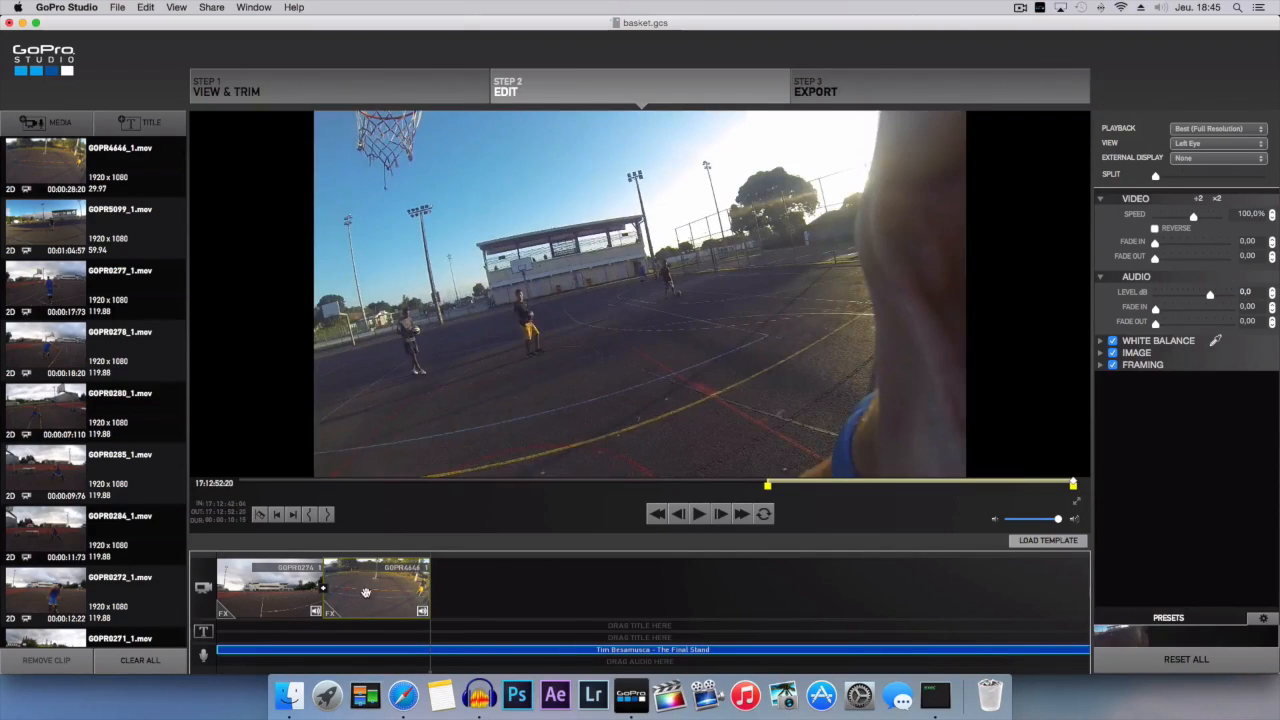
{"action": "left_click", "coordinate": [354, 591]}
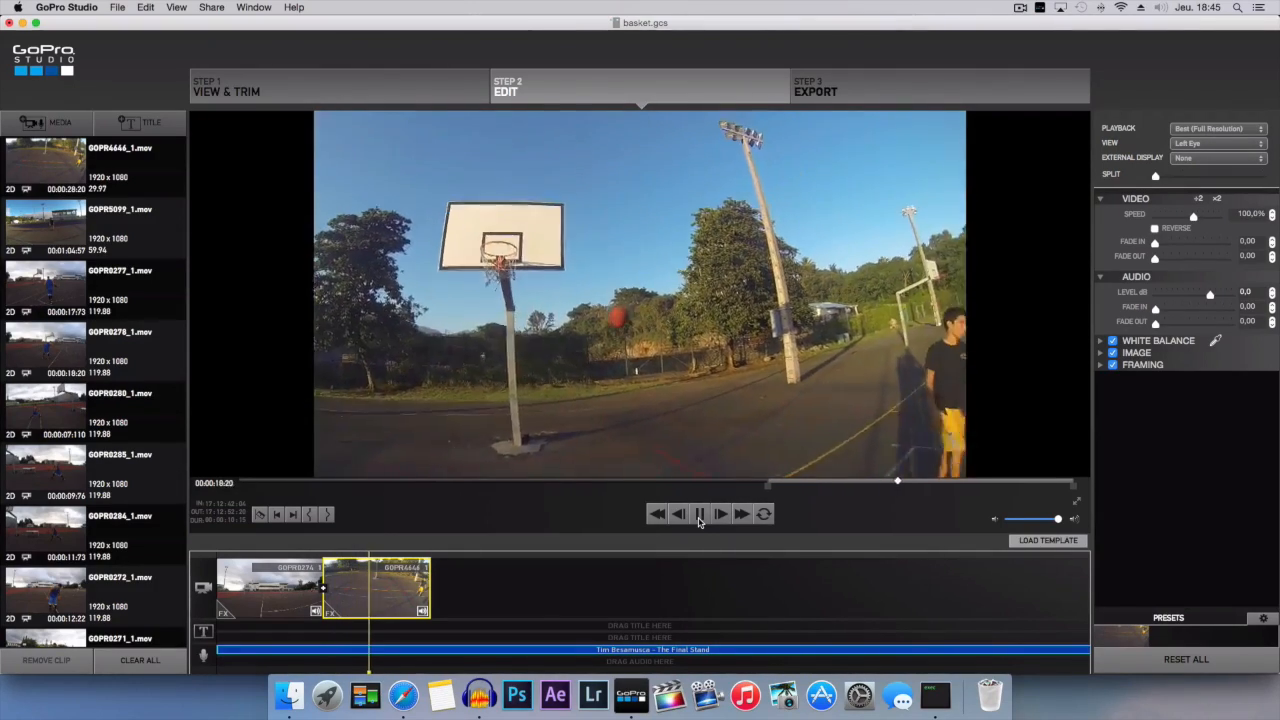
{"action": "left_click", "coordinate": [699, 514]}
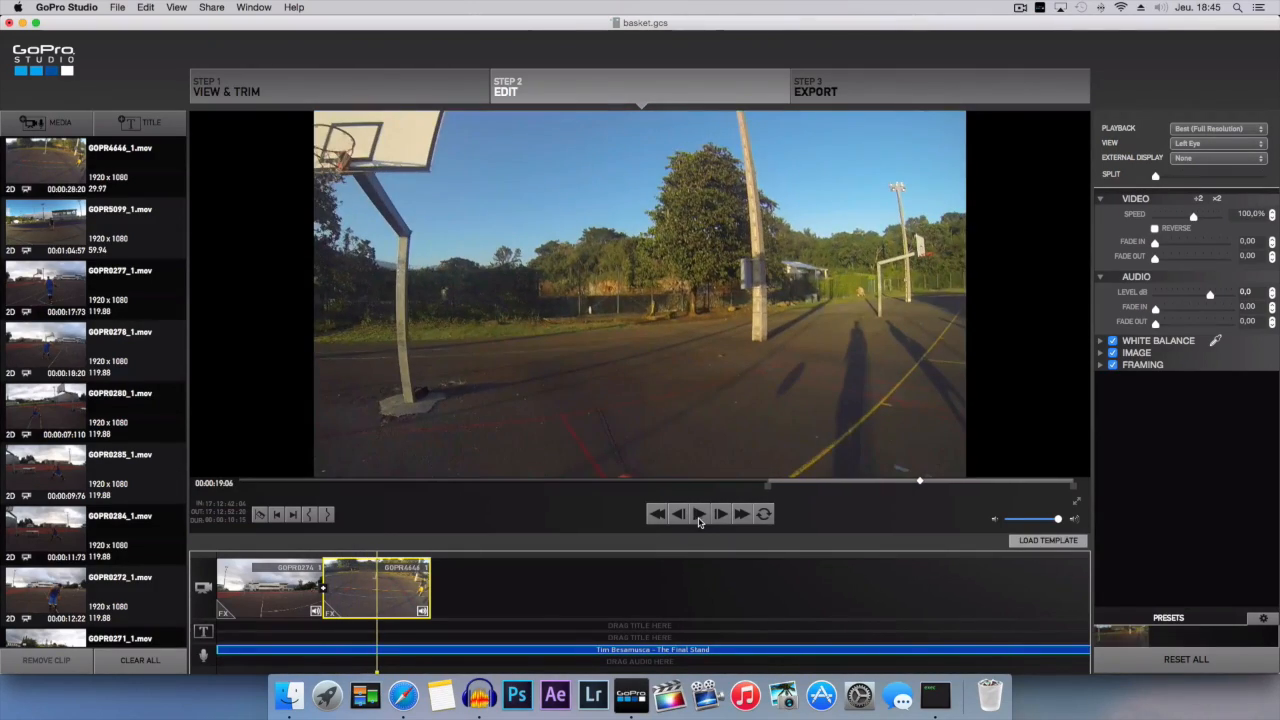
{"action": "left_click", "coordinate": [327, 514]}
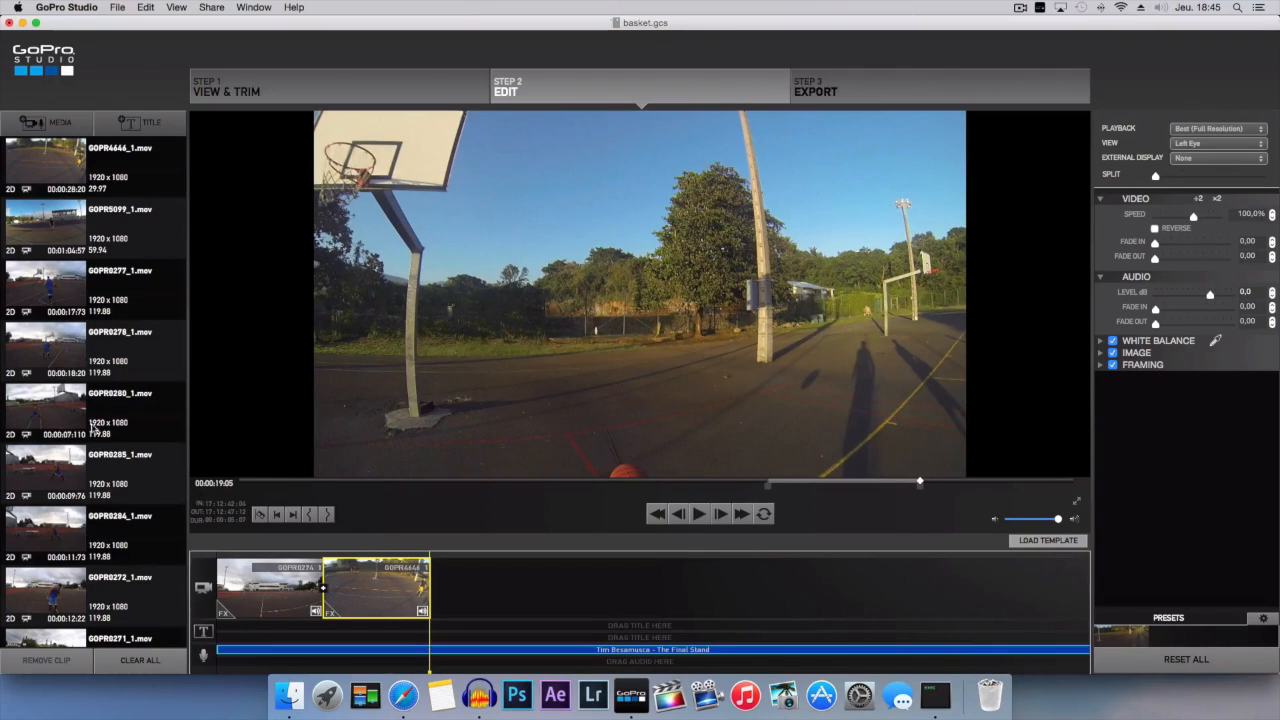
Step: Set the in point of media clip GOPR0274_1 to 17:23:57:95 and add it to the timeline after the second clip
{"action": "scroll", "coordinate": [126, 278], "scroll_direction": "down", "scroll_amount": 2}
{"action": "scroll", "coordinate": [126, 278], "scroll_direction": "down", "scroll_amount": 5}
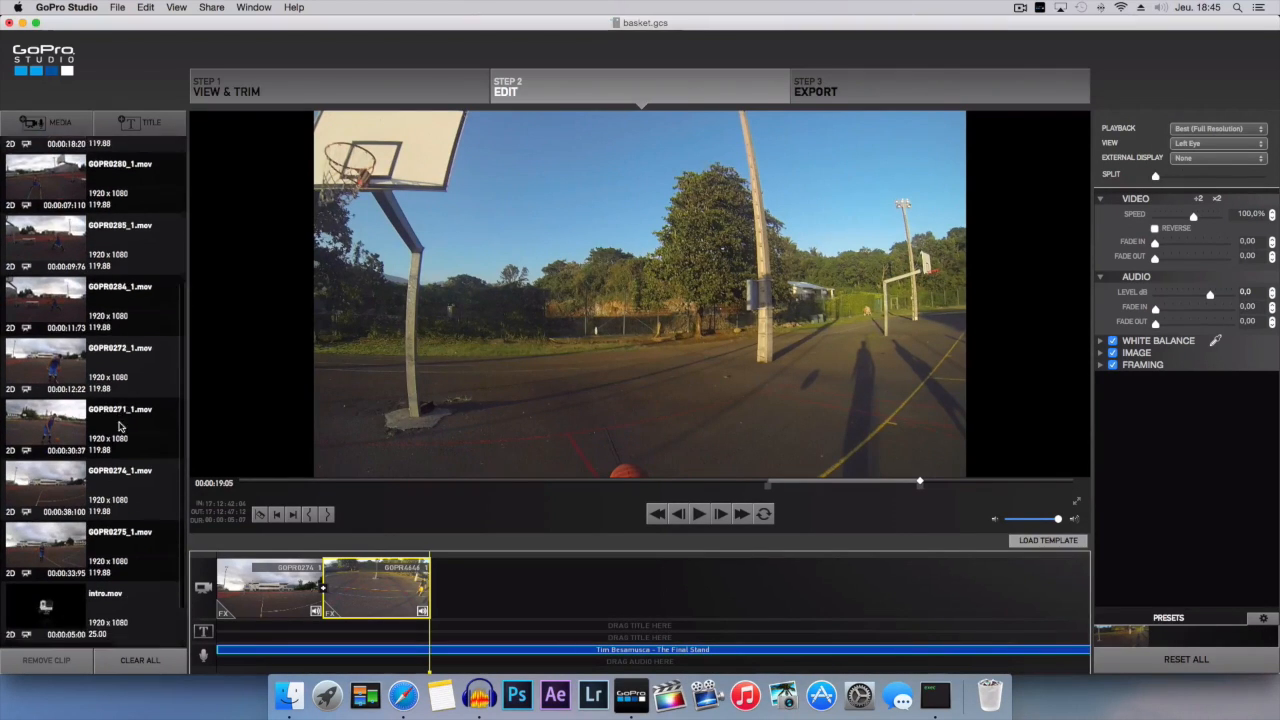
{"action": "left_click", "coordinate": [133, 480]}
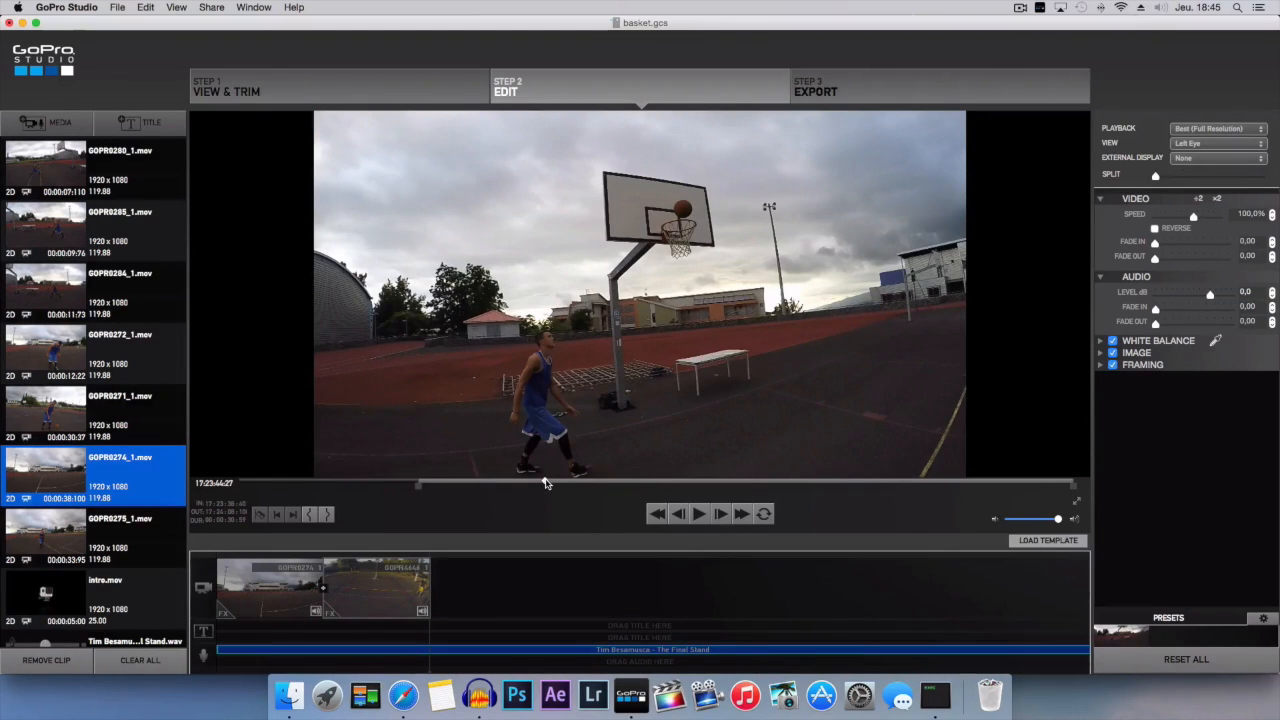
{"action": "left_click_drag", "start_coordinate": [545, 483], "coordinate": [840, 485]}
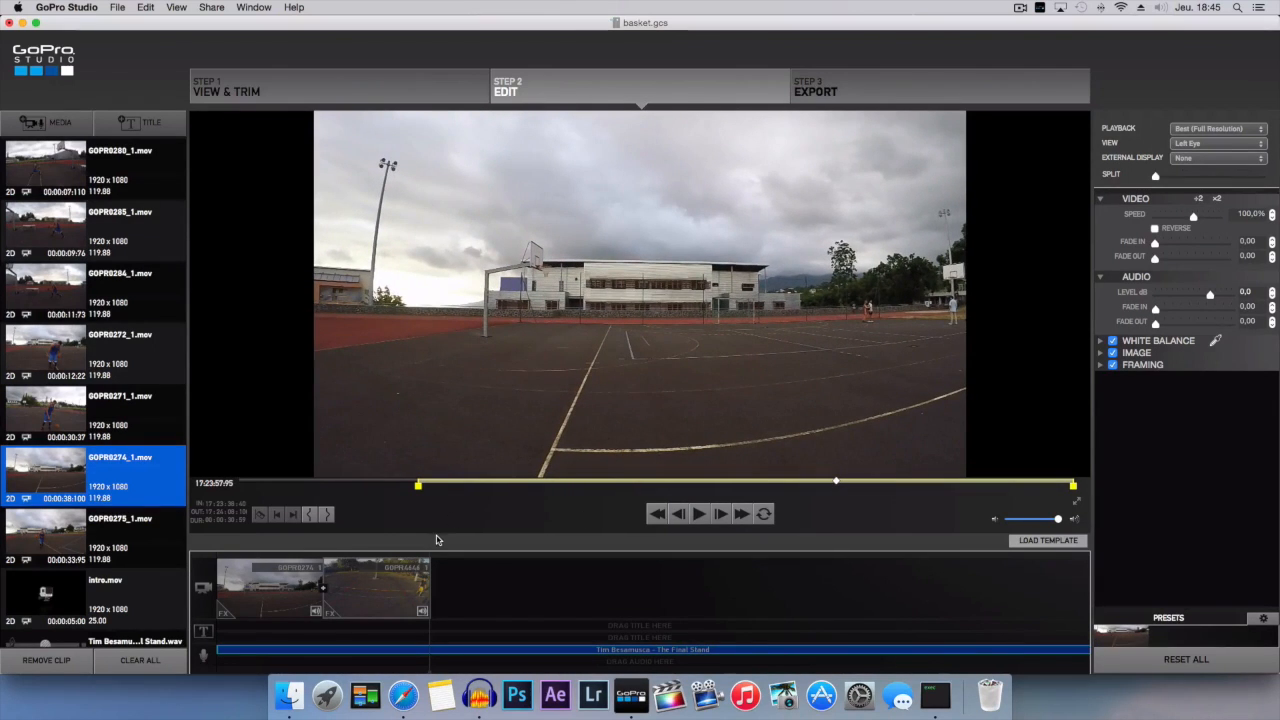
{"action": "left_click", "coordinate": [309, 514]}
{"action": "left_click_drag", "start_coordinate": [83, 487], "coordinate": [457, 565]}
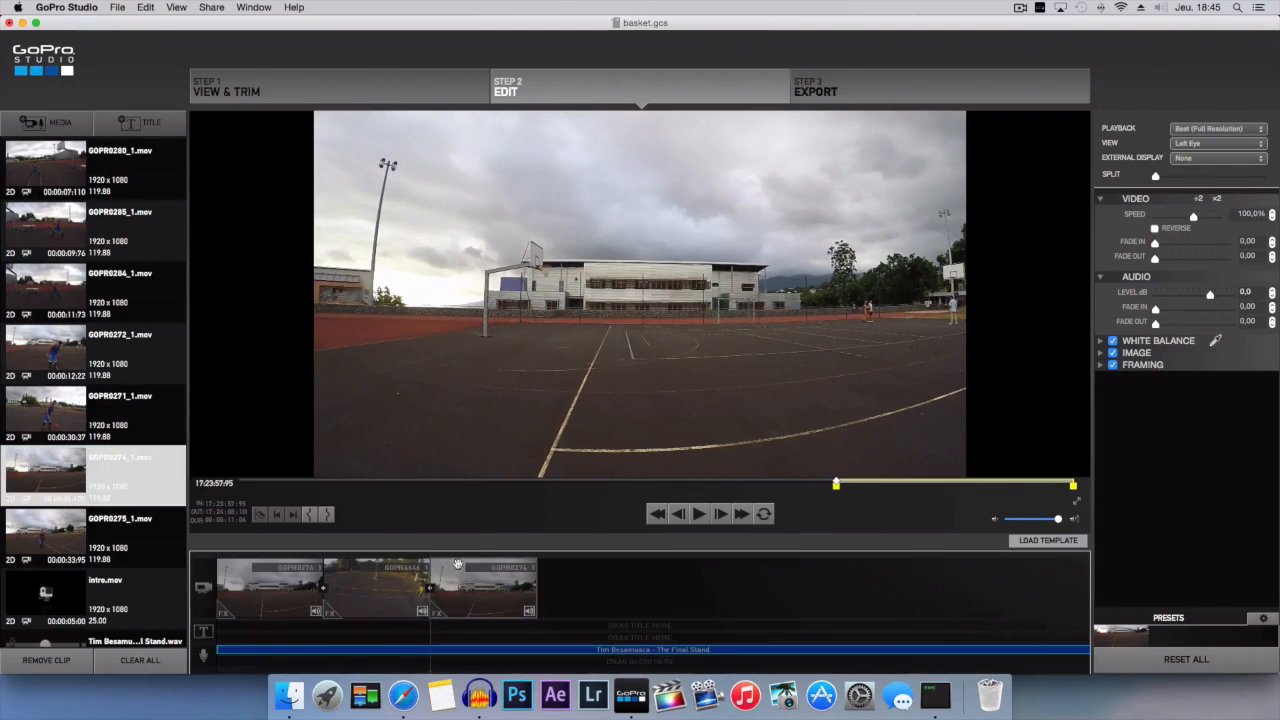
Step: Play across the cut between the second and third clips, starting shortly before the end of the second one
{"action": "left_click", "coordinate": [426, 567]}
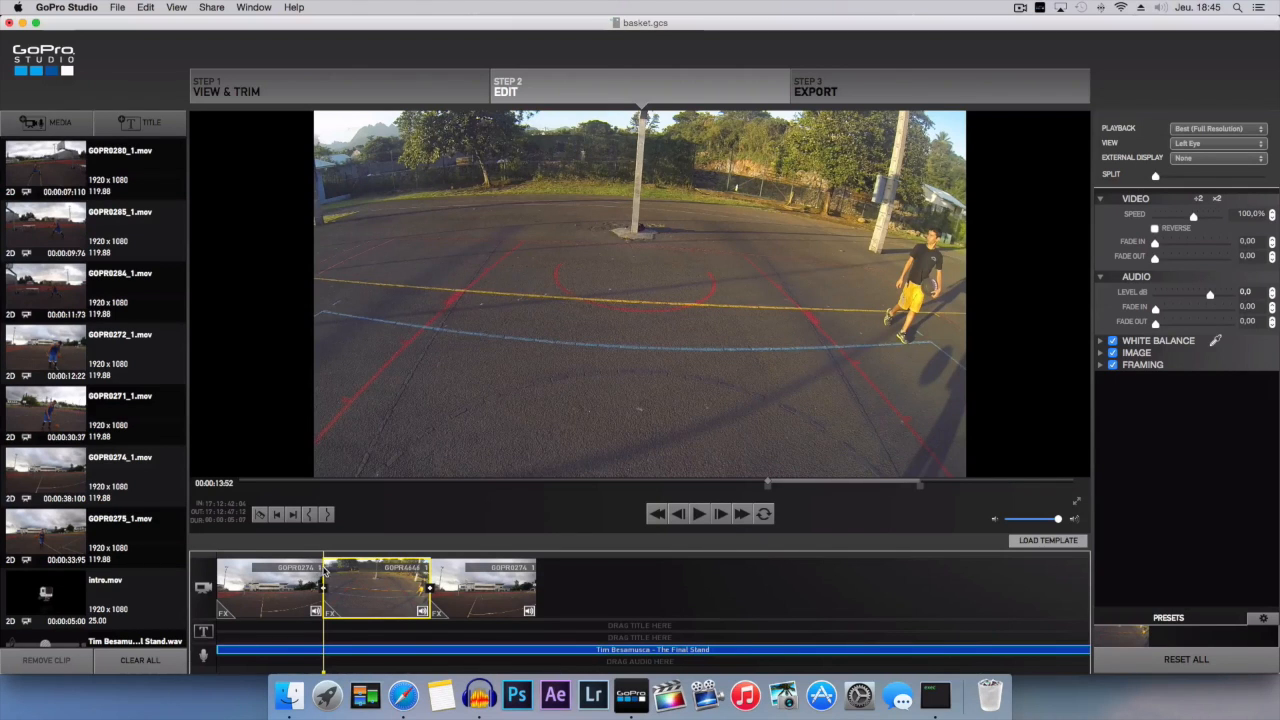
{"action": "left_click_drag", "start_coordinate": [323, 572], "coordinate": [427, 568]}
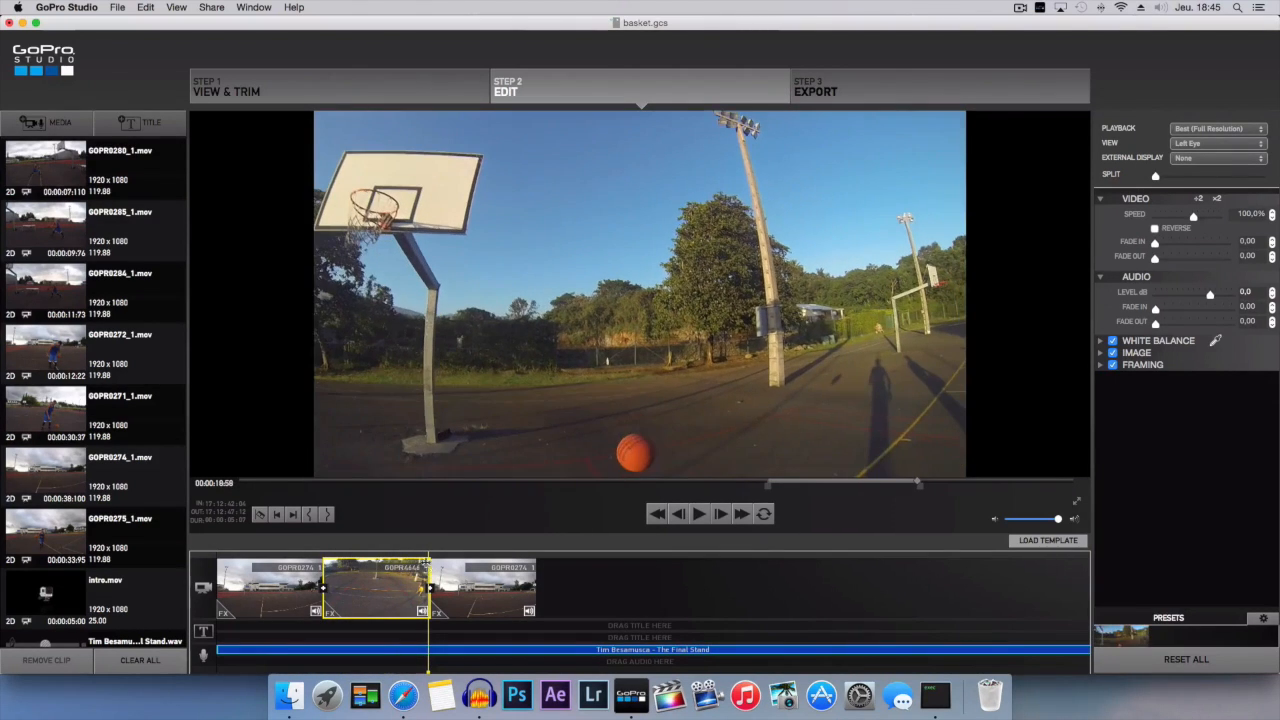
{"action": "left_click", "coordinate": [700, 513]}
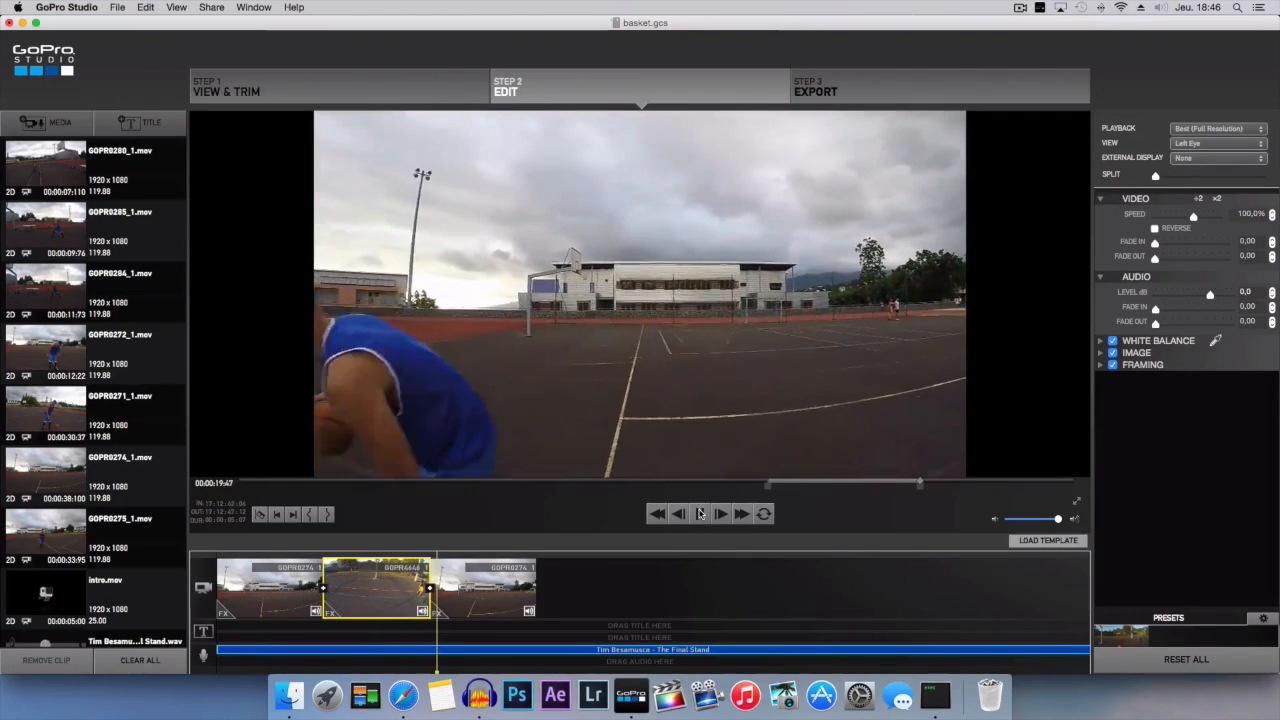
{"action": "left_click", "coordinate": [515, 600]}
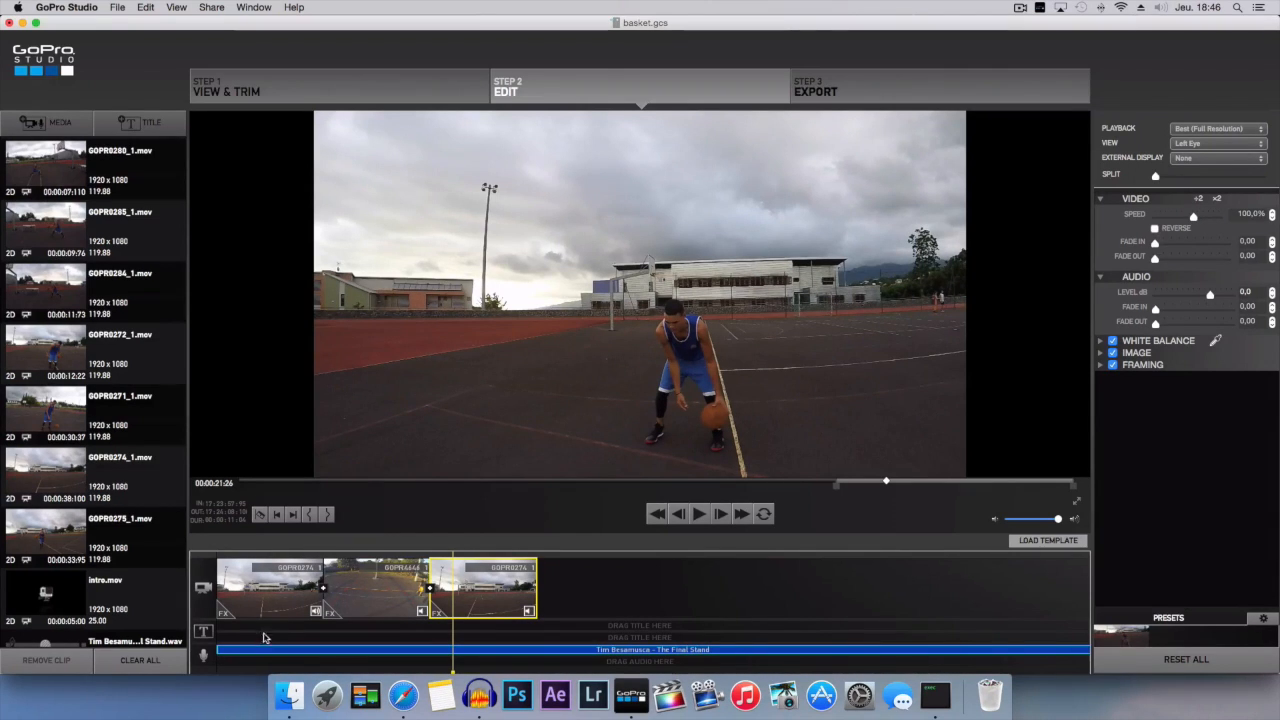
Step: Play the third clip from its start and stop it shortly before its end
{"action": "left_click", "coordinate": [359, 588]}
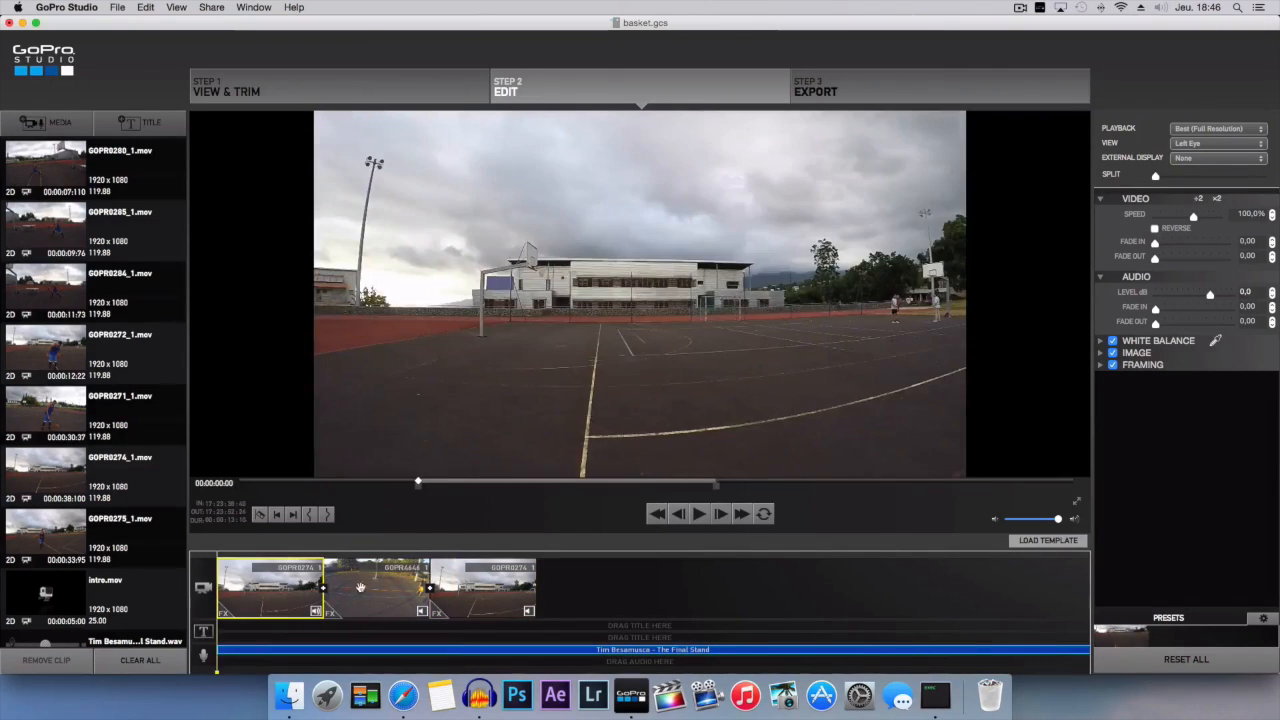
{"action": "left_click", "coordinate": [478, 588]}
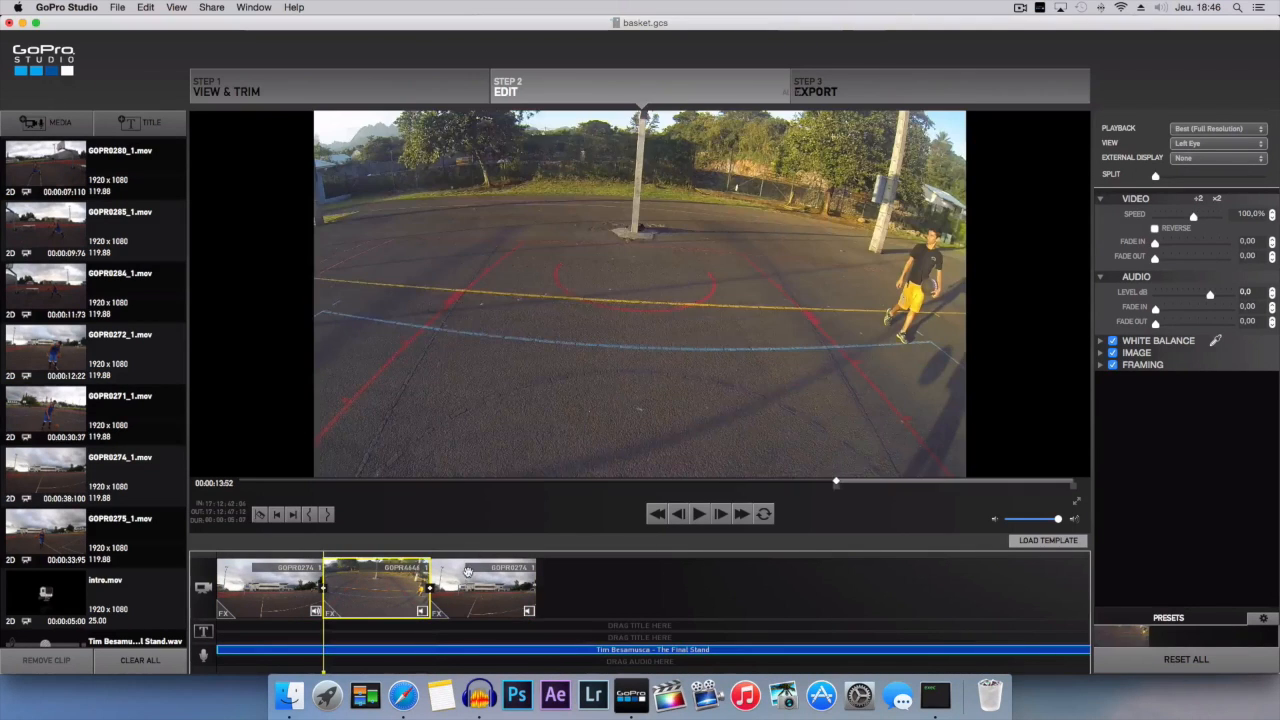
{"action": "left_click", "coordinate": [702, 517]}
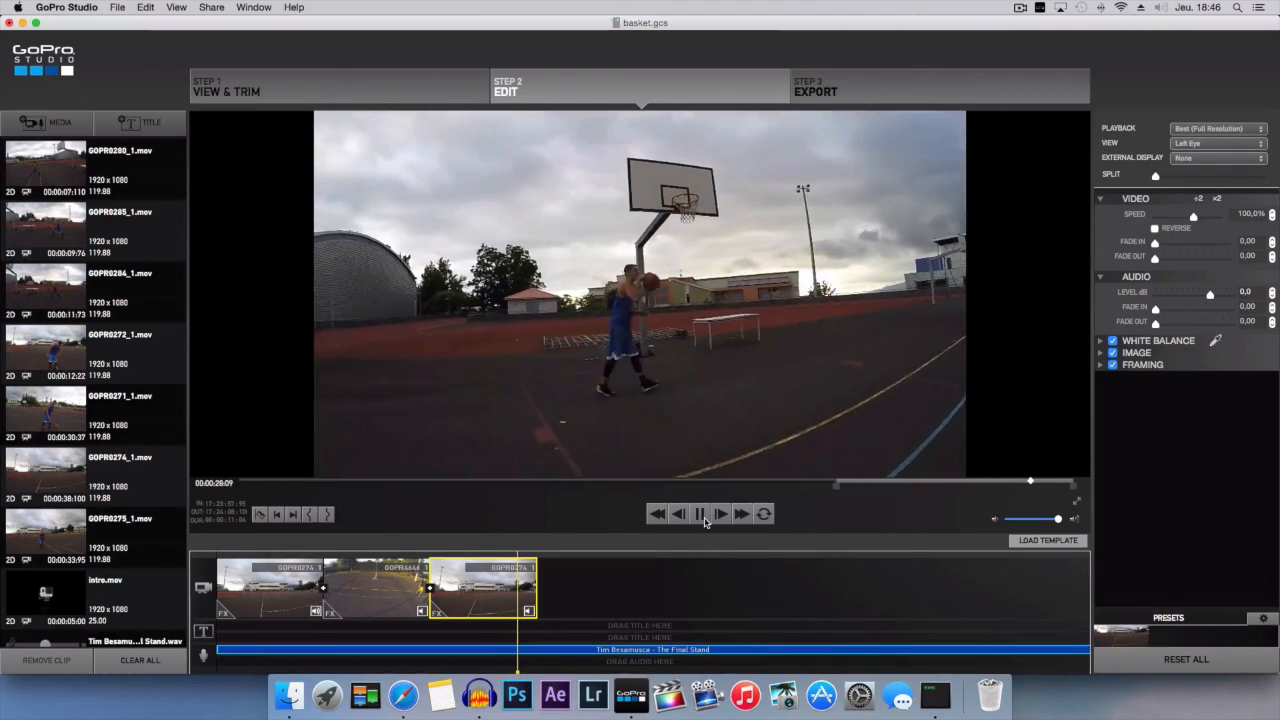
{"action": "left_click", "coordinate": [704, 521]}
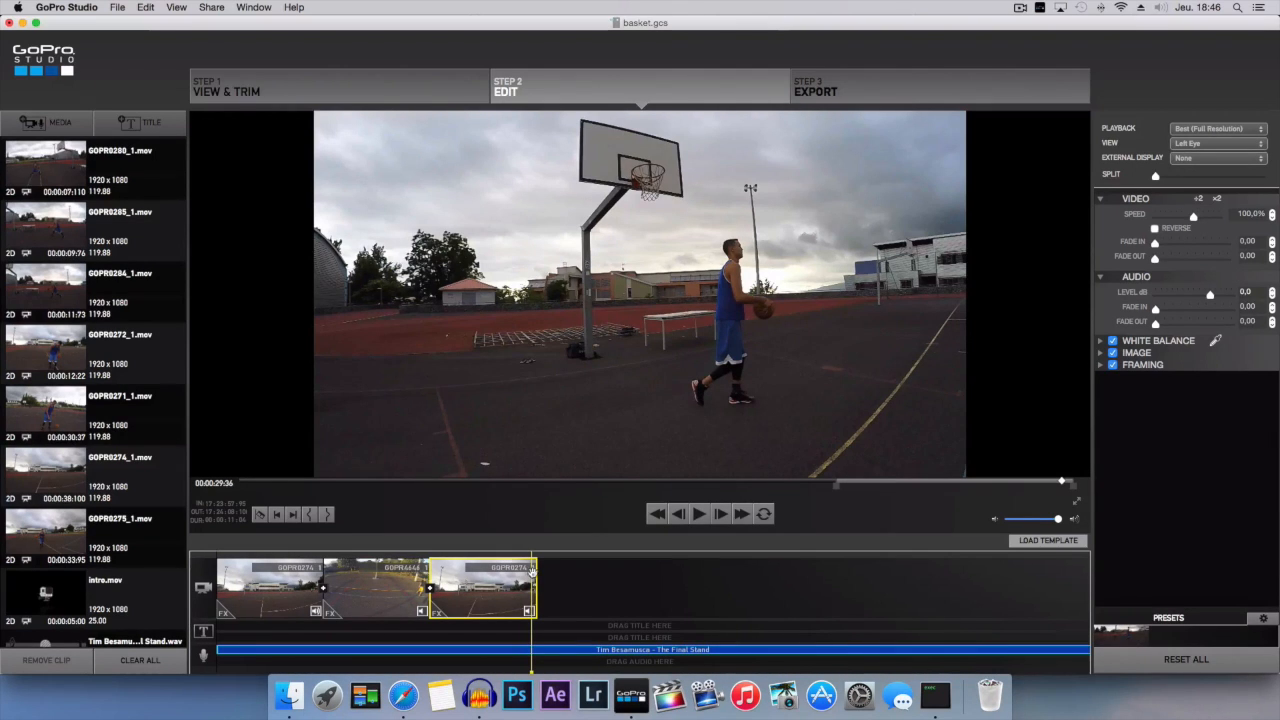
Step: Trim the end of the third clip at 00:00:26:13, just after the ball goes through the hoop
{"action": "left_click_drag", "start_coordinate": [531, 580], "coordinate": [491, 588]}
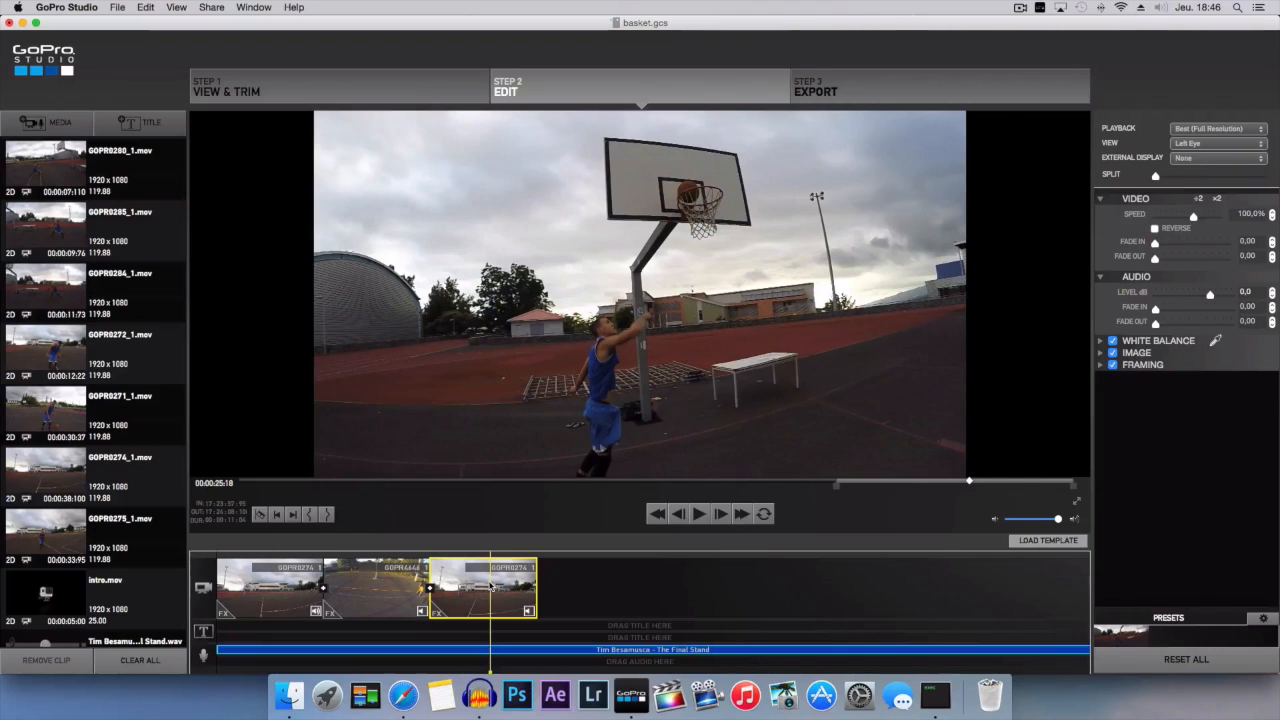
{"action": "key", "text": "space"}
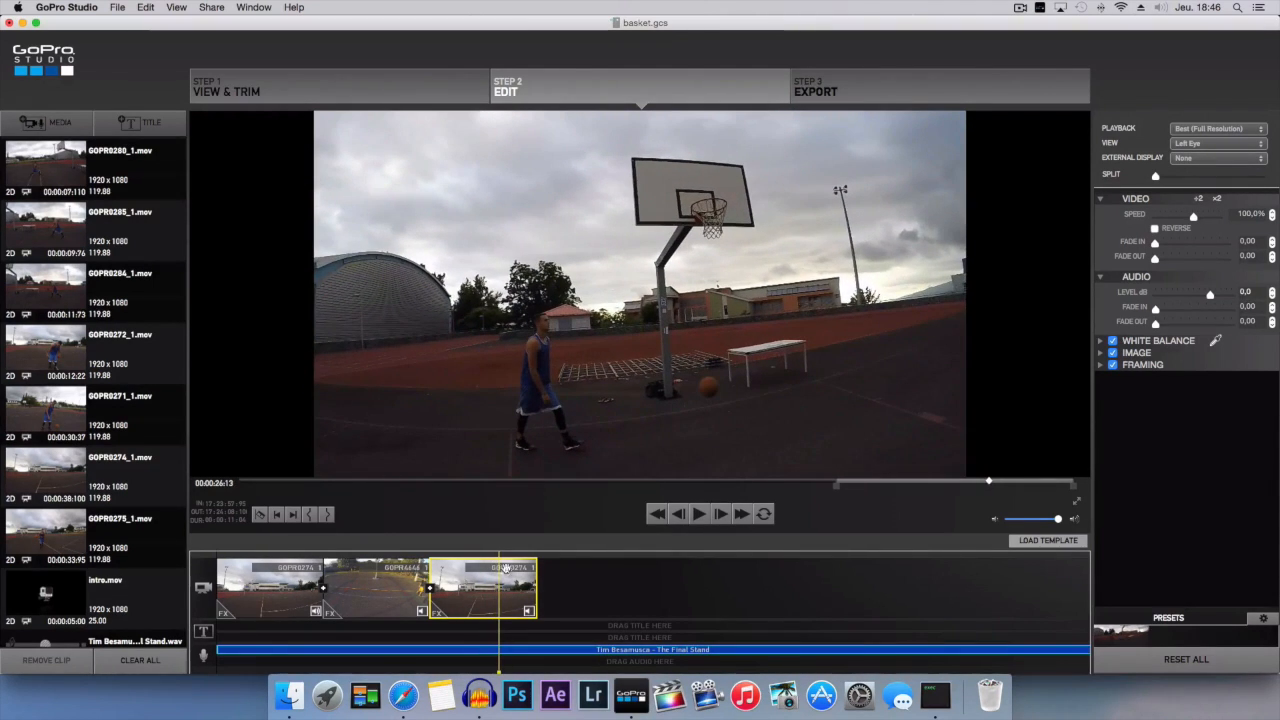
{"action": "left_click", "coordinate": [330, 517]}
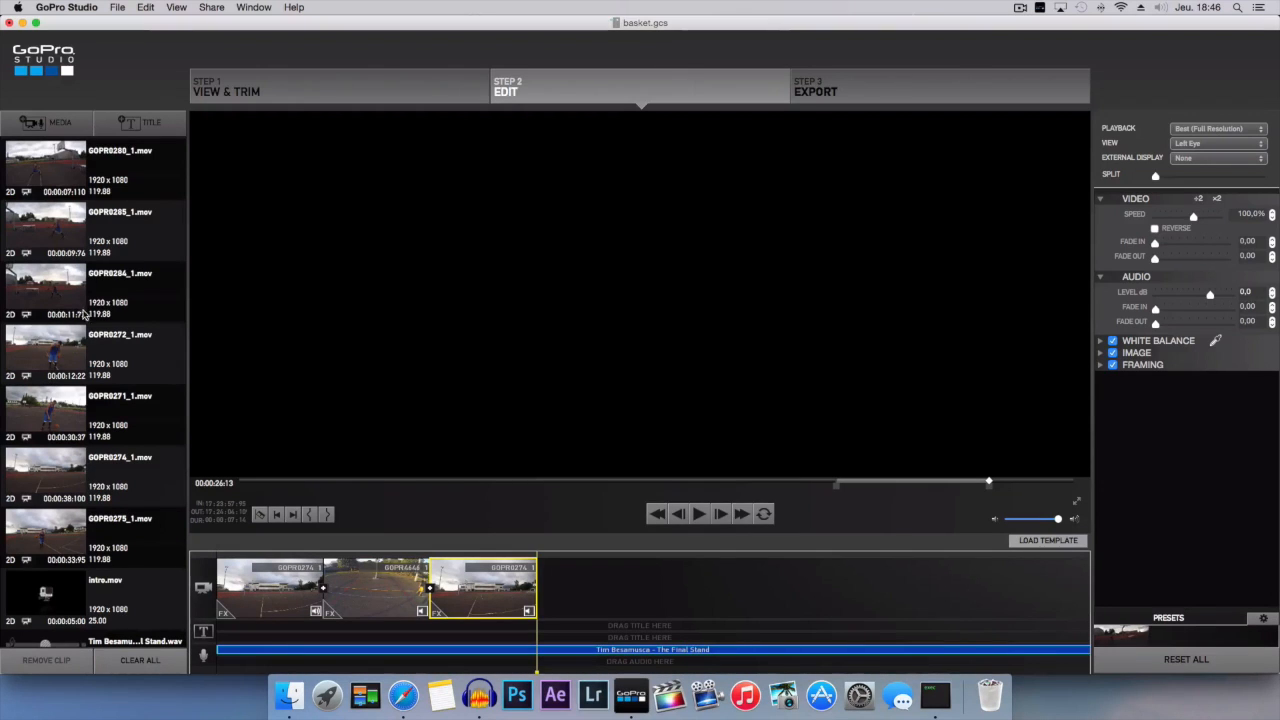
Step: Set the in point of media clip GOPR0280_1 to the player's run-up and add it to the timeline after the third clip
{"action": "scroll", "coordinate": [68, 334], "scroll_direction": "up", "scroll_amount": 2}
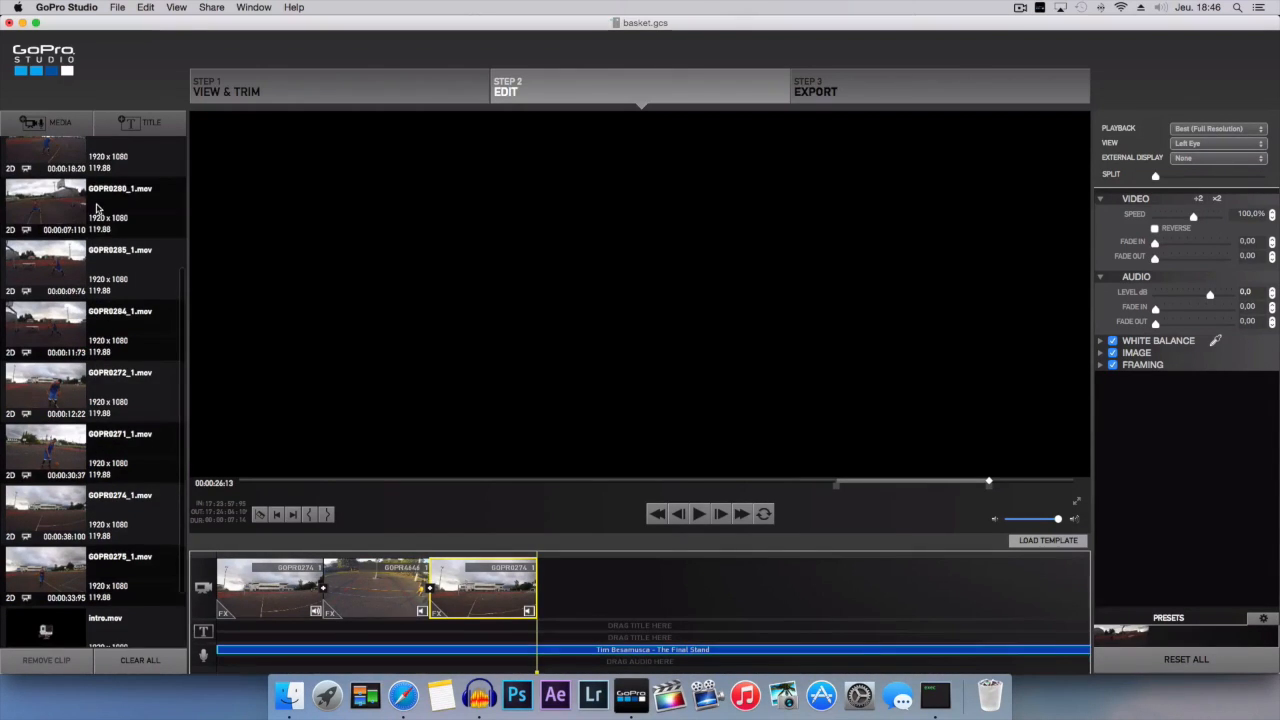
{"action": "left_click", "coordinate": [98, 208]}
{"action": "mouse_move", "coordinate": [687, 484]}
{"action": "left_mouse_down"}
{"action": "mouse_move", "coordinate": [808, 490]}
{"action": "mouse_move", "coordinate": [697, 489]}
{"action": "left_mouse_up"}
{"action": "left_click_drag", "start_coordinate": [90, 206], "coordinate": [540, 562]}
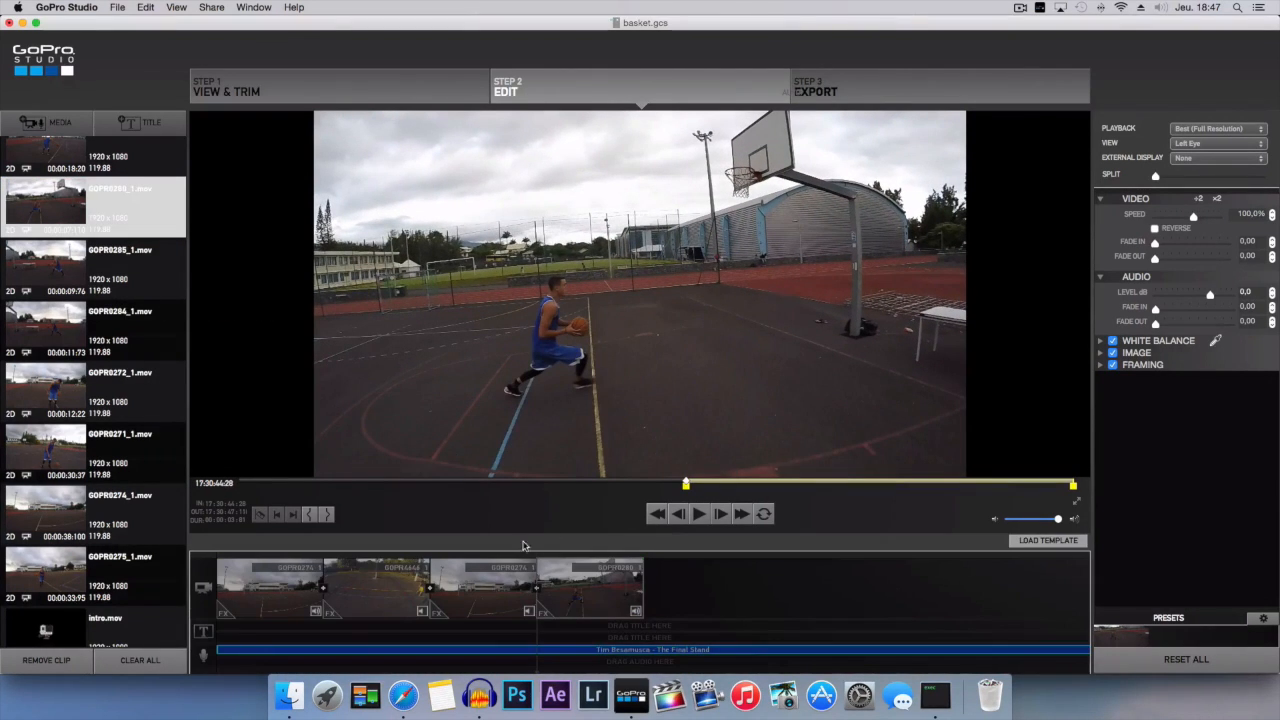
Step: Play across the cut between the third and fourth clips, and replay the opening of the fourth clip
{"action": "left_click", "coordinate": [509, 571]}
{"action": "left_click", "coordinate": [699, 514]}
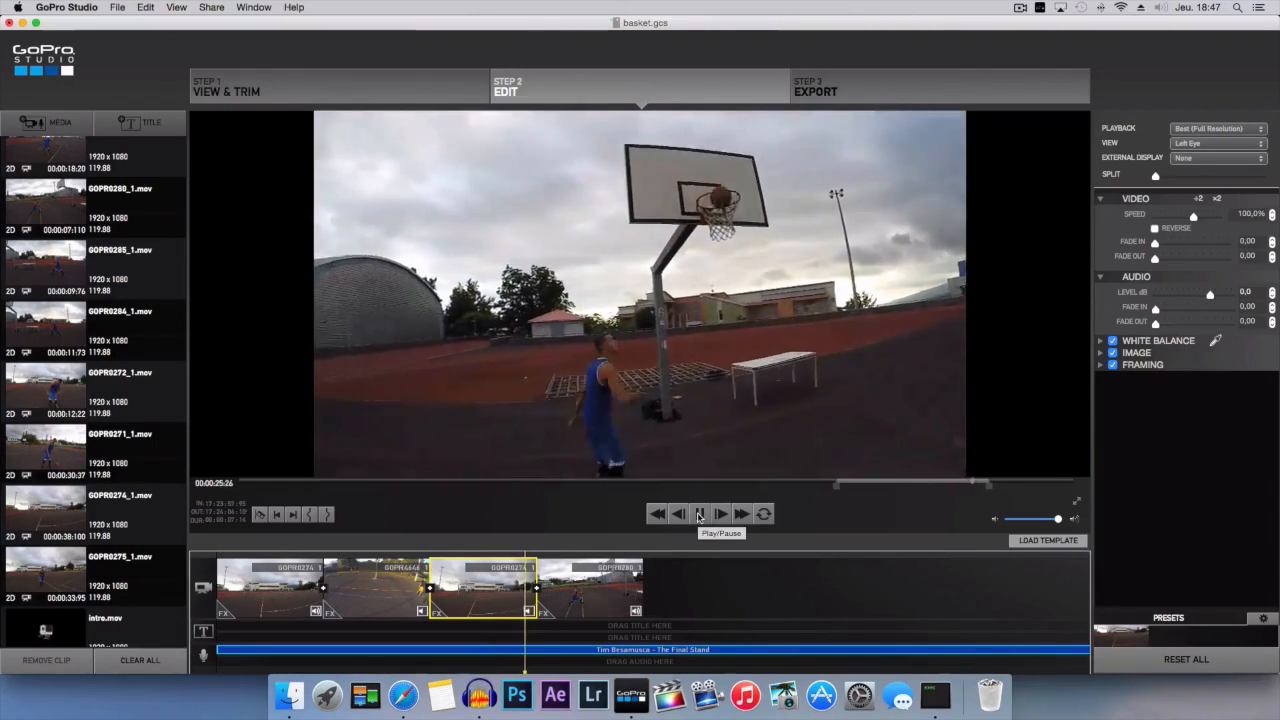
{"action": "left_click", "coordinate": [699, 514]}
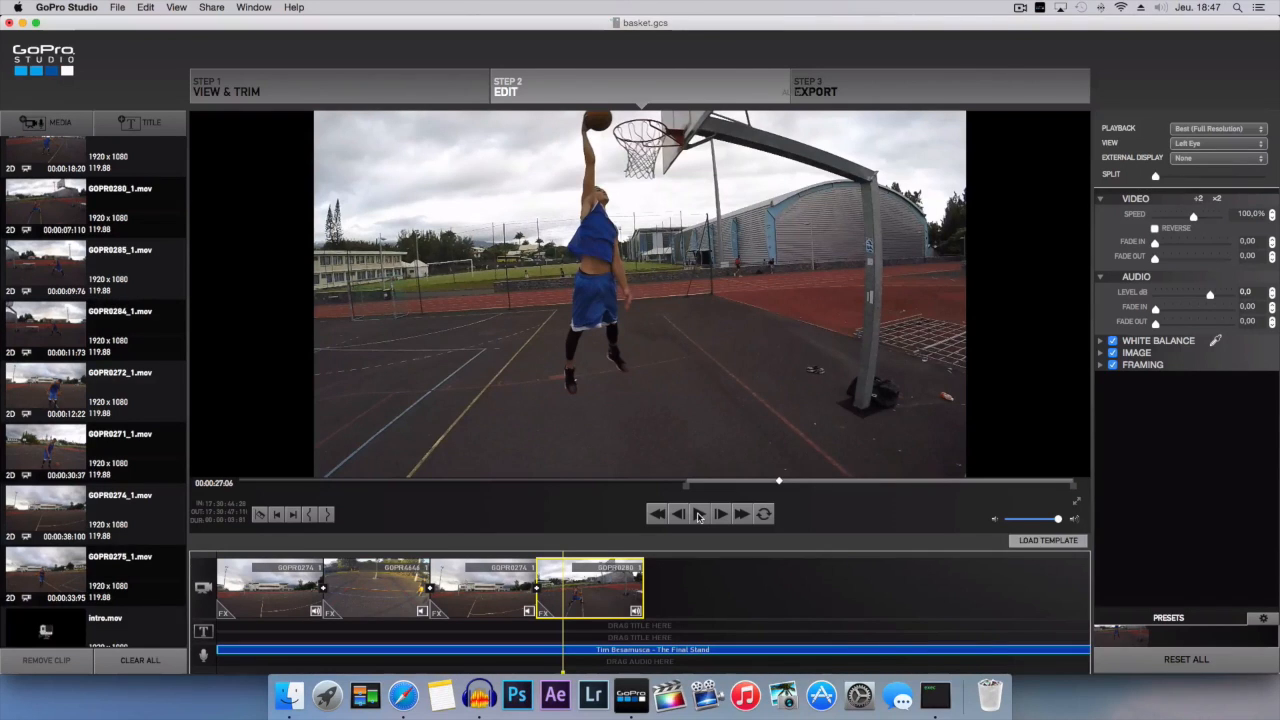
{"action": "left_click", "coordinate": [538, 581]}
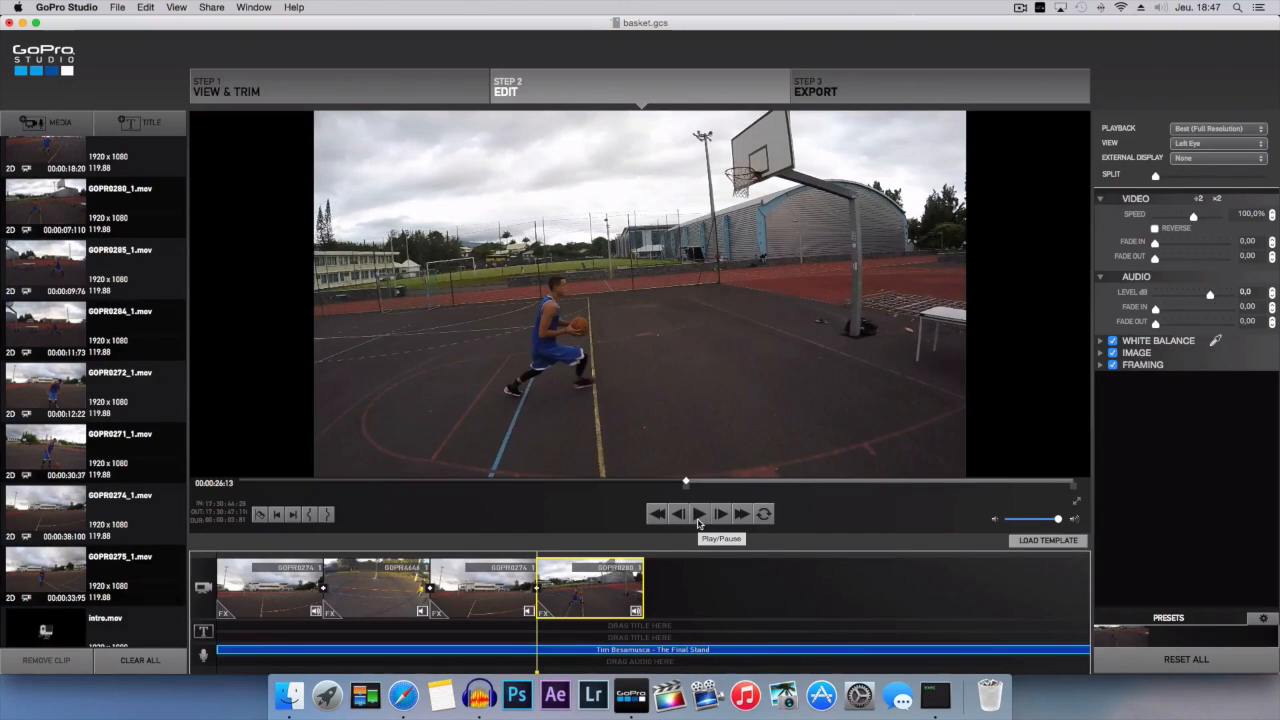
{"action": "left_click", "coordinate": [699, 514]}
{"action": "left_click", "coordinate": [698, 517]}
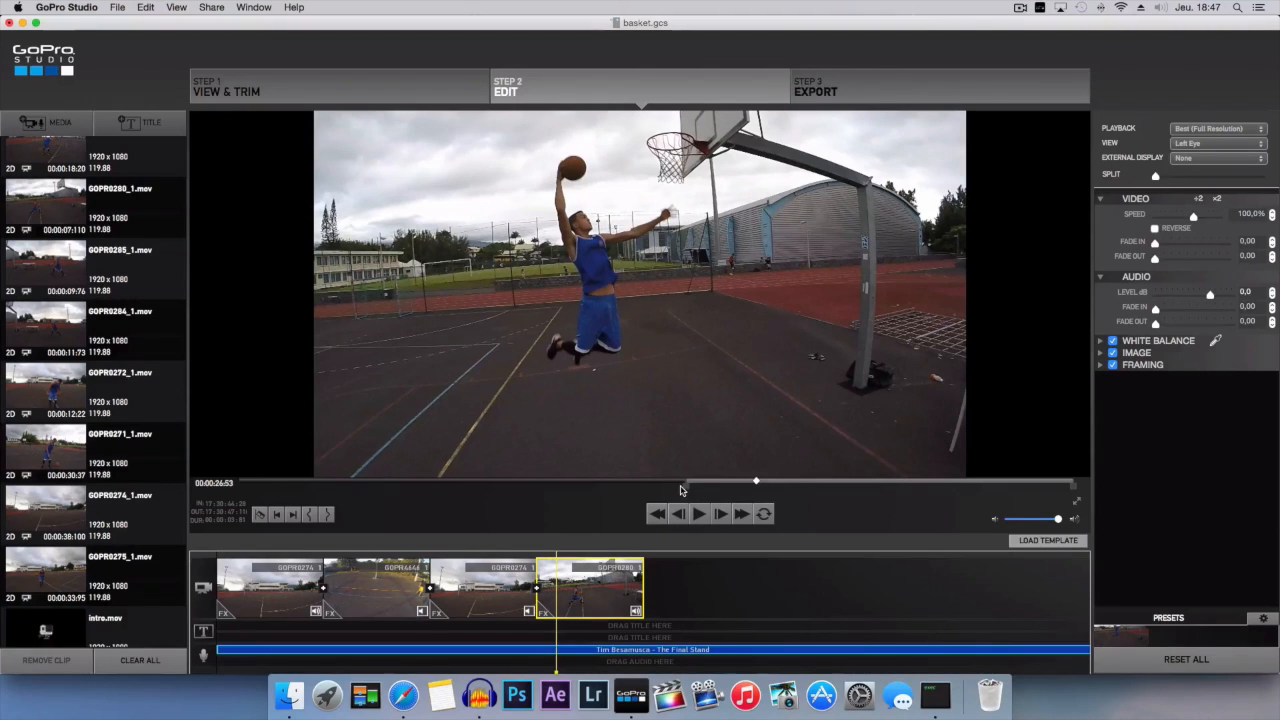
Step: Move the third clip's out point to 17:24:05:39 and play the clip from its start
{"action": "left_click", "coordinate": [500, 576]}
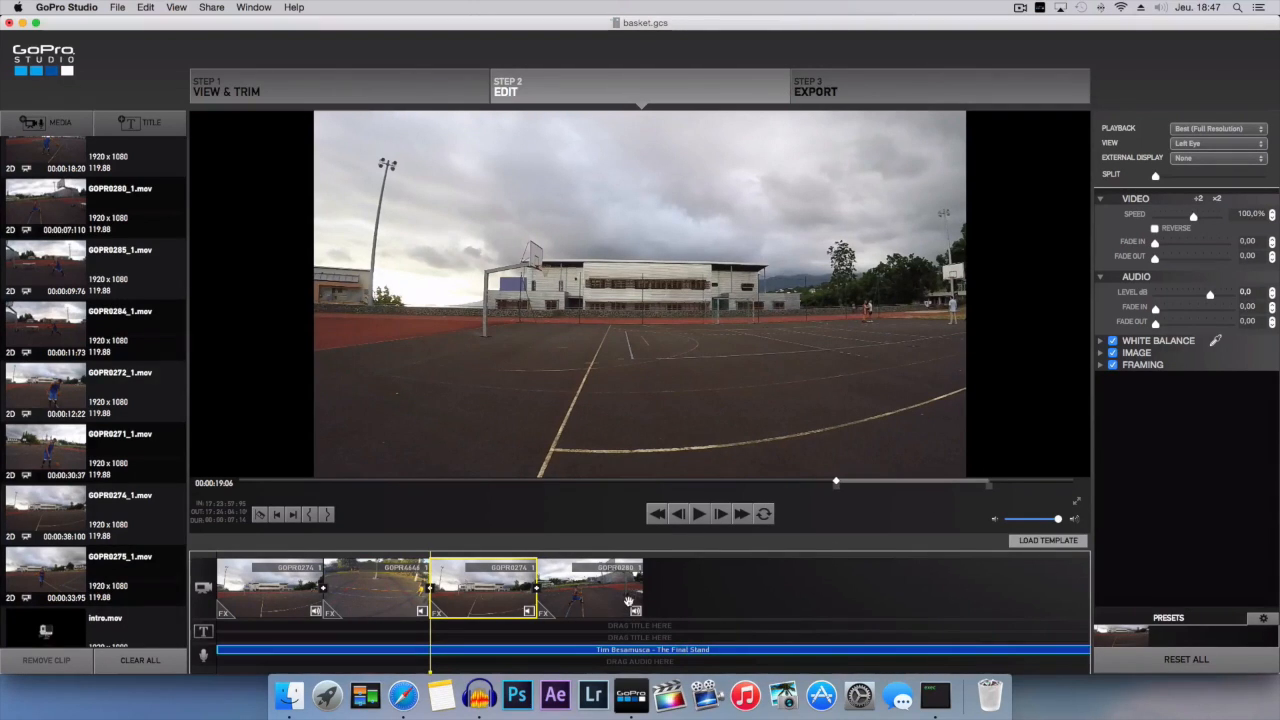
{"action": "left_click", "coordinate": [988, 487]}
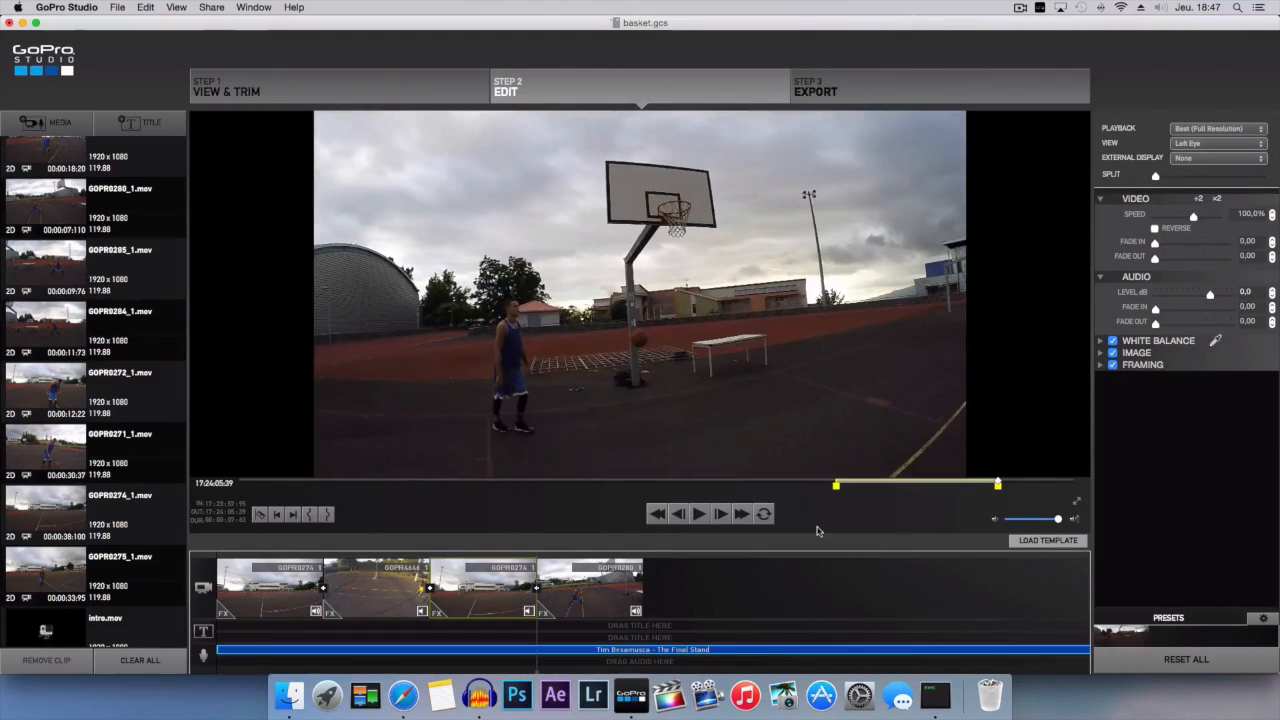
{"action": "left_click", "coordinate": [698, 514]}
{"action": "left_click", "coordinate": [698, 518]}
{"action": "left_click", "coordinate": [574, 640]}
{"action": "left_click", "coordinate": [524, 574]}
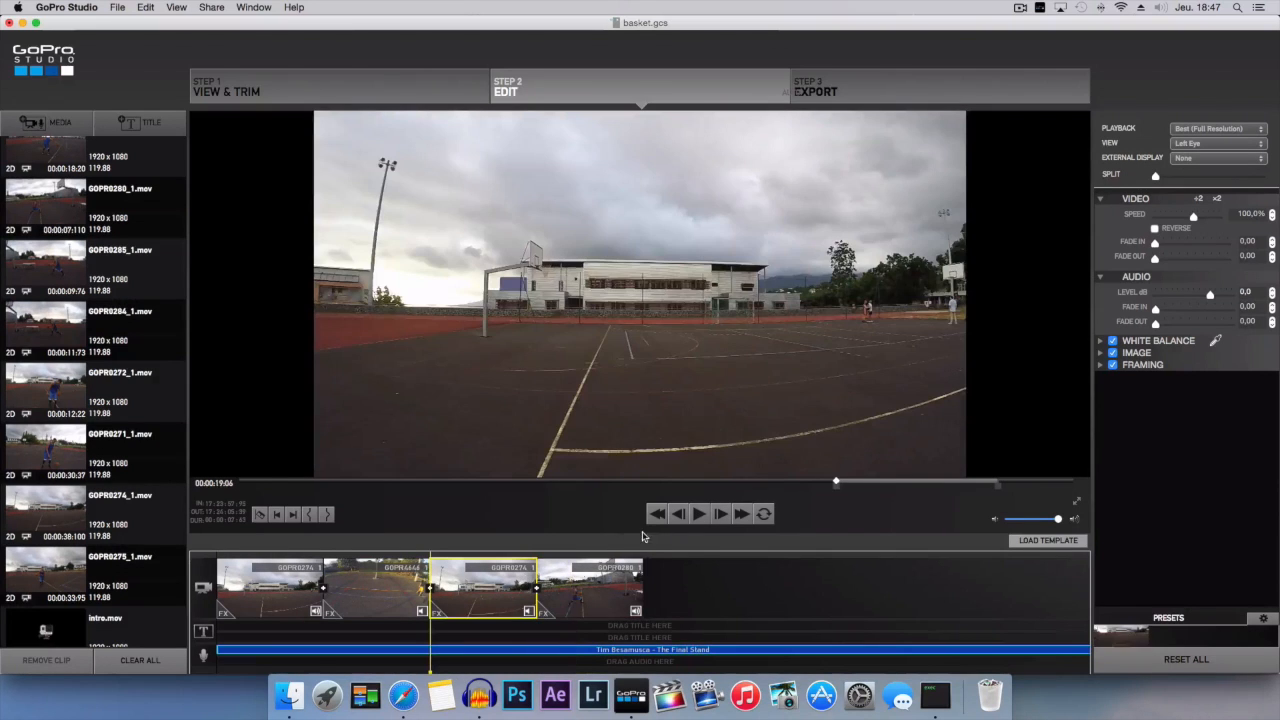
{"action": "left_click", "coordinate": [699, 514]}
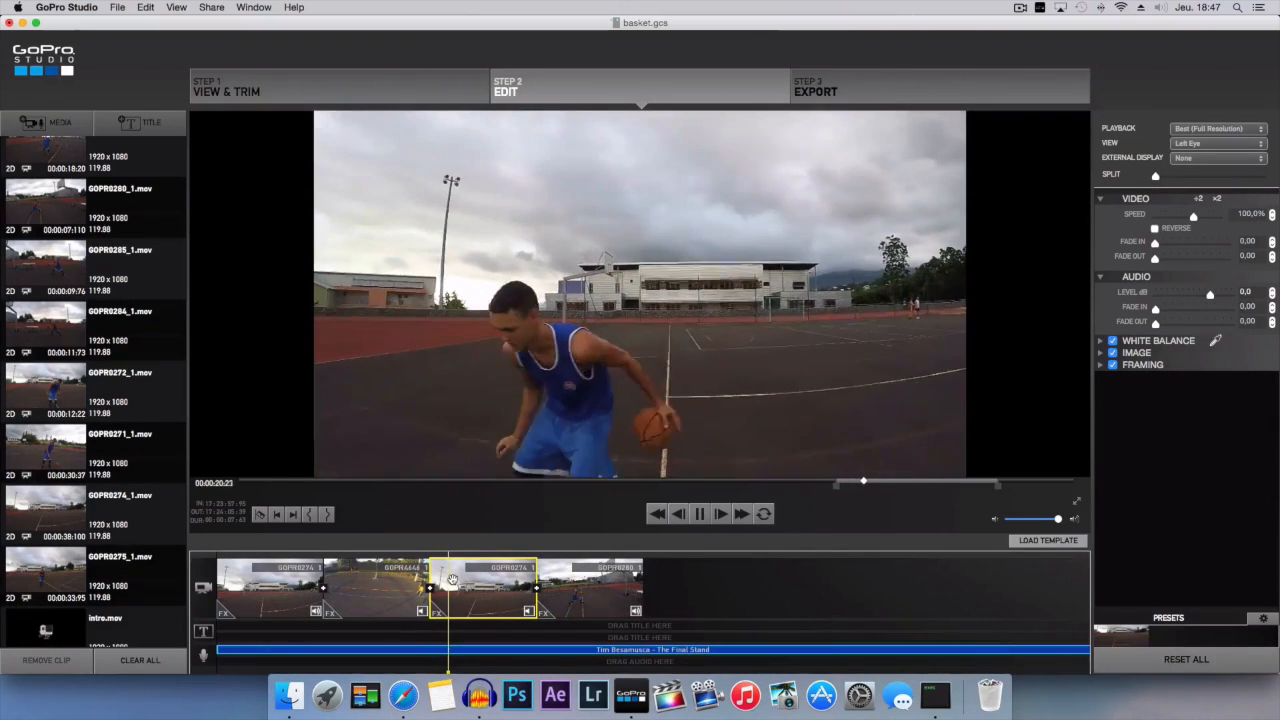
Step: Play the third clip's ending across the cut into the fourth clip to check the transition
{"action": "key", "text": "space"}
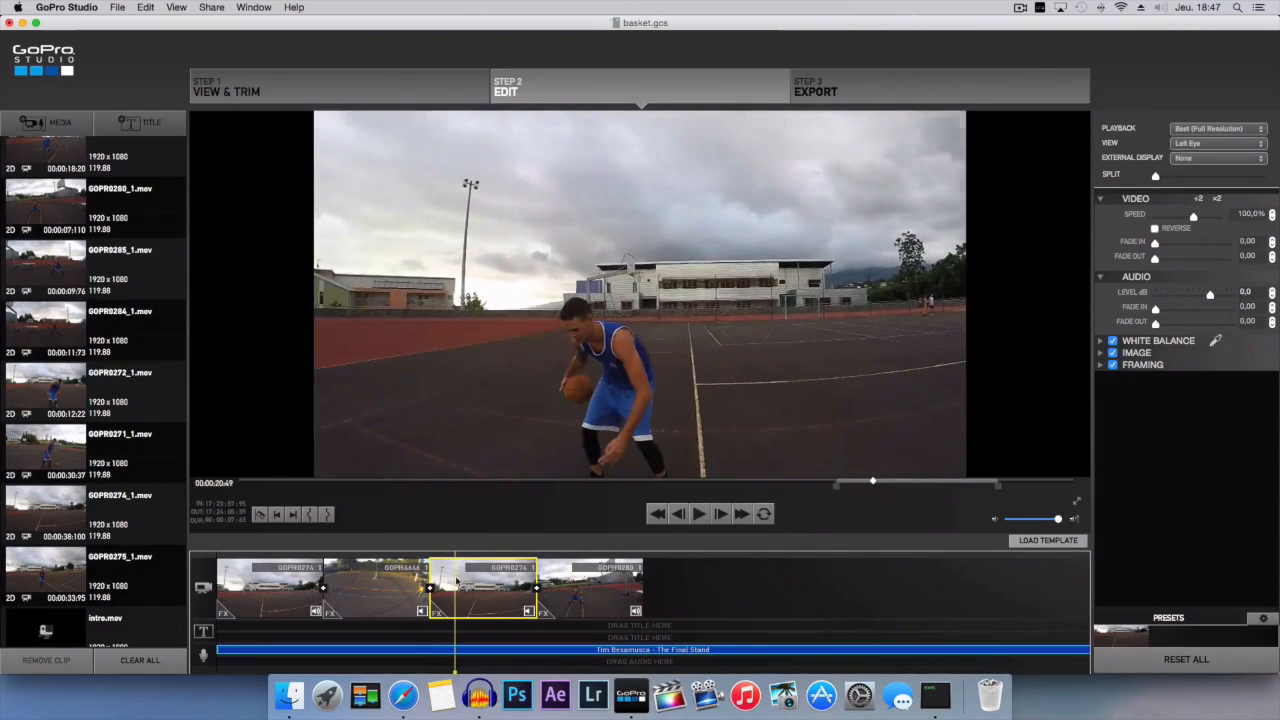
{"action": "left_click", "coordinate": [513, 582]}
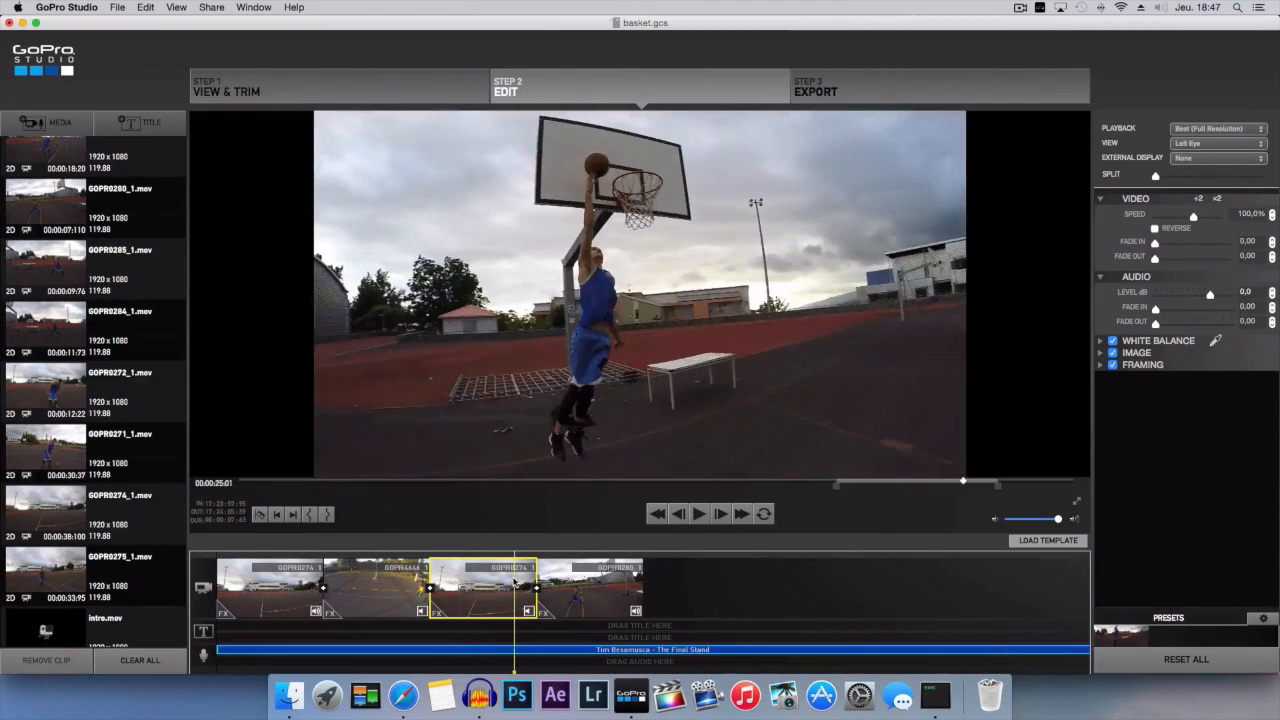
{"action": "key", "text": "space"}
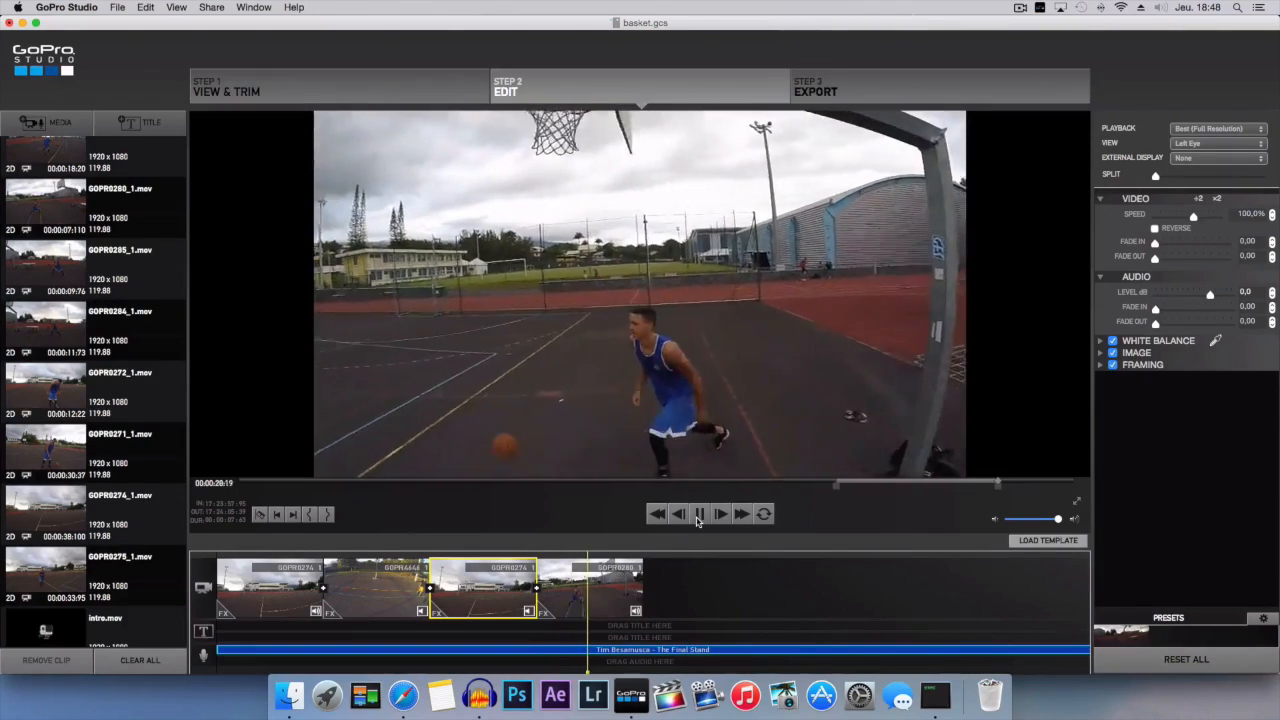
{"action": "left_click", "coordinate": [620, 574]}
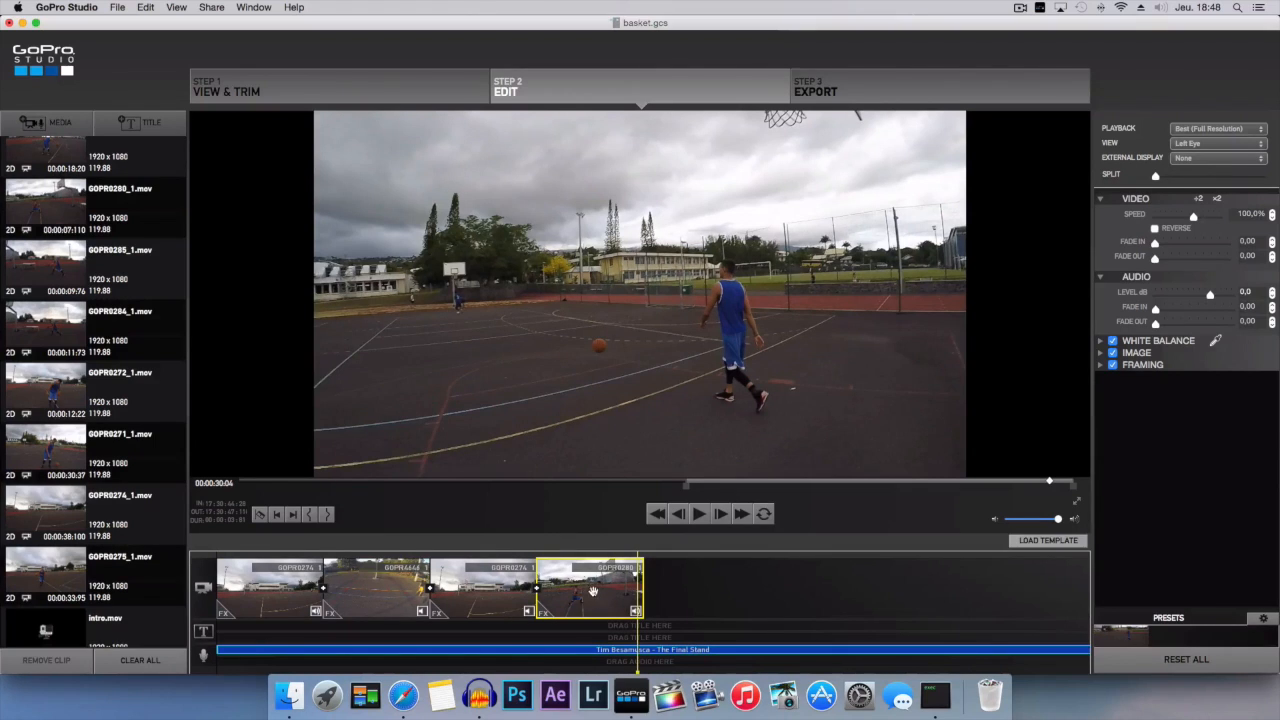
{"action": "left_click", "coordinate": [520, 574]}
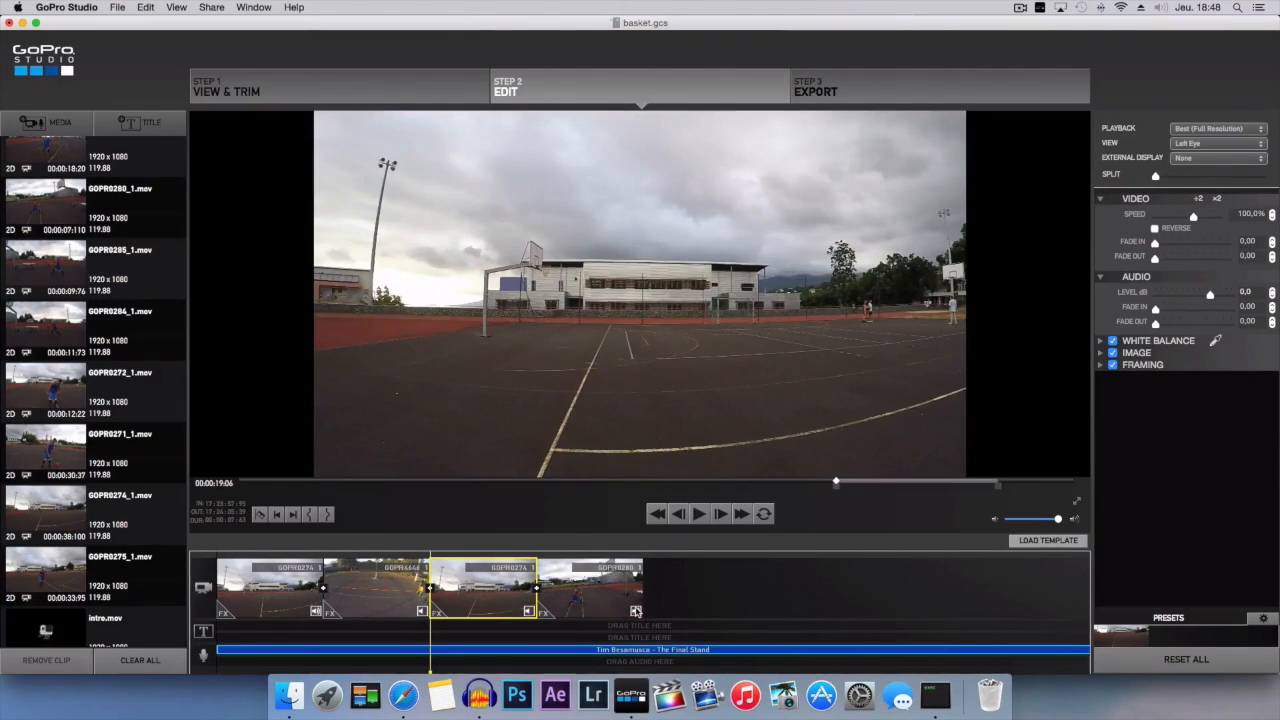
Step: Split the fourth clip at 00:00:27:16, mid-jump, and again at 00:00:27:32, as the ball reaches the hoop
{"action": "left_click", "coordinate": [563, 582]}
{"action": "left_click_drag", "start_coordinate": [539, 578], "coordinate": [556, 571]}
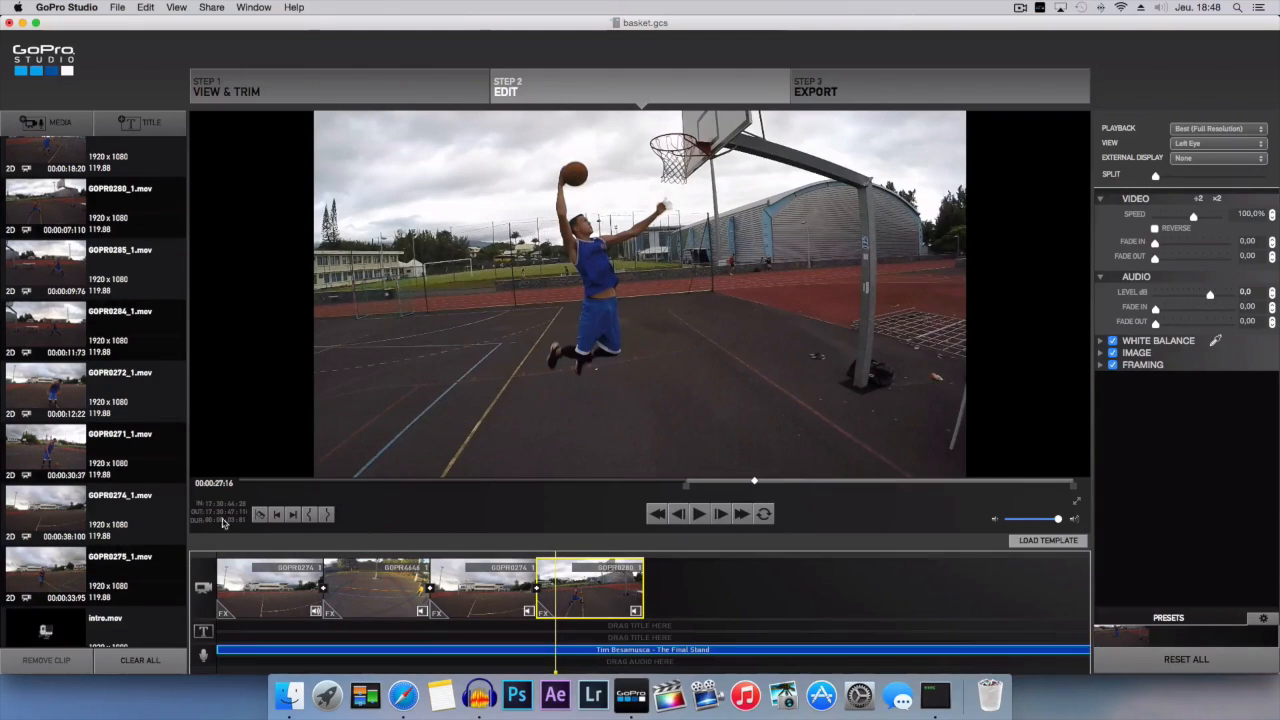
{"action": "left_click", "coordinate": [259, 514]}
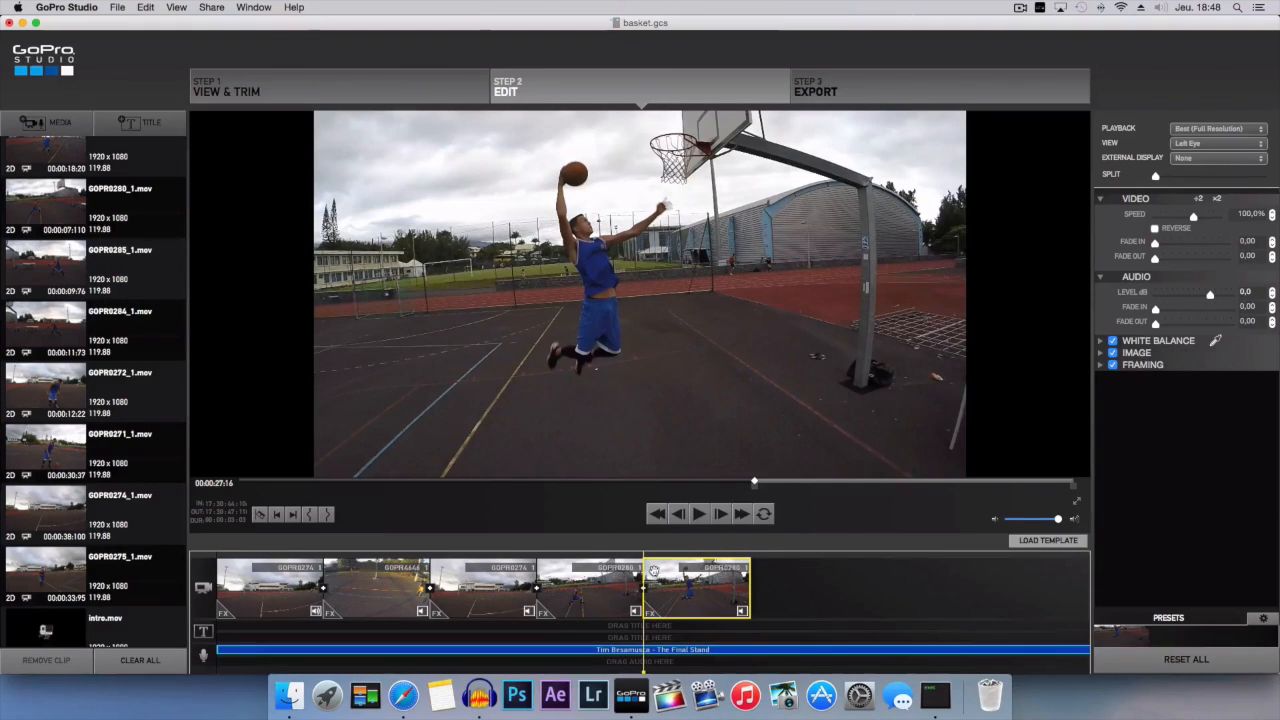
{"action": "left_click_drag", "start_coordinate": [644, 576], "coordinate": [652, 579]}
{"action": "left_click", "coordinate": [260, 514]}
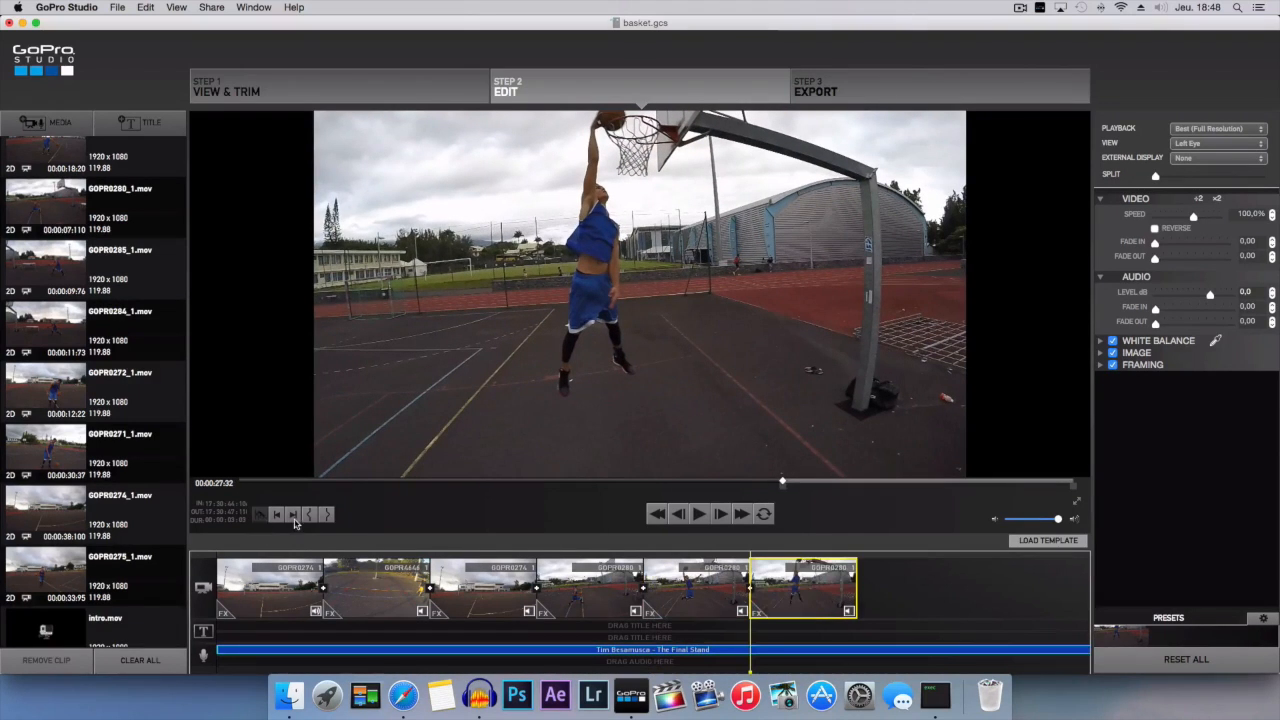
Step: Set the speed of the short mid-jump clip, fifth on the timeline, to 10%
{"action": "left_click", "coordinate": [698, 582]}
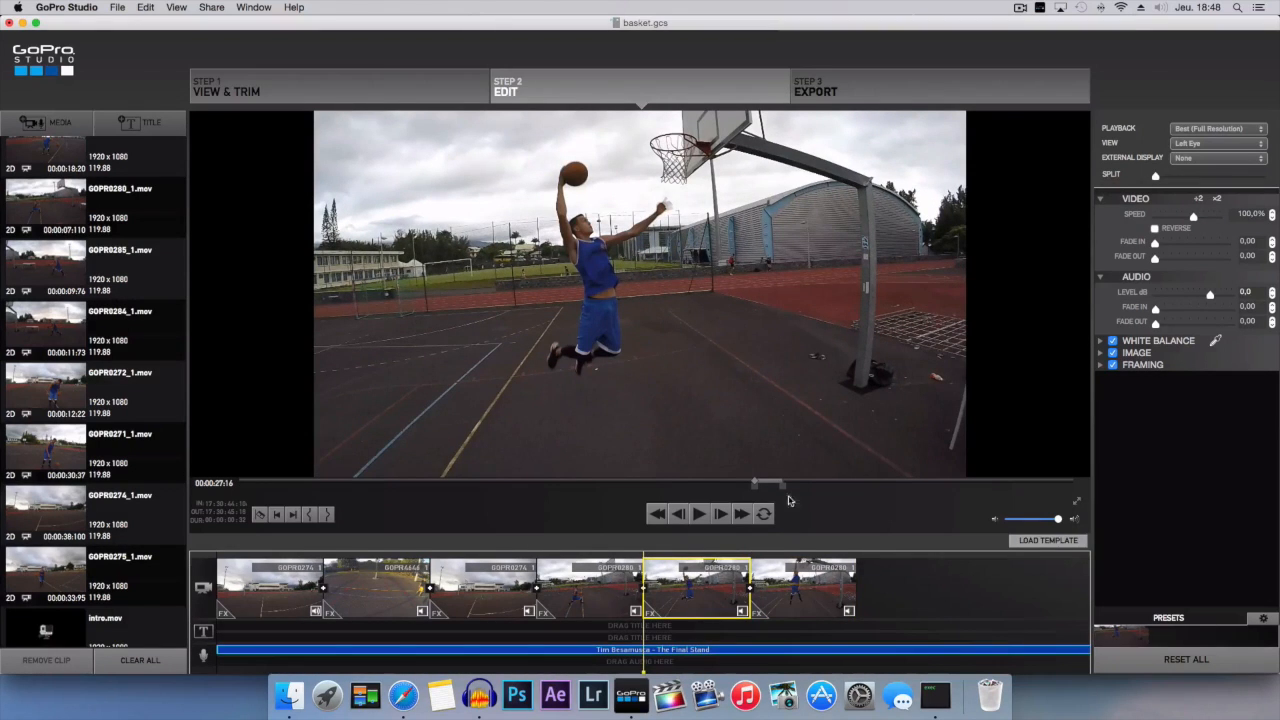
{"action": "left_click", "coordinate": [1251, 214]}
{"action": "key", "text": "Return"}
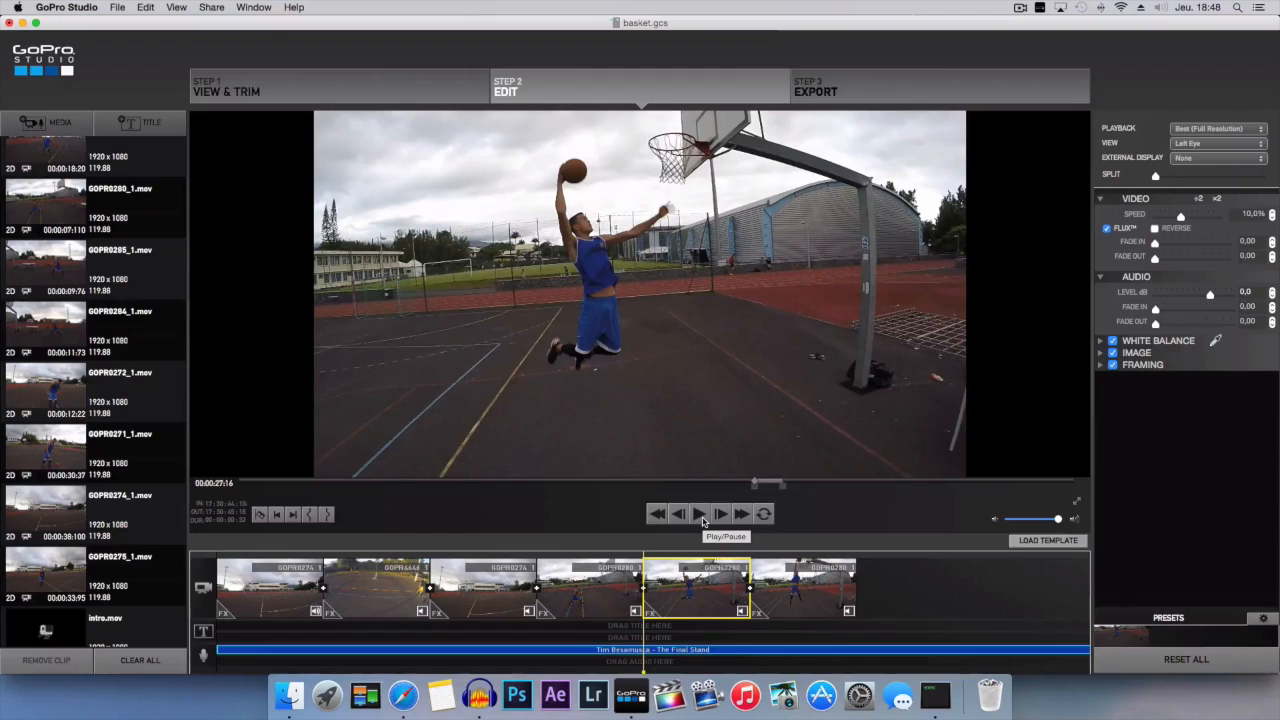
Step: Play the slowed fifth clip from its start to check the slow motion
{"action": "left_click", "coordinate": [115, 512]}
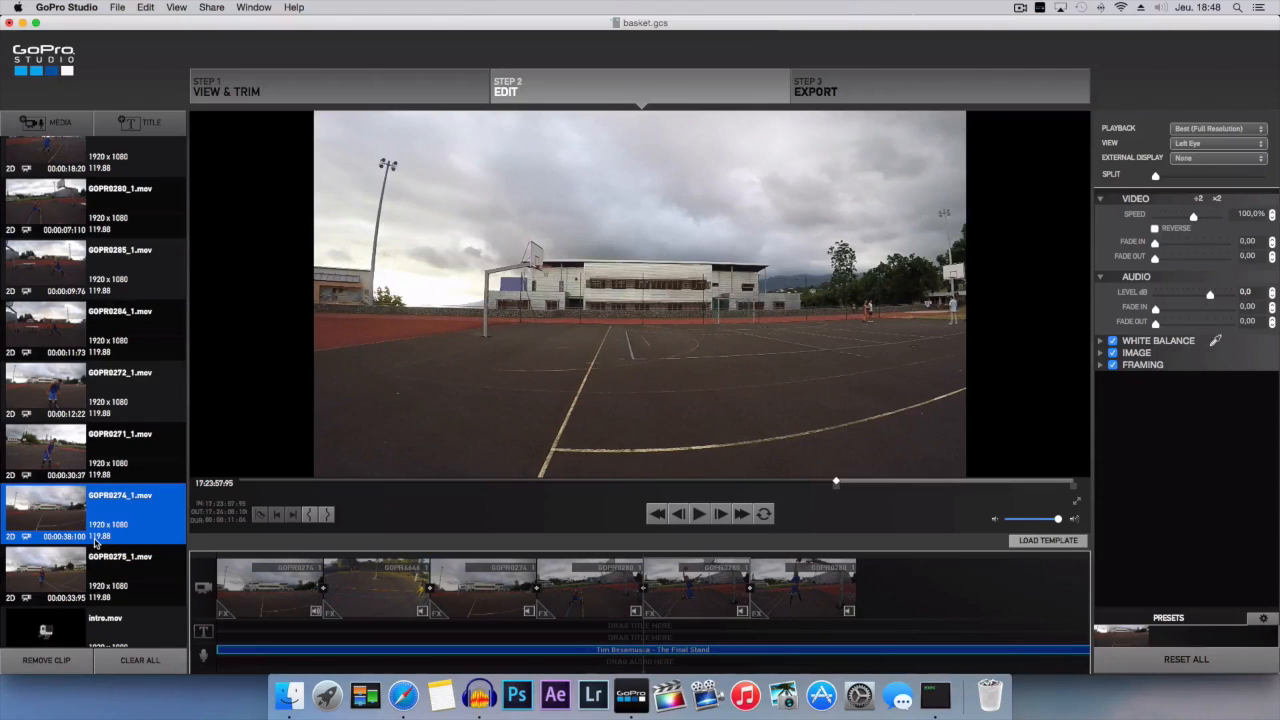
{"action": "left_click", "coordinate": [697, 553]}
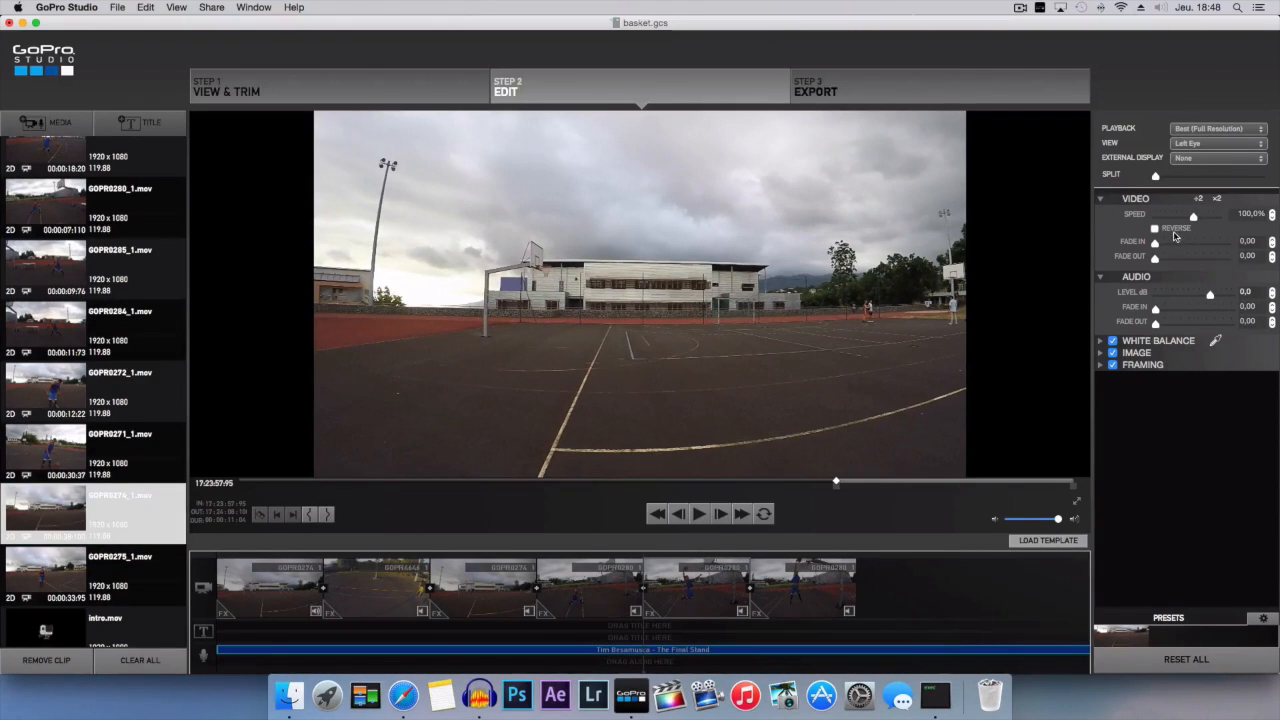
{"action": "left_click", "coordinate": [670, 582]}
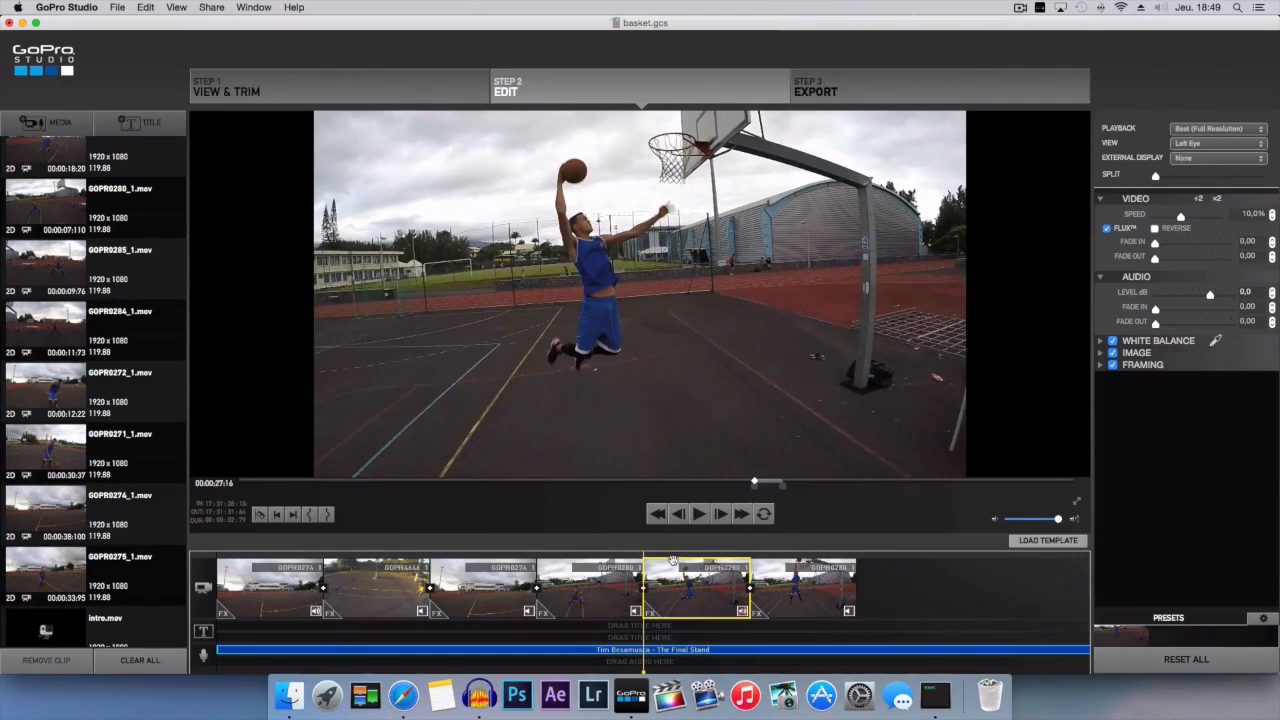
{"action": "left_click", "coordinate": [698, 515]}
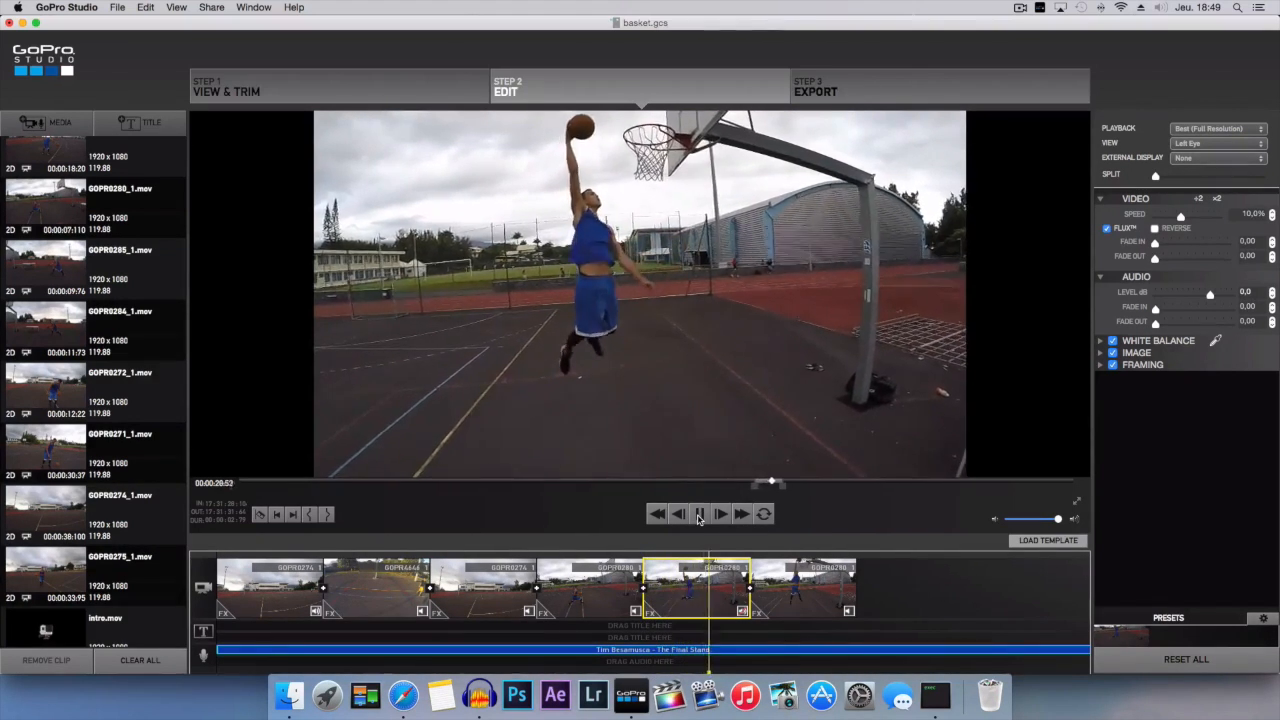
{"action": "left_click", "coordinate": [698, 516]}
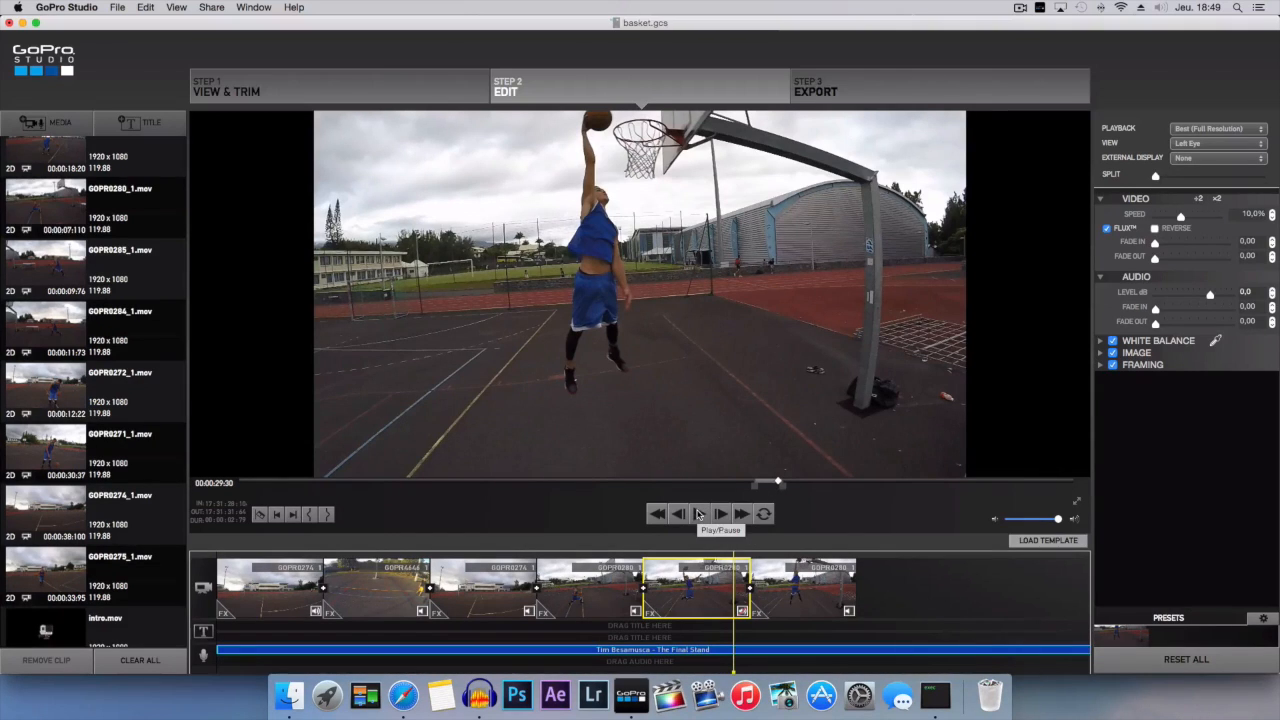
Step: Set the fifth clip's speed to 20%
{"action": "double_click", "coordinate": [1250, 214]}
{"action": "left_click", "coordinate": [1251, 215]}
{"action": "left_click", "coordinate": [1247, 214]}
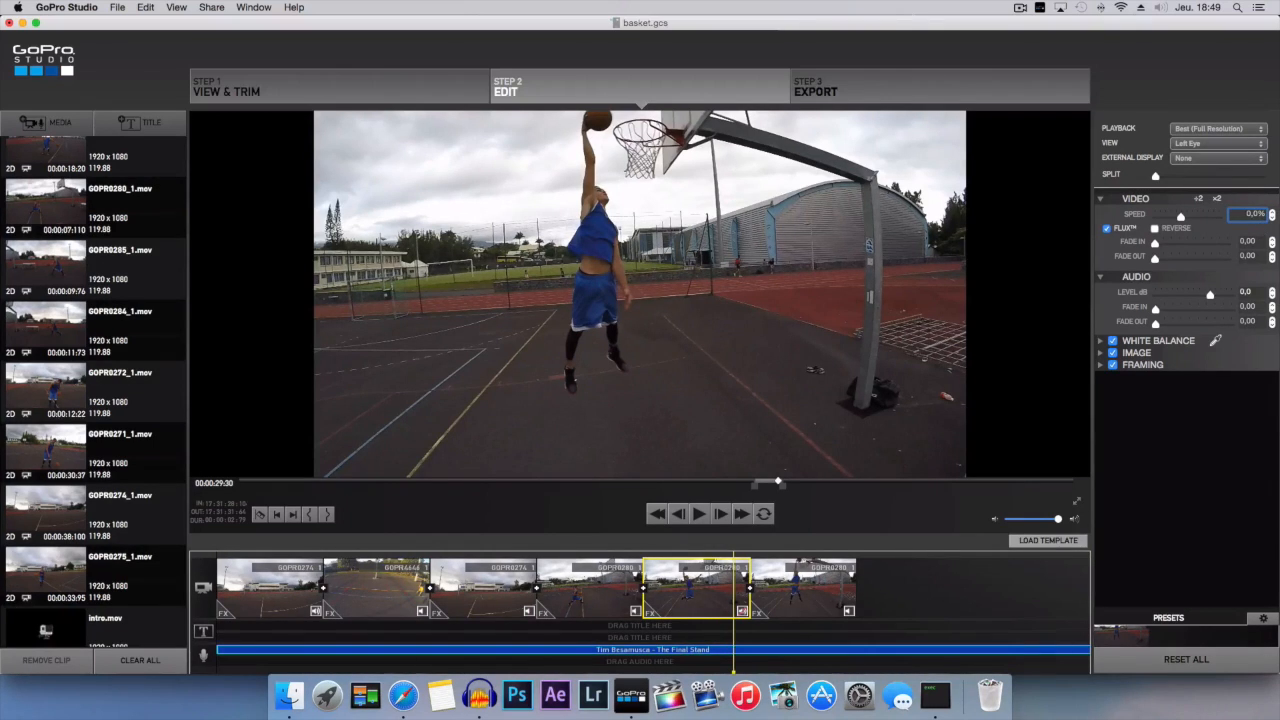
{"action": "key", "text": "Return"}
Step: Play the slow-motion dunk, and replay it from the start of the fourth clip
{"action": "left_click", "coordinate": [701, 516]}
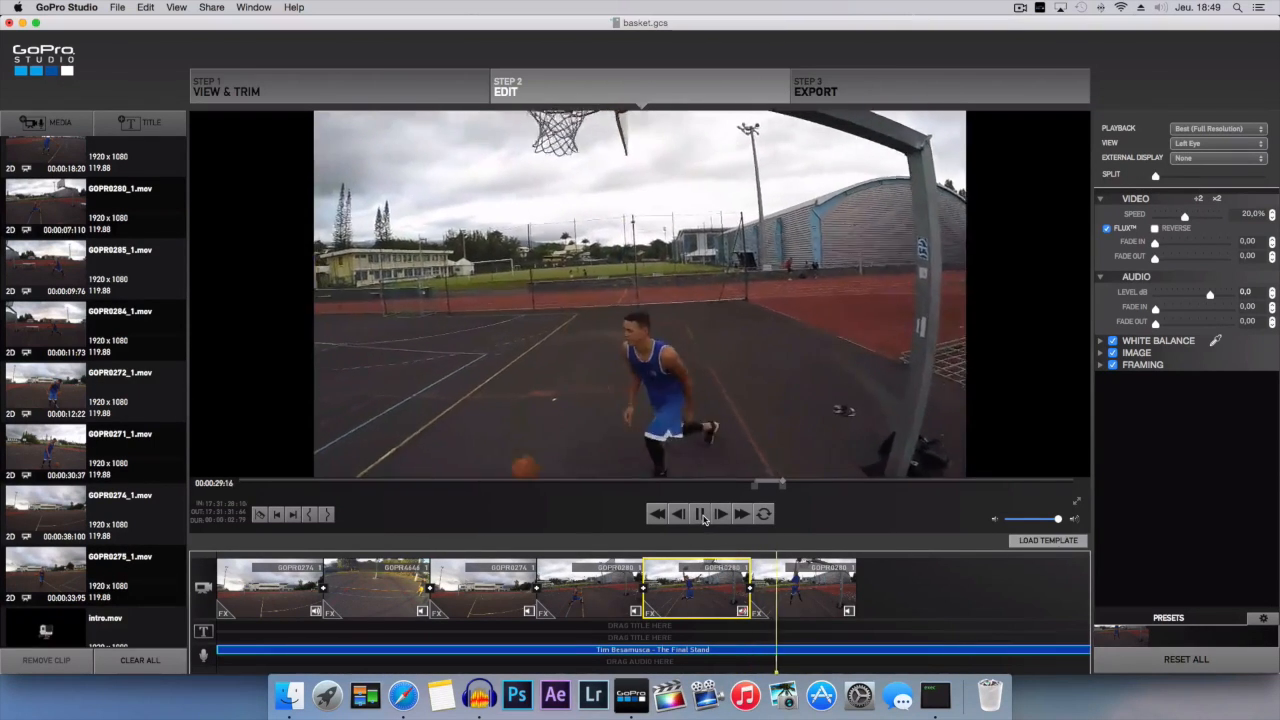
{"action": "left_click", "coordinate": [702, 515]}
{"action": "left_click", "coordinate": [585, 585]}
{"action": "left_click", "coordinate": [701, 514]}
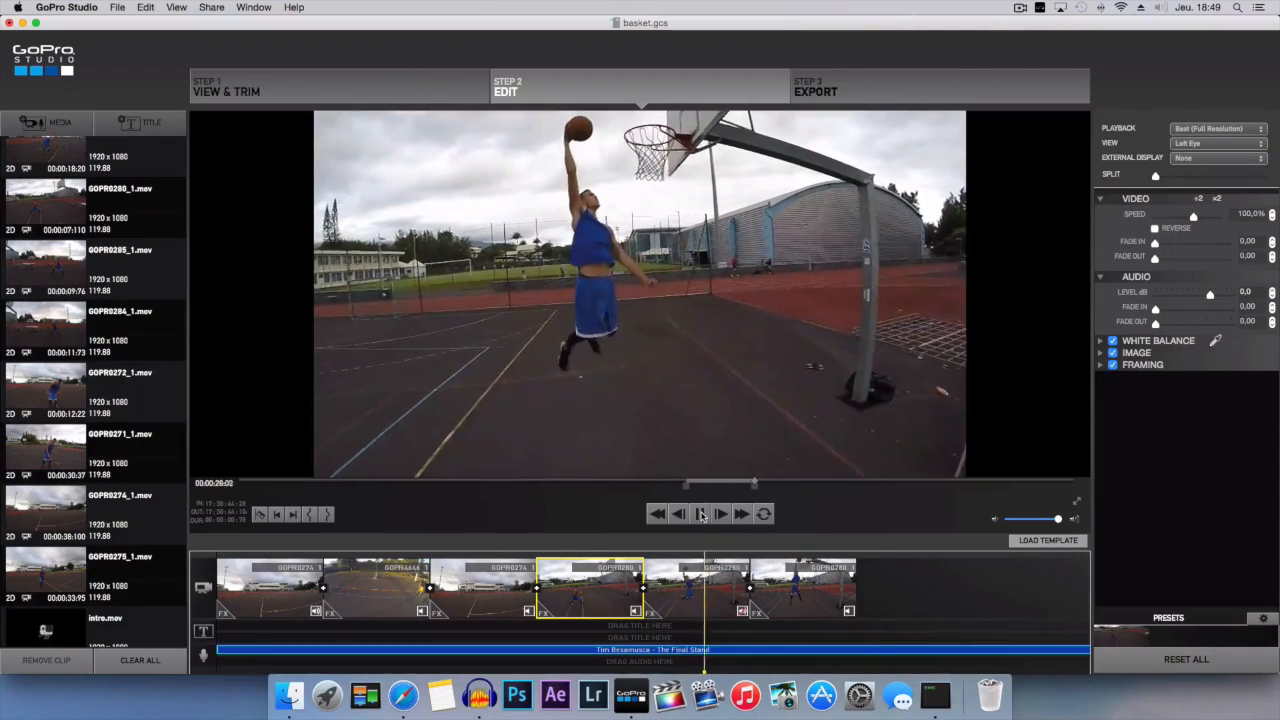
{"action": "left_click", "coordinate": [702, 515]}
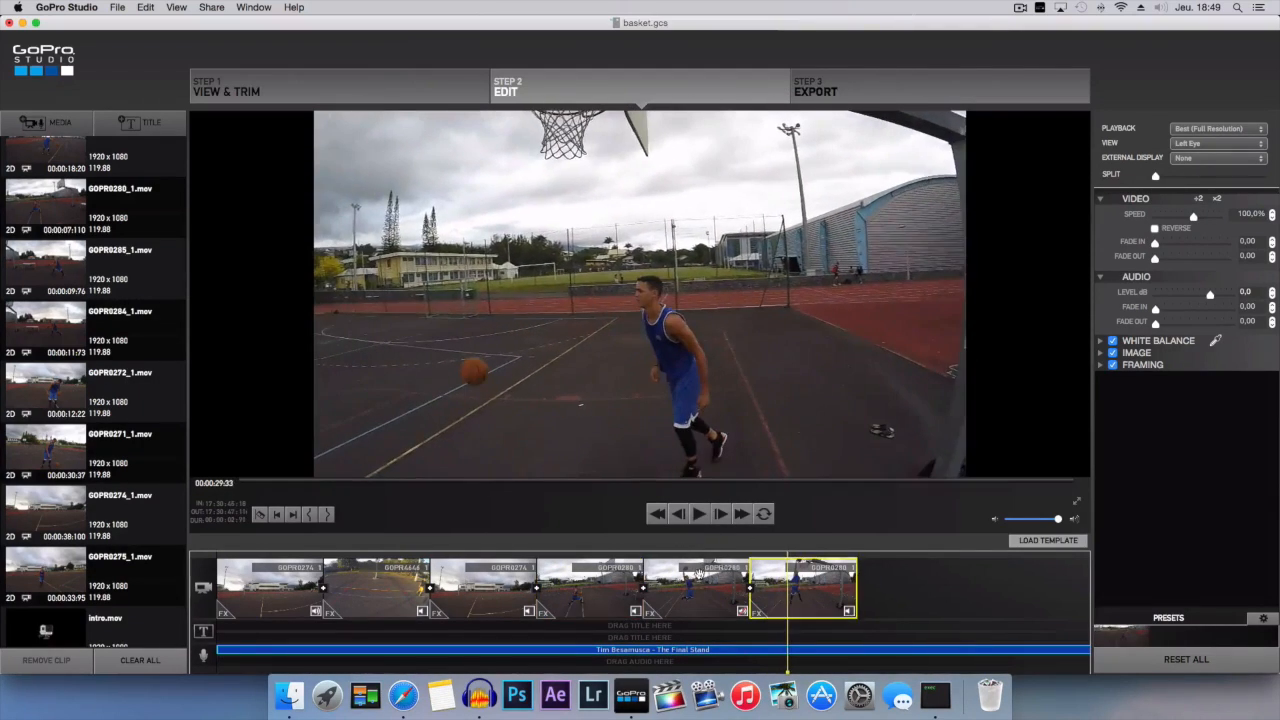
Step: Set the fifth clip's speed to 15% and play it through into the sixth clip
{"action": "double_click", "coordinate": [1250, 214]}
{"action": "type", "text": "15,"}
{"action": "key", "text": "Return"}
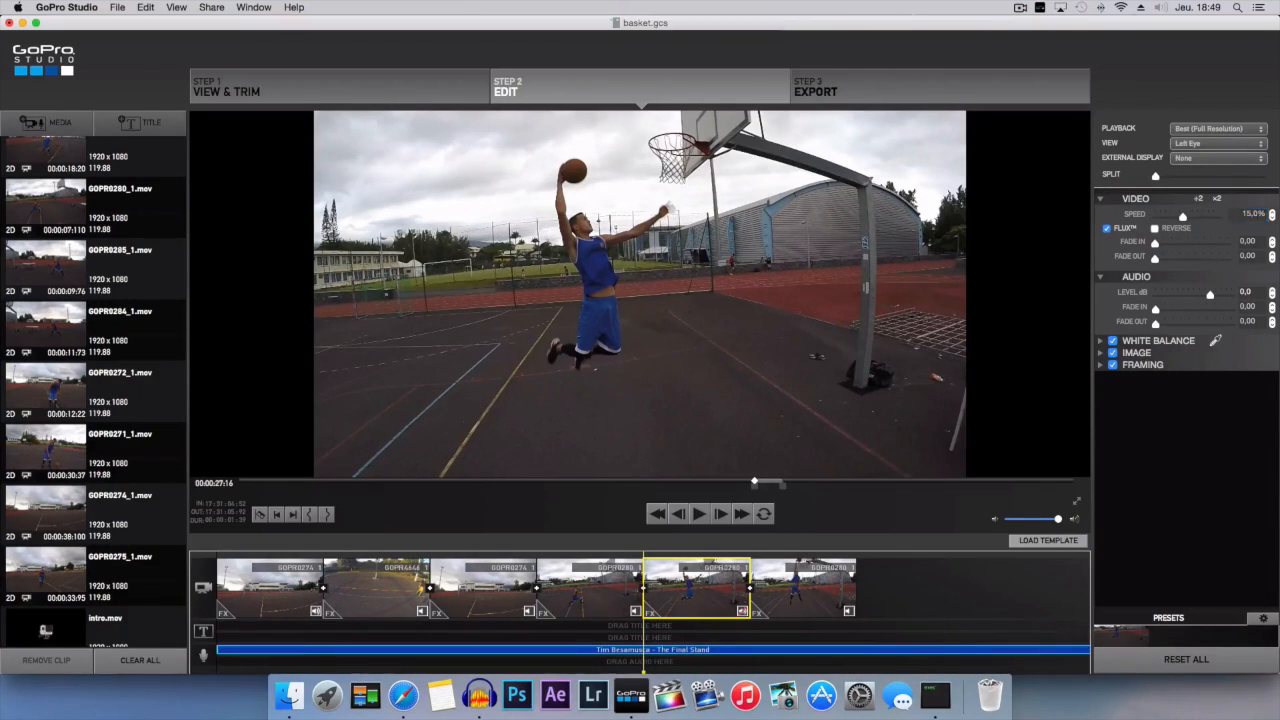
{"action": "left_click", "coordinate": [699, 513]}
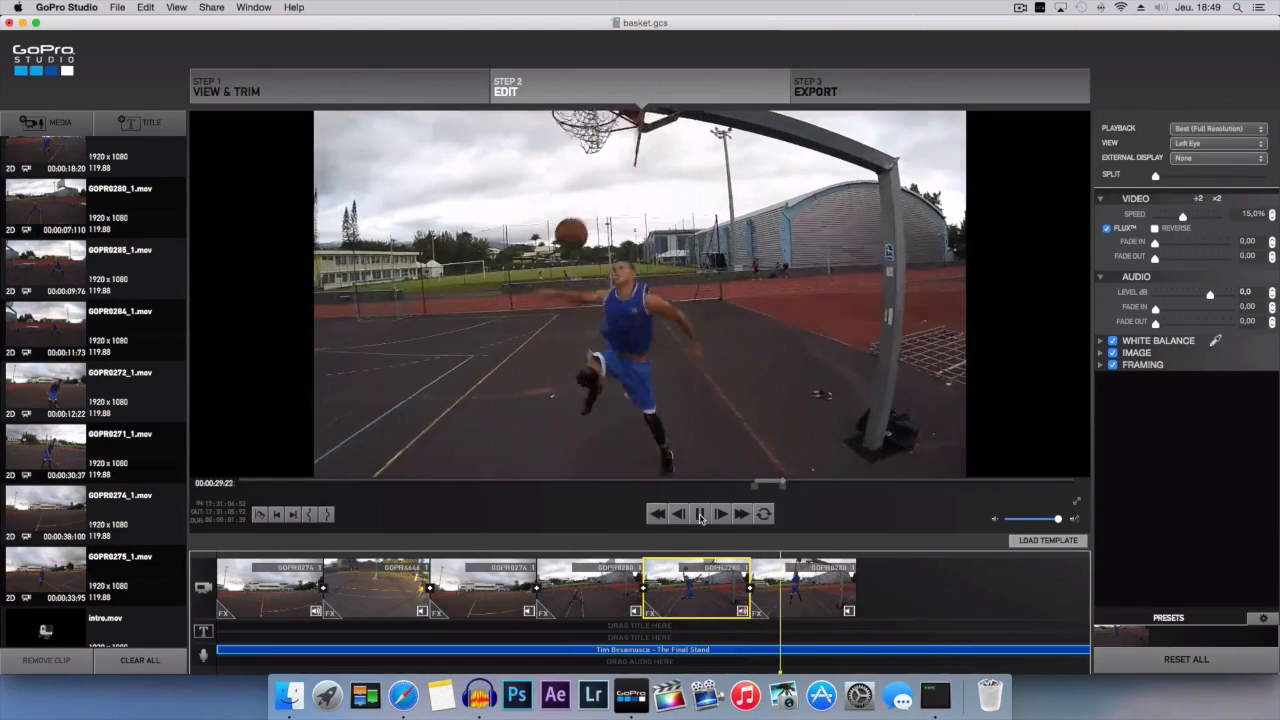
{"action": "left_click", "coordinate": [700, 515]}
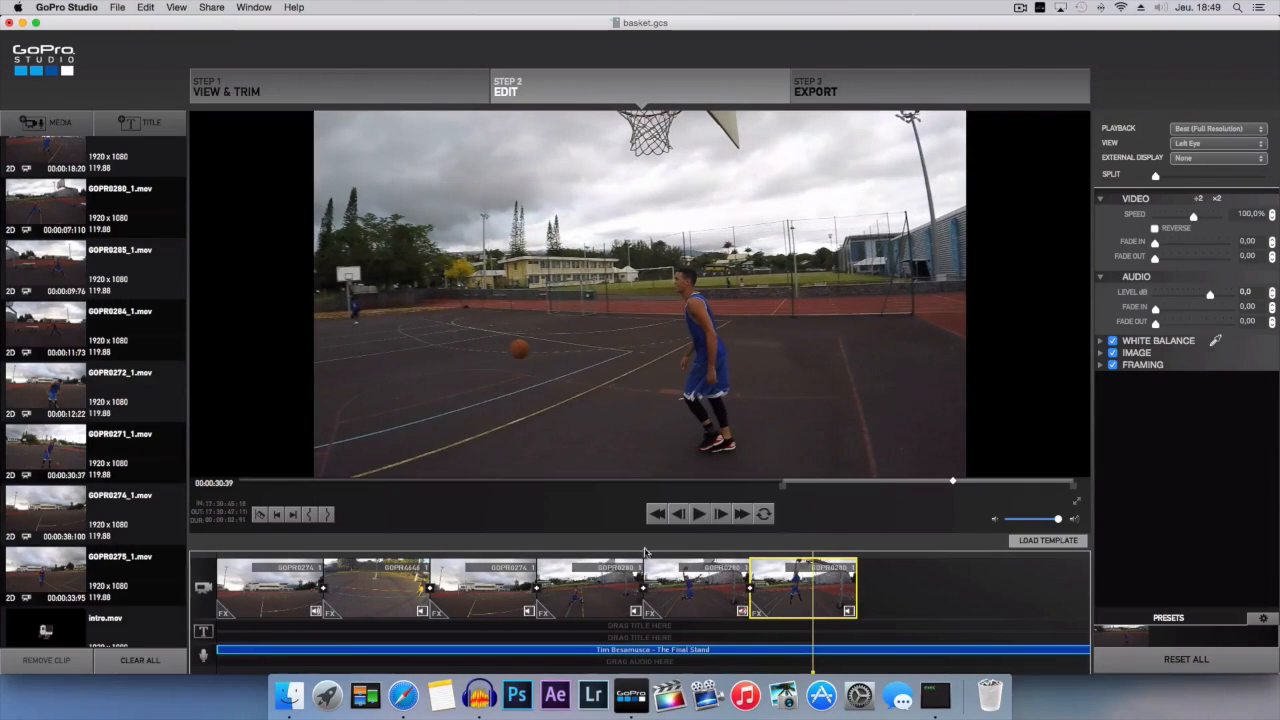
Step: Go through the third to sixth timeline clips one by one to review the order of the sequence
{"action": "left_click", "coordinate": [491, 593]}
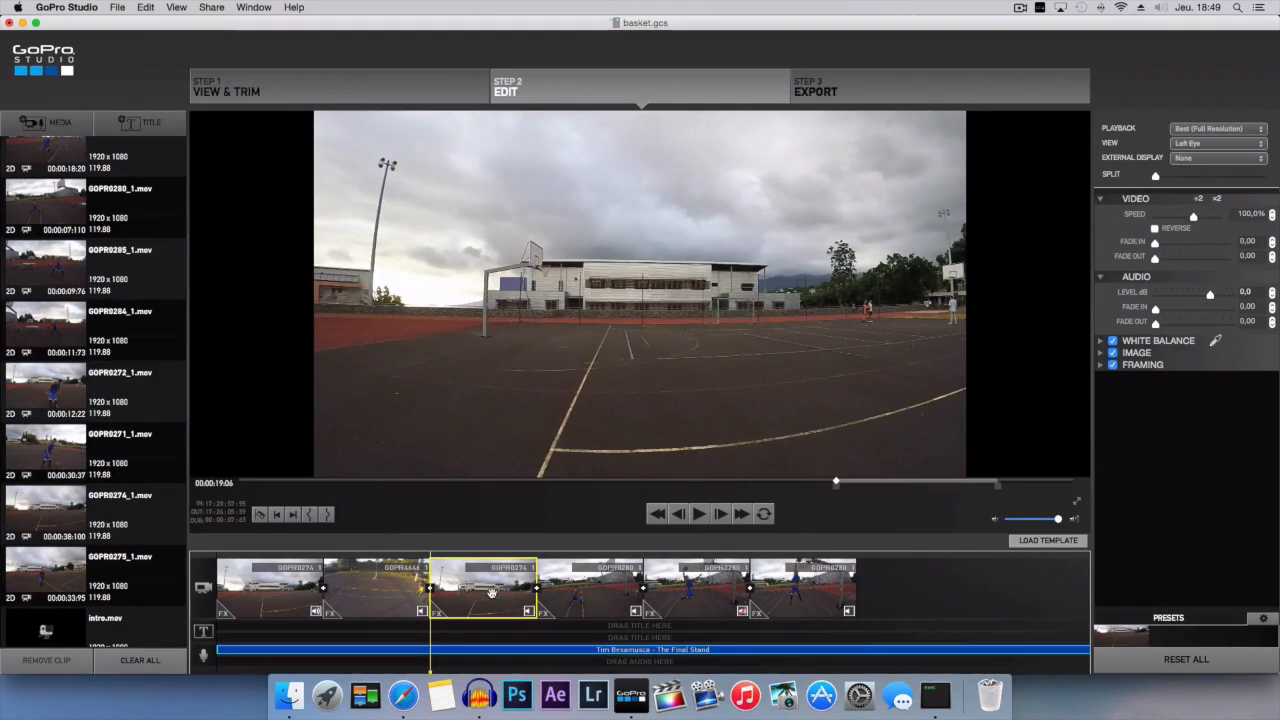
{"action": "left_click", "coordinate": [595, 585]}
{"action": "left_click", "coordinate": [502, 592]}
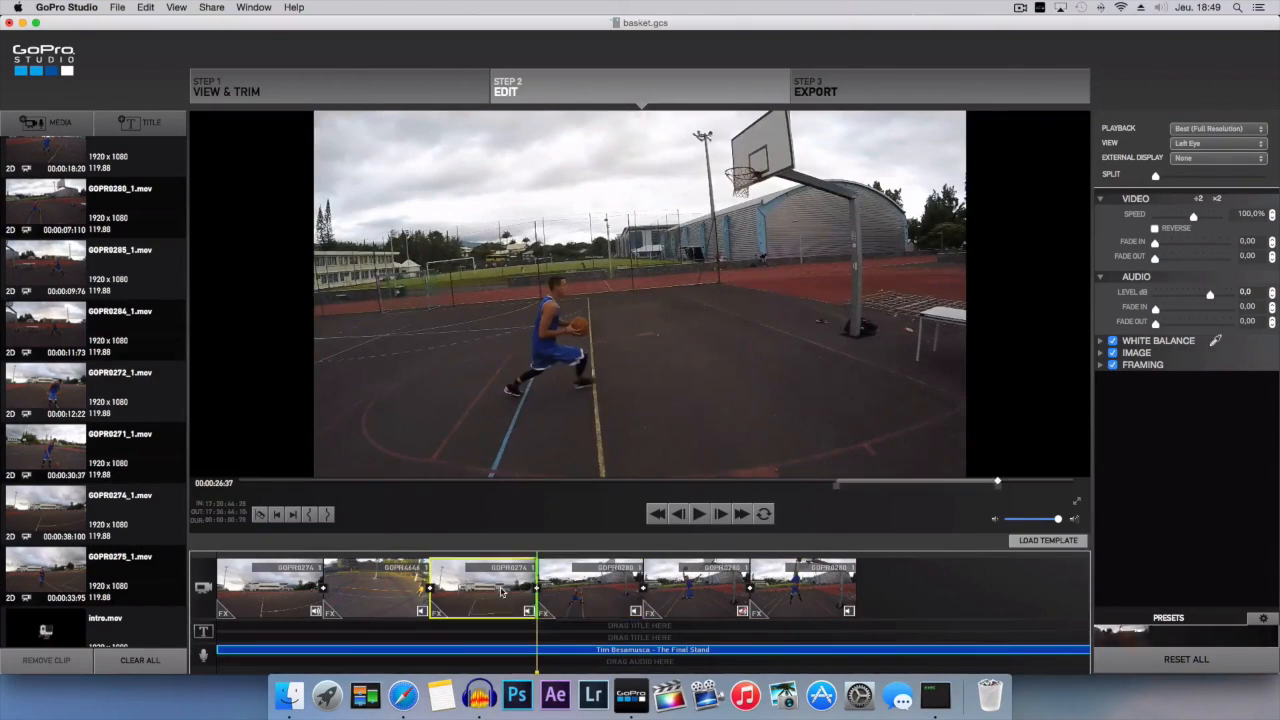
{"action": "left_click", "coordinate": [600, 585]}
{"action": "left_click", "coordinate": [700, 585]}
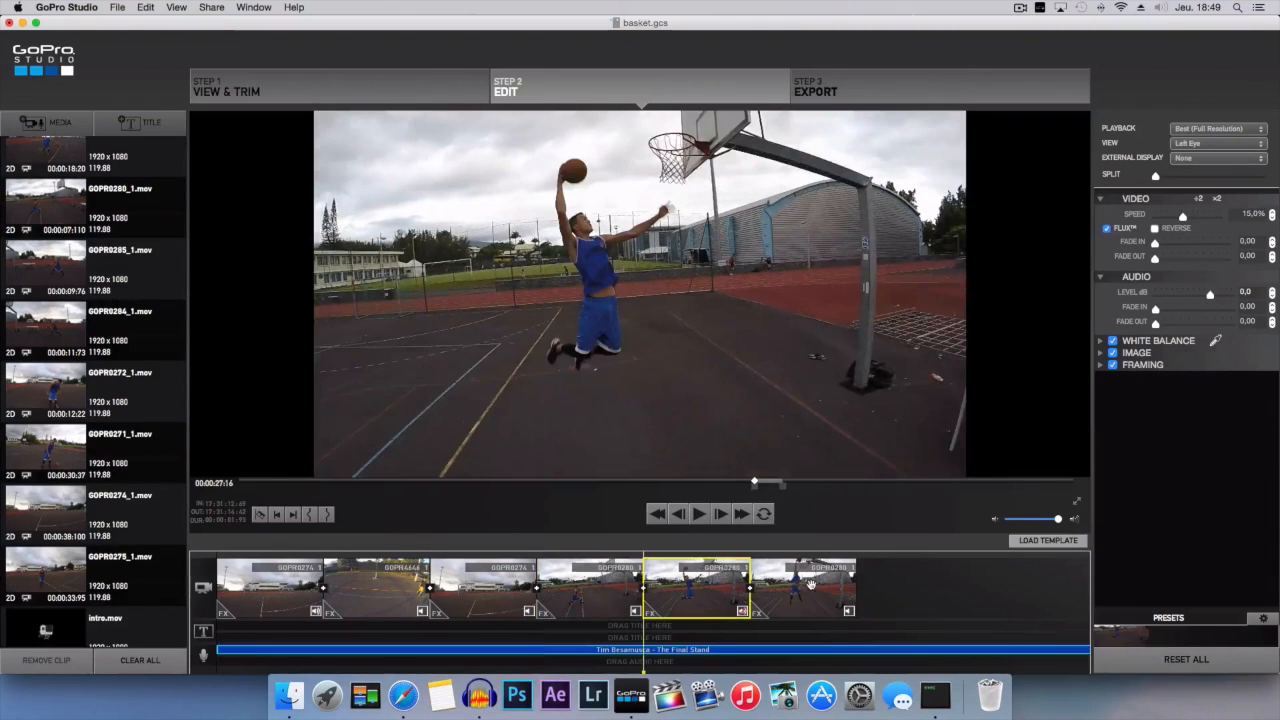
{"action": "left_click", "coordinate": [815, 588]}
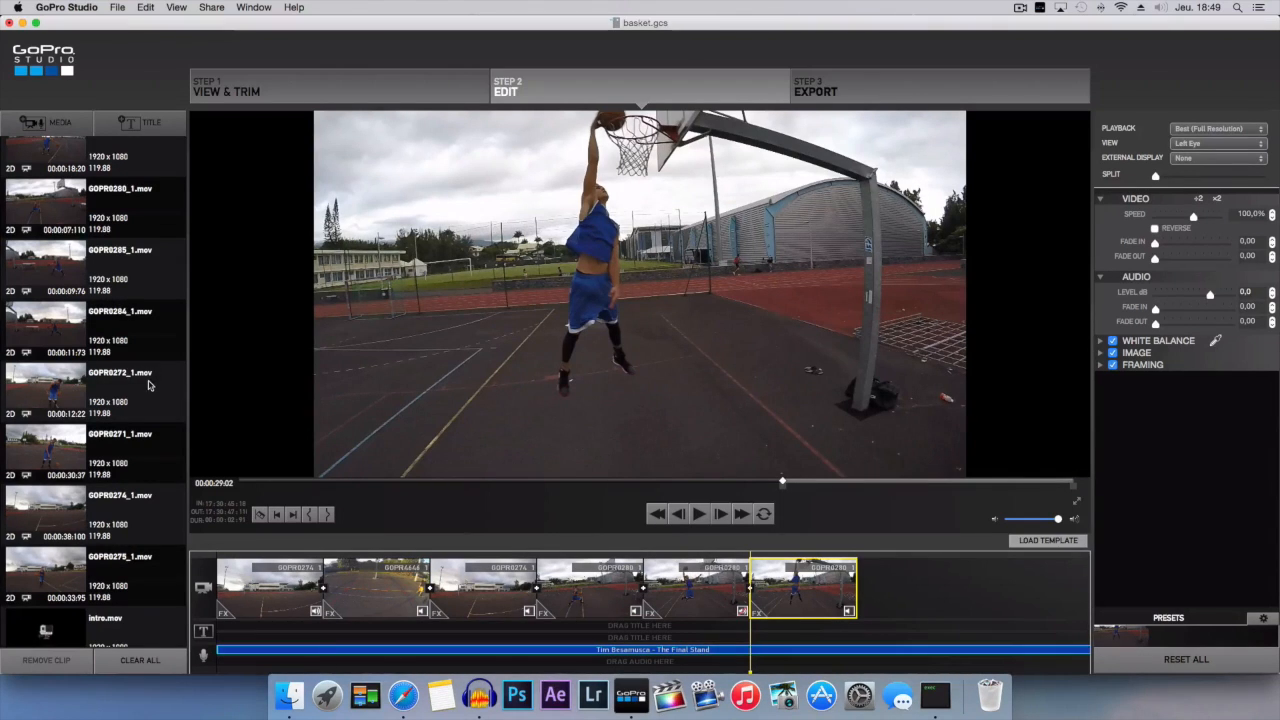
Step: Find media clip GOPR0271_1 and add it to the timeline after the sixth clip
{"action": "scroll", "coordinate": [108, 370], "scroll_direction": "up", "scroll_amount": 3}
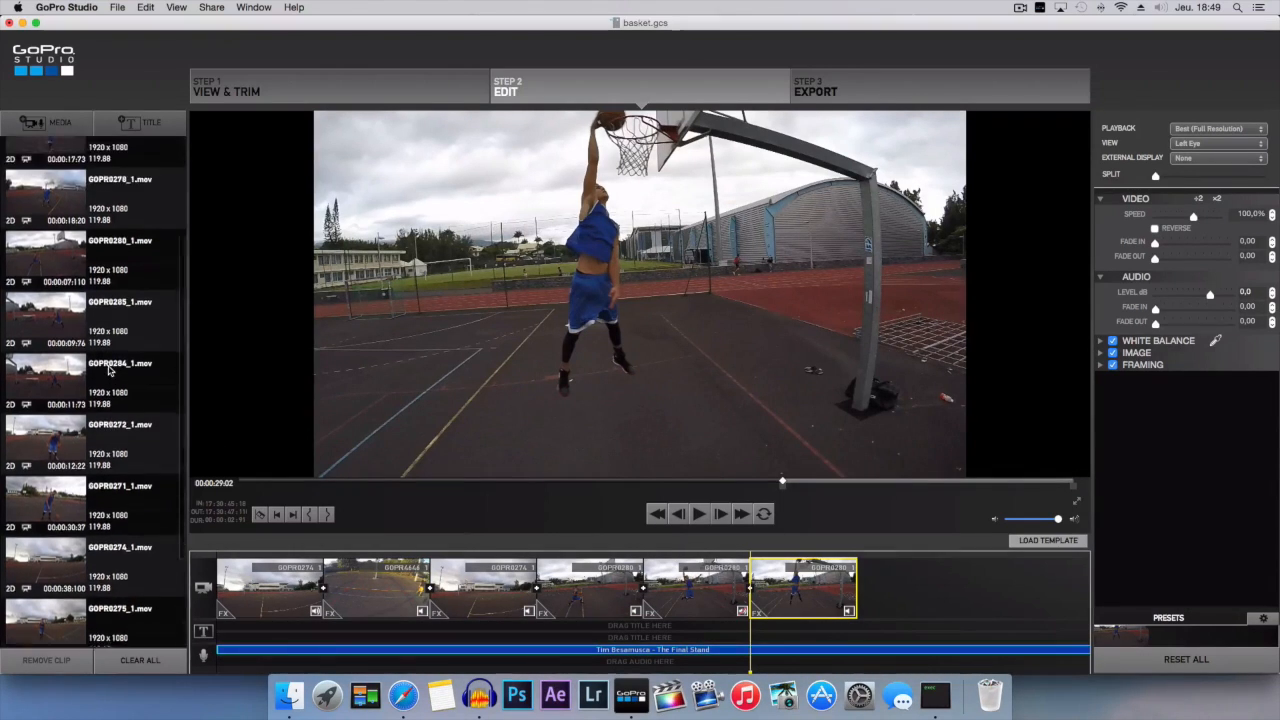
{"action": "scroll", "coordinate": [108, 370], "scroll_direction": "up", "scroll_amount": 2}
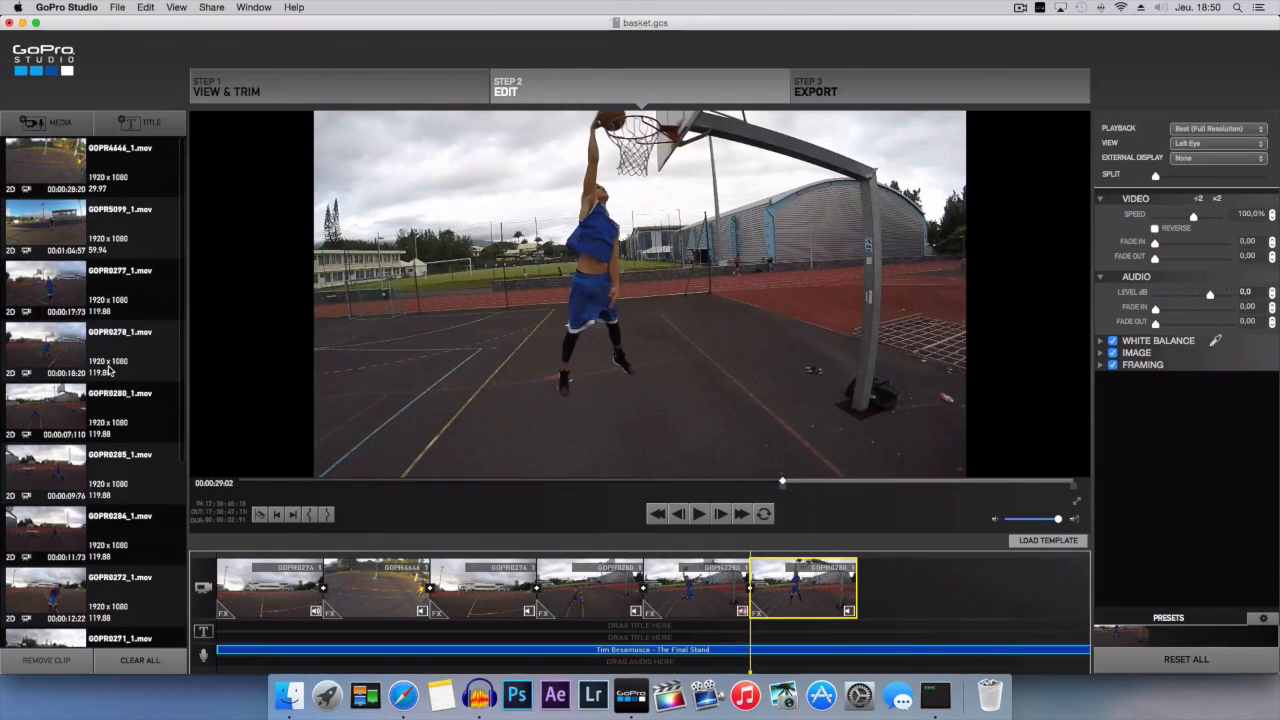
{"action": "scroll", "coordinate": [123, 341], "scroll_direction": "down", "scroll_amount": 8}
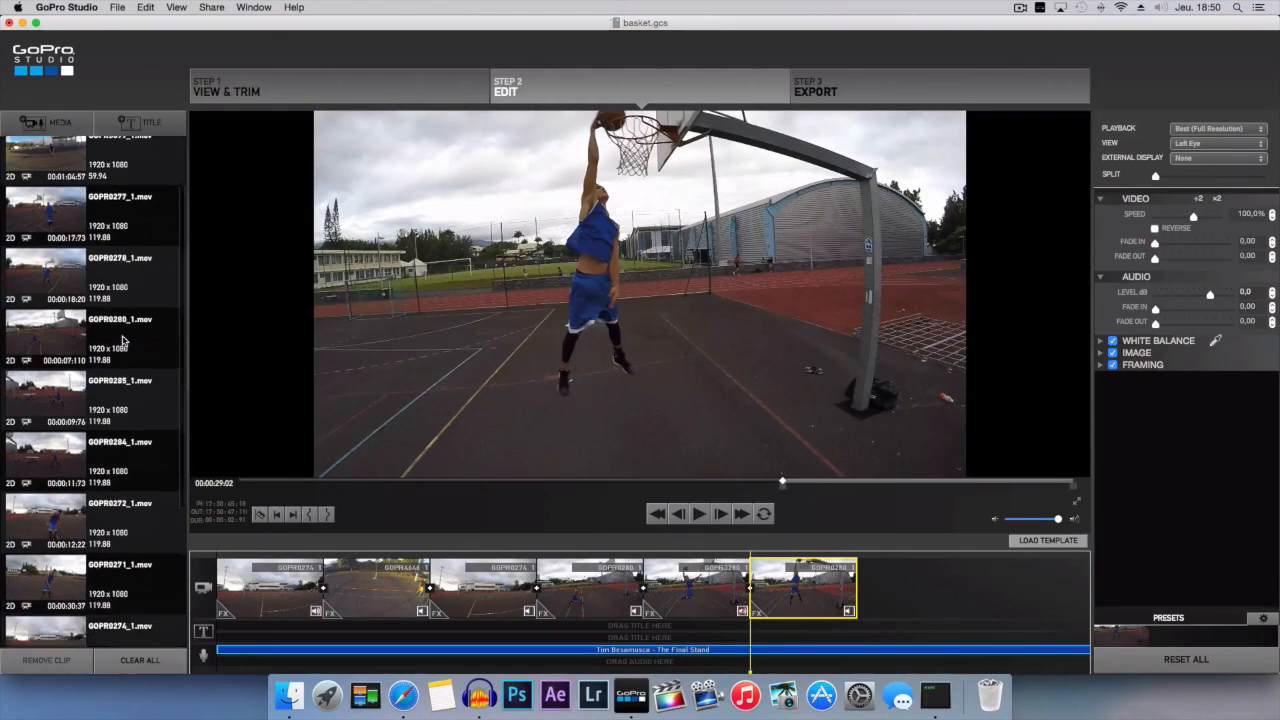
{"action": "left_click", "coordinate": [137, 449]}
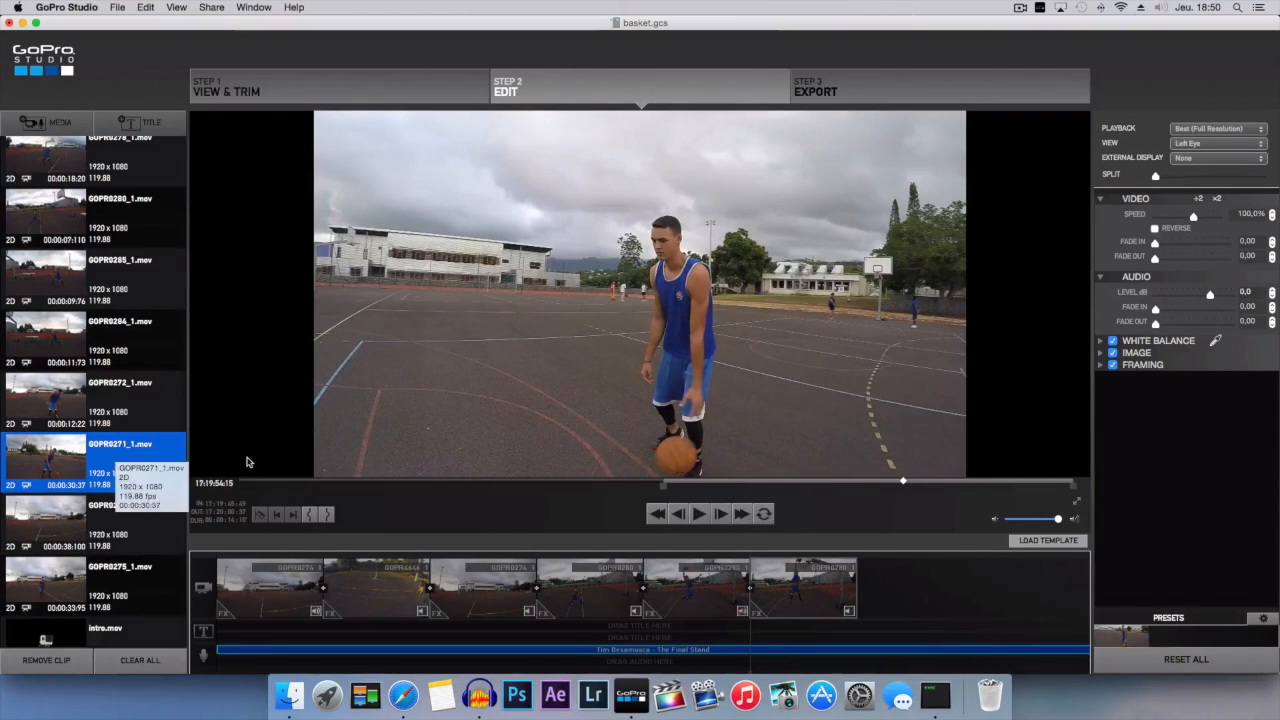
{"action": "left_click", "coordinate": [665, 485]}
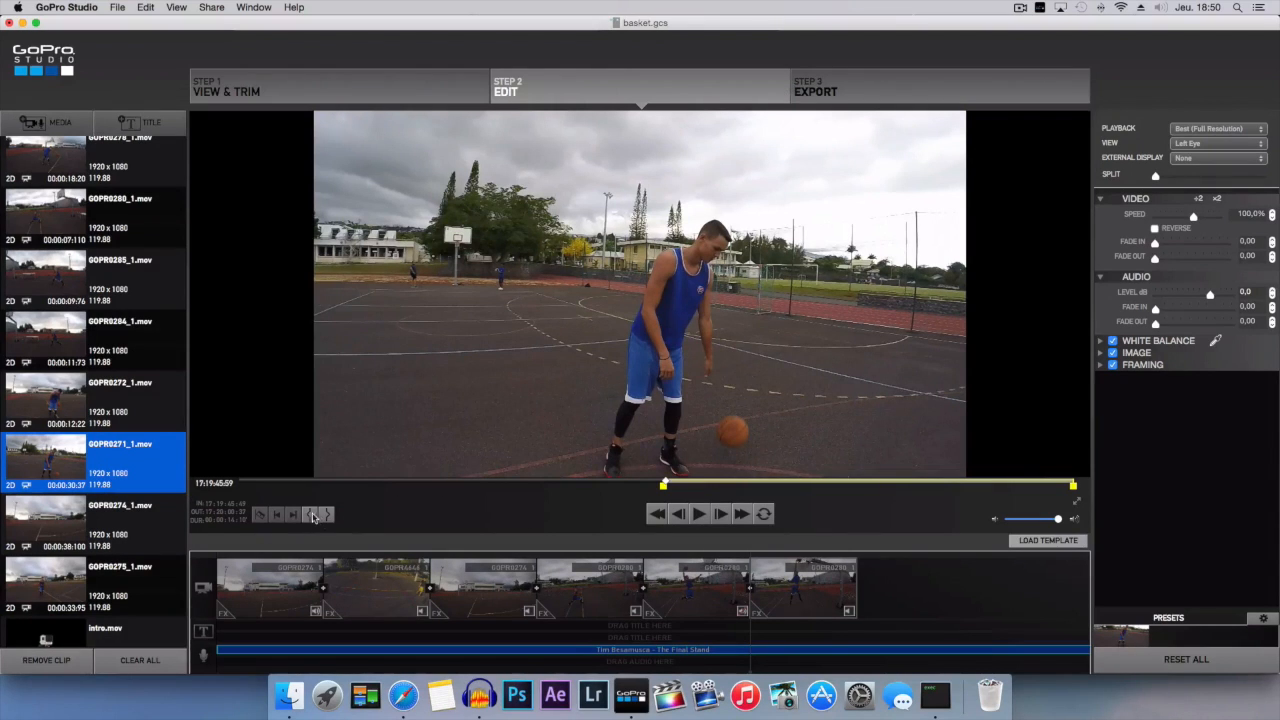
{"action": "left_click_drag", "start_coordinate": [80, 470], "coordinate": [900, 594]}
Step: Play from the sixth clip across the cut into the seventh clip
{"action": "left_click", "coordinate": [699, 514]}
{"action": "left_click", "coordinate": [856, 590]}
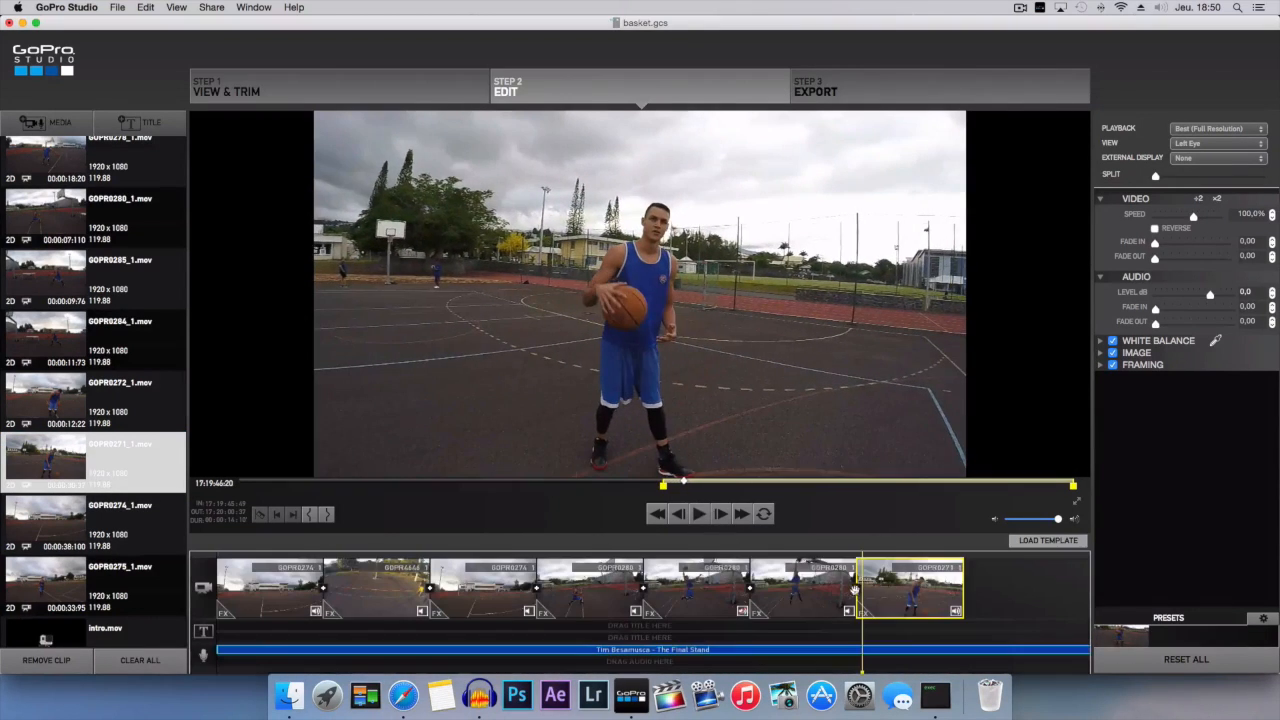
{"action": "left_click", "coordinate": [846, 596]}
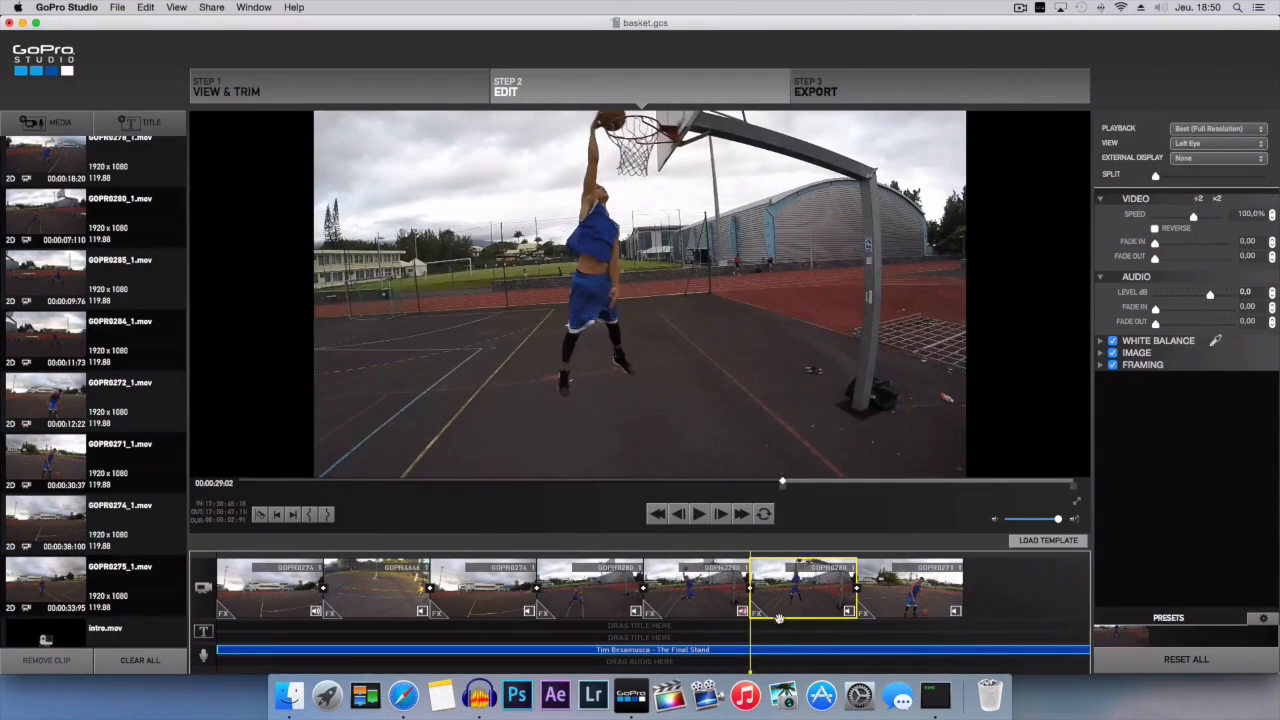
{"action": "left_click", "coordinate": [701, 517]}
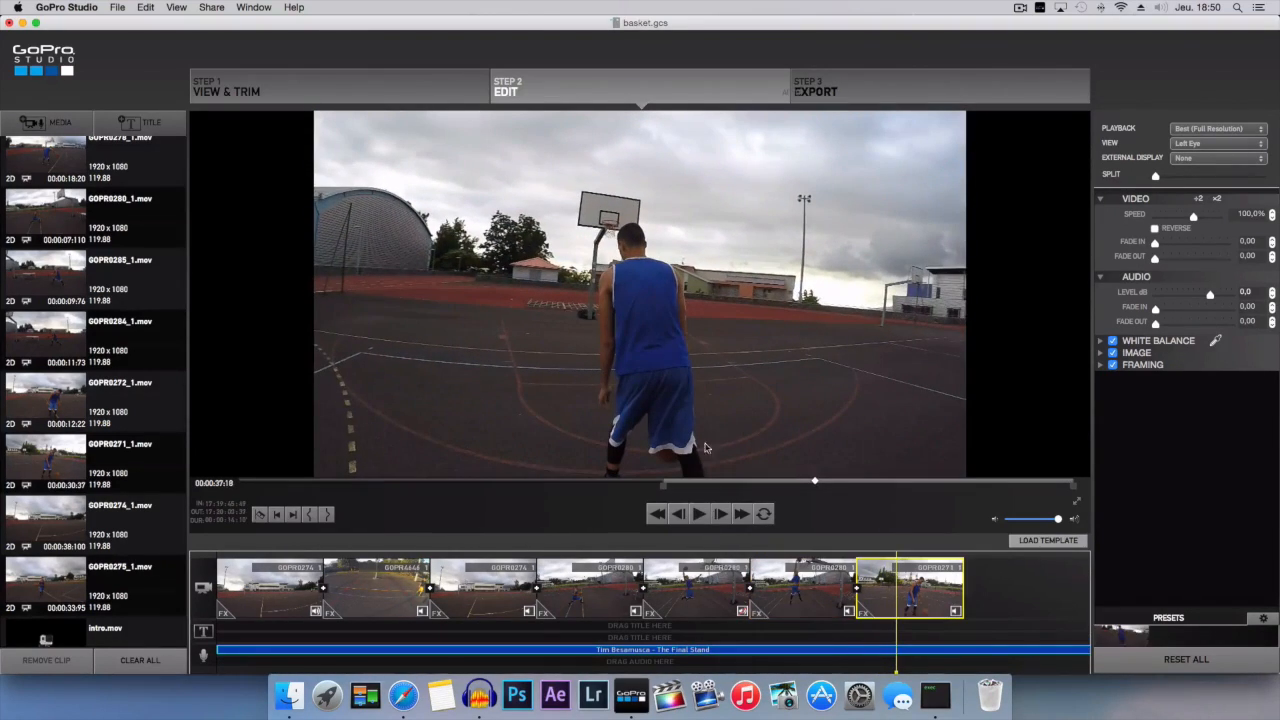
Step: Move the seventh clip's in point to 17:19:50:81, where the player faces the hoop
{"action": "left_click_drag", "start_coordinate": [677, 483], "coordinate": [797, 486]}
{"action": "left_click_drag", "start_coordinate": [665, 490], "coordinate": [813, 496]}
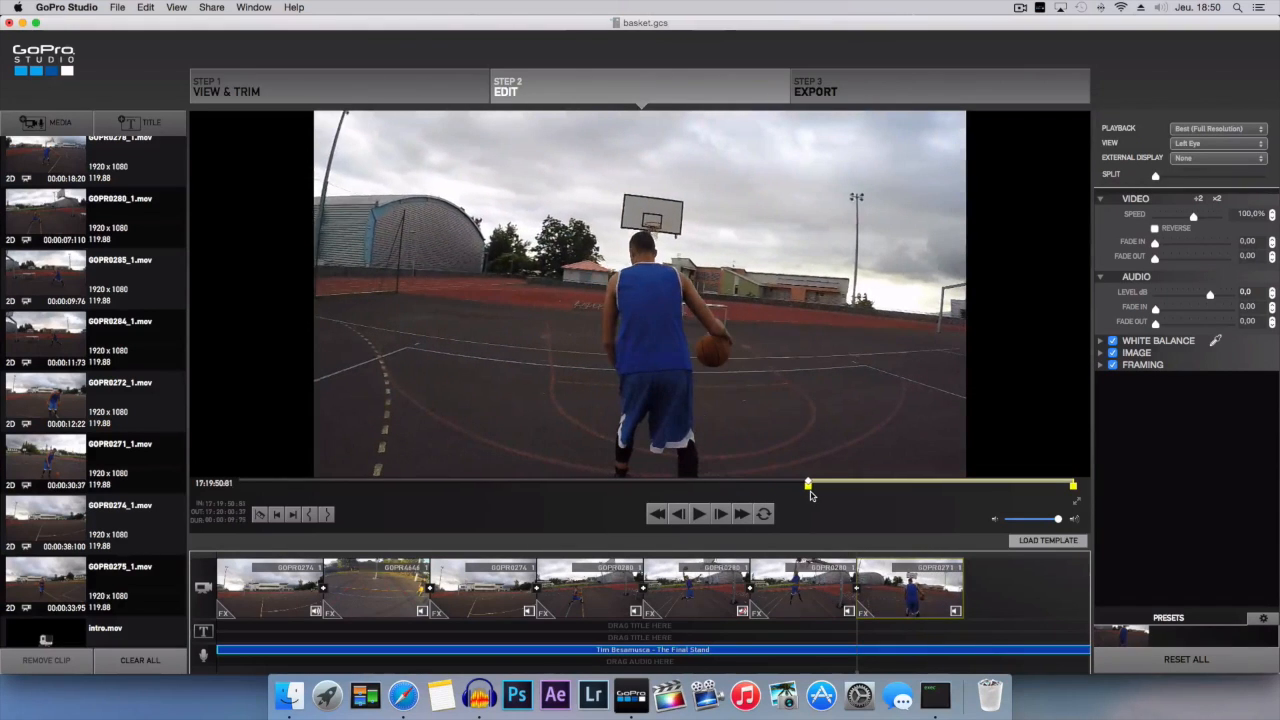
Step: Play the start of the seventh clip, and replay from the sixth clip across the cut through the layup
{"action": "left_click", "coordinate": [703, 519]}
{"action": "left_click", "coordinate": [703, 519]}
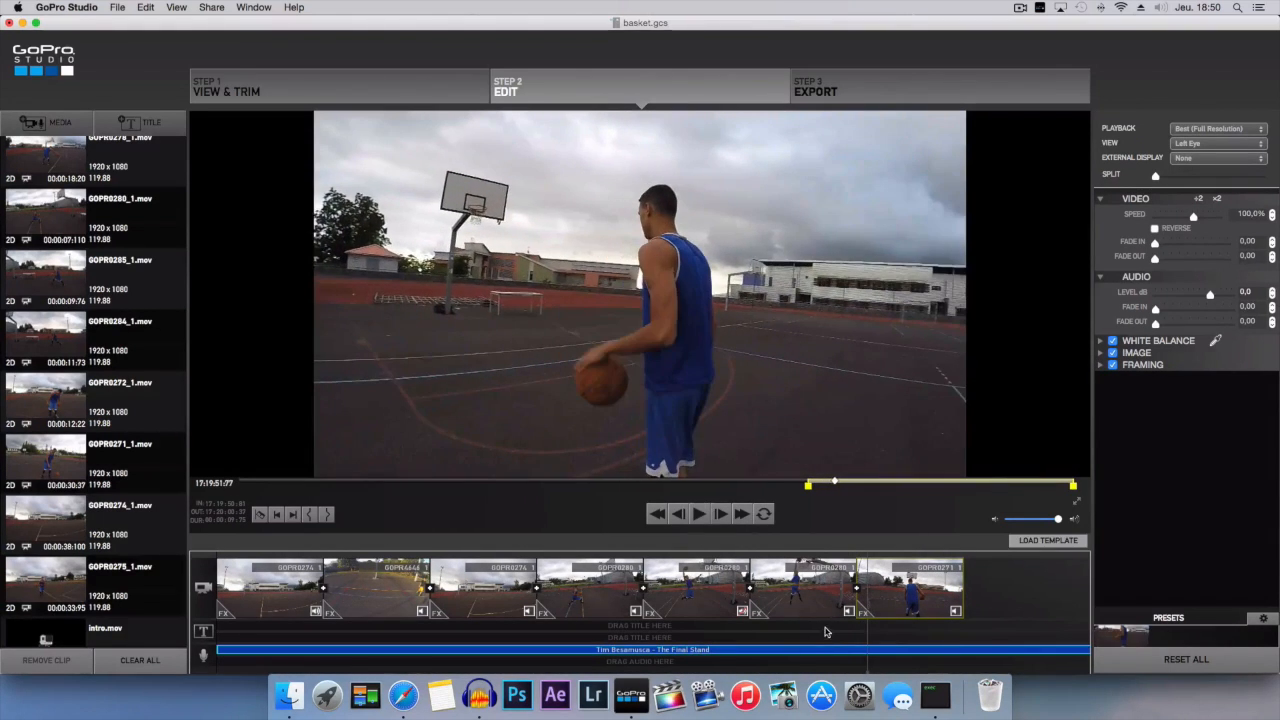
{"action": "left_click", "coordinate": [825, 622]}
{"action": "left_click", "coordinate": [697, 514]}
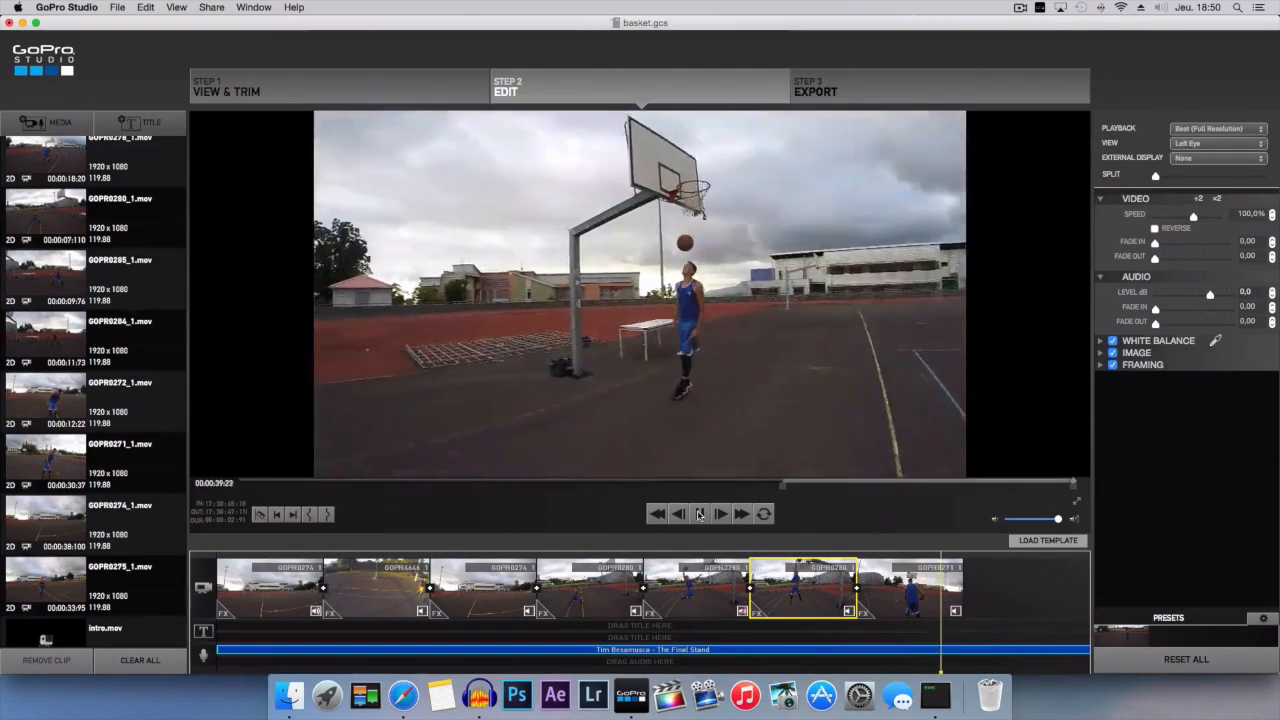
{"action": "left_click", "coordinate": [699, 515]}
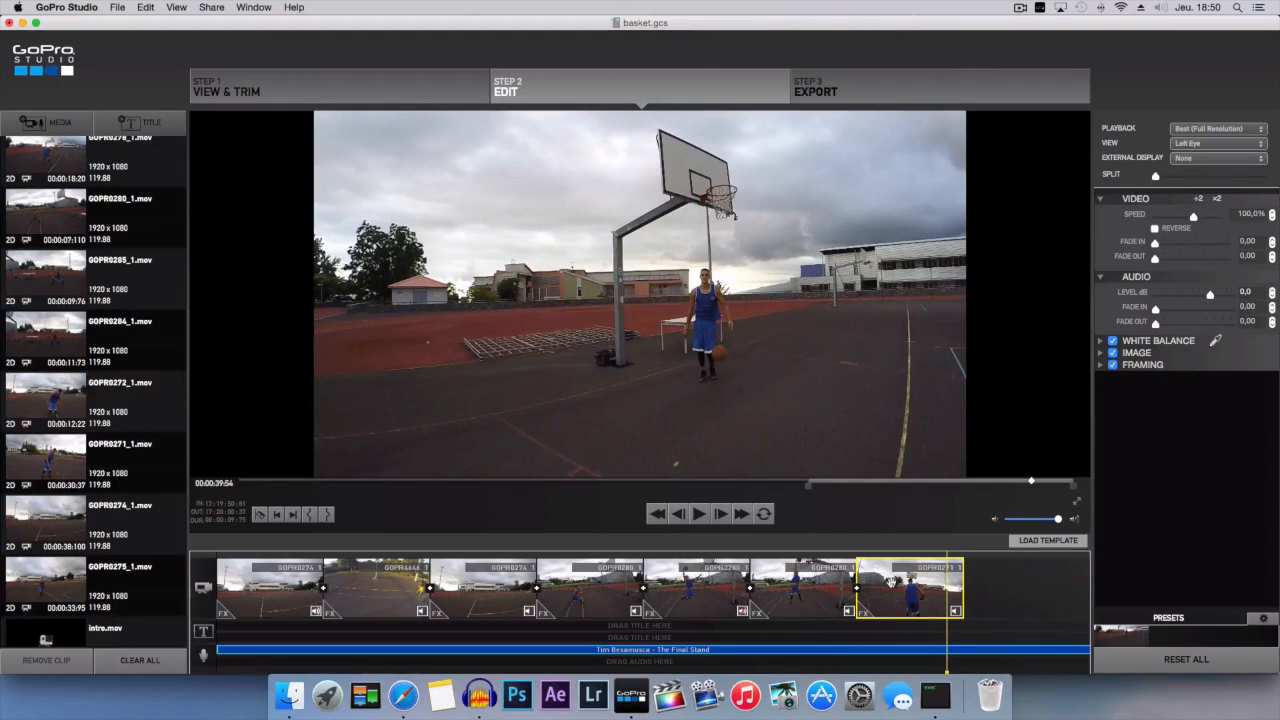
Step: Move the seventh clip's in point to 17:19:53:08, replay across the cut from the sixth clip, and set its out point at 00:00:38:44
{"action": "left_click_drag", "start_coordinate": [808, 491], "coordinate": [871, 491]}
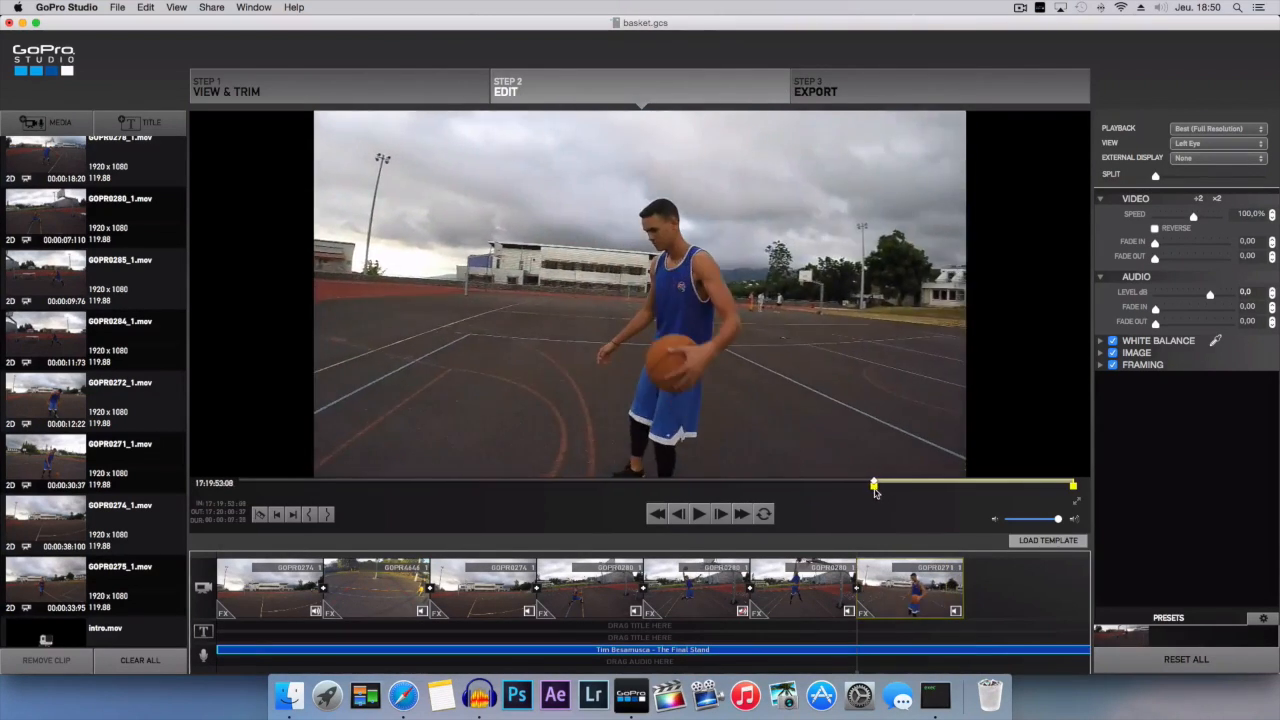
{"action": "left_click", "coordinate": [698, 514]}
{"action": "left_click", "coordinate": [831, 660]}
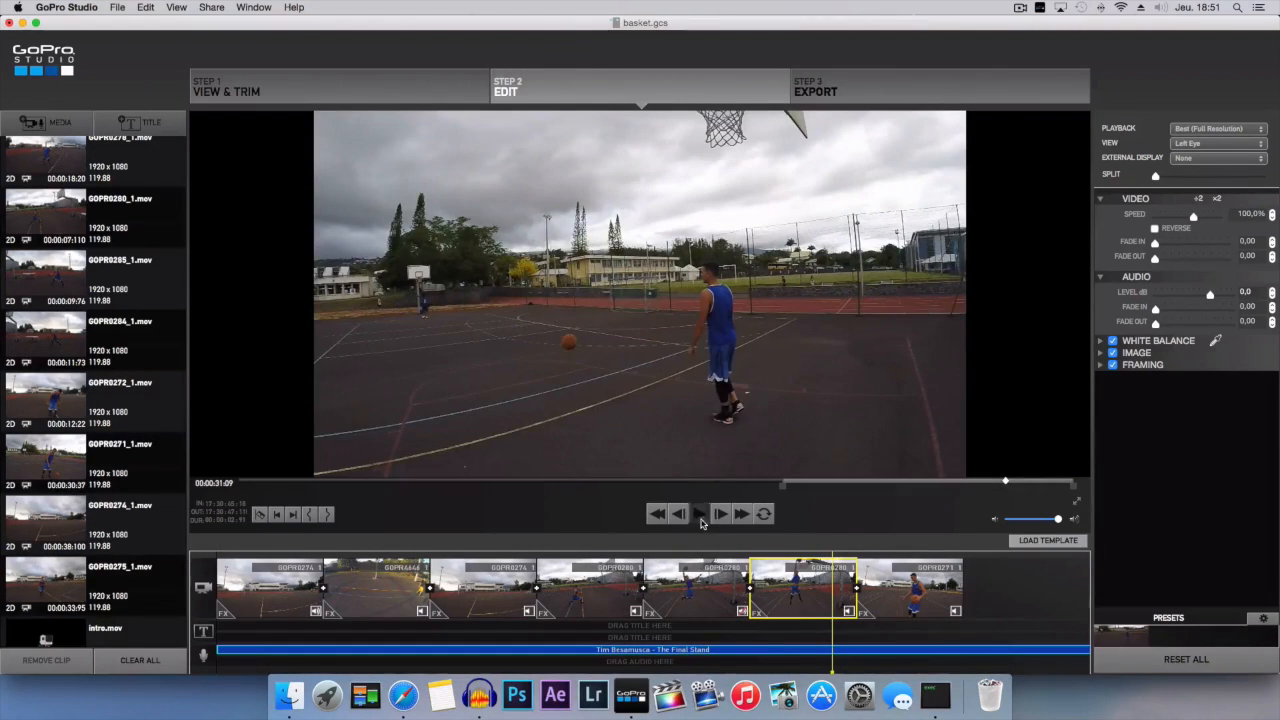
{"action": "left_click", "coordinate": [701, 520]}
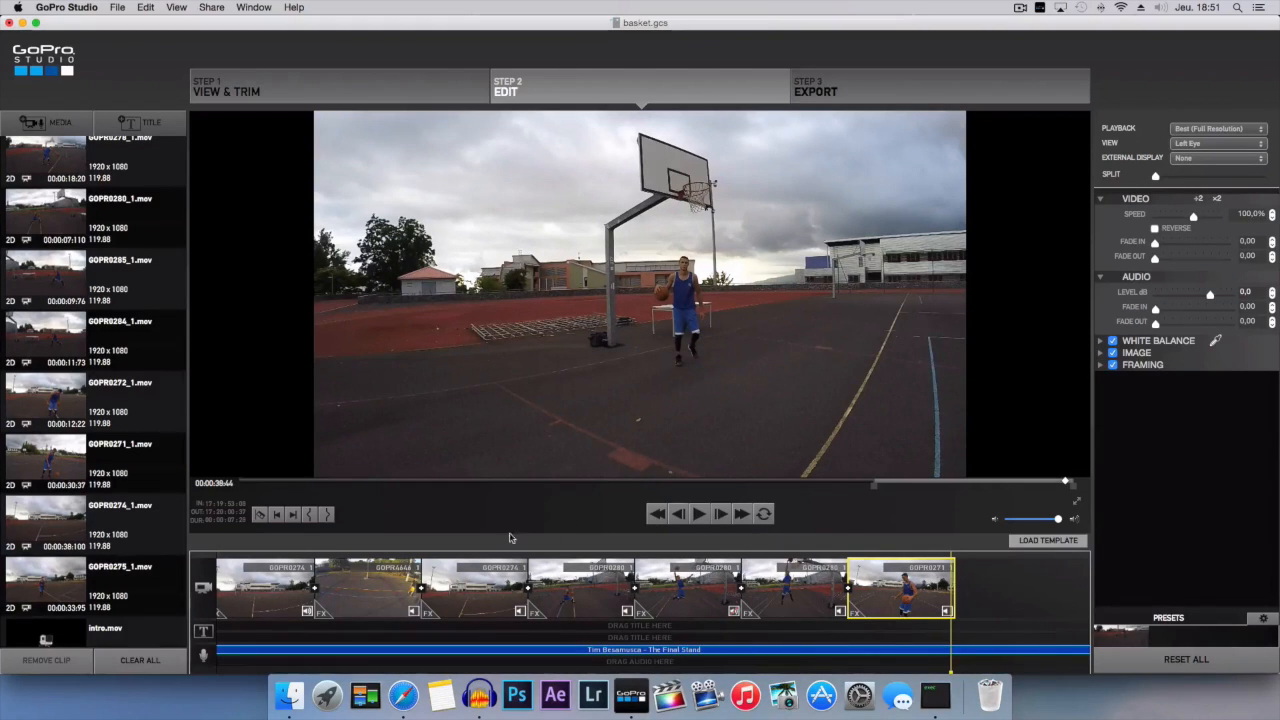
{"action": "left_click", "coordinate": [328, 514]}
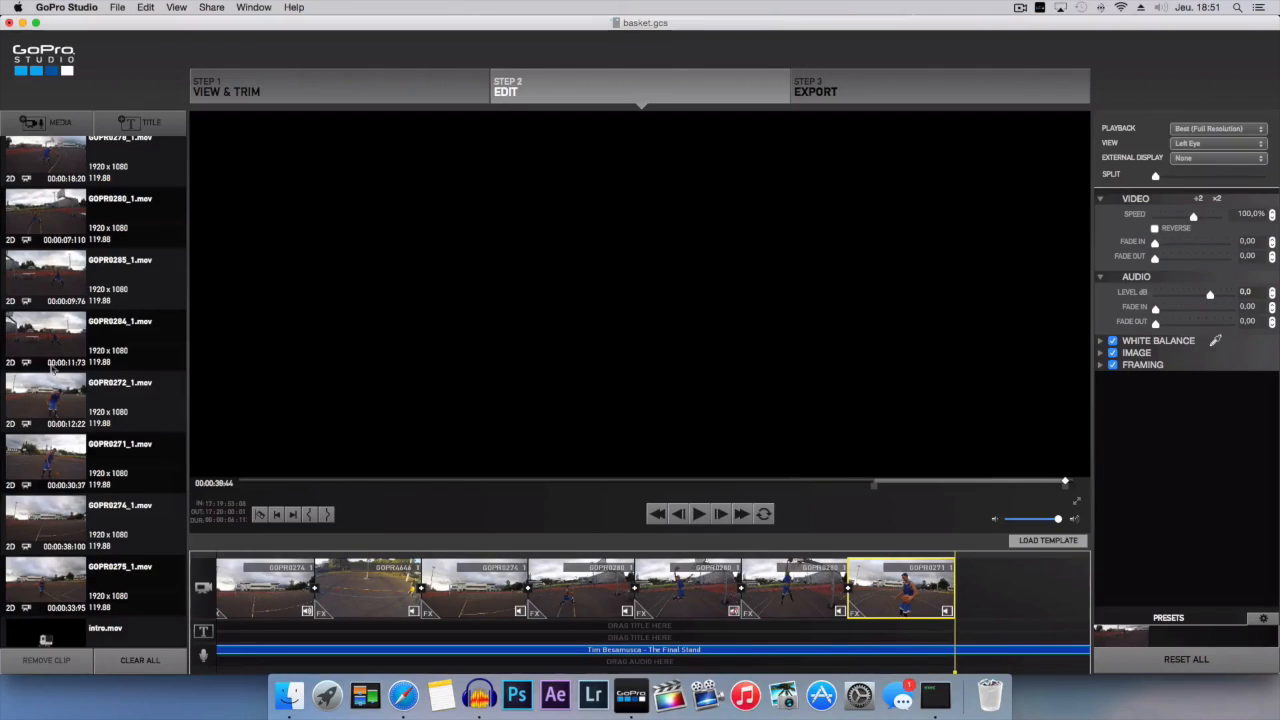
Step: Find media clip GOPR0284_1, scrub through it, and add it to the timeline after the seventh clip
{"action": "scroll", "coordinate": [110, 336], "scroll_direction": "down", "scroll_amount": 3}
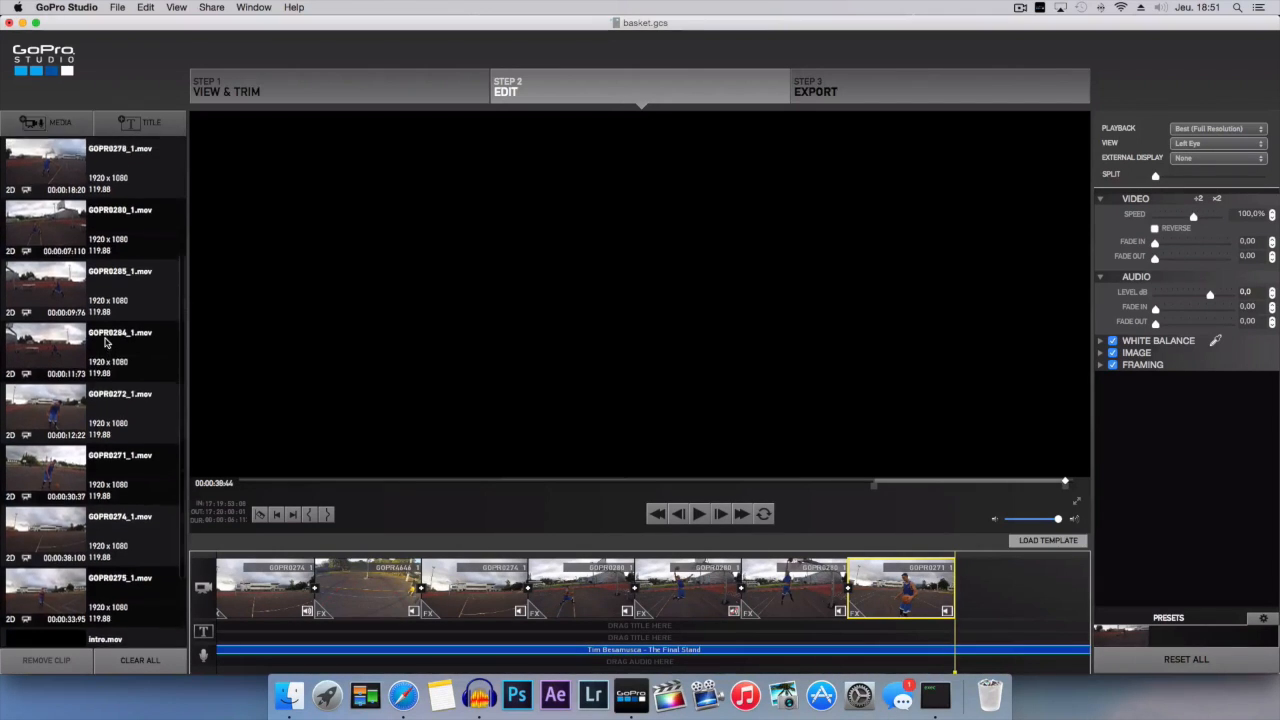
{"action": "left_click", "coordinate": [115, 335]}
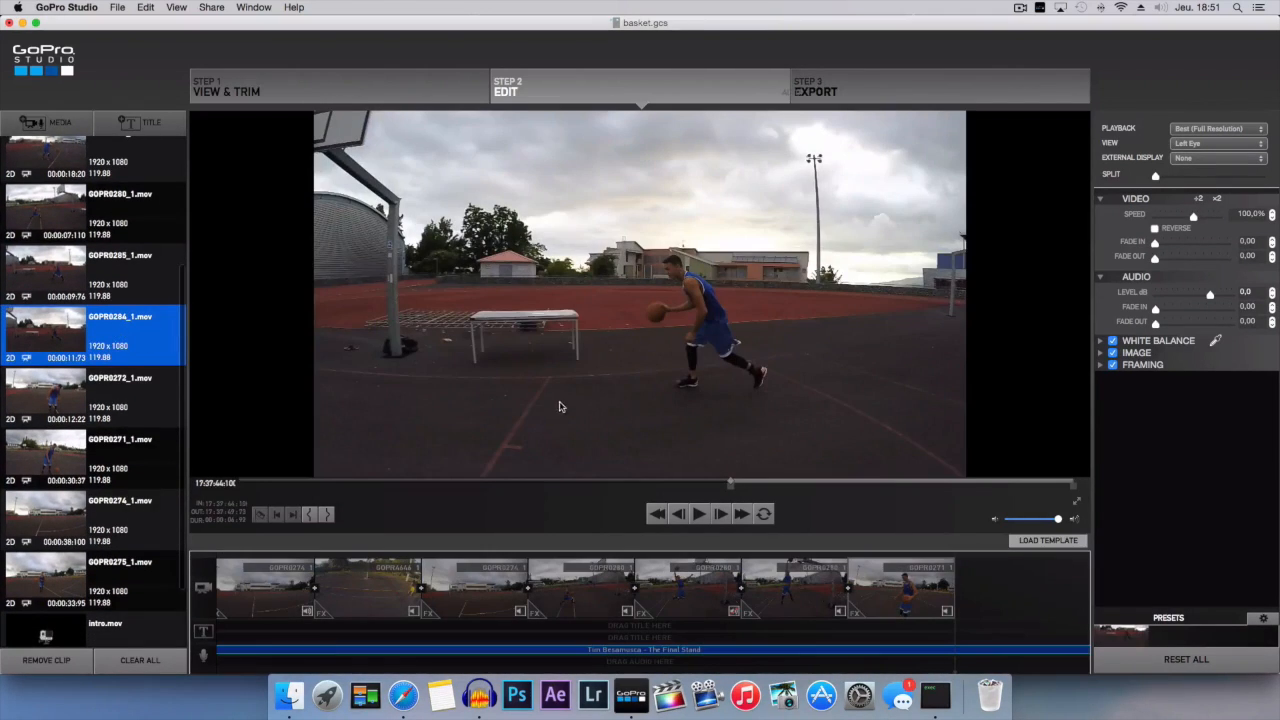
{"action": "left_click_drag", "start_coordinate": [733, 484], "coordinate": [912, 486]}
{"action": "left_click_drag", "start_coordinate": [110, 332], "coordinate": [880, 574]}
Step: Play twice from the end of the seventh clip across the cut into the GOPR0284_1 clip, stopping after the jump at the hoop
{"action": "left_click", "coordinate": [698, 514]}
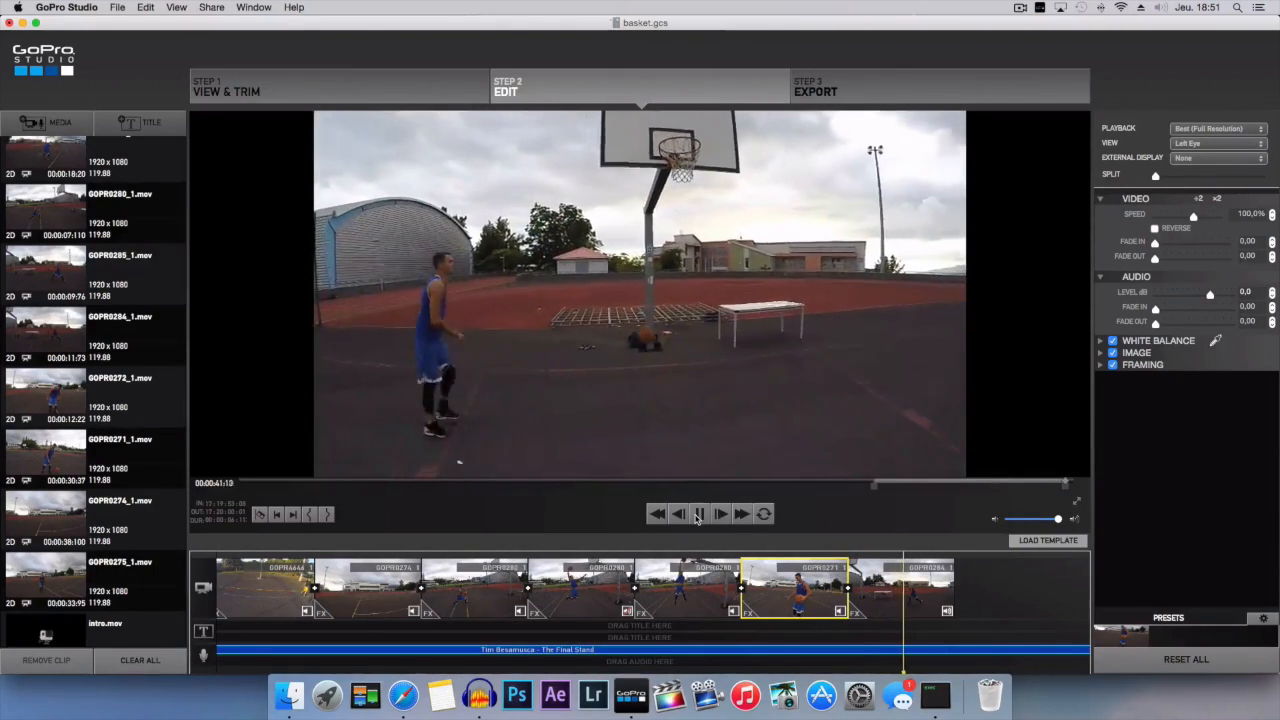
{"action": "left_click", "coordinate": [697, 517]}
{"action": "left_click", "coordinate": [940, 605]}
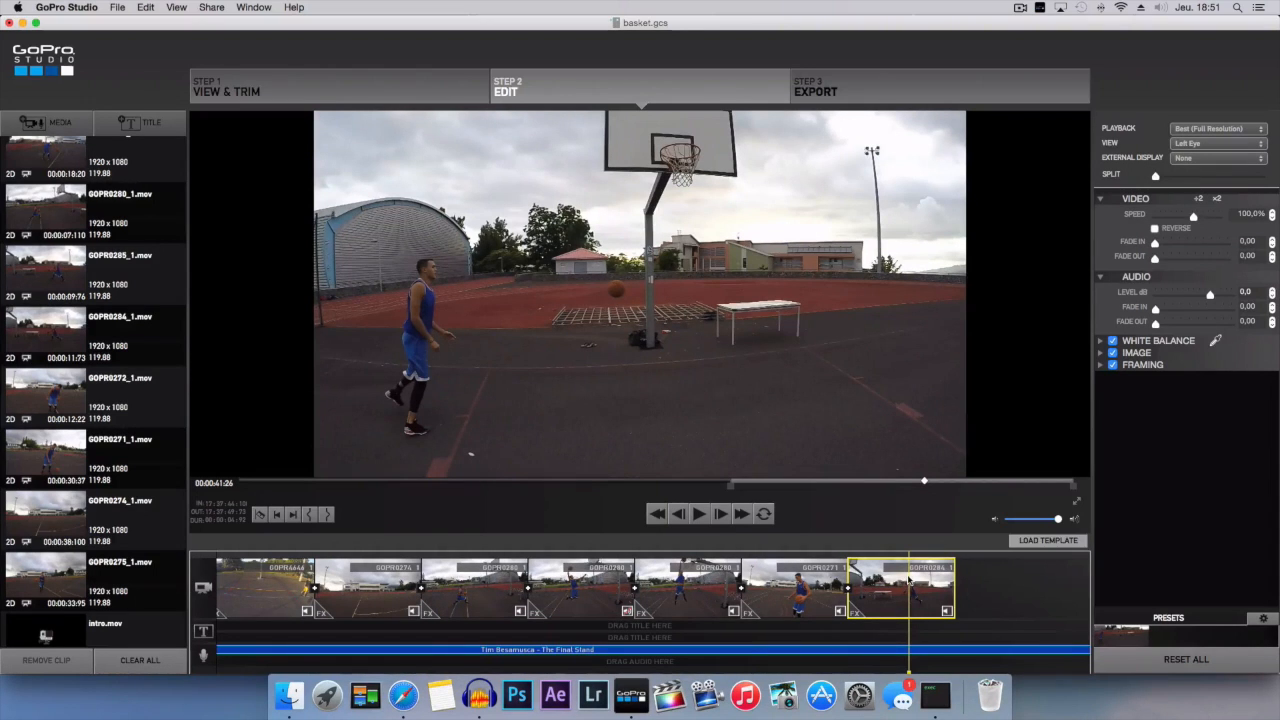
{"action": "left_click", "coordinate": [850, 580]}
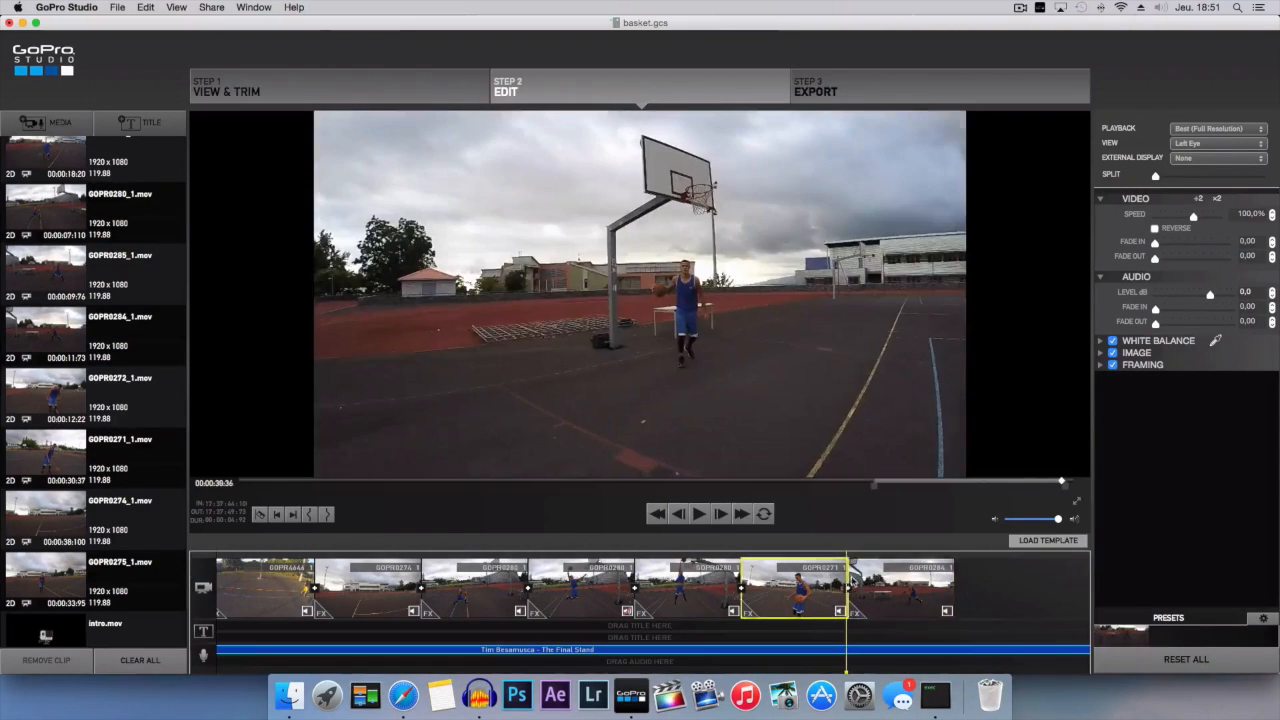
{"action": "left_click", "coordinate": [698, 514]}
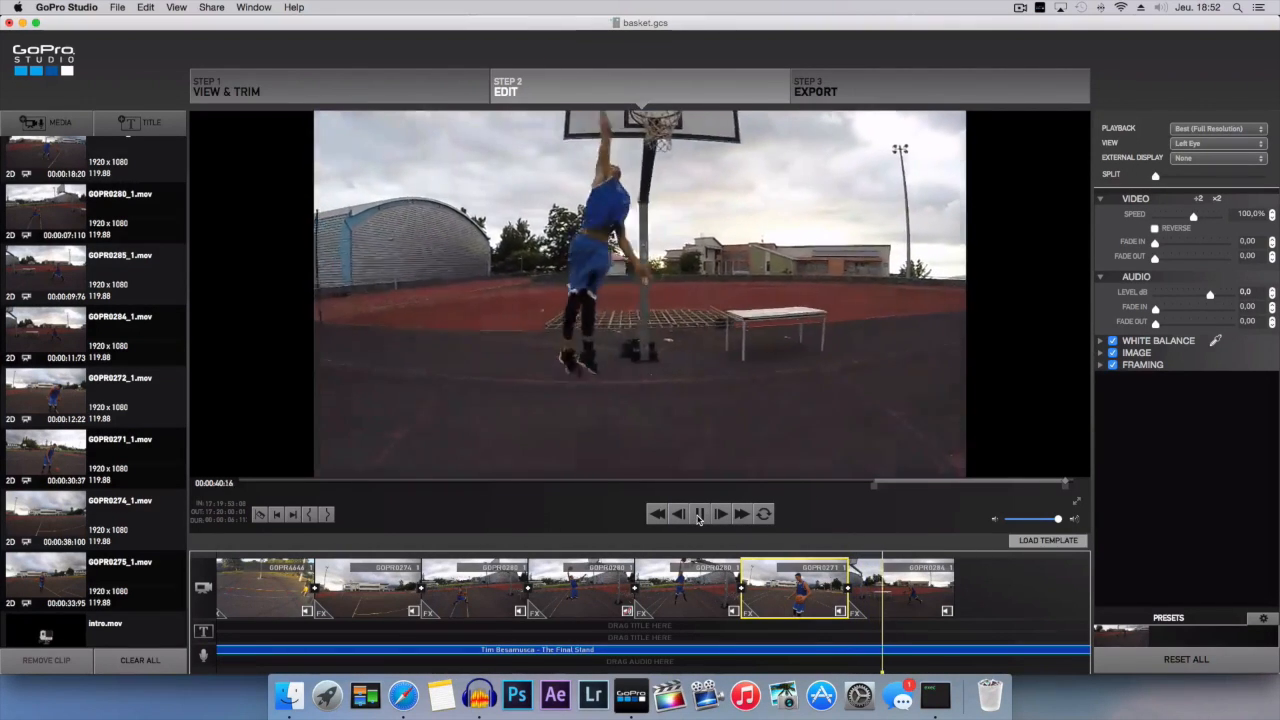
{"action": "left_click", "coordinate": [698, 514]}
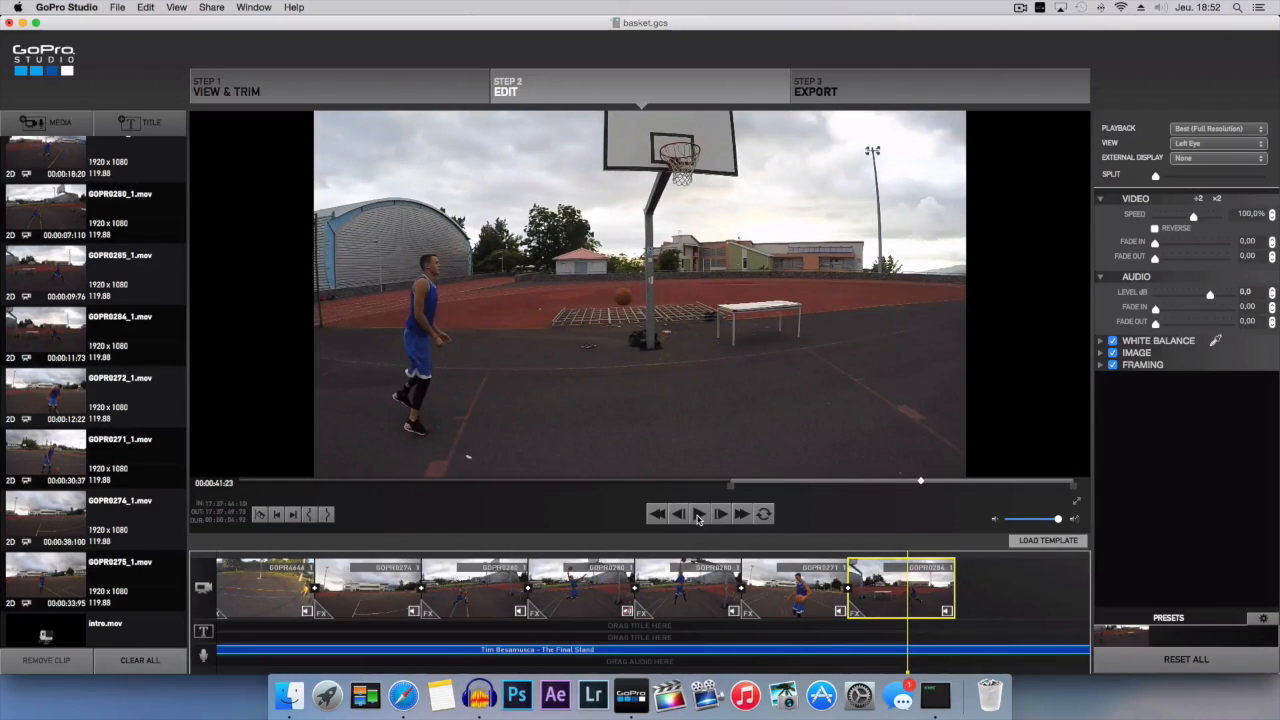
Step: Replay the GOPR0284_1 clip to find where the action ends, and set its out point at 00:00:41:22
{"action": "left_click", "coordinate": [887, 592]}
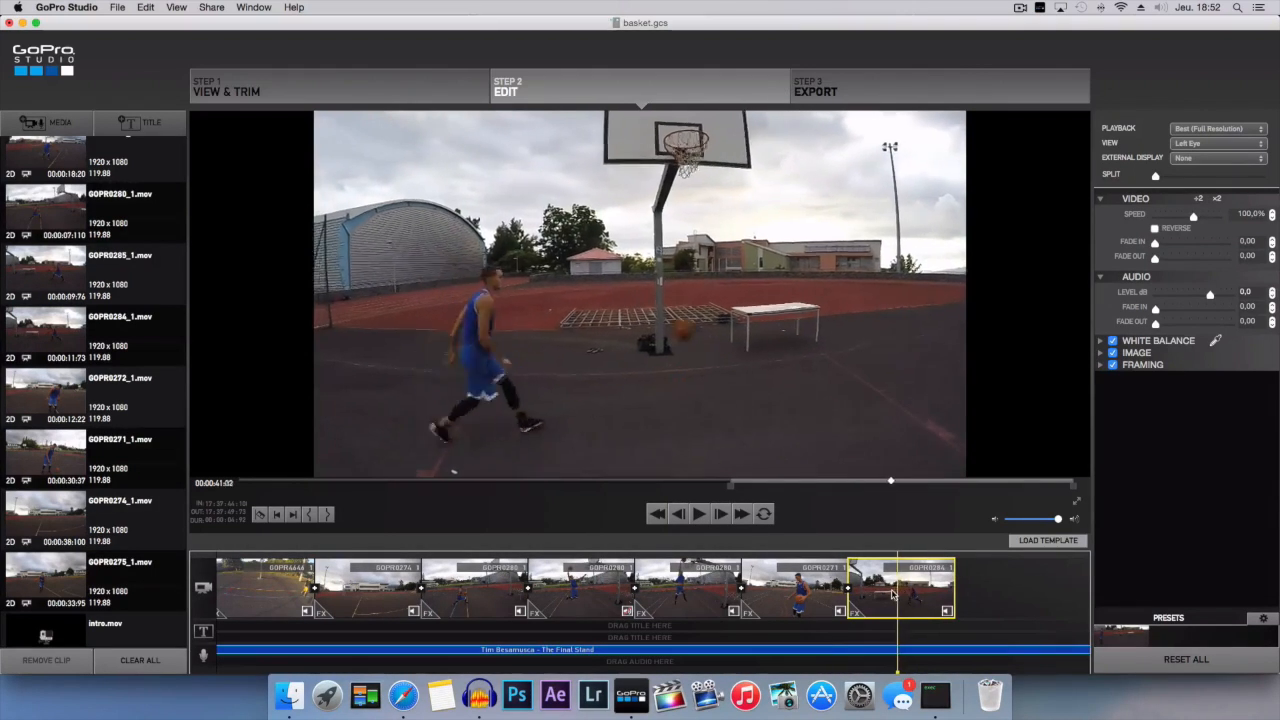
{"action": "left_click", "coordinate": [700, 514]}
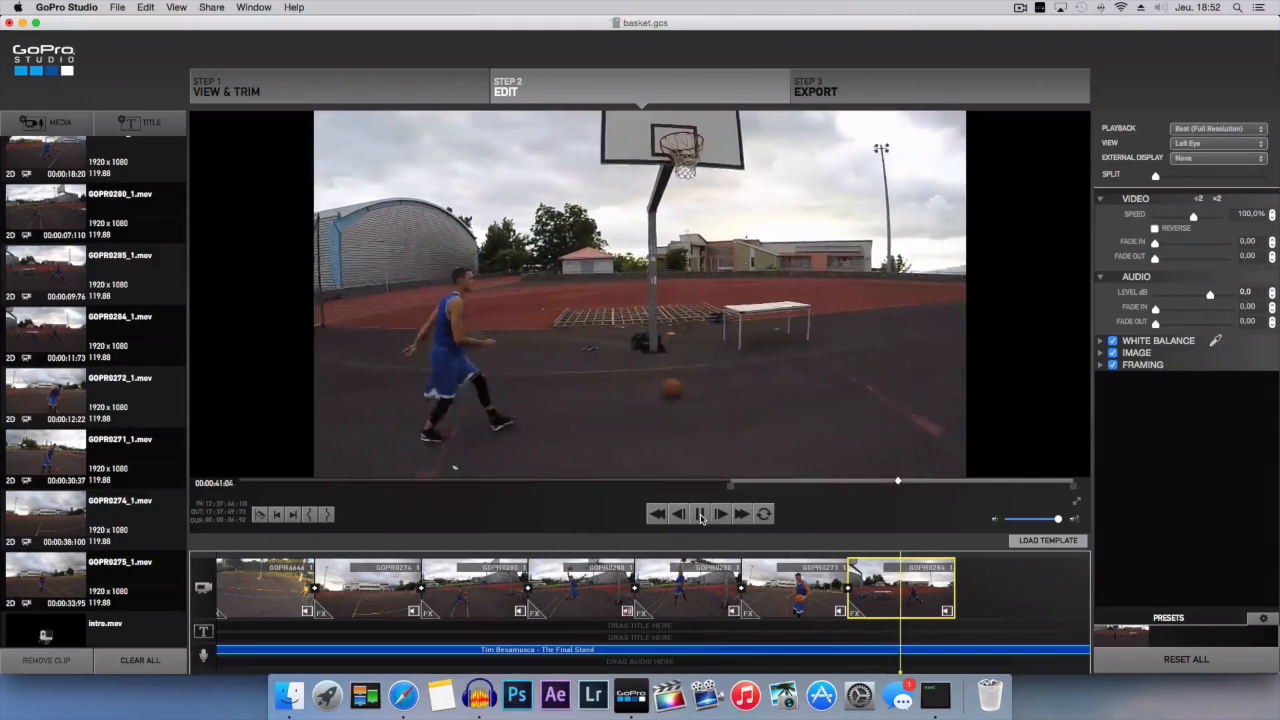
{"action": "left_click", "coordinate": [700, 514]}
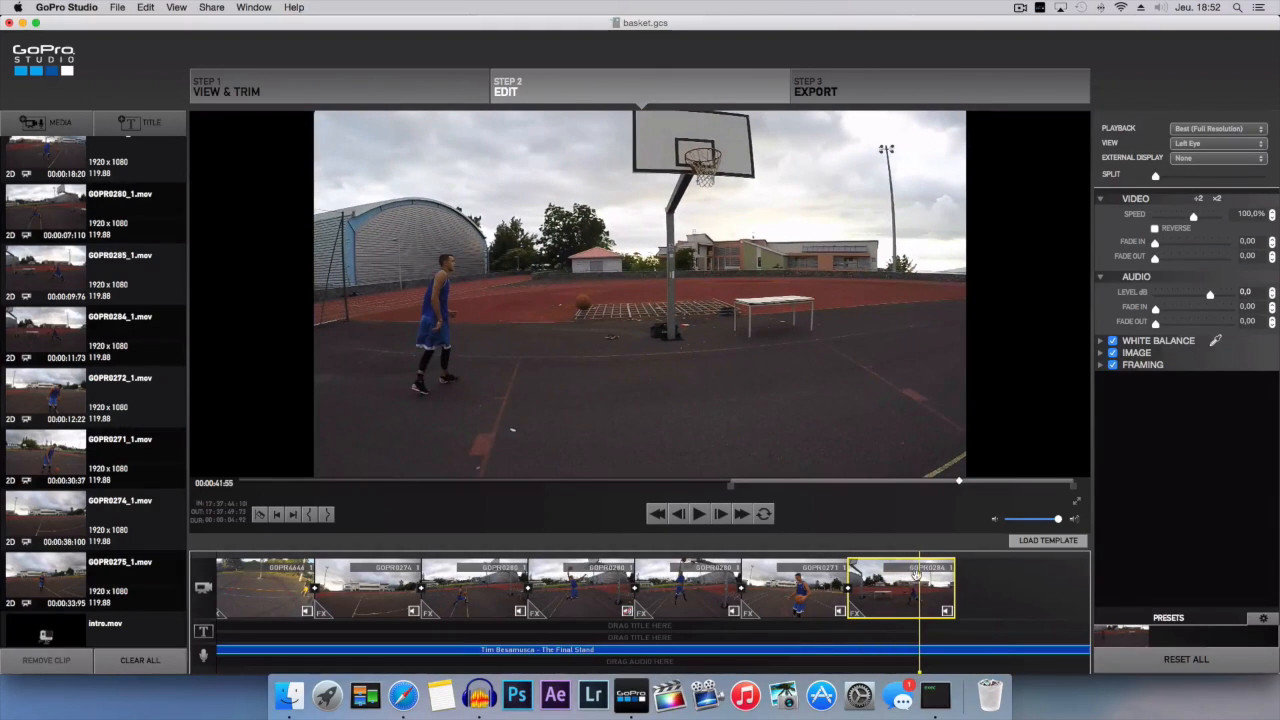
{"action": "left_click", "coordinate": [857, 580]}
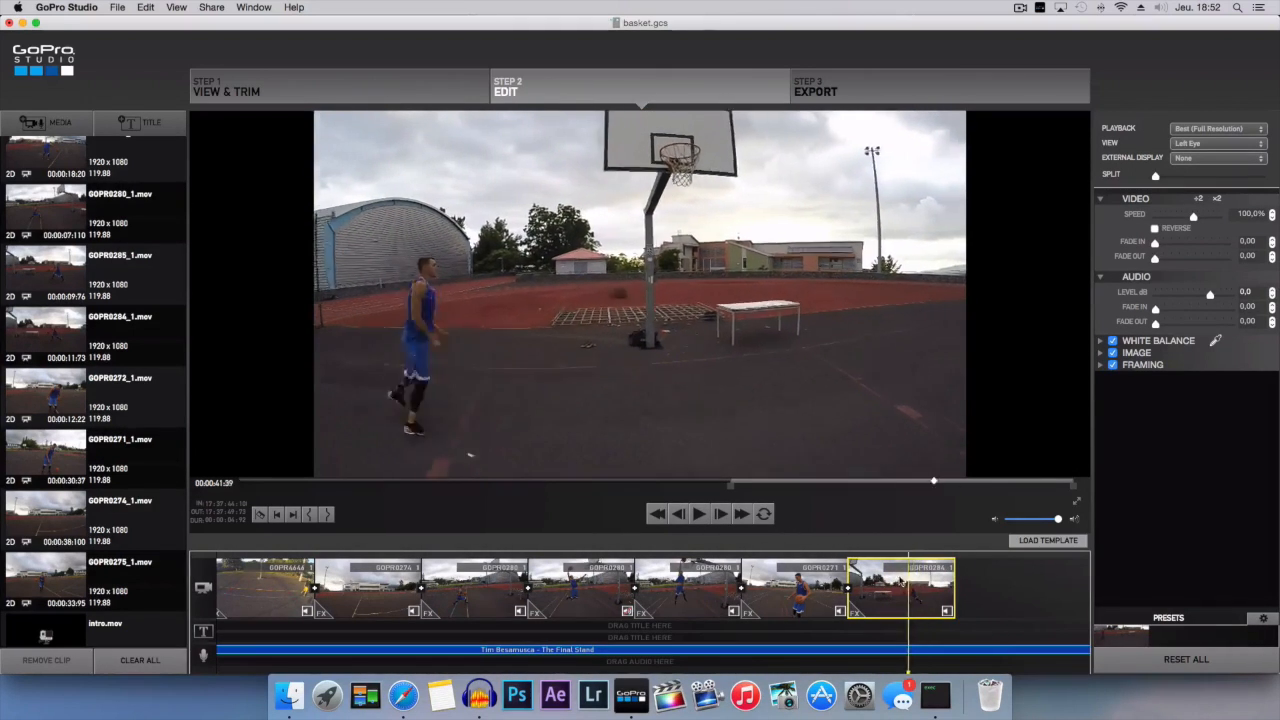
{"action": "left_click_drag", "start_coordinate": [858, 582], "coordinate": [847, 582]}
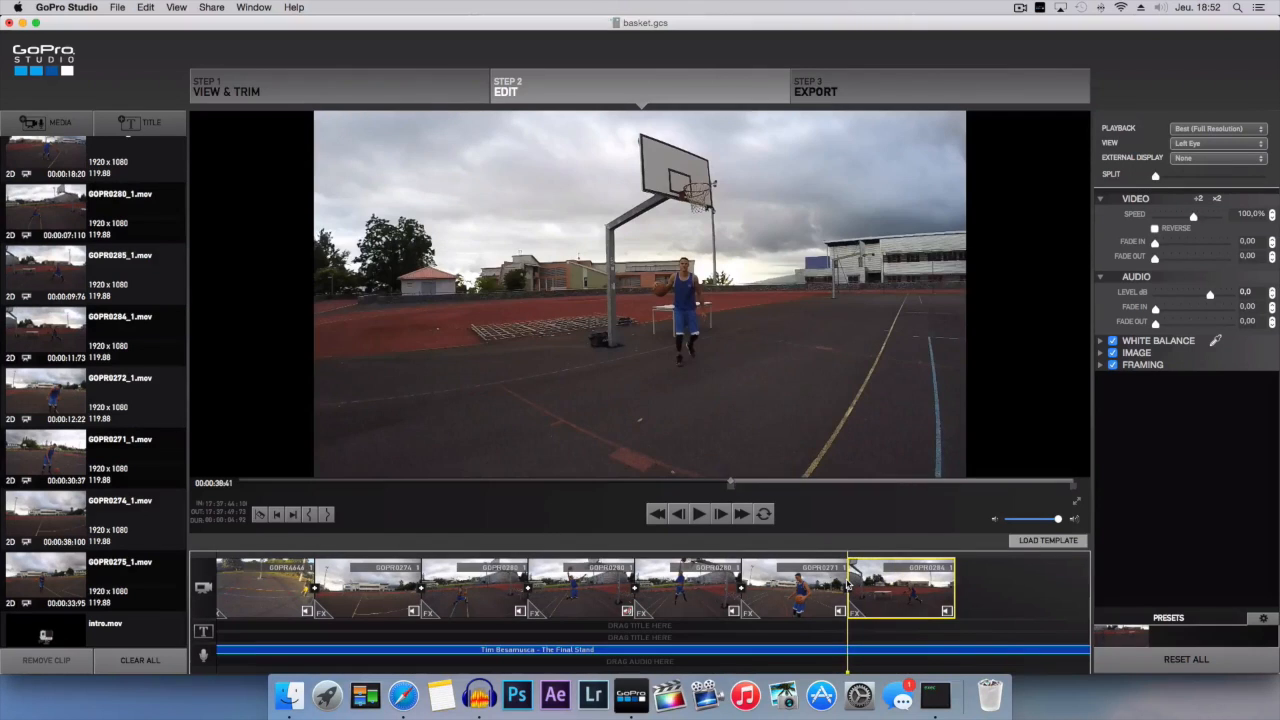
{"action": "left_click", "coordinate": [700, 514]}
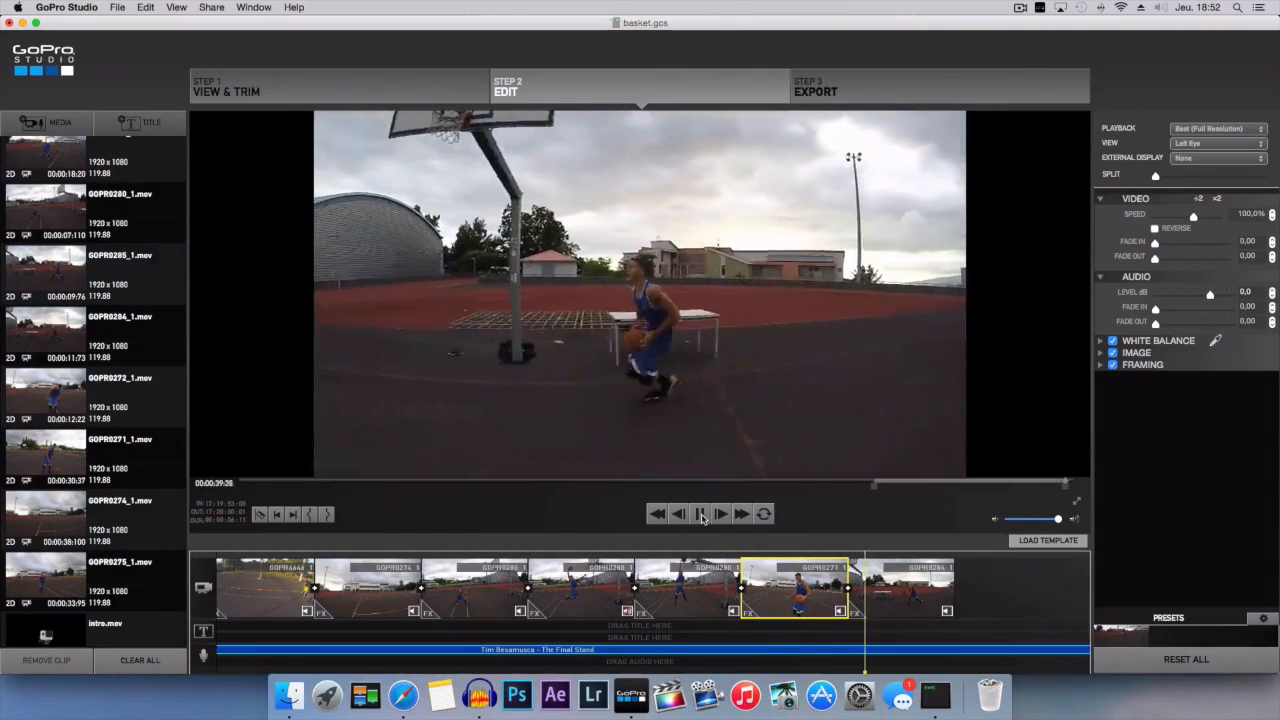
{"action": "left_click", "coordinate": [702, 515]}
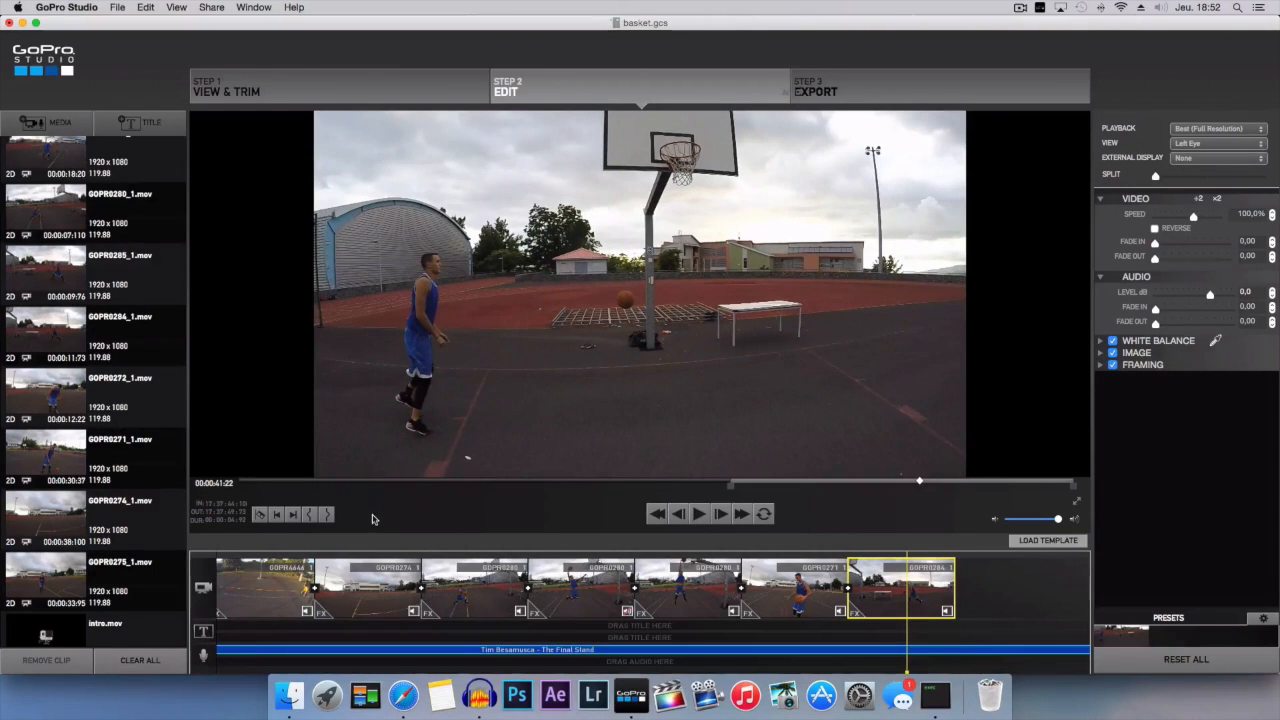
{"action": "left_click", "coordinate": [327, 515]}
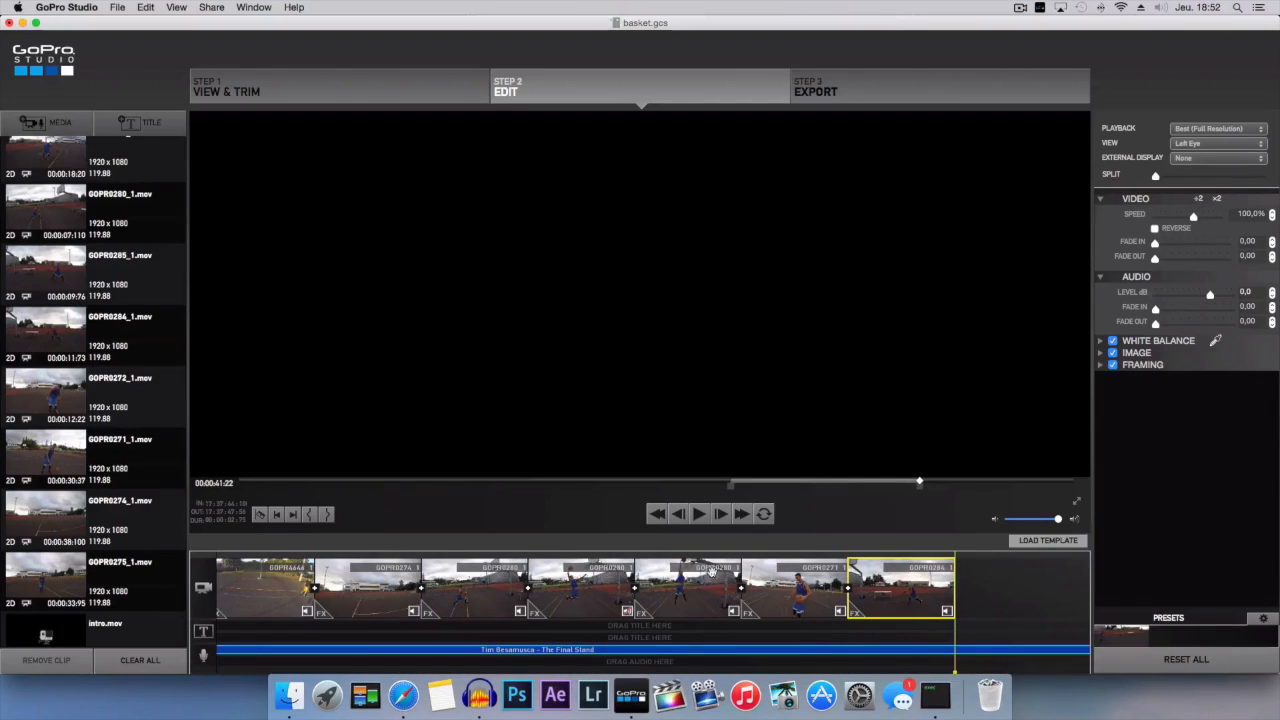
Step: Add media clip GOPR0285_1 to the timeline after the GOPR0284_1 clip
{"action": "scroll", "coordinate": [921, 583], "scroll_direction": "right", "scroll_amount": 3}
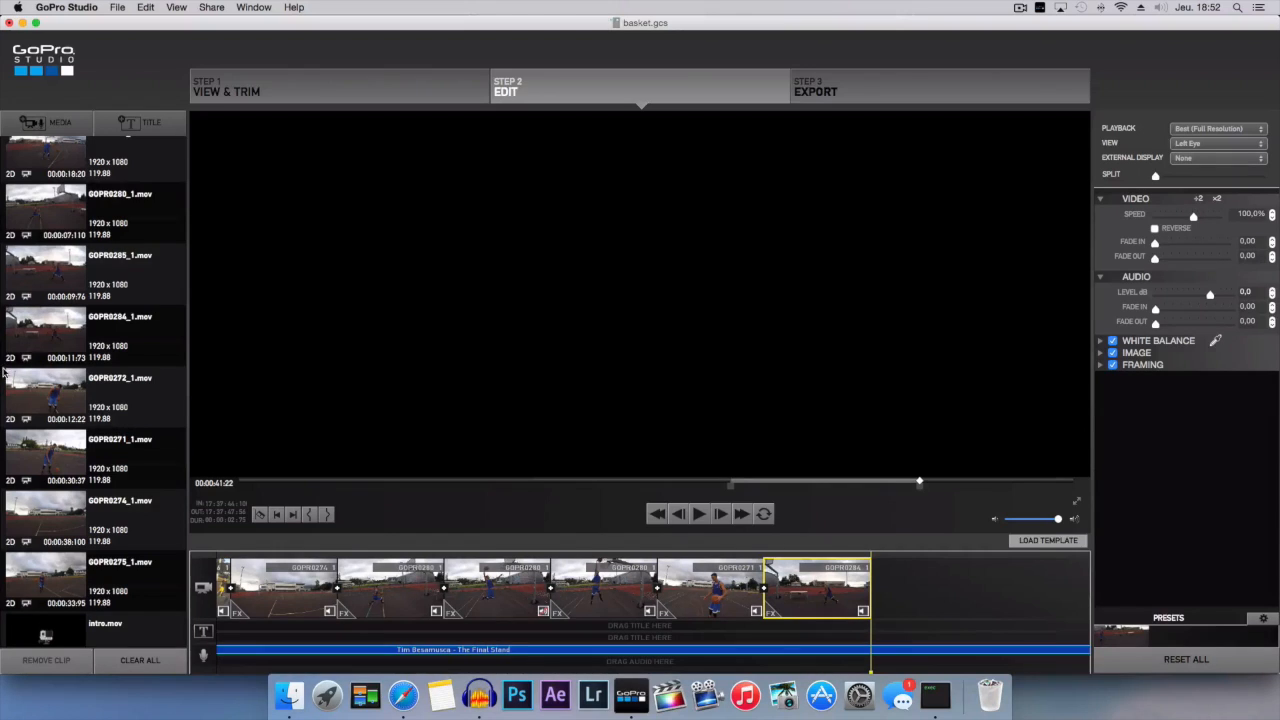
{"action": "left_click", "coordinate": [121, 278]}
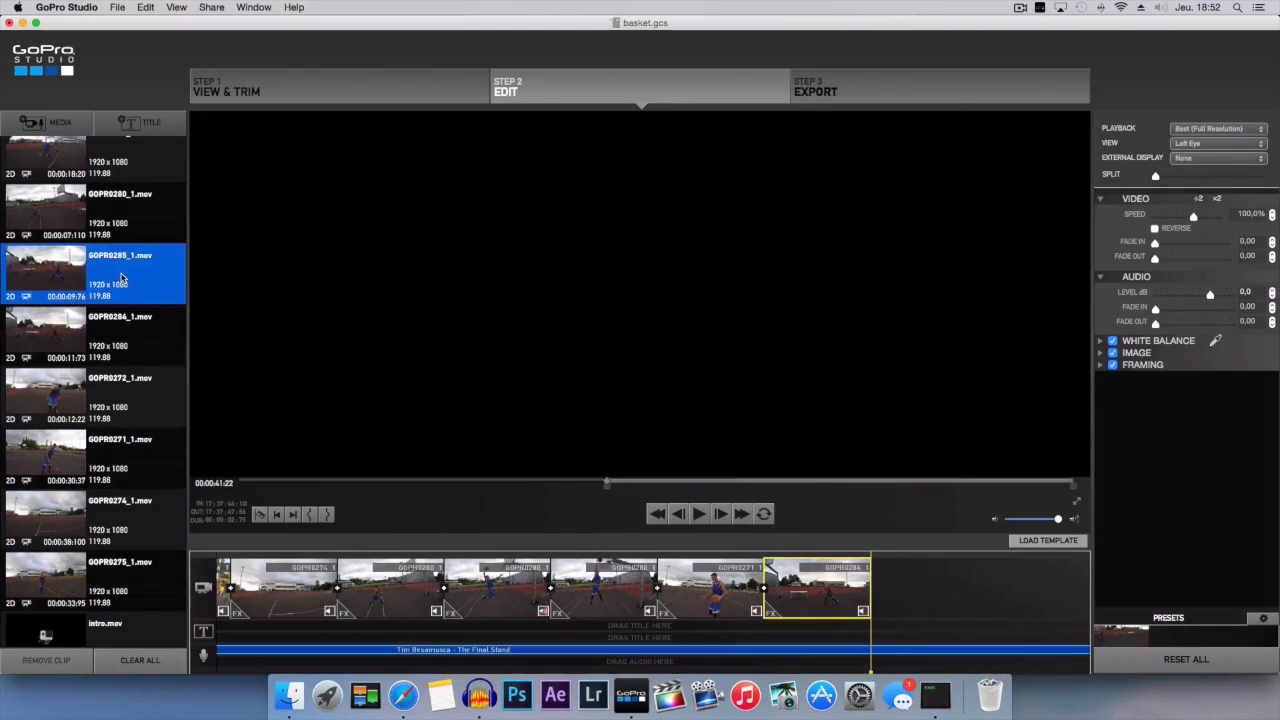
{"action": "left_click_drag", "start_coordinate": [88, 258], "coordinate": [914, 591]}
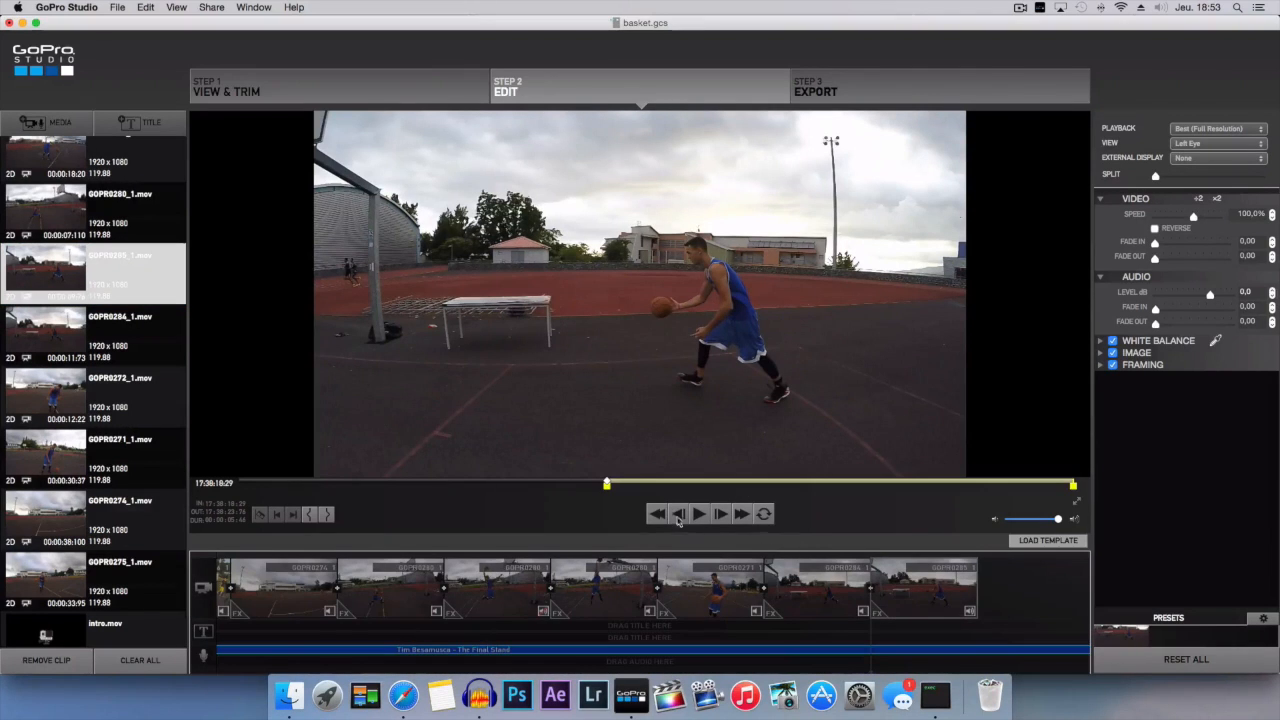
Step: Try moving the GOPR0284_1 clip's in point slightly later, and undo both that trim and the addition of GOPR0285_1
{"action": "left_click", "coordinate": [768, 582]}
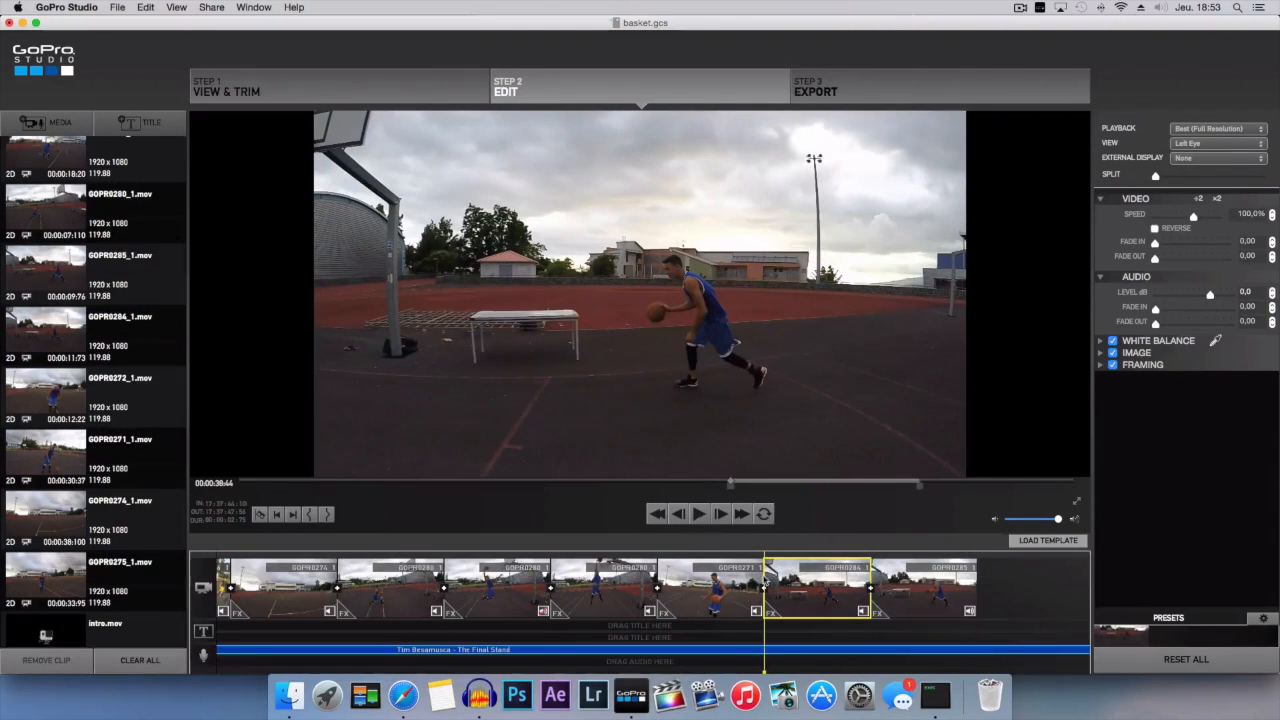
{"action": "left_click_drag", "start_coordinate": [765, 572], "coordinate": [771, 573]}
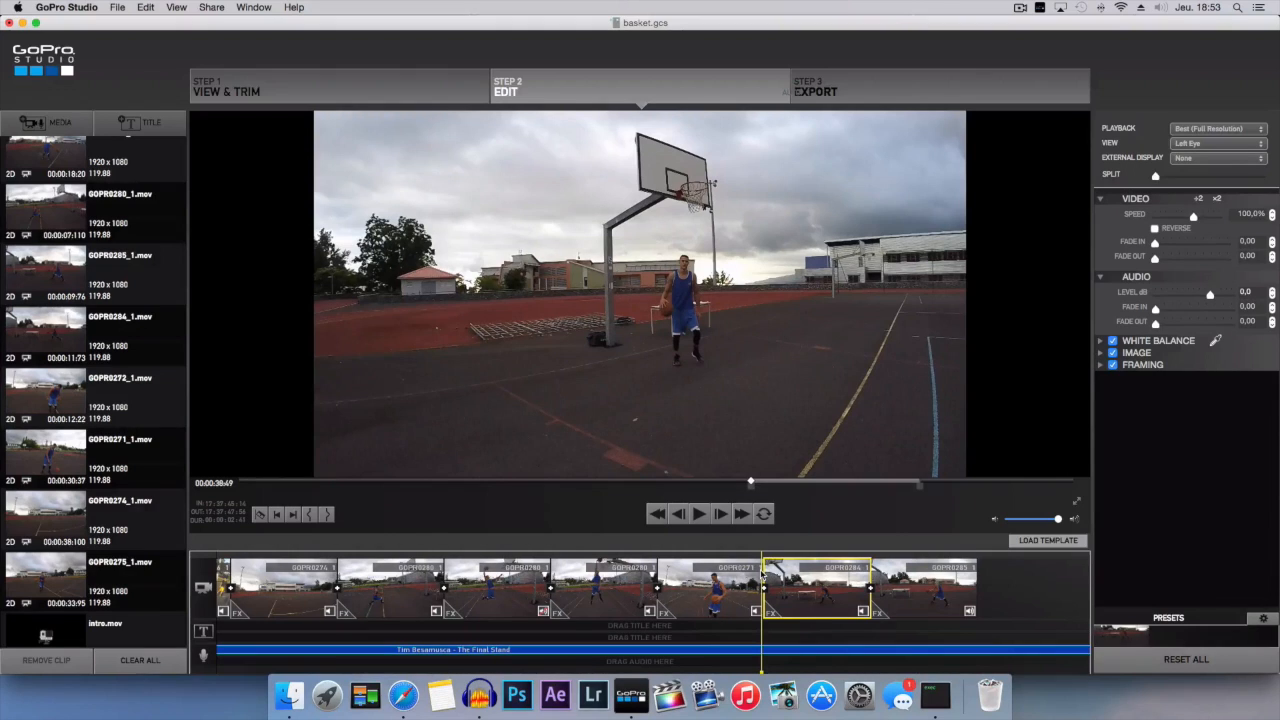
{"action": "key", "text": "super+z"}
{"action": "key", "text": "super+z"}
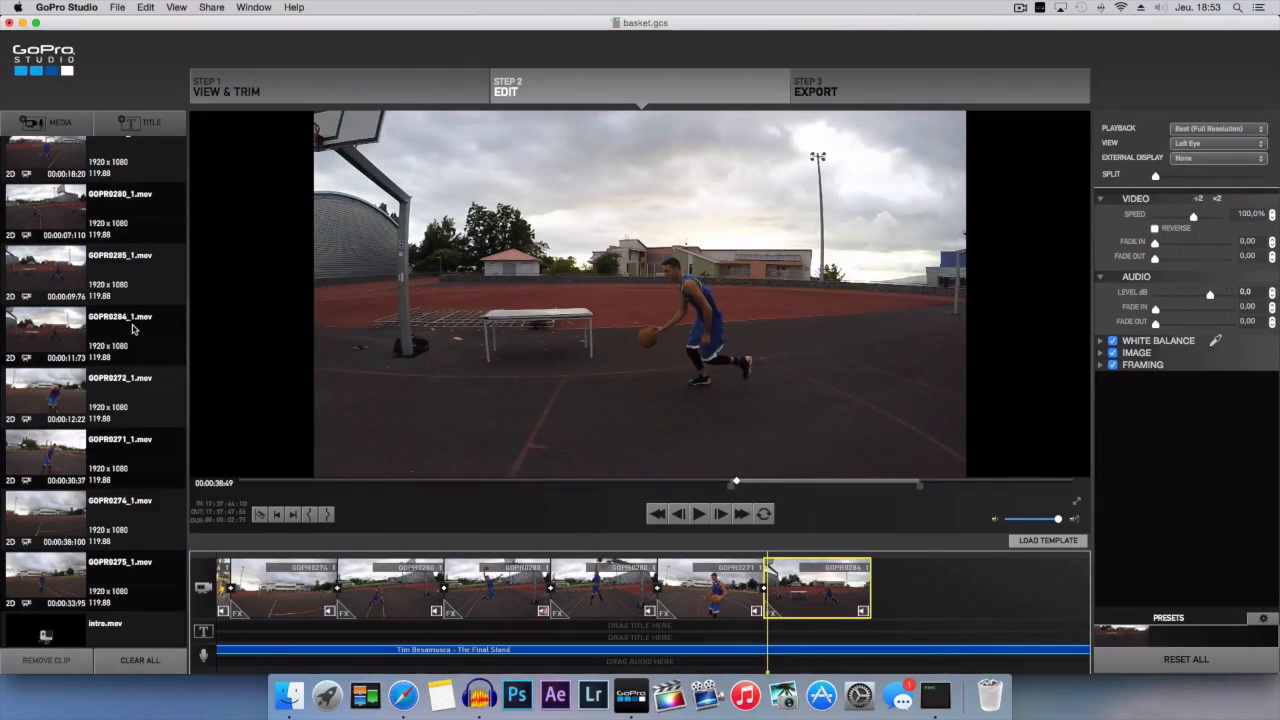
Step: Try GOPR0285_1 after the GOPR0284_1 clip again by playing across the cut, and delete it from the timeline
{"action": "left_click_drag", "start_coordinate": [124, 278], "coordinate": [905, 590]}
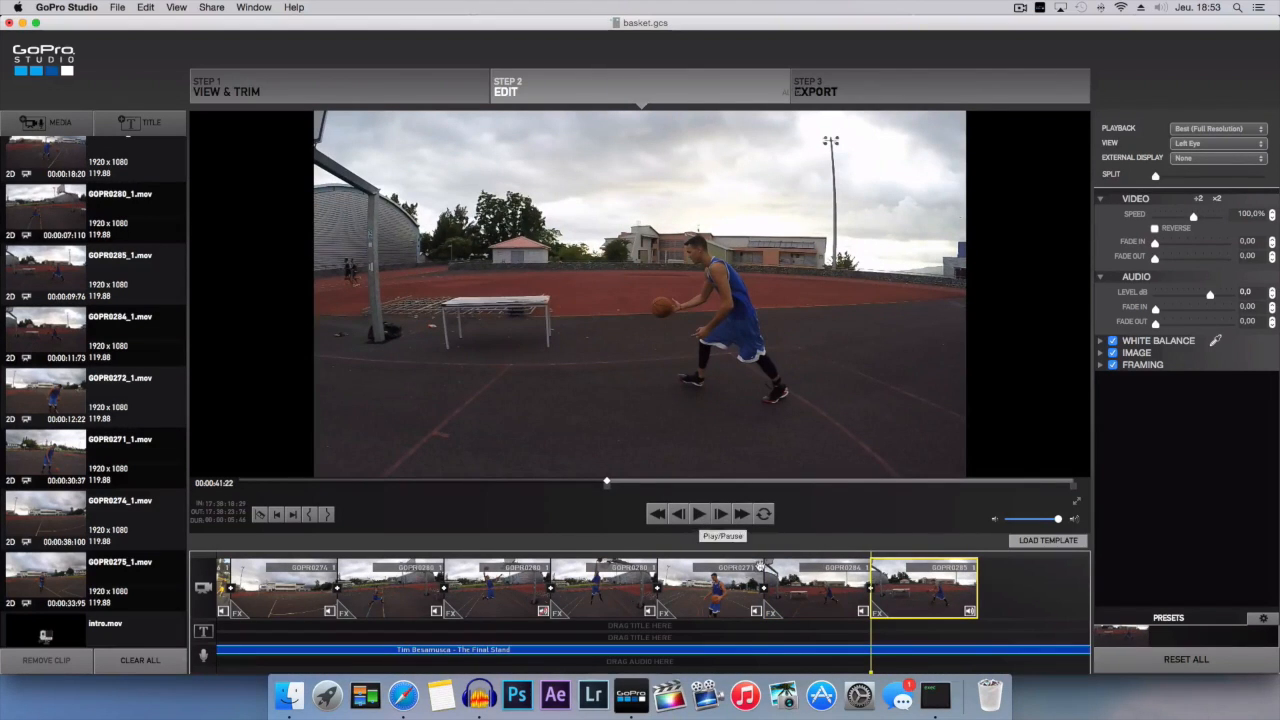
{"action": "left_click", "coordinate": [826, 580]}
{"action": "left_click", "coordinate": [698, 514]}
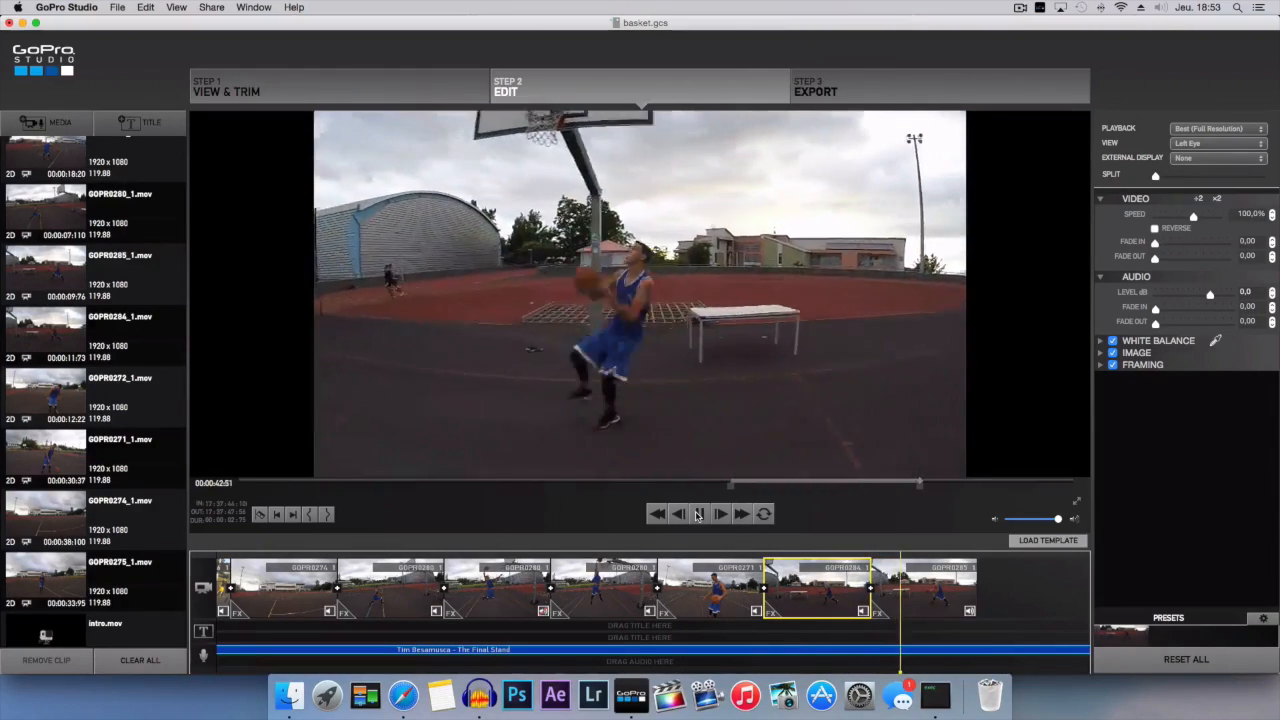
{"action": "left_click", "coordinate": [698, 514]}
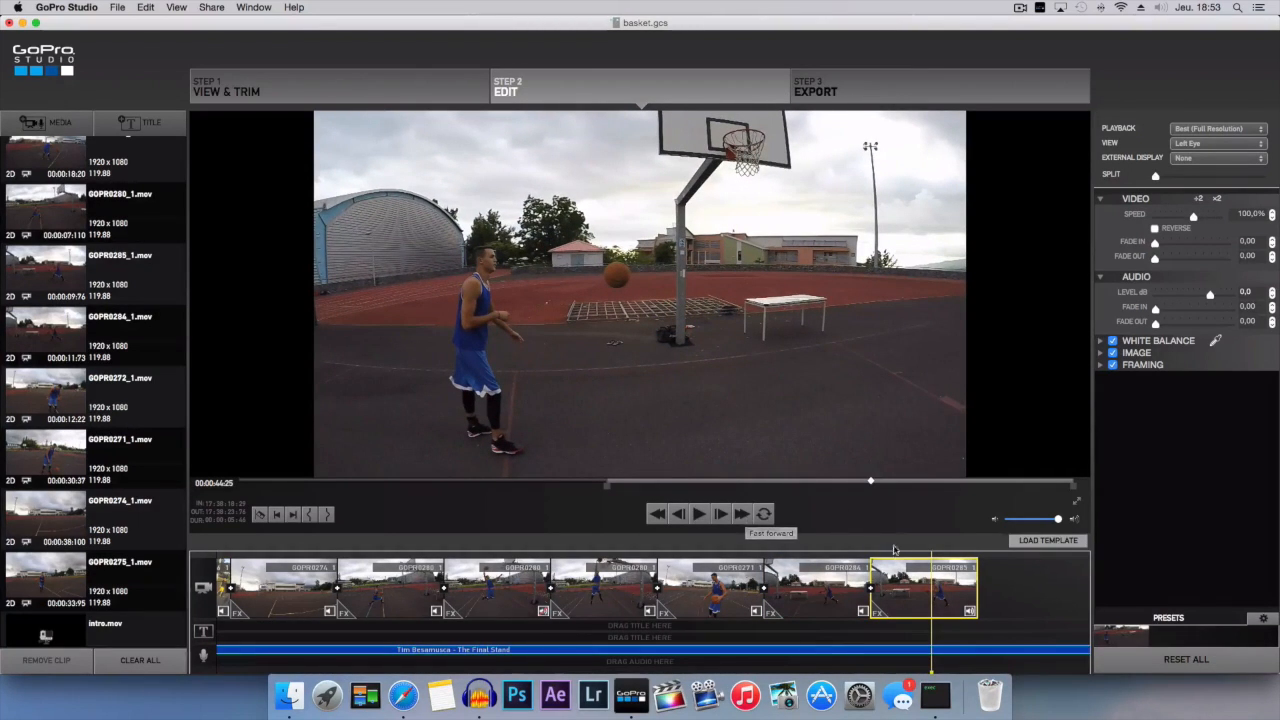
{"action": "key", "text": "Delete"}
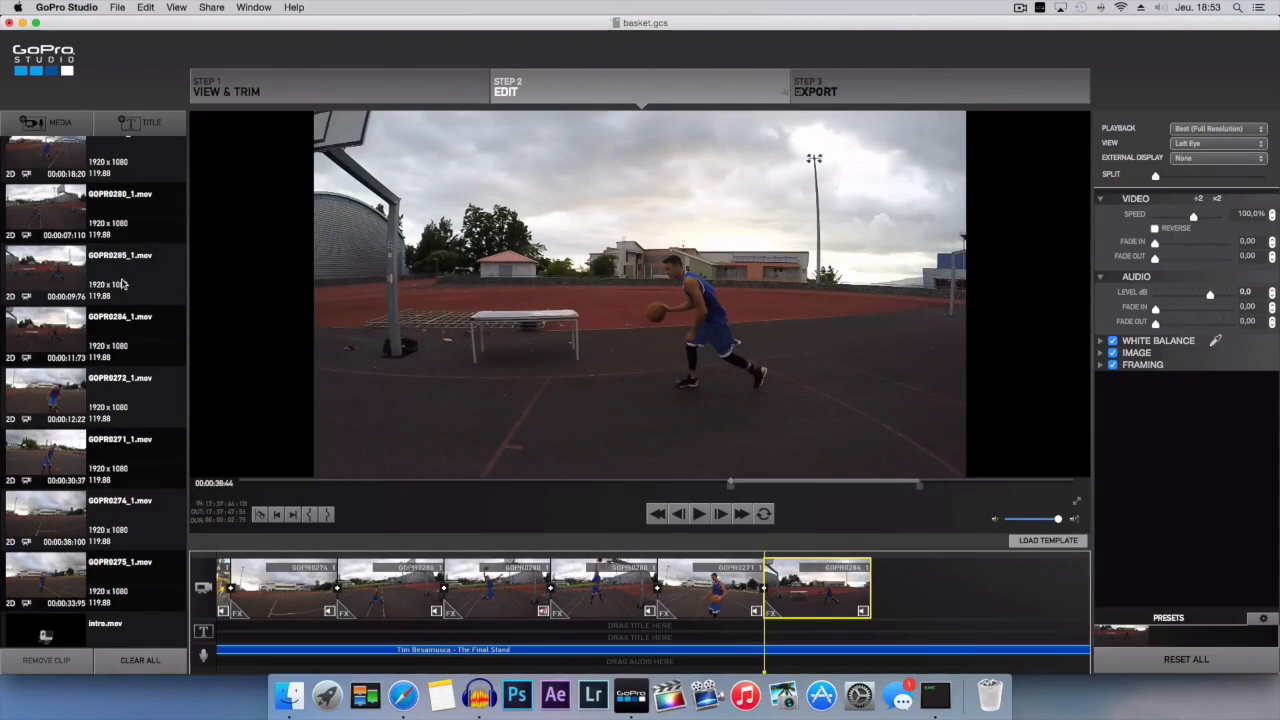
Step: Find media clip GOPR0277_1 and add it to the timeline after the GOPR0284_1 clip
{"action": "scroll", "coordinate": [118, 280], "scroll_direction": "up", "scroll_amount": 3}
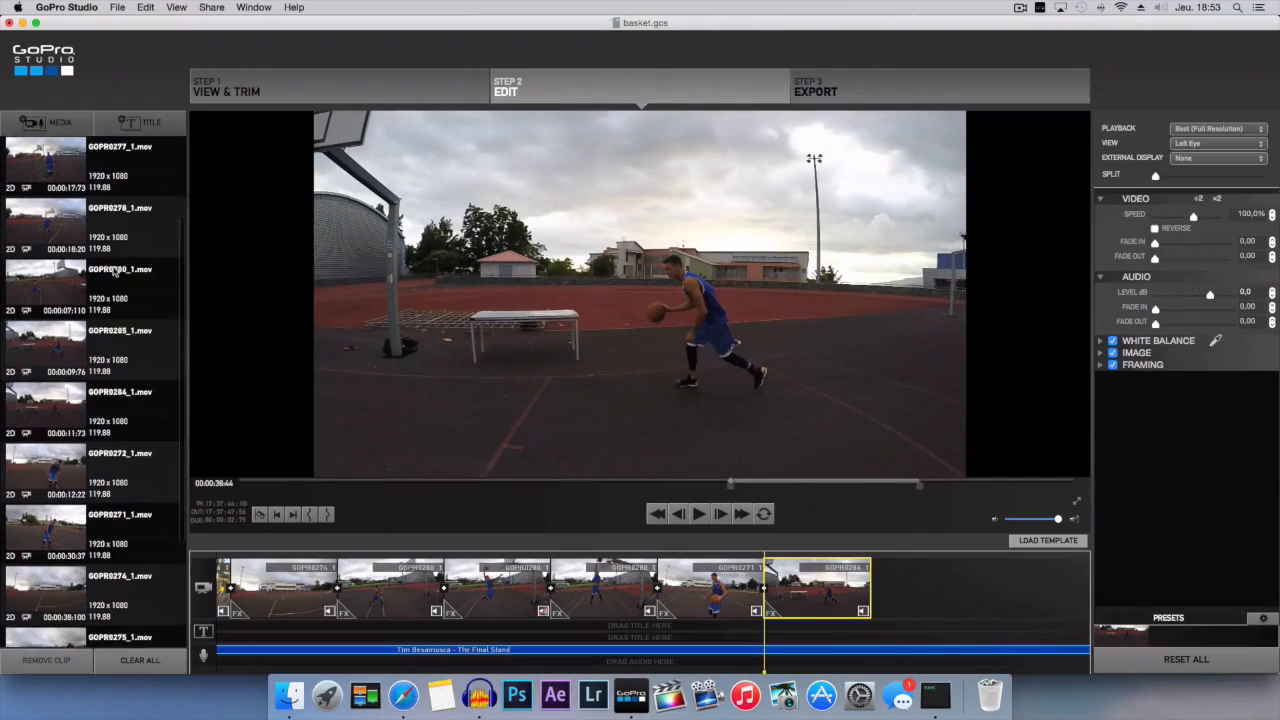
{"action": "left_click", "coordinate": [116, 236]}
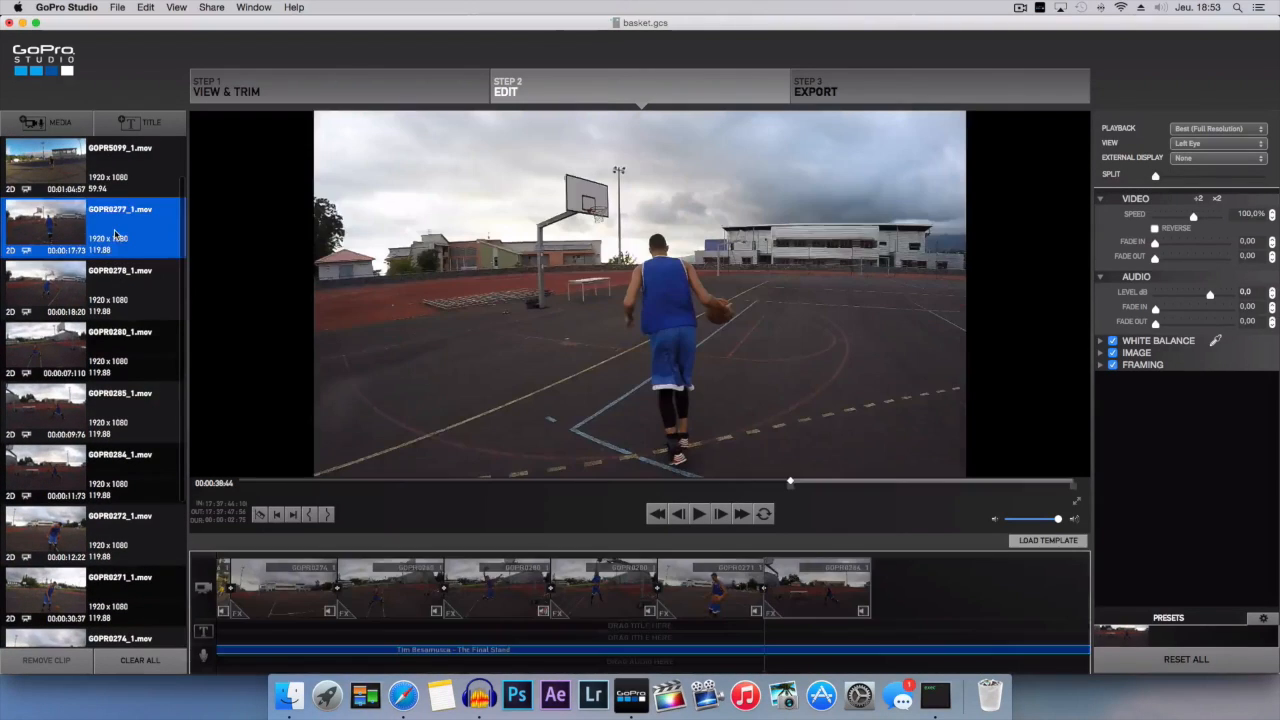
{"action": "left_click_drag", "start_coordinate": [124, 251], "coordinate": [905, 587]}
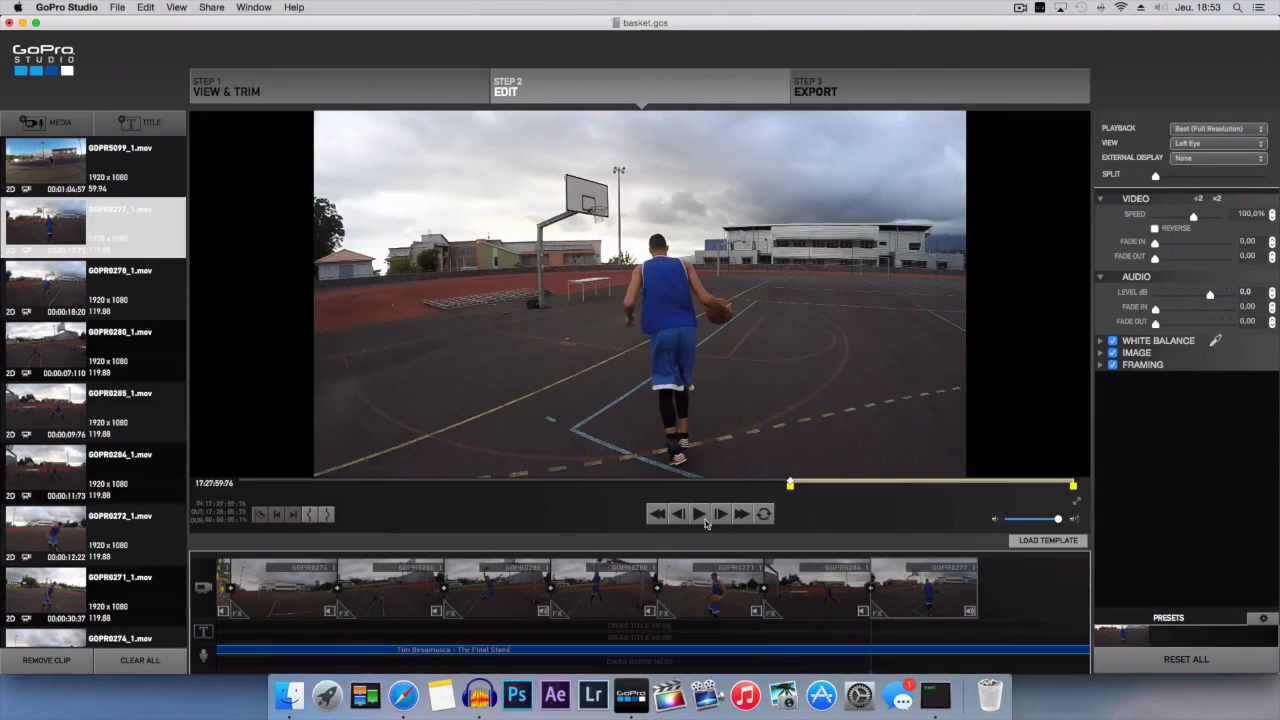
Step: Play from the GOPR0284_1 clip into GOPR0277_1 and set GOPR0277_1's out point after the dunk at about 00:00:45:38
{"action": "left_click", "coordinate": [821, 585]}
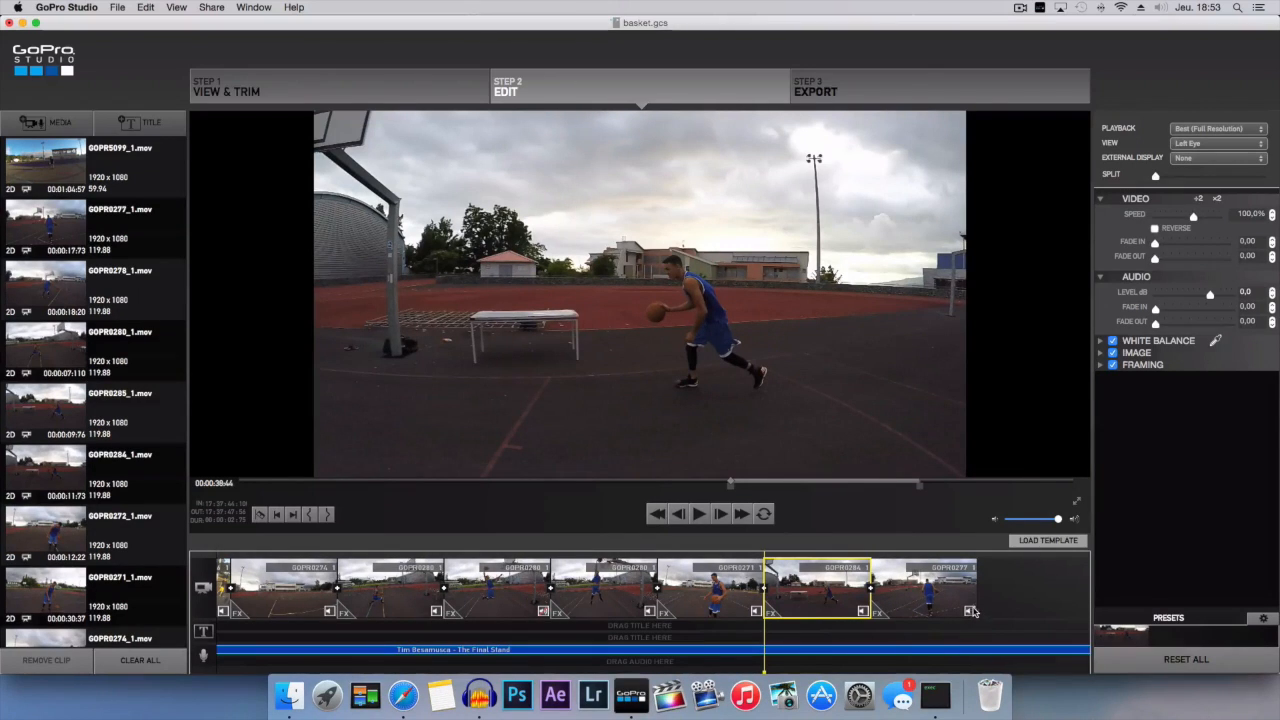
{"action": "left_click", "coordinate": [698, 515]}
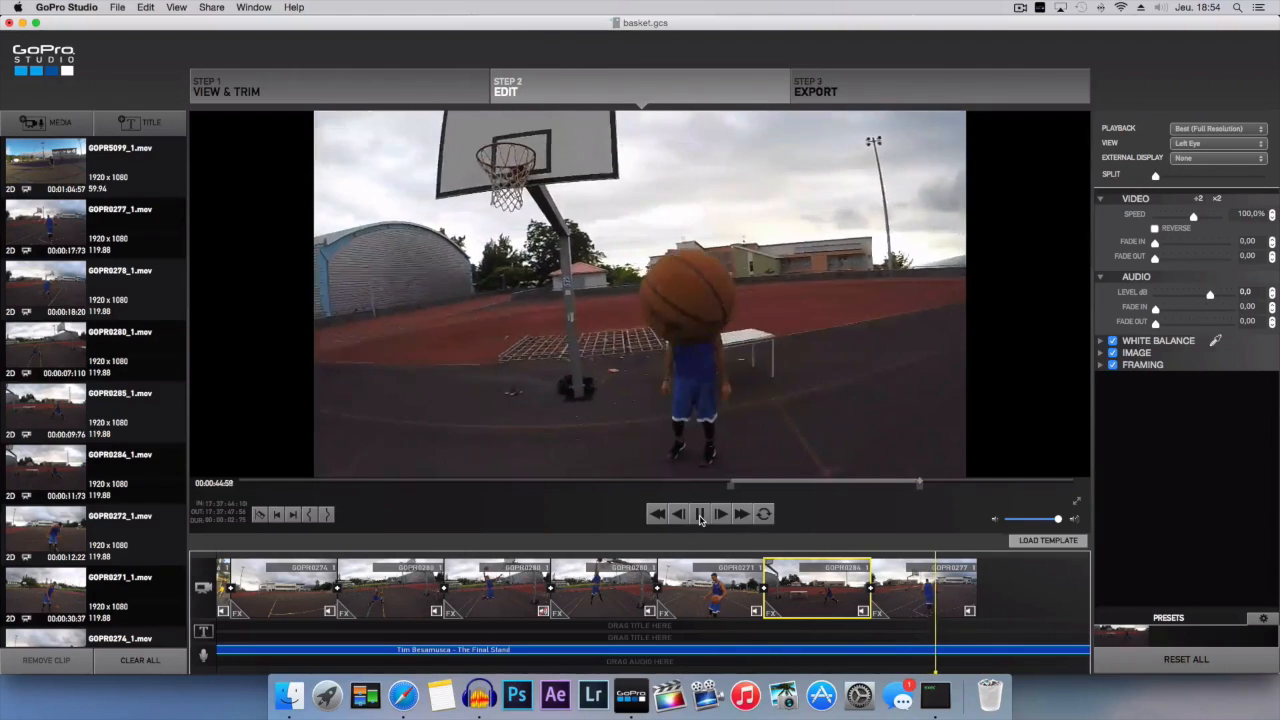
{"action": "left_click", "coordinate": [699, 515]}
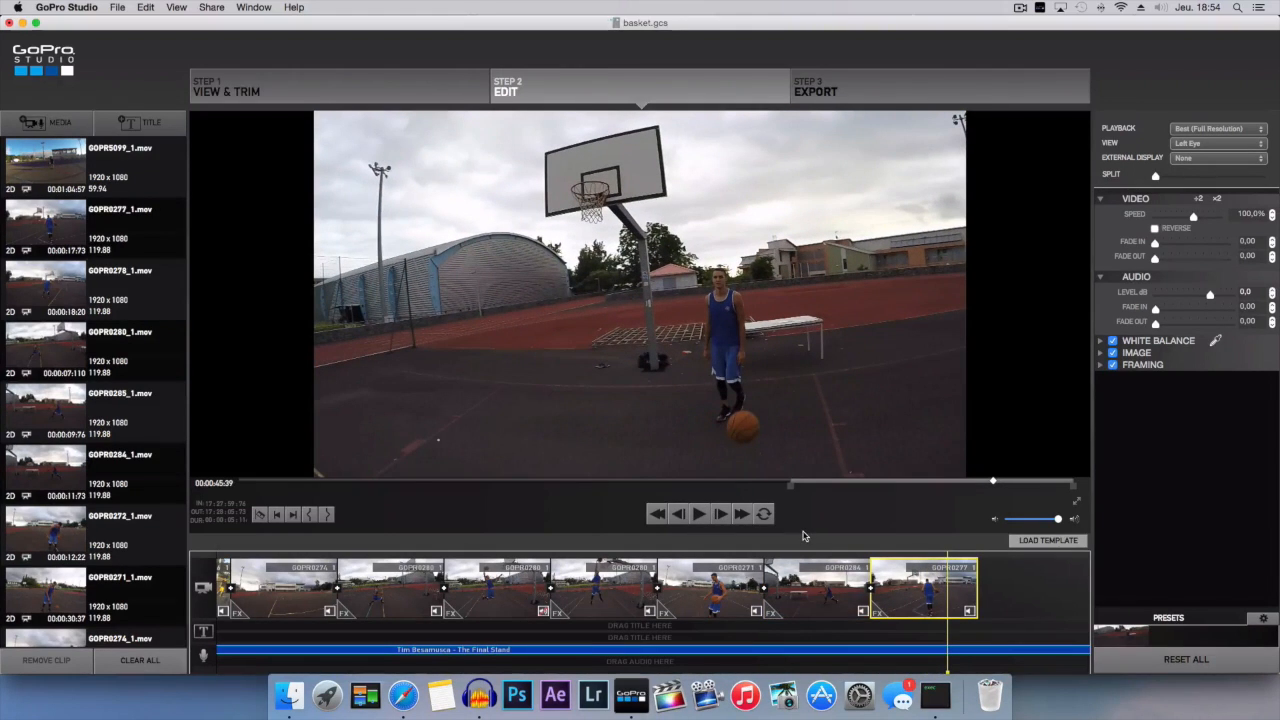
{"action": "left_click", "coordinate": [310, 514]}
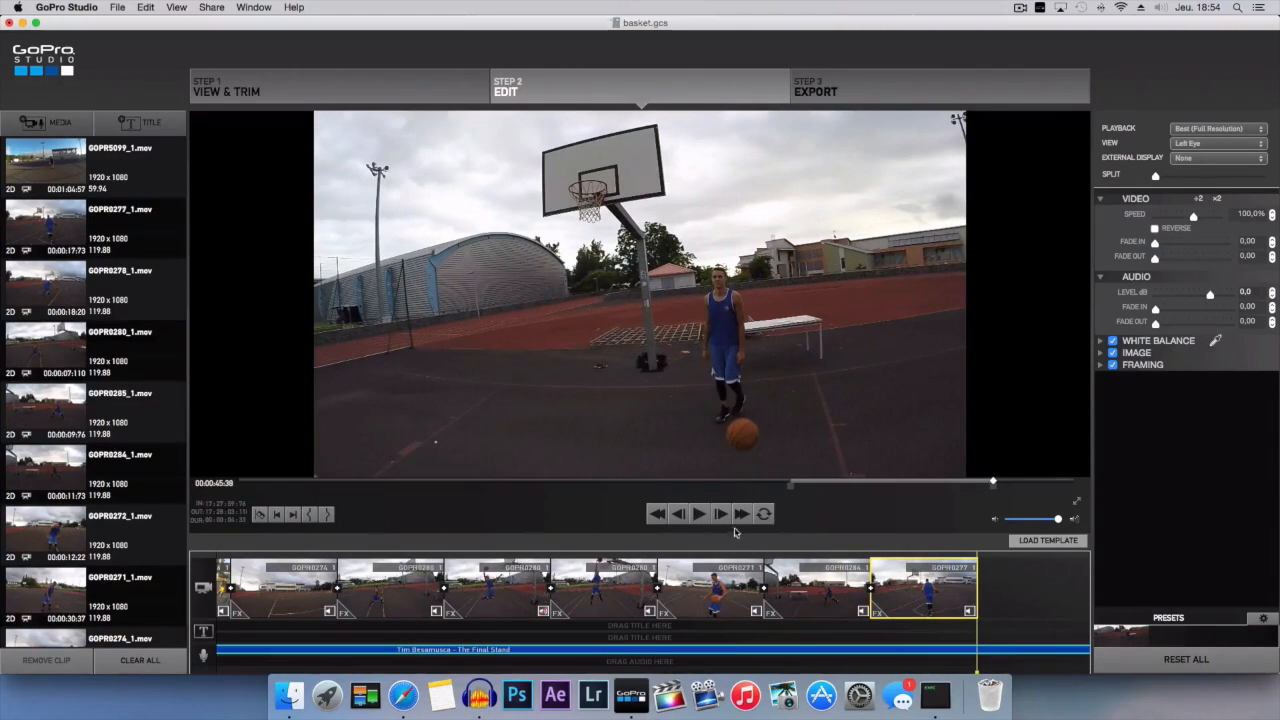
Step: Listen to the background music beyond the end of the GOPR0277_1 clip, up to about 00:00:57
{"action": "scroll", "coordinate": [831, 584], "scroll_direction": "right", "scroll_amount": 5}
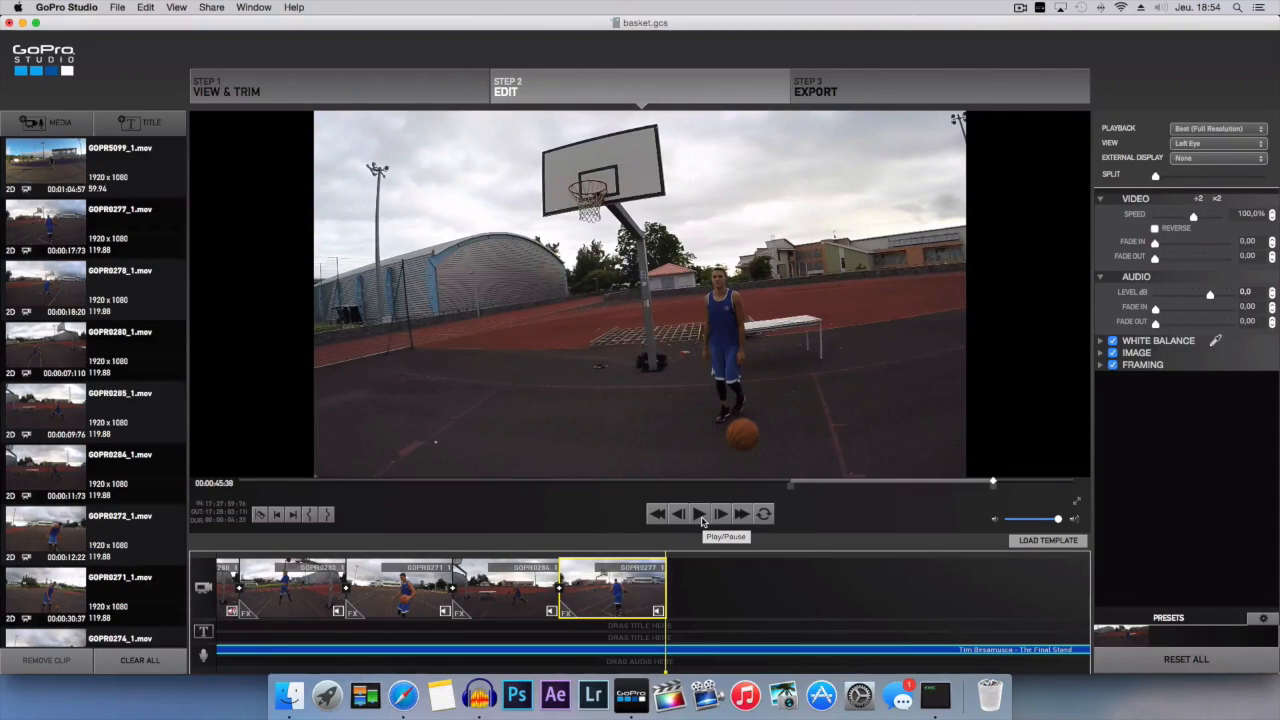
{"action": "left_click", "coordinate": [700, 514]}
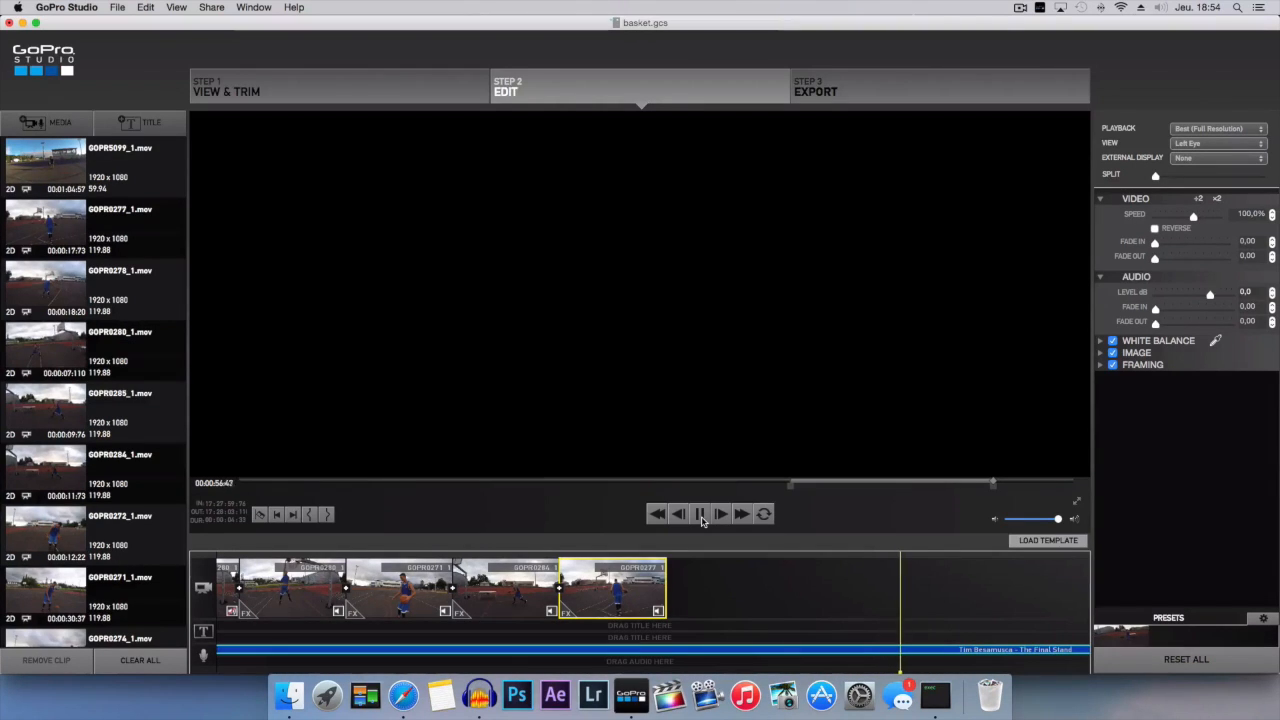
{"action": "left_click", "coordinate": [886, 571]}
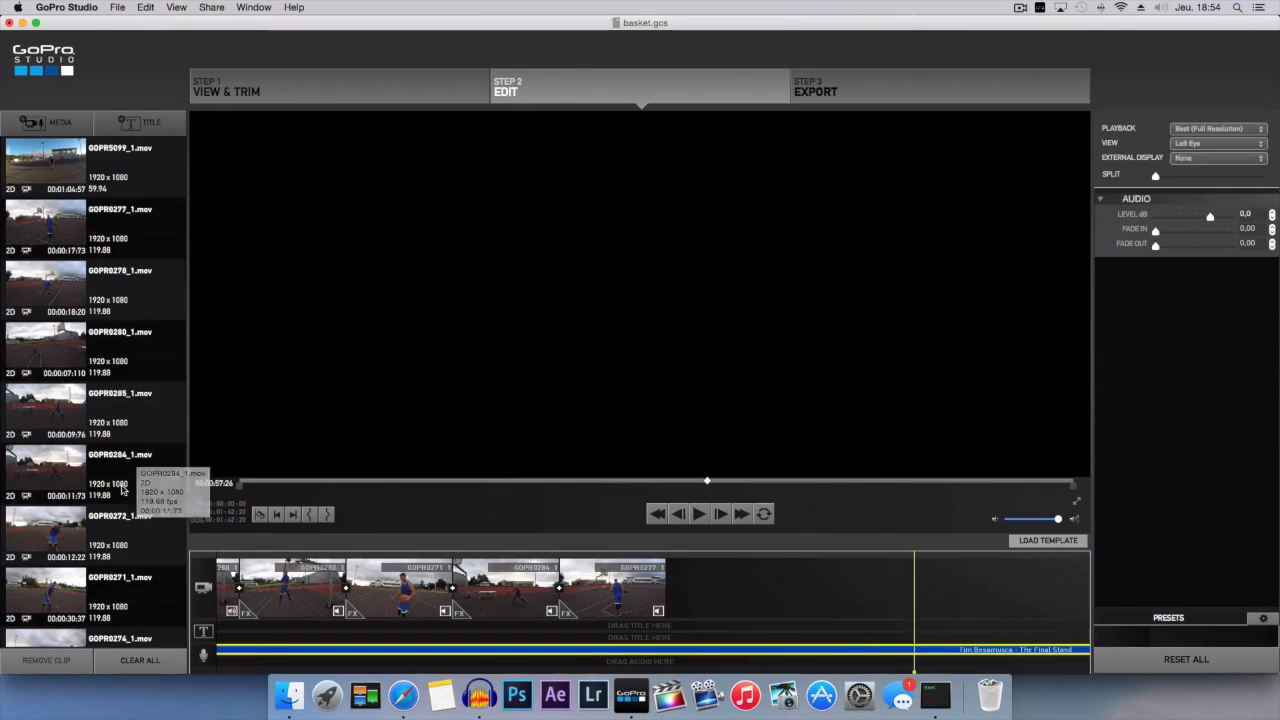
Step: Find media clip GOPR0285_1, compare it with the GOPR0284_1 clip, and add it to the timeline after GOPR0277_1
{"action": "scroll", "coordinate": [122, 488], "scroll_direction": "down", "scroll_amount": 3}
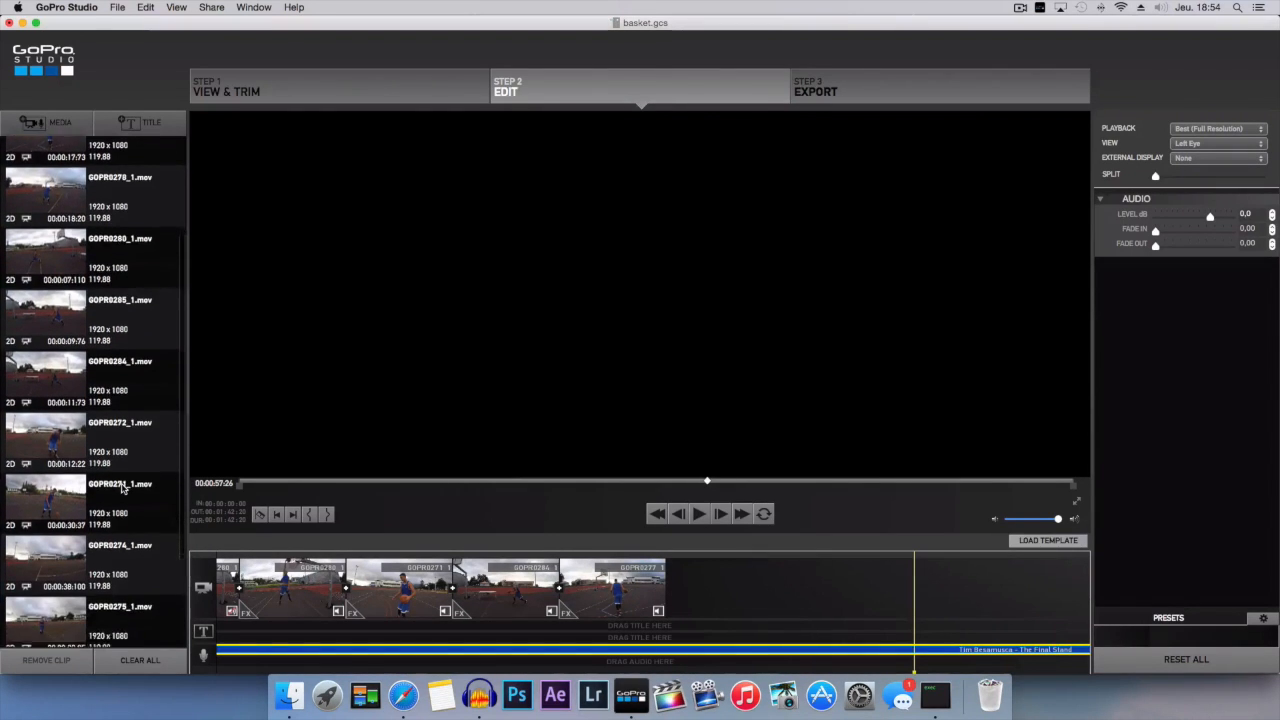
{"action": "scroll", "coordinate": [122, 488], "scroll_direction": "up", "scroll_amount": 4}
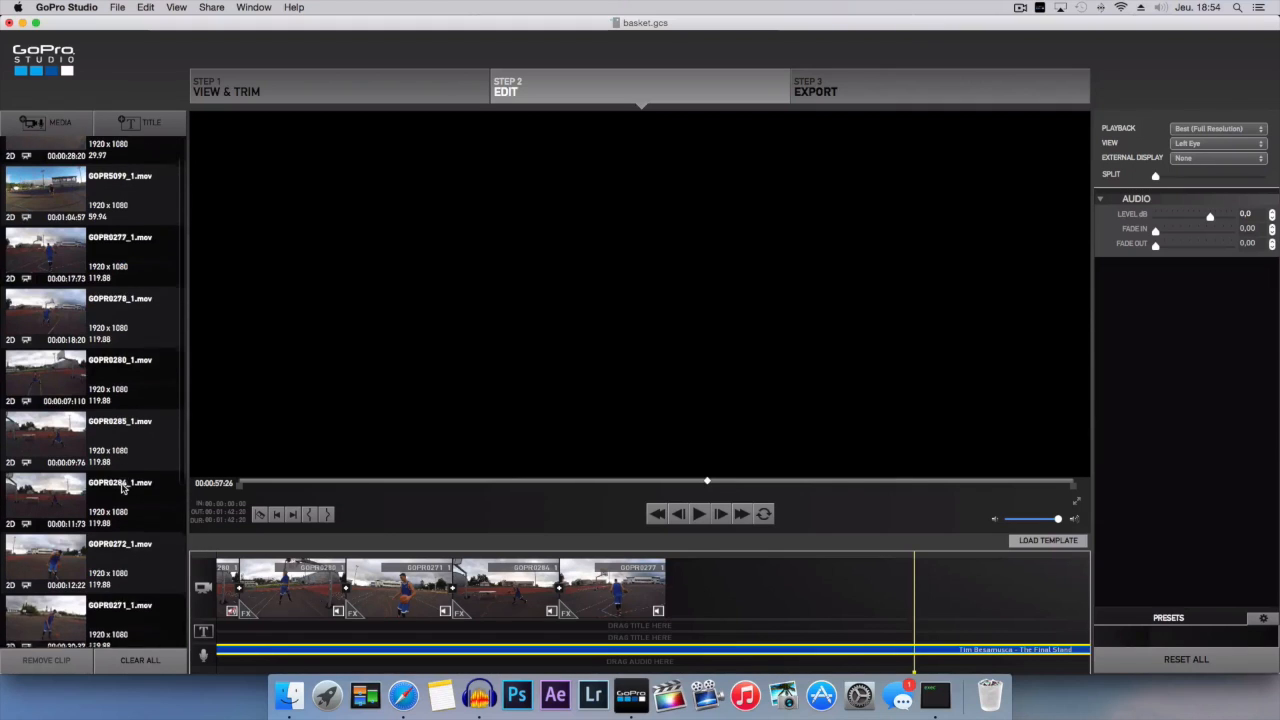
{"action": "left_click", "coordinate": [140, 432]}
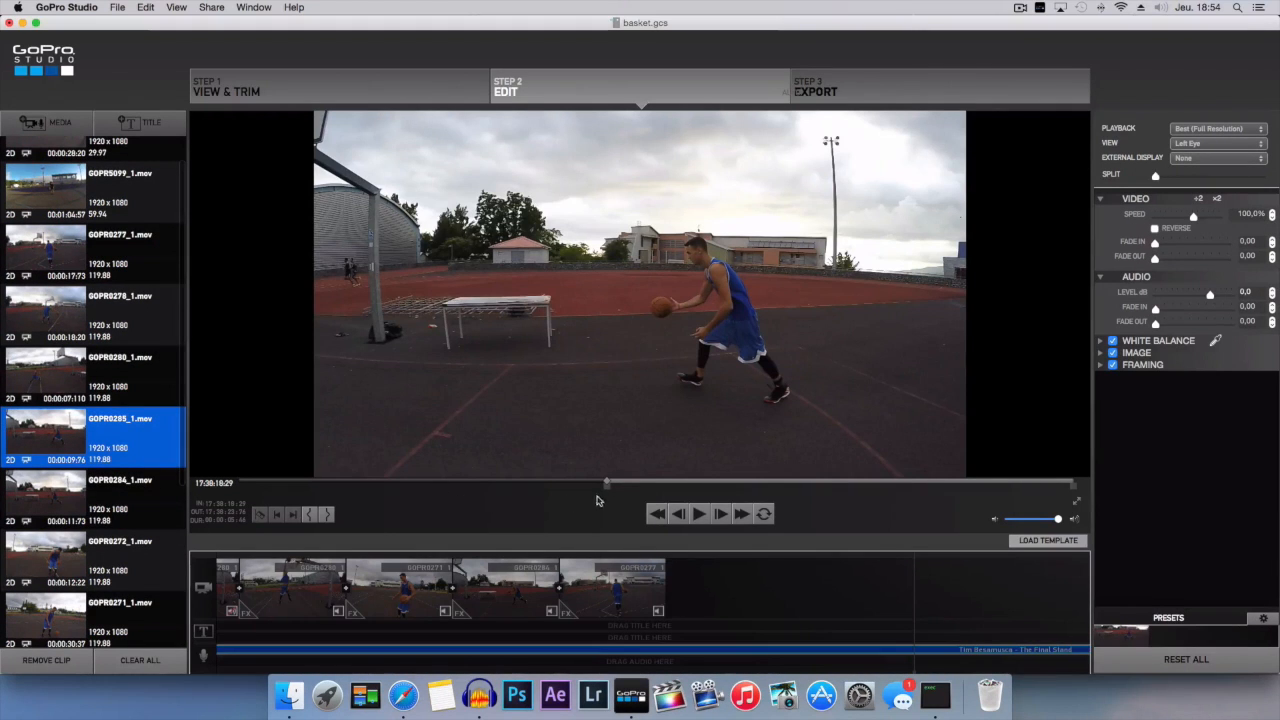
{"action": "left_click", "coordinate": [520, 574]}
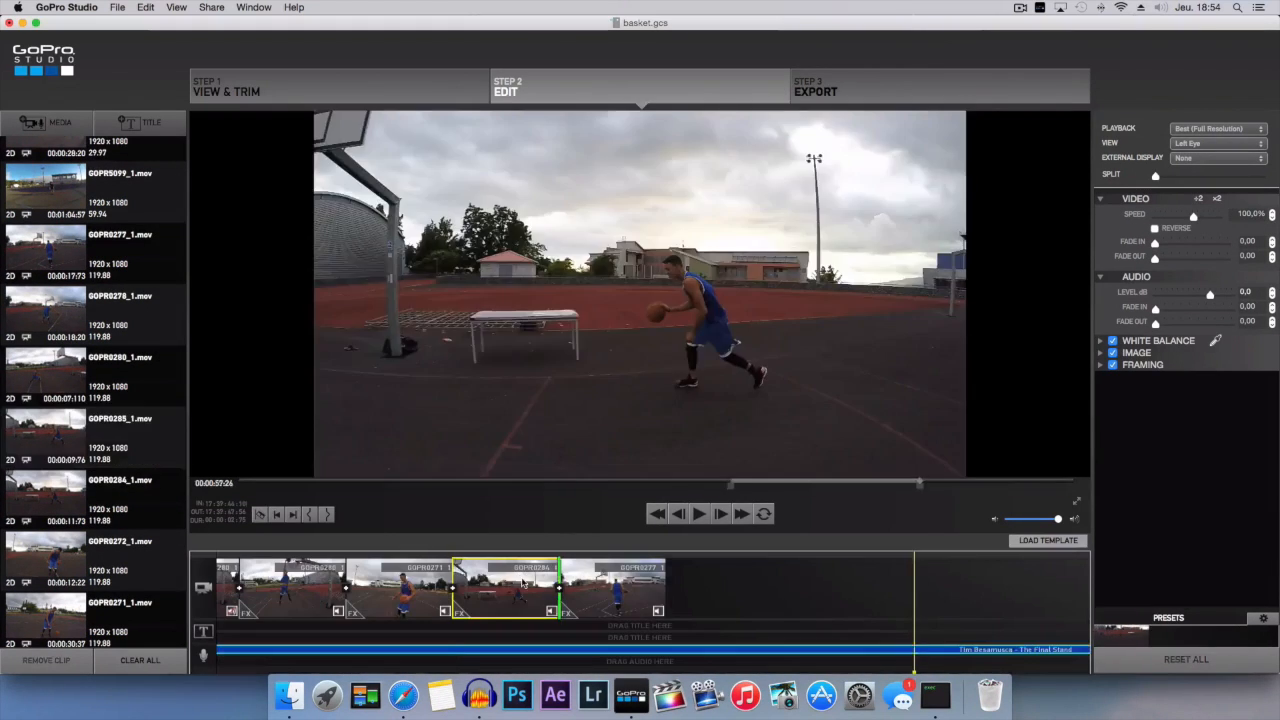
{"action": "left_click_drag", "start_coordinate": [146, 437], "coordinate": [723, 578]}
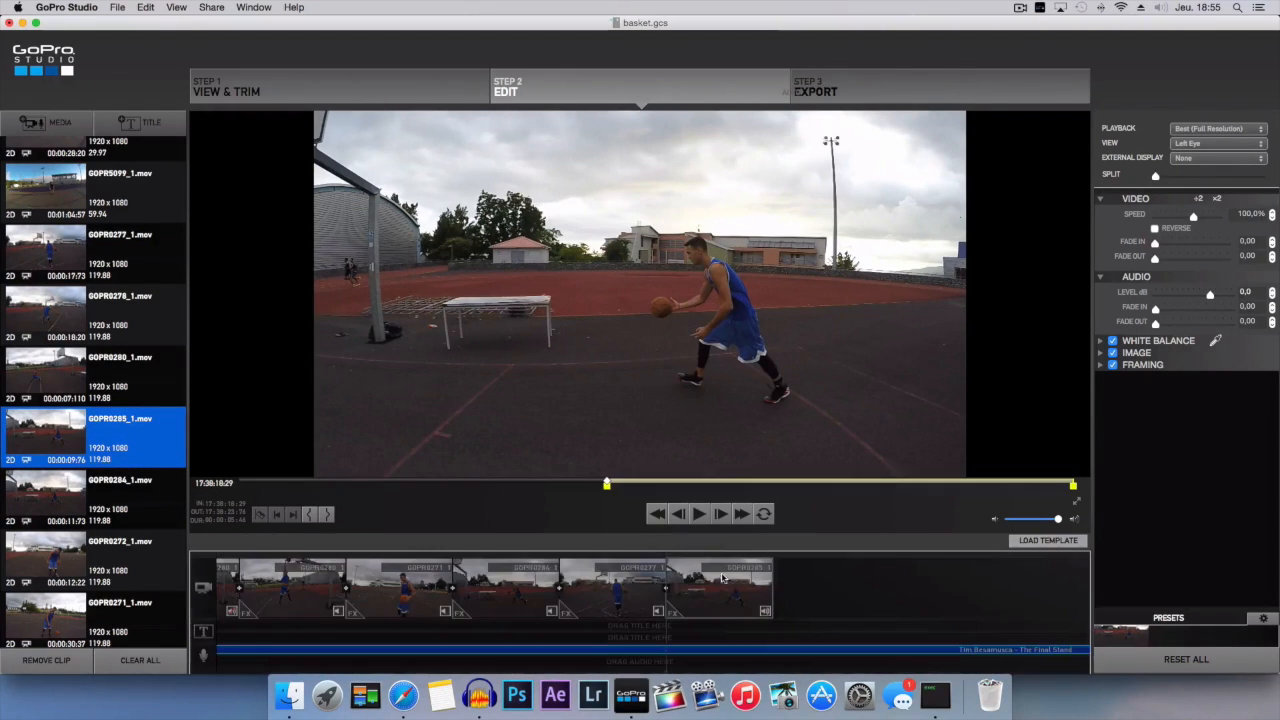
Step: Play across the cut from GOPR0277_1 to GOPR0285_1 and set GOPR0285_1's out point after the dunk at 00:00:49:05
{"action": "left_click", "coordinate": [640, 594]}
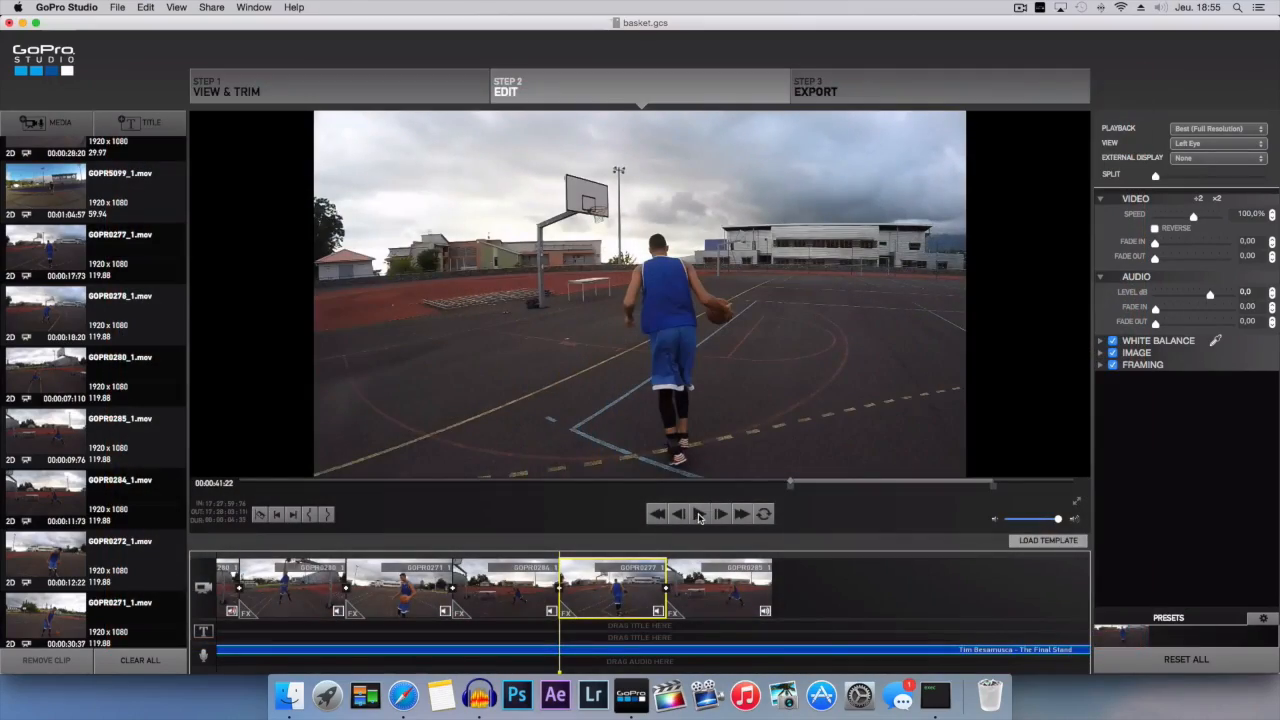
{"action": "left_click", "coordinate": [699, 515]}
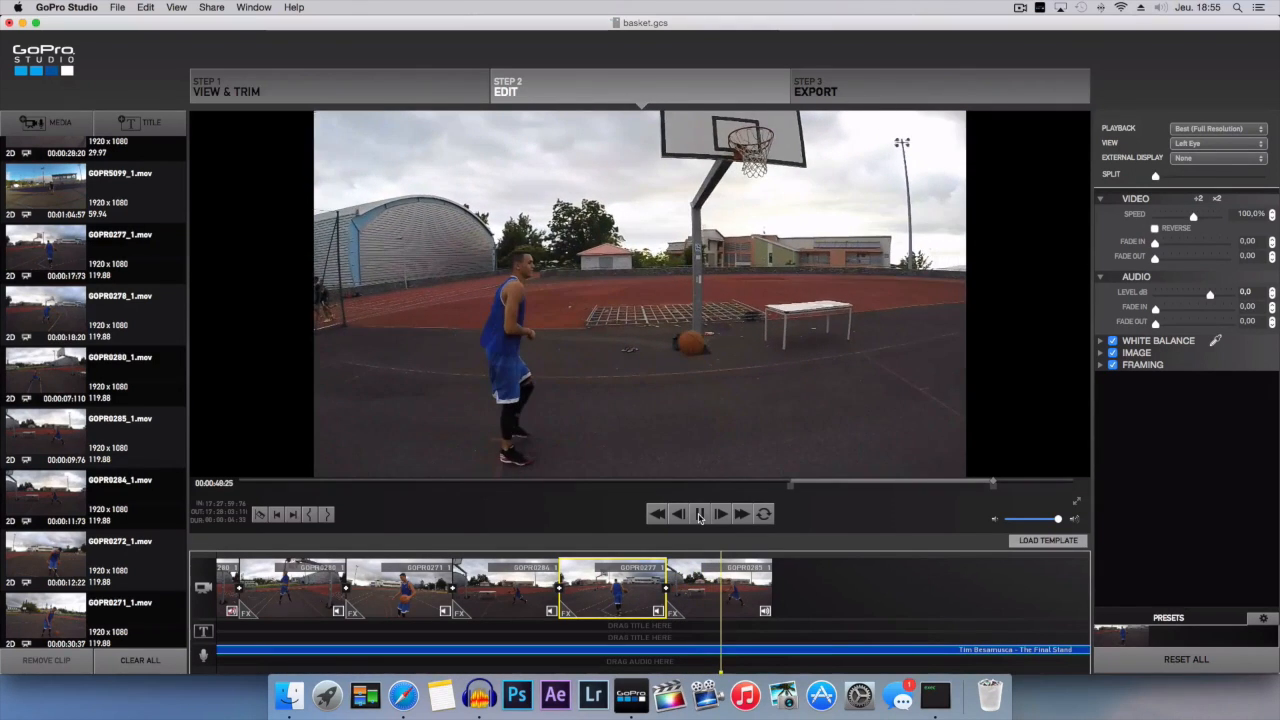
{"action": "left_click", "coordinate": [699, 515]}
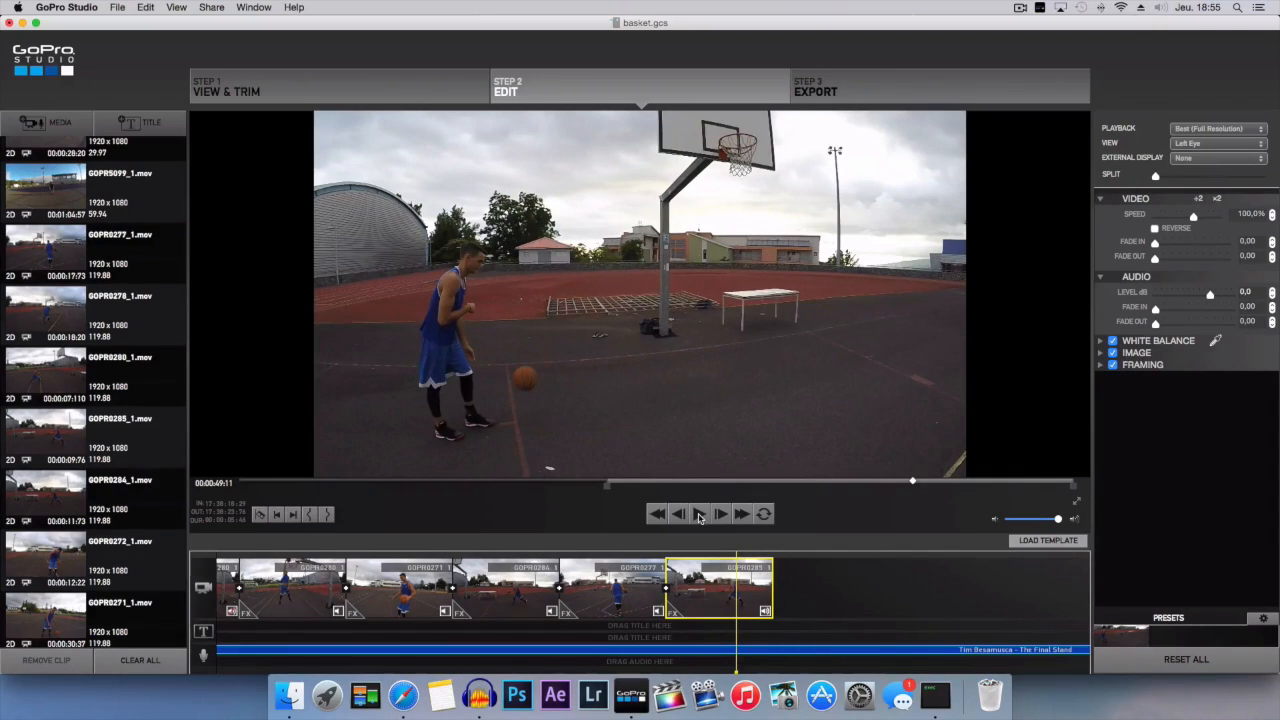
{"action": "left_click_drag", "start_coordinate": [736, 573], "coordinate": [705, 573]}
{"action": "left_click", "coordinate": [701, 514]}
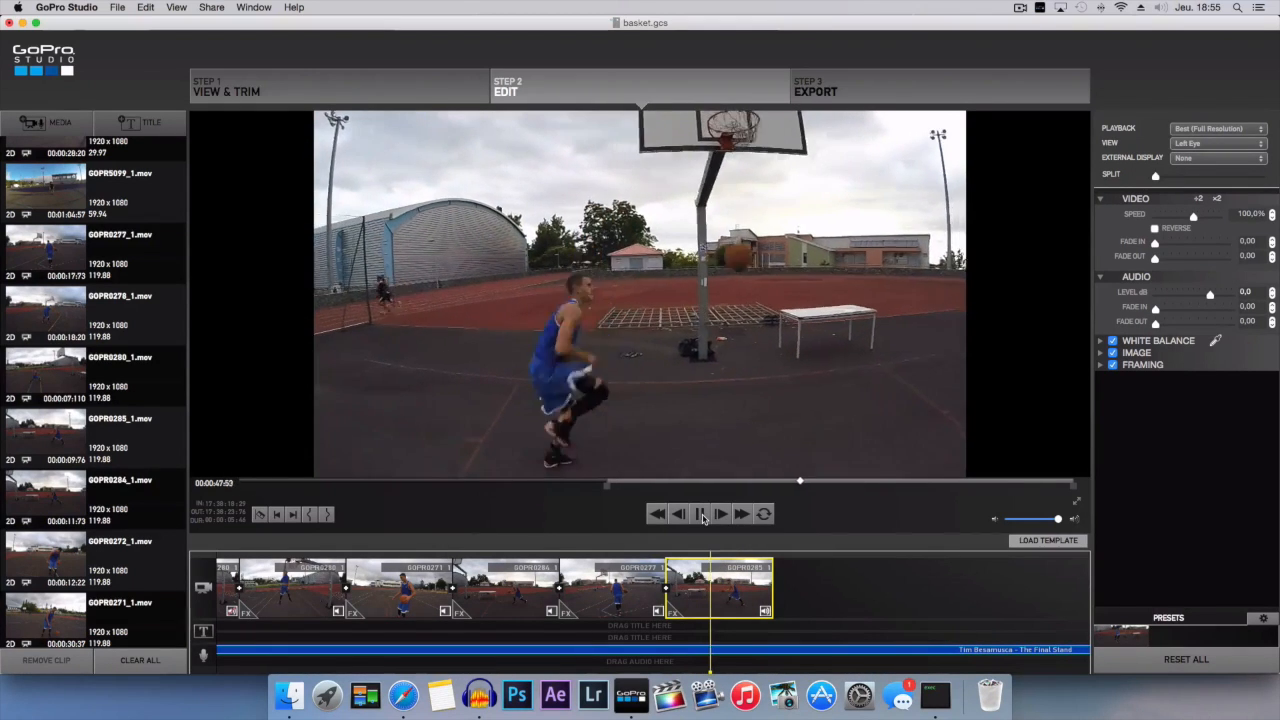
{"action": "left_click", "coordinate": [701, 514]}
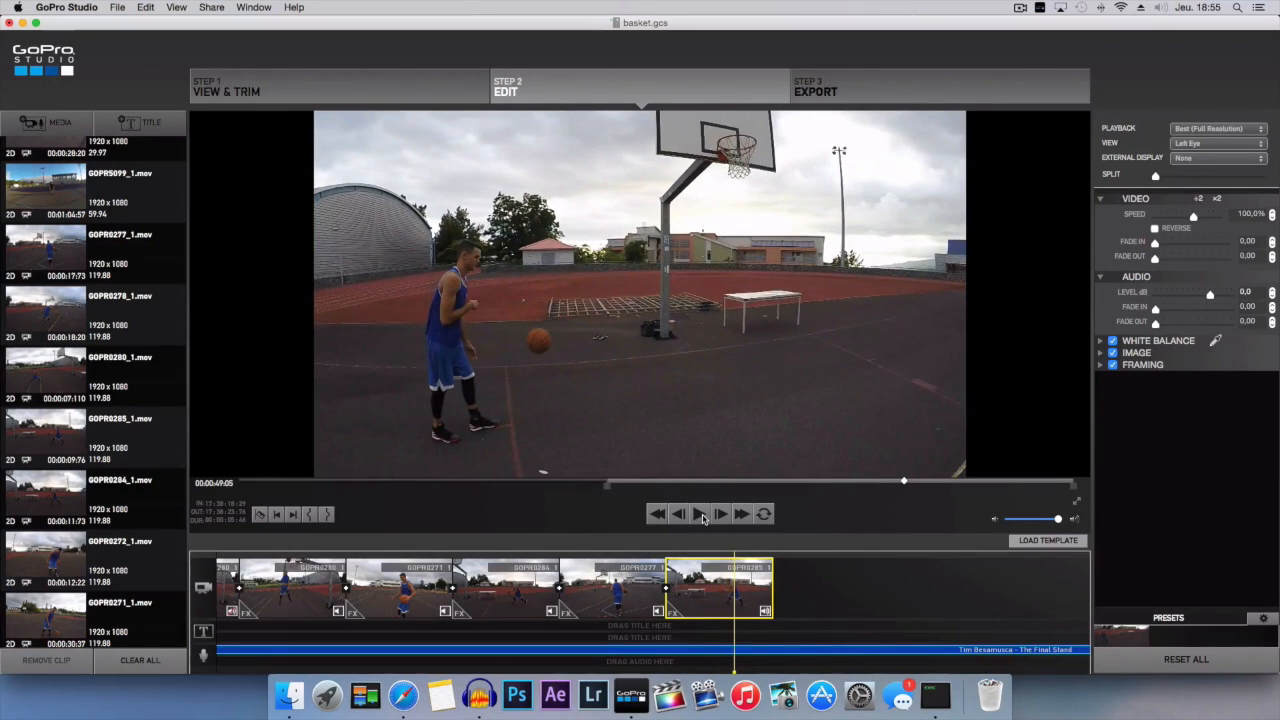
{"action": "left_click", "coordinate": [328, 515]}
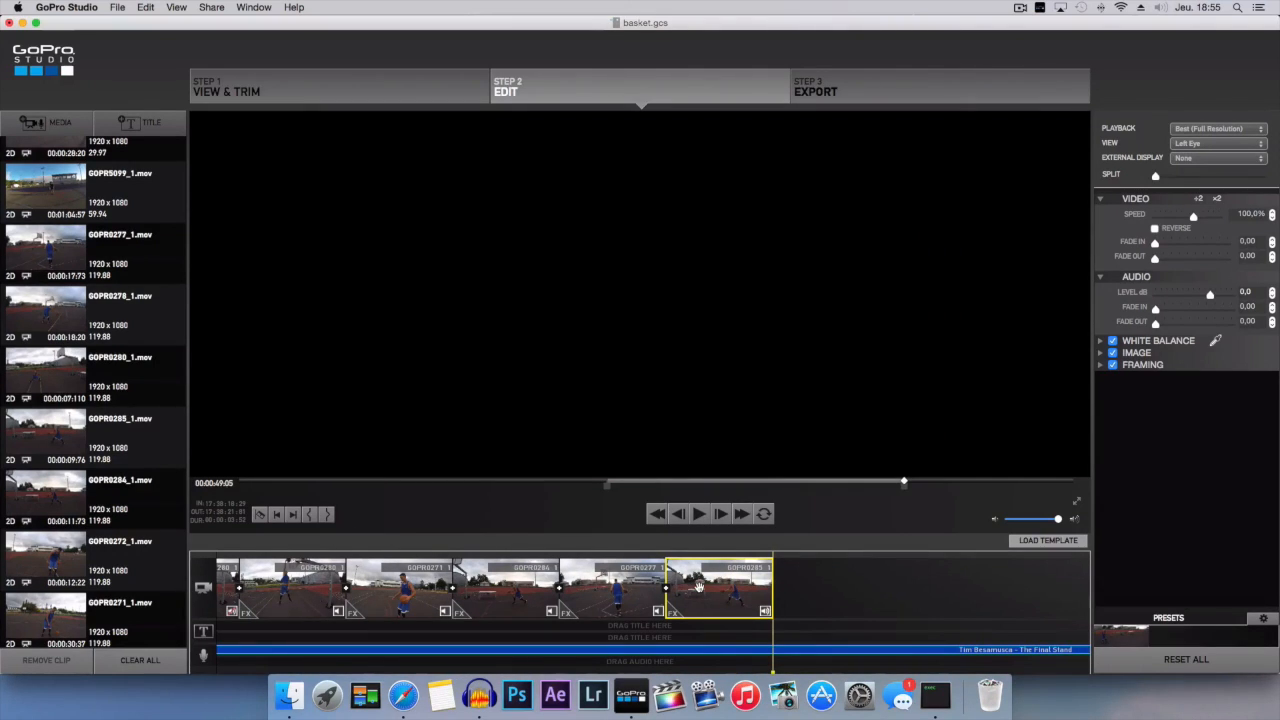
Step: Listen to the background music from the end of the GOPR0285_1 clip to about 00:00:57
{"action": "scroll", "coordinate": [706, 589], "scroll_direction": "right", "scroll_amount": 1}
{"action": "scroll", "coordinate": [706, 589], "scroll_direction": "right", "scroll_amount": 3}
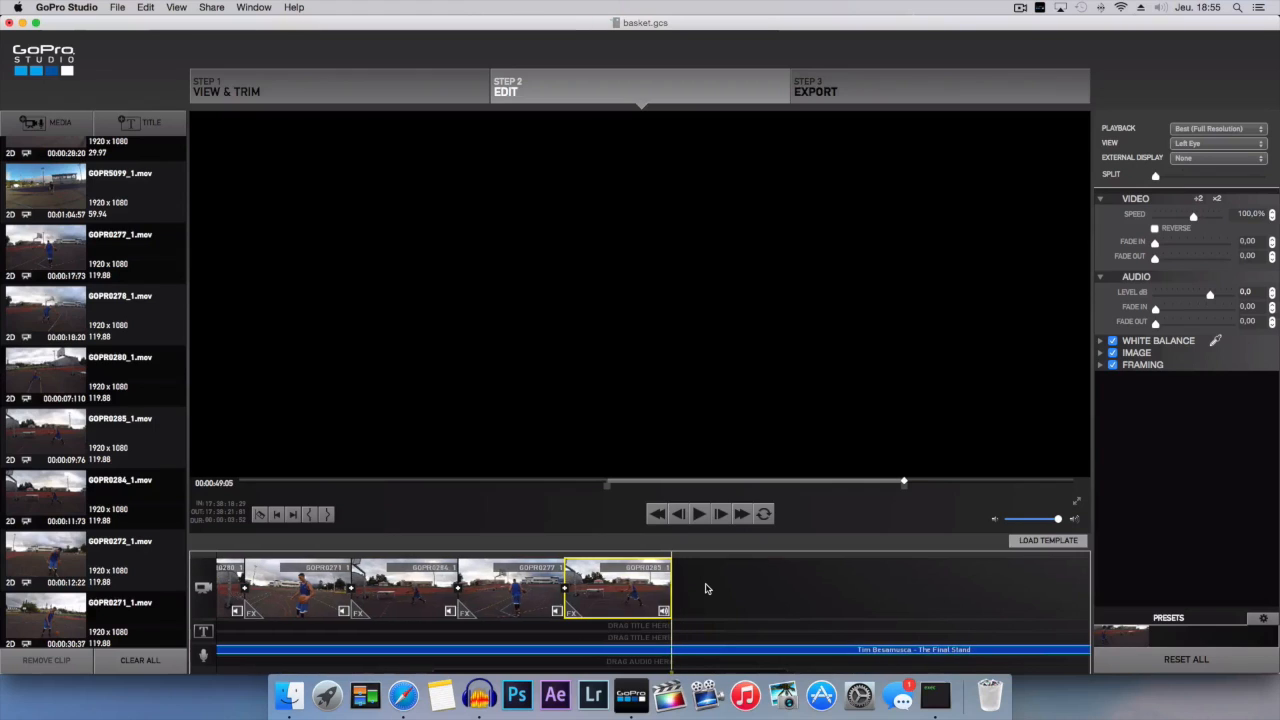
{"action": "left_click", "coordinate": [698, 516]}
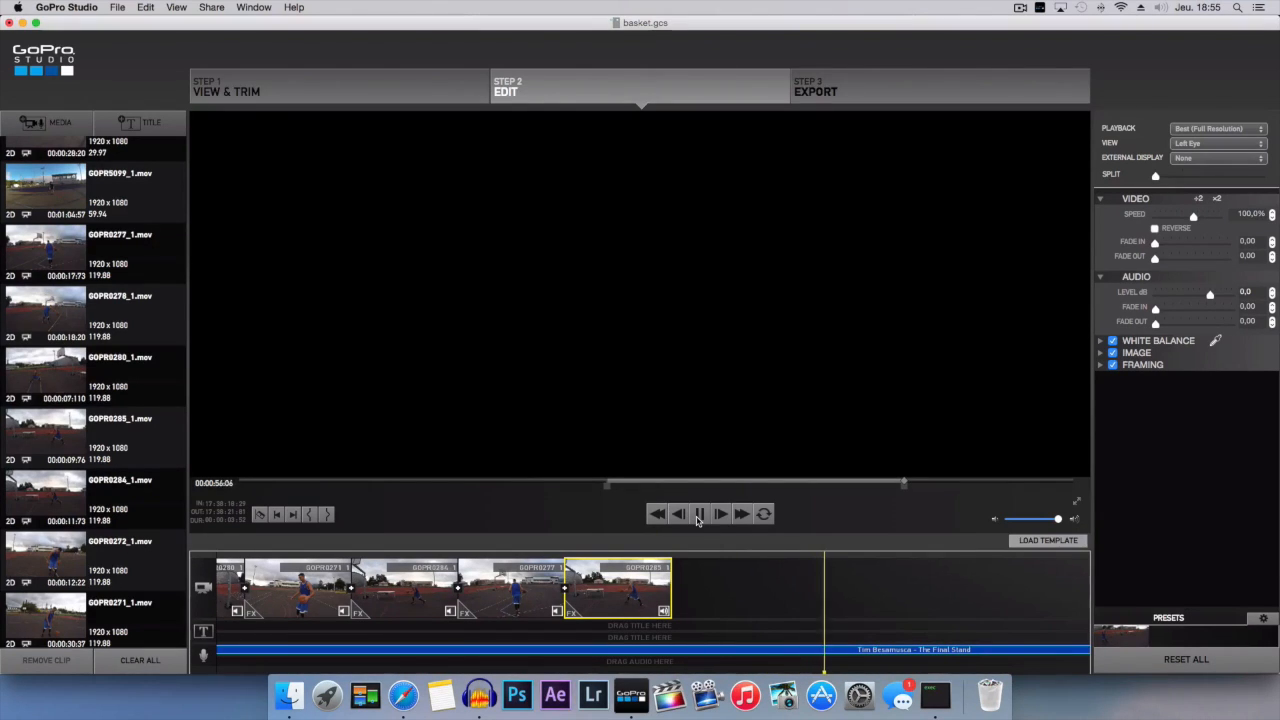
{"action": "left_click", "coordinate": [698, 515]}
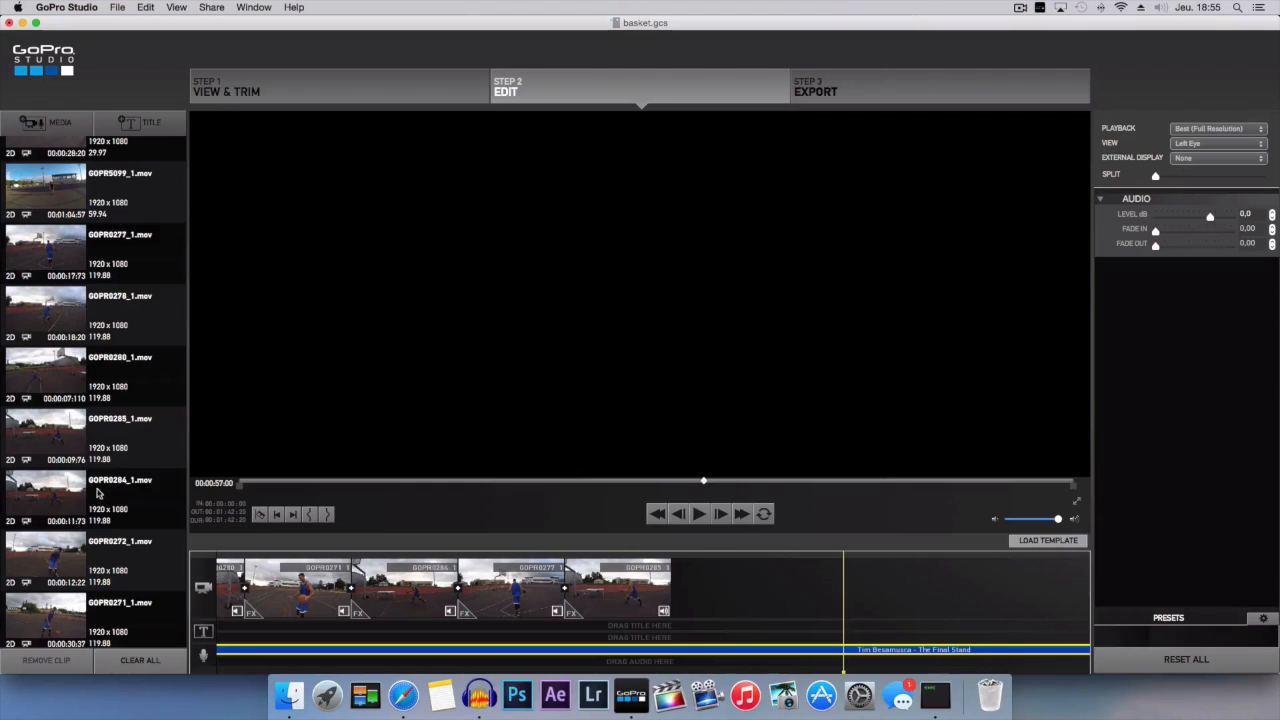
Step: Set media clip GOPR0278_1's in point at 17:28:35:104, during the run-up, and add it to the timeline after the GOPR0285_1 clip
{"action": "left_click", "coordinate": [98, 492]}
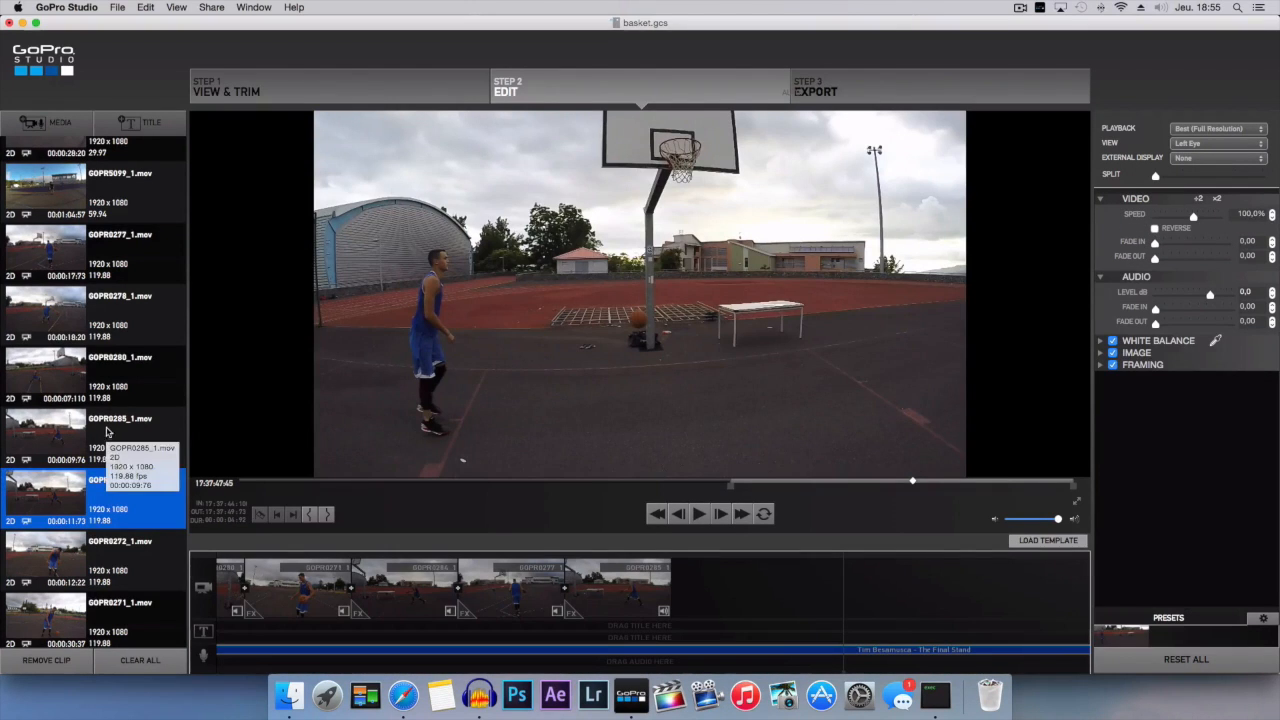
{"action": "left_click", "coordinate": [115, 364]}
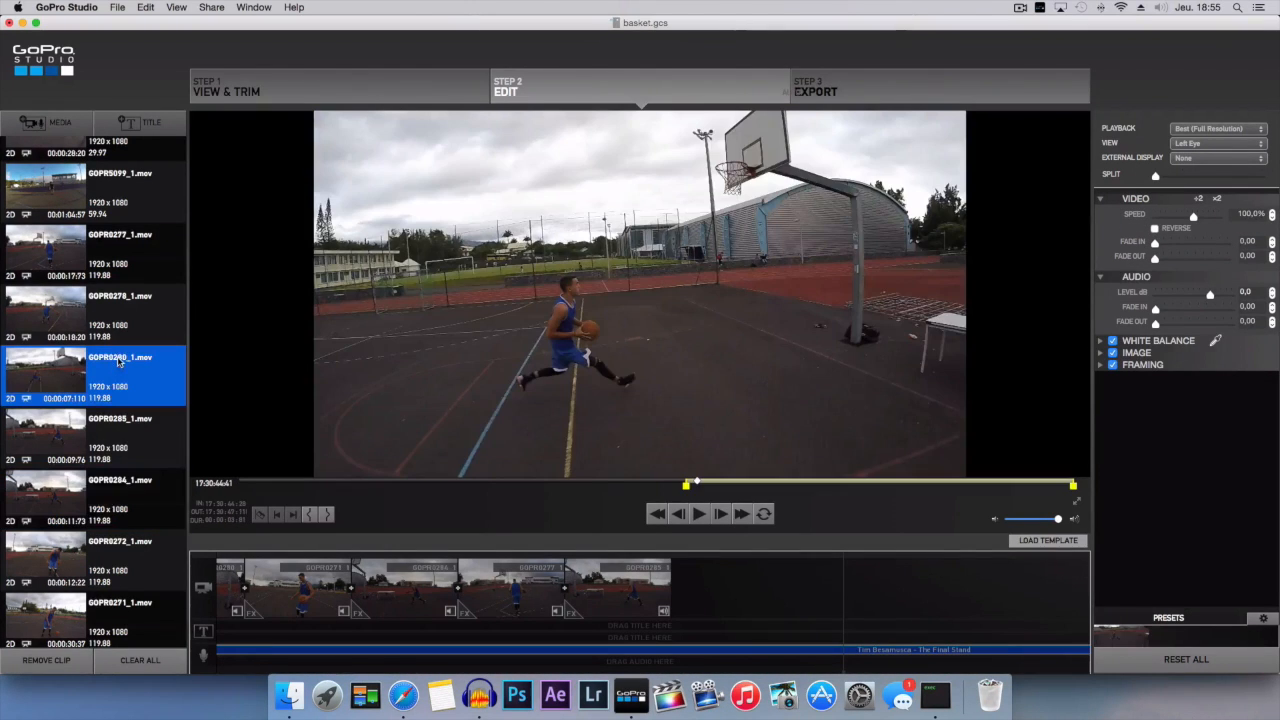
{"action": "left_click", "coordinate": [120, 300]}
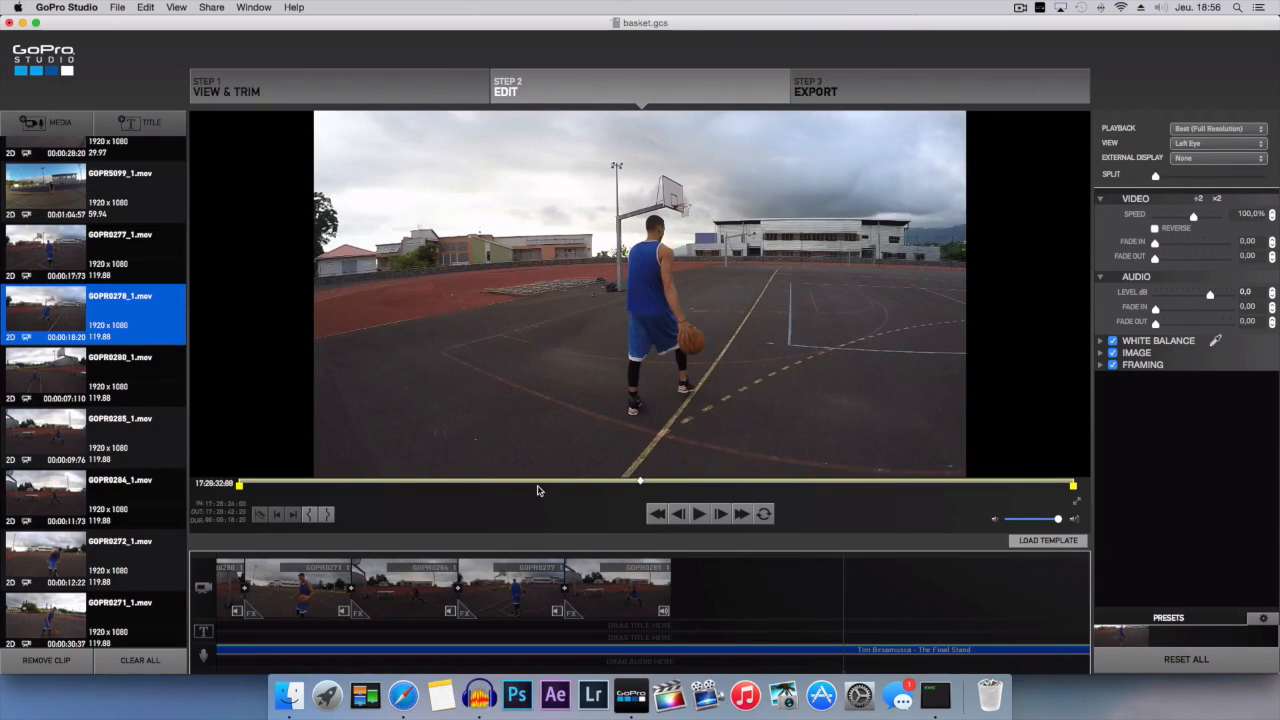
{"action": "left_click", "coordinate": [664, 482]}
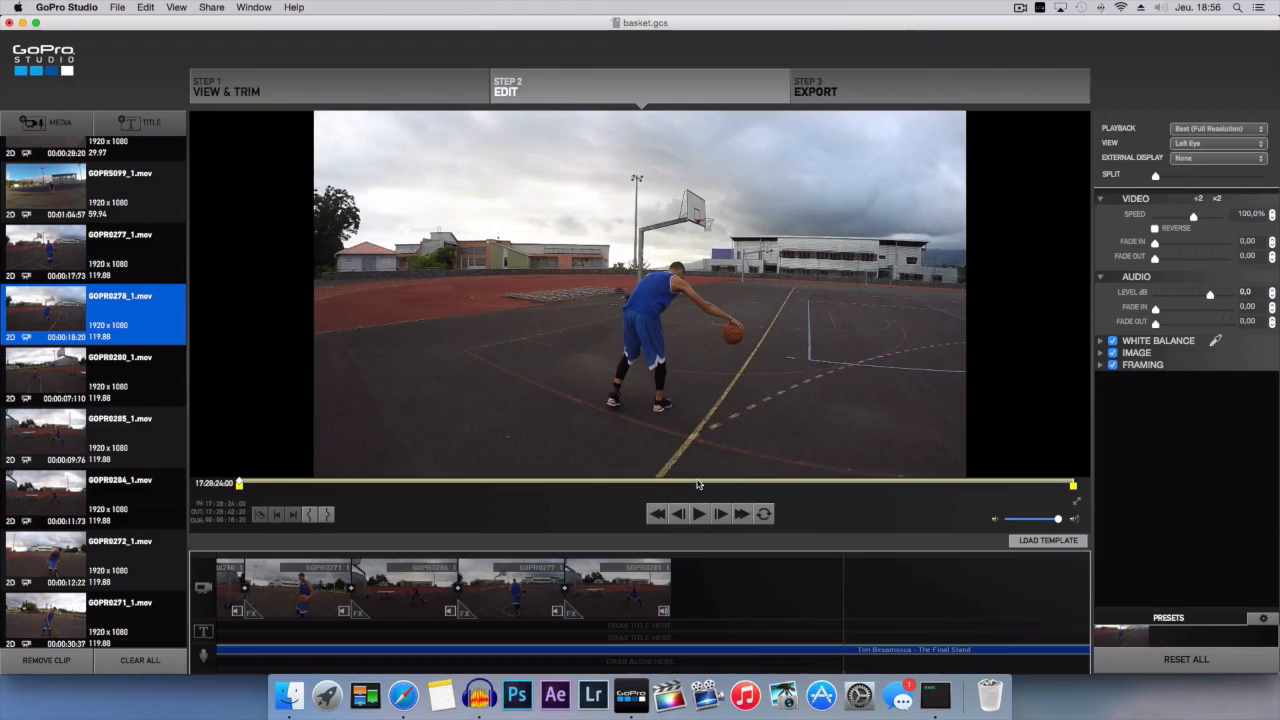
{"action": "left_click", "coordinate": [698, 483]}
{"action": "left_click_drag", "start_coordinate": [698, 483], "coordinate": [813, 484]}
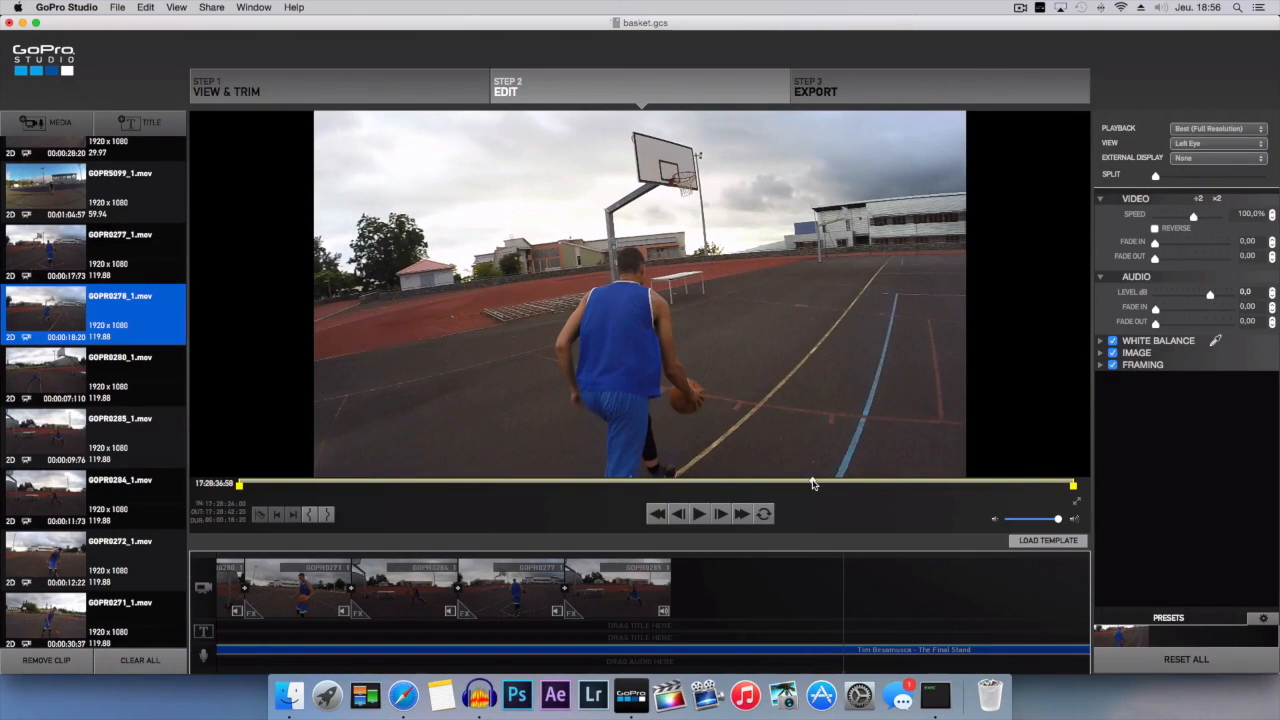
{"action": "left_click_drag", "start_coordinate": [813, 484], "coordinate": [784, 478]}
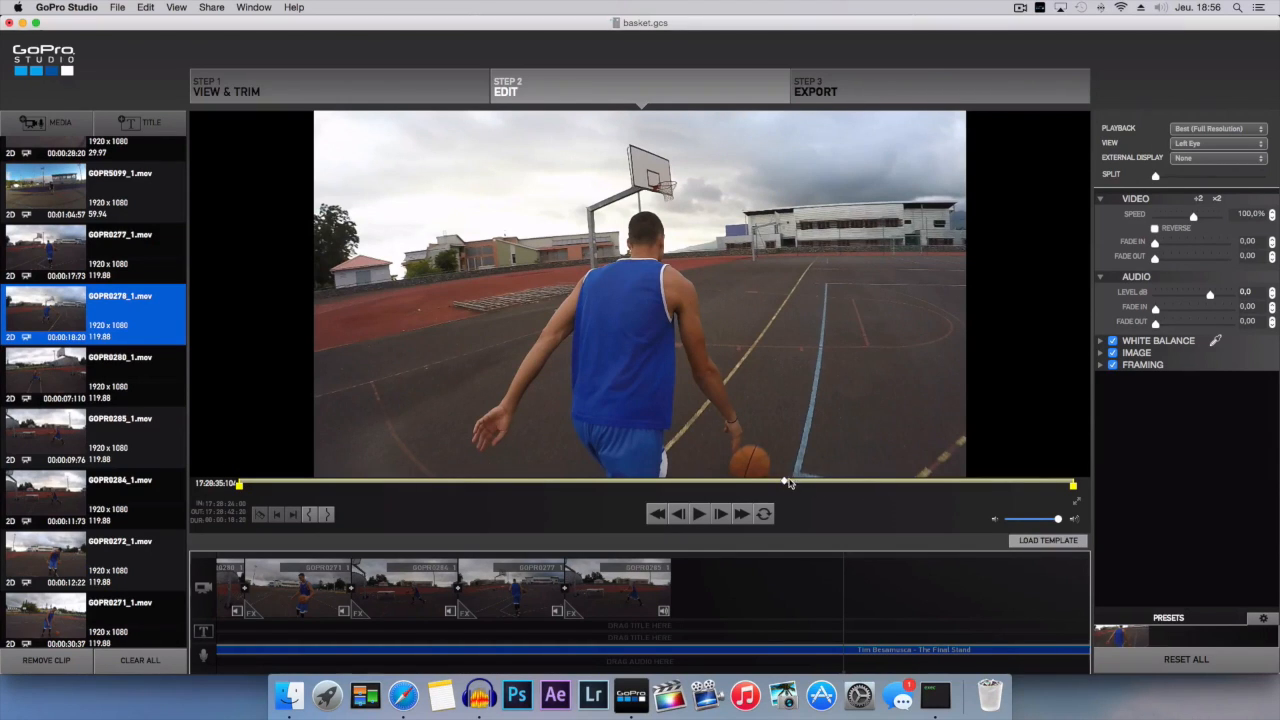
{"action": "left_click", "coordinate": [310, 514]}
{"action": "mouse_move", "coordinate": [54, 317]}
{"action": "left_mouse_down"}
{"action": "mouse_move", "coordinate": [237, 331]}
{"action": "mouse_move", "coordinate": [765, 603]}
{"action": "left_mouse_up"}
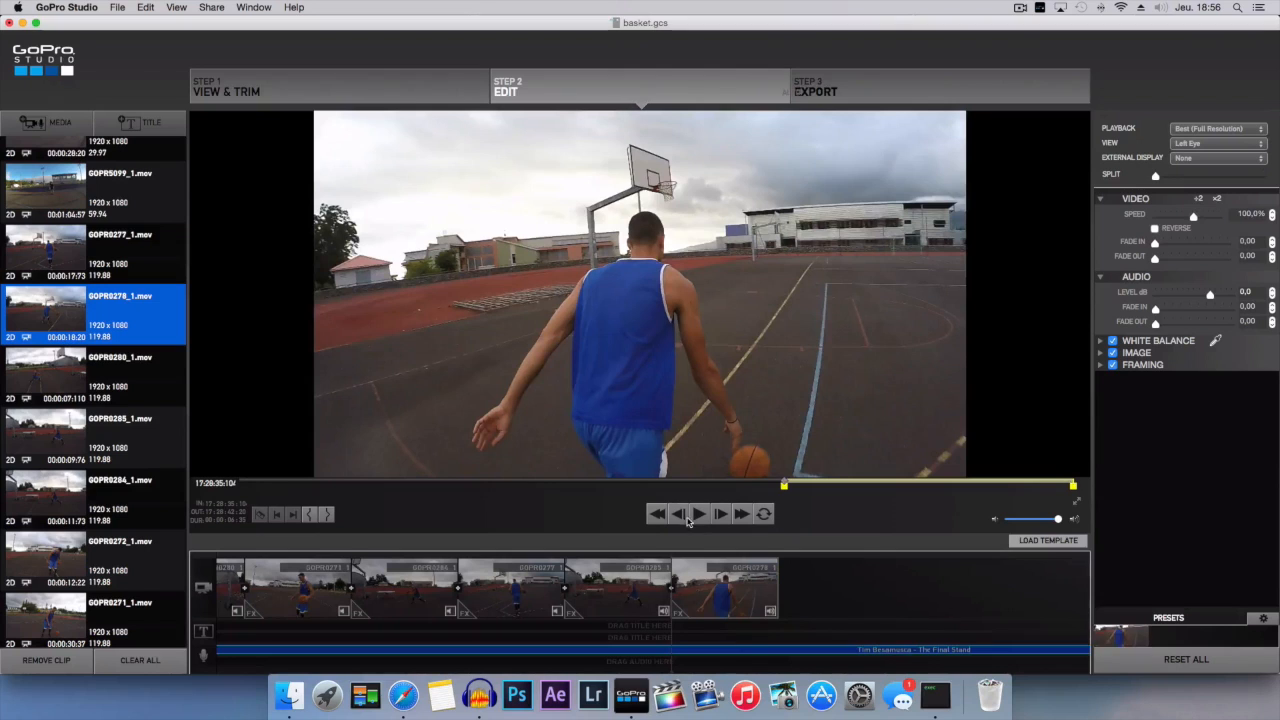
Step: Play the GOPR0278_1 timeline clip and set its out point after the dunk at 00:00:53:17
{"action": "left_click", "coordinate": [672, 614]}
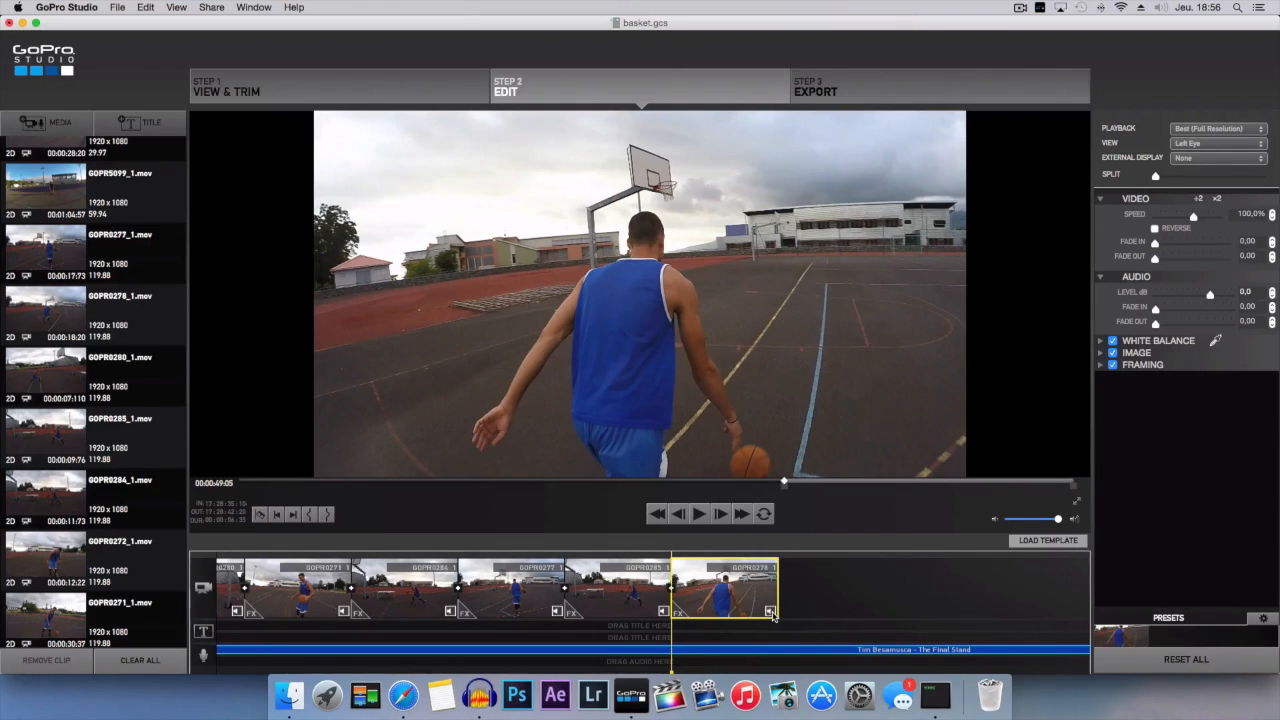
{"action": "left_click", "coordinate": [703, 514]}
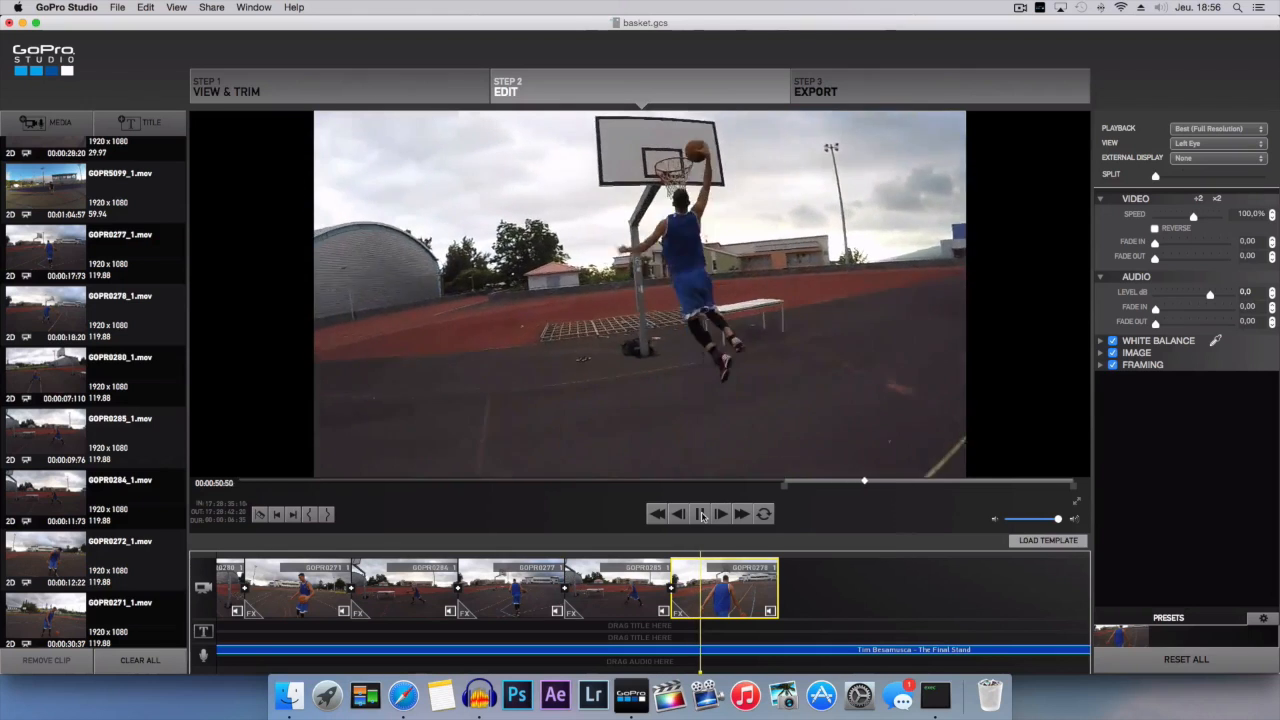
{"action": "left_click", "coordinate": [703, 514]}
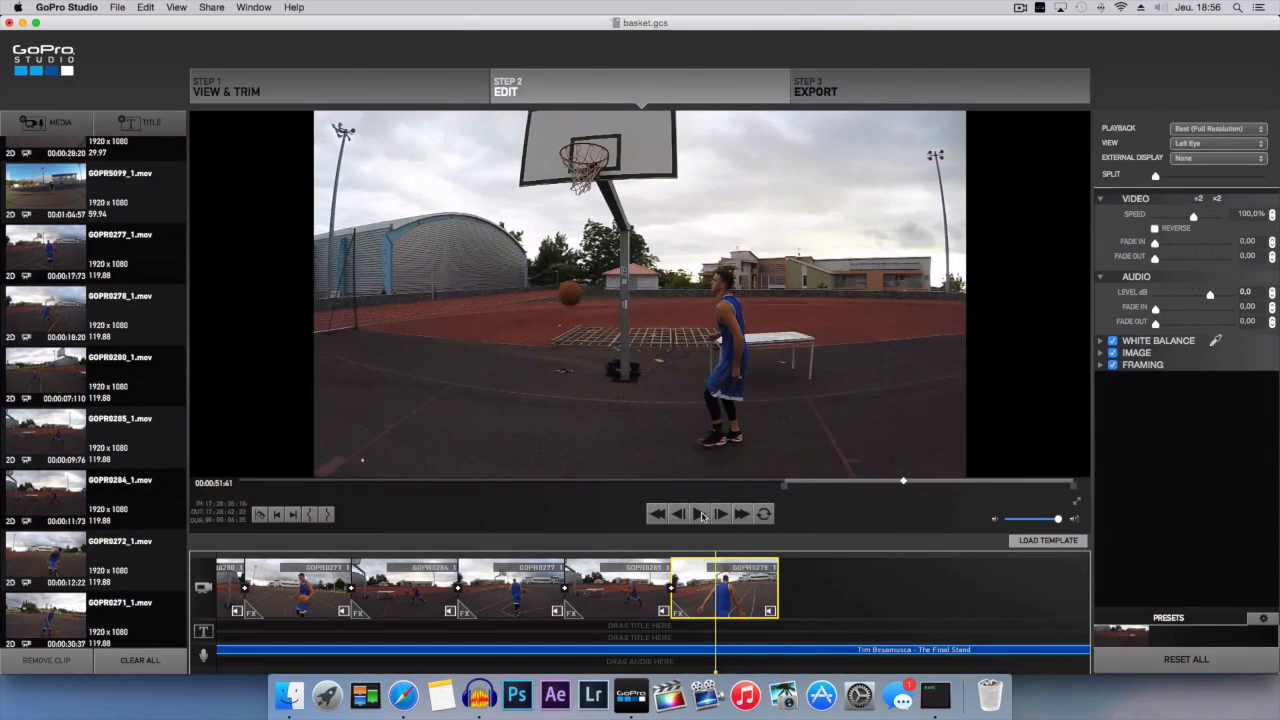
{"action": "left_click", "coordinate": [703, 514]}
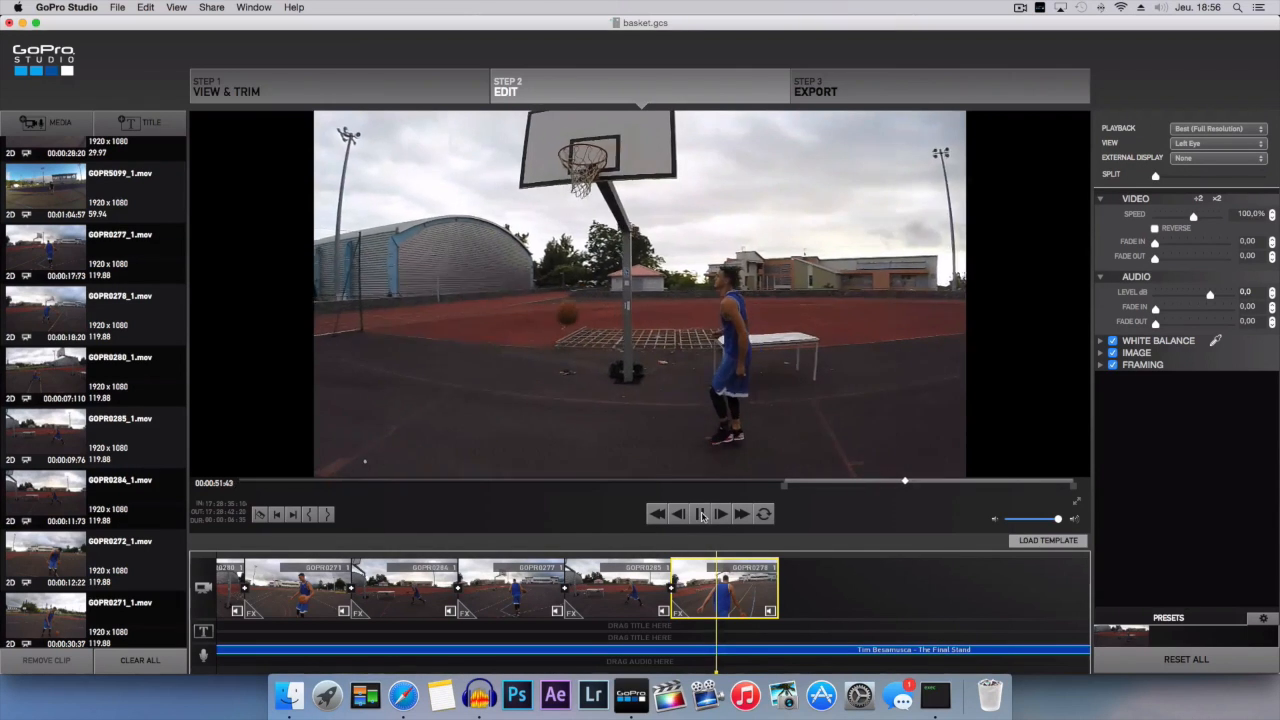
{"action": "left_click", "coordinate": [703, 514]}
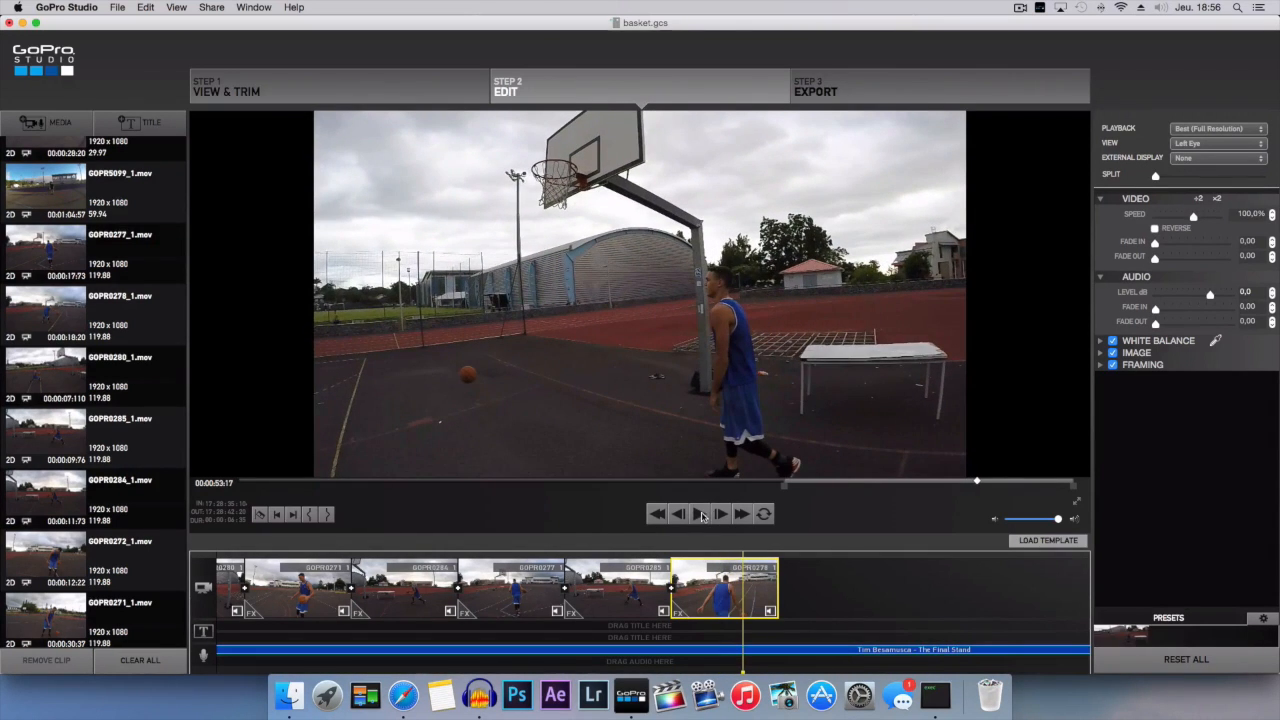
{"action": "left_click", "coordinate": [328, 515]}
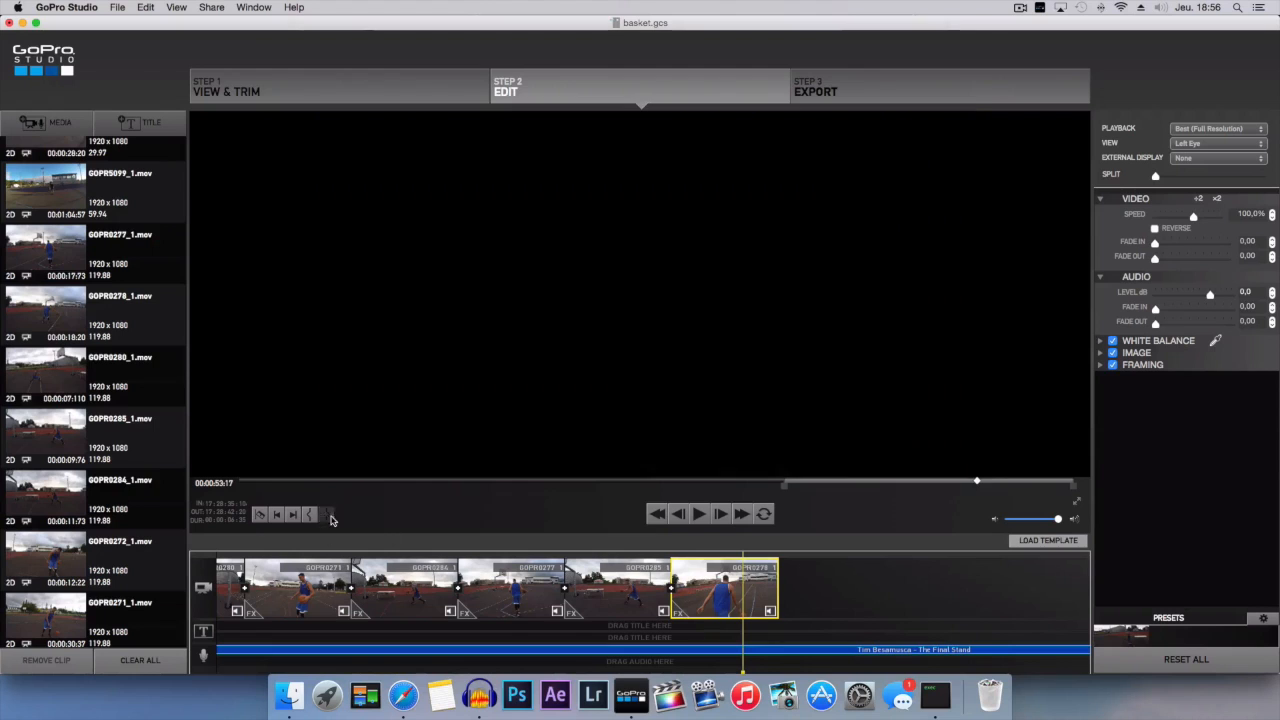
Step: Insert media clip GOPR5099_1 into the timeline between the GOPR0285_1 and GOPR0278_1 clips
{"action": "left_click", "coordinate": [134, 265]}
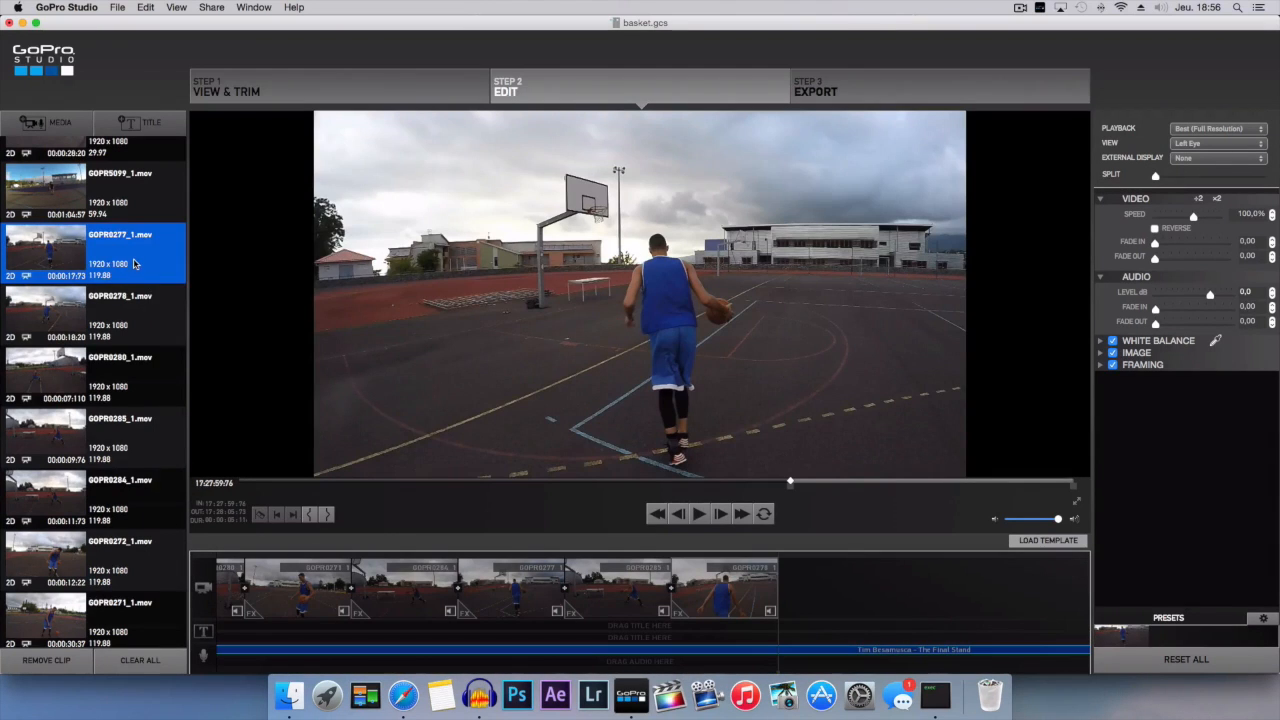
{"action": "scroll", "coordinate": [134, 258], "scroll_direction": "up", "scroll_amount": 1}
{"action": "left_click", "coordinate": [134, 250]}
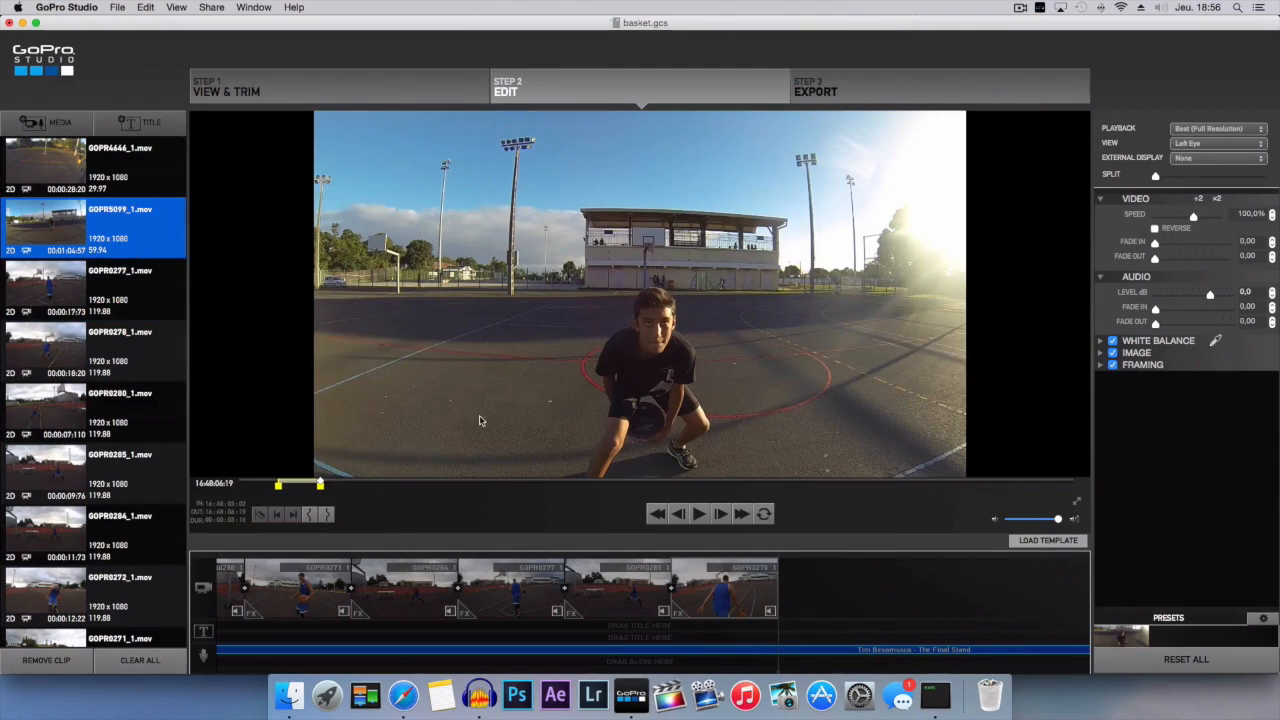
{"action": "mouse_move", "coordinate": [320, 484]}
{"action": "left_mouse_down"}
{"action": "mouse_move", "coordinate": [282, 484]}
{"action": "mouse_move", "coordinate": [319, 484]}
{"action": "left_mouse_up"}
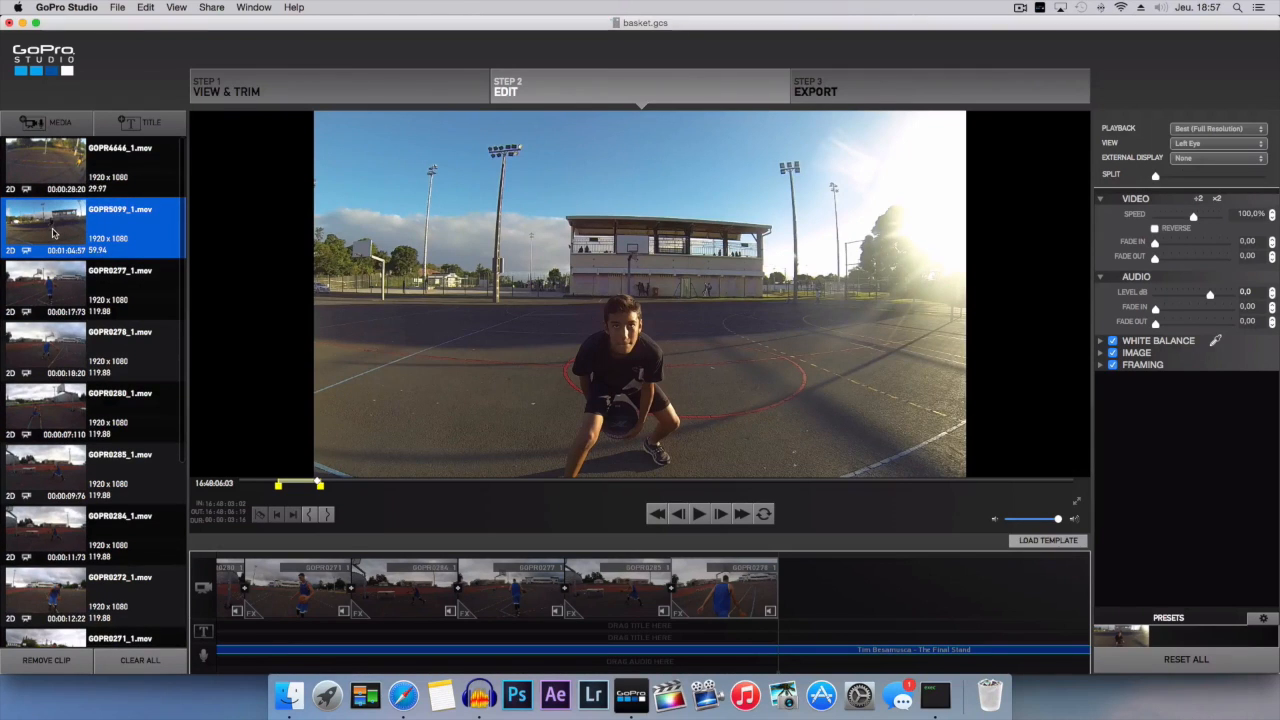
{"action": "left_click_drag", "start_coordinate": [48, 231], "coordinate": [648, 597]}
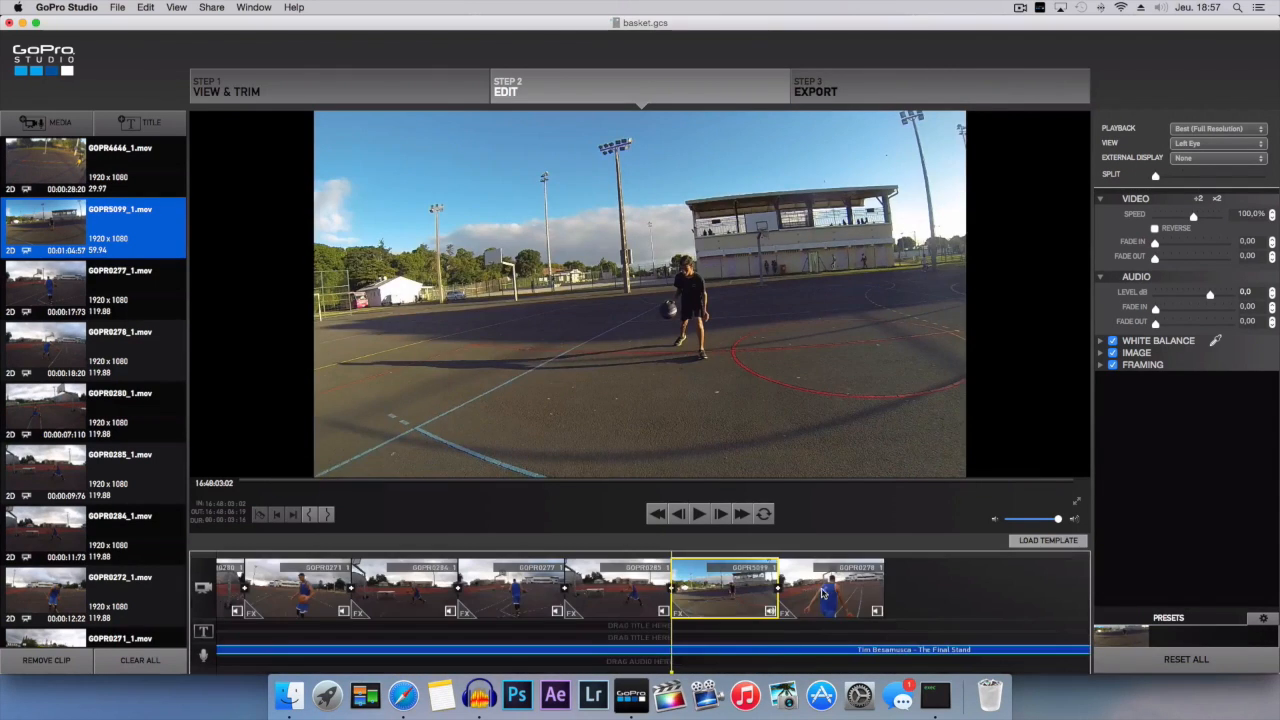
Step: Play the timeline from the GOPR5099_1 clip through the end of GOPR0278_1 to check the cuts, and replay GOPR0278_1
{"action": "left_click", "coordinate": [830, 584]}
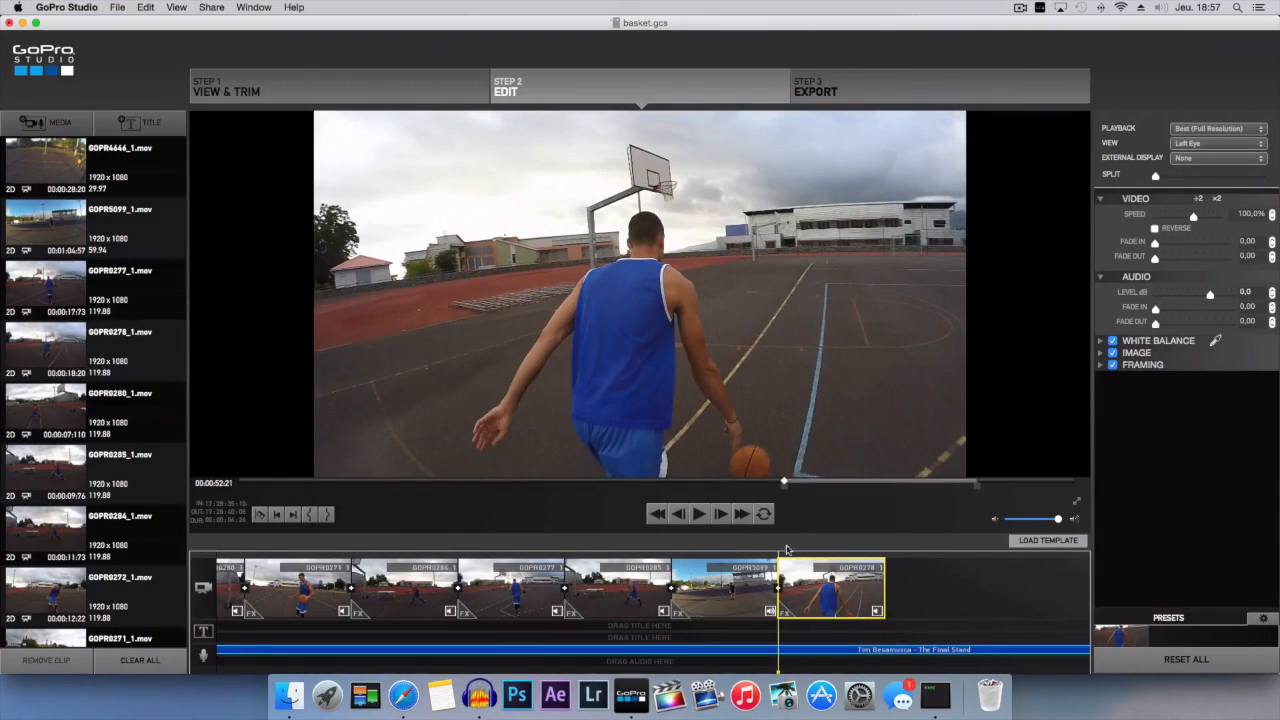
{"action": "left_click", "coordinate": [740, 576]}
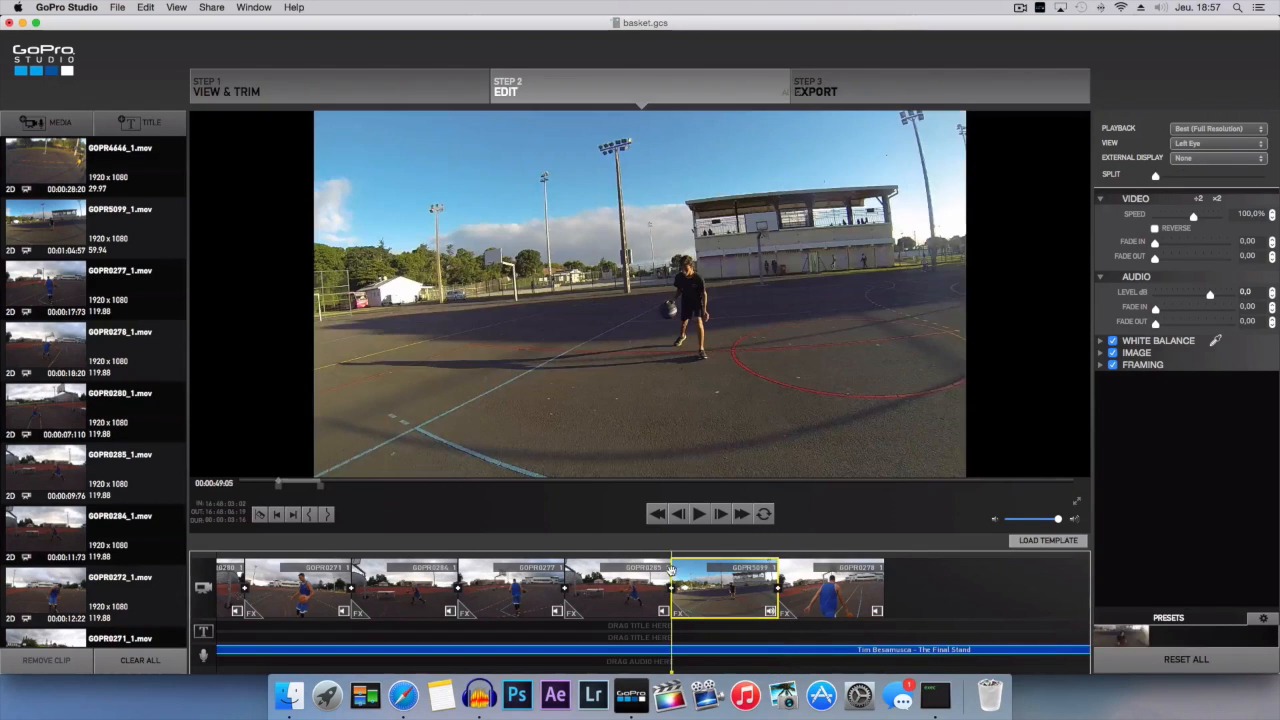
{"action": "left_click", "coordinate": [699, 514]}
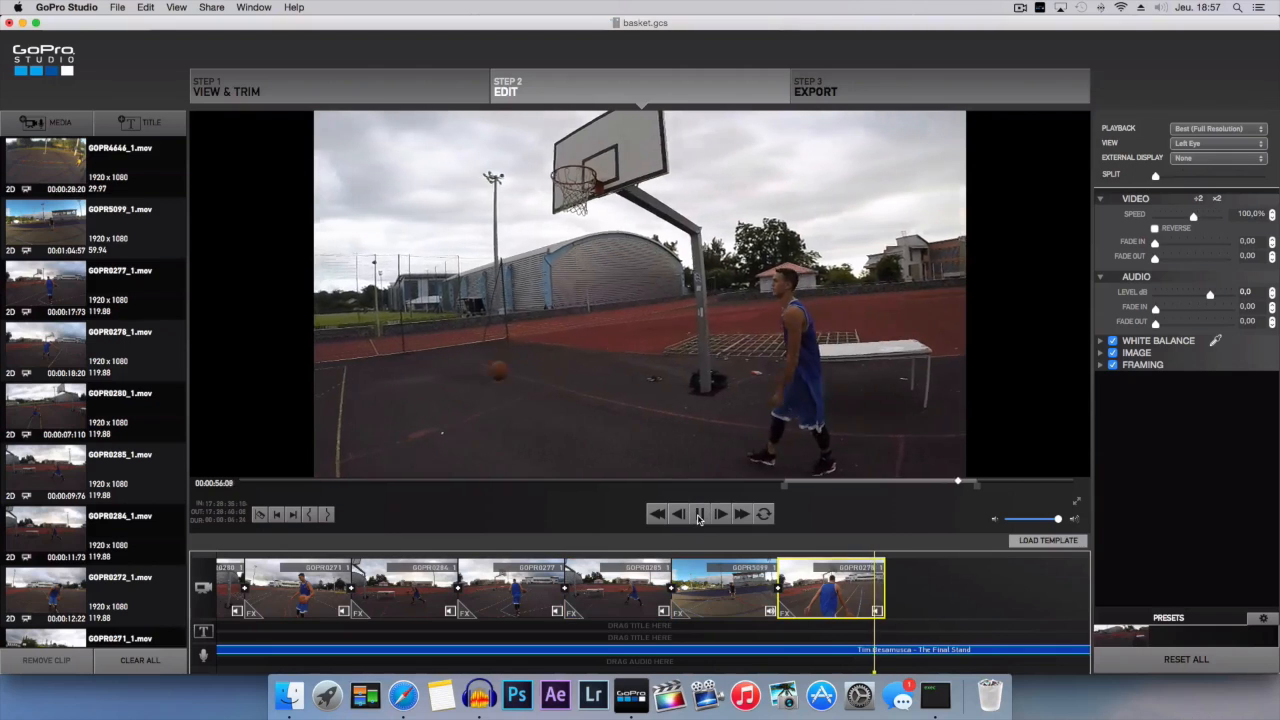
{"action": "left_click", "coordinate": [800, 594]}
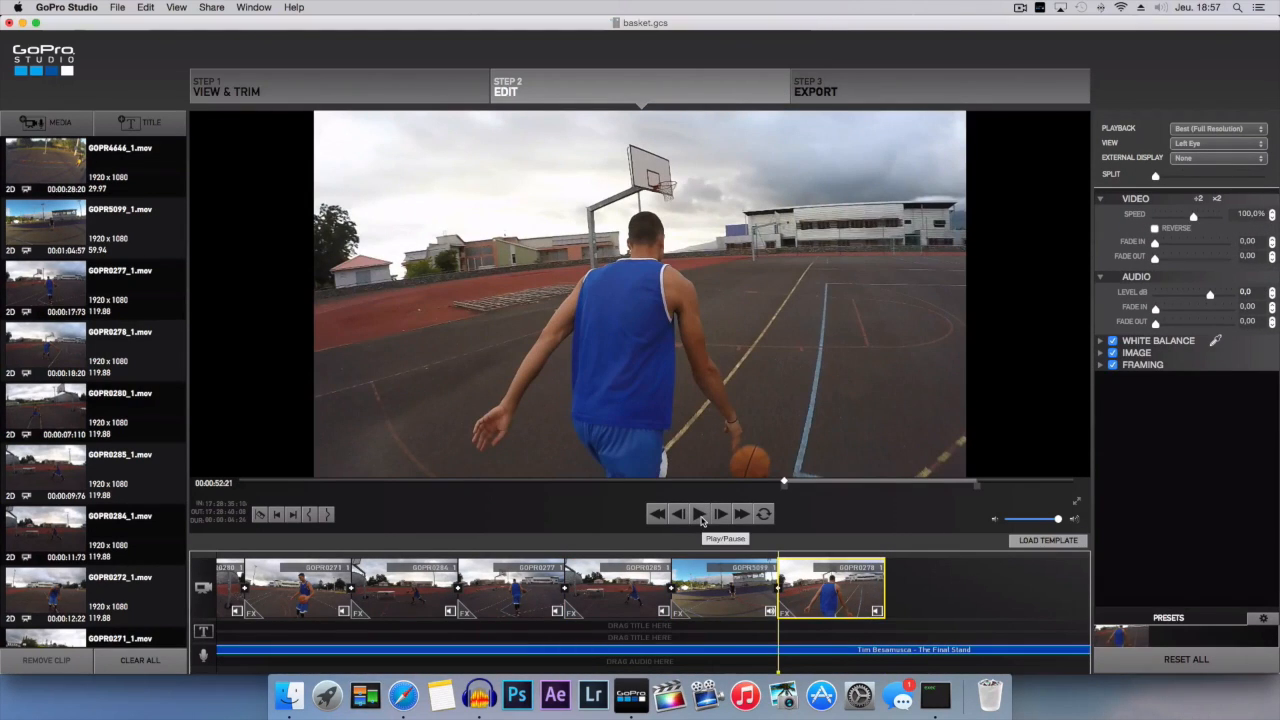
{"action": "left_click", "coordinate": [700, 514]}
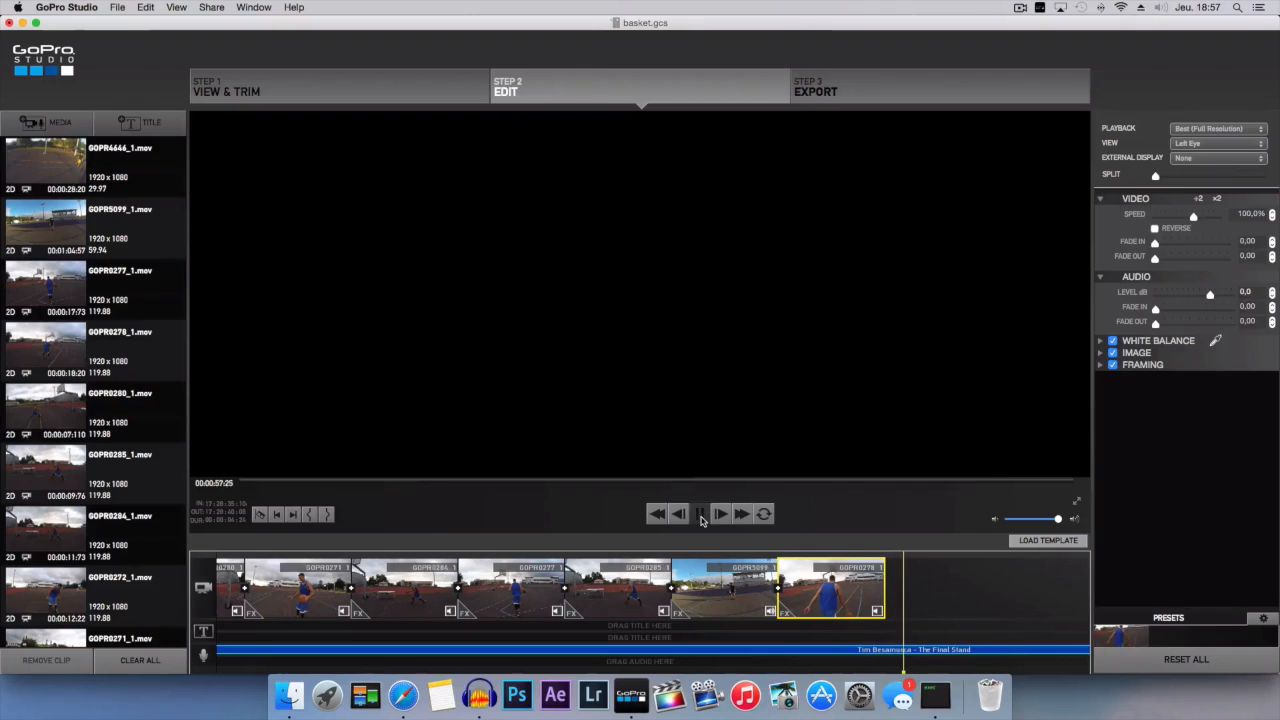
{"action": "left_click", "coordinate": [700, 514]}
Step: Add intro.mov to the end of the timeline, directly after the GOPR0278_1 clip
{"action": "scroll", "coordinate": [96, 459], "scroll_direction": "down", "scroll_amount": 6}
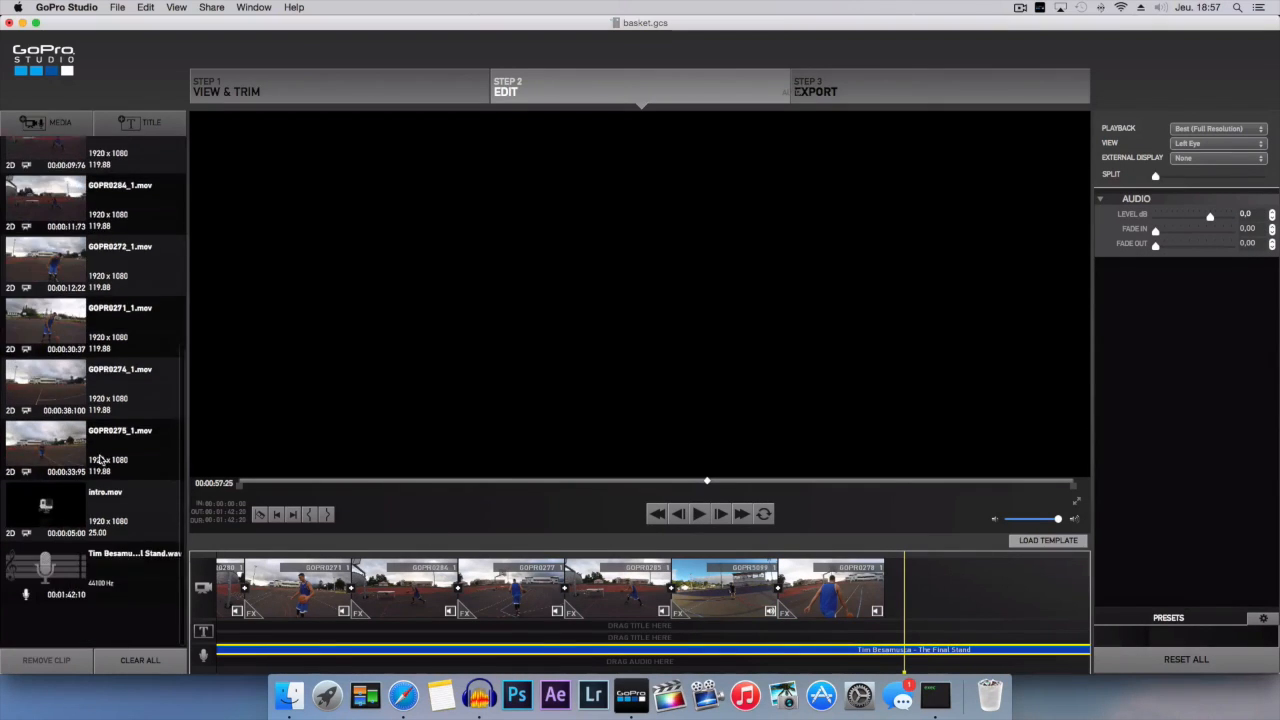
{"action": "scroll", "coordinate": [341, 585], "scroll_direction": "left", "scroll_amount": 1}
{"action": "scroll", "coordinate": [341, 585], "scroll_direction": "left", "scroll_amount": 8}
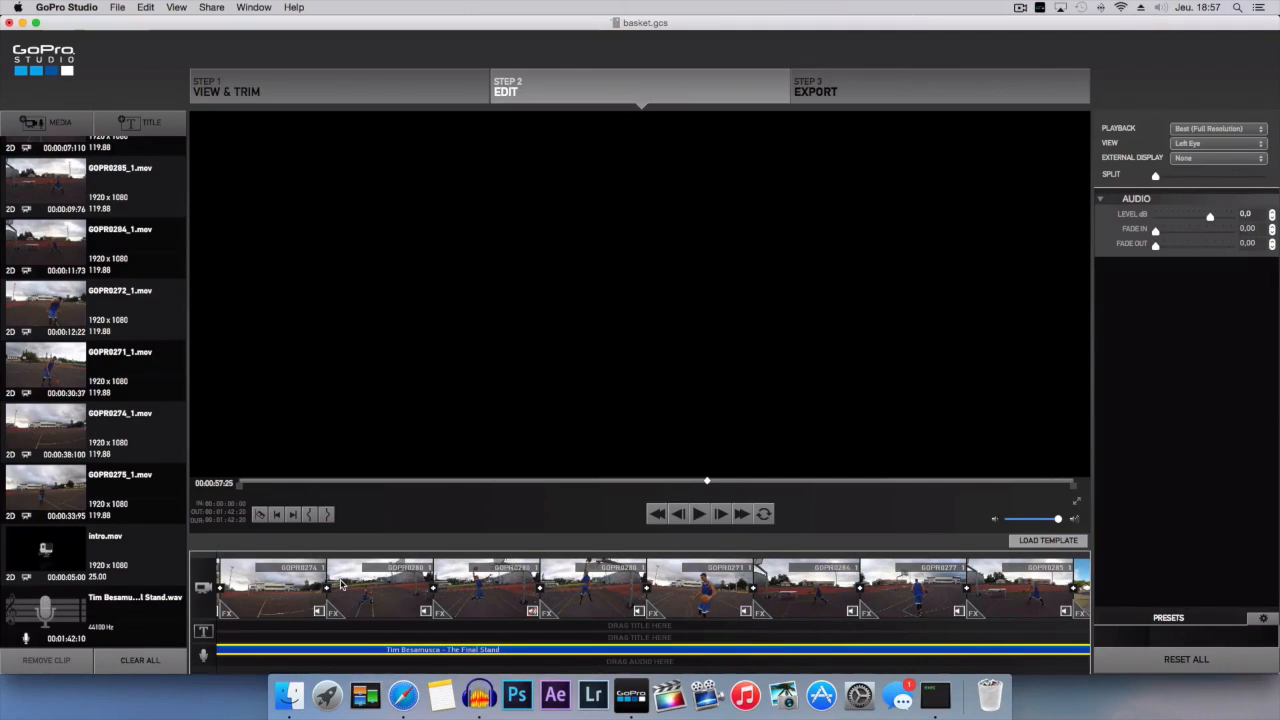
{"action": "scroll", "coordinate": [505, 587], "scroll_direction": "right", "scroll_amount": 10}
{"action": "scroll", "coordinate": [505, 587], "scroll_direction": "right", "scroll_amount": 3}
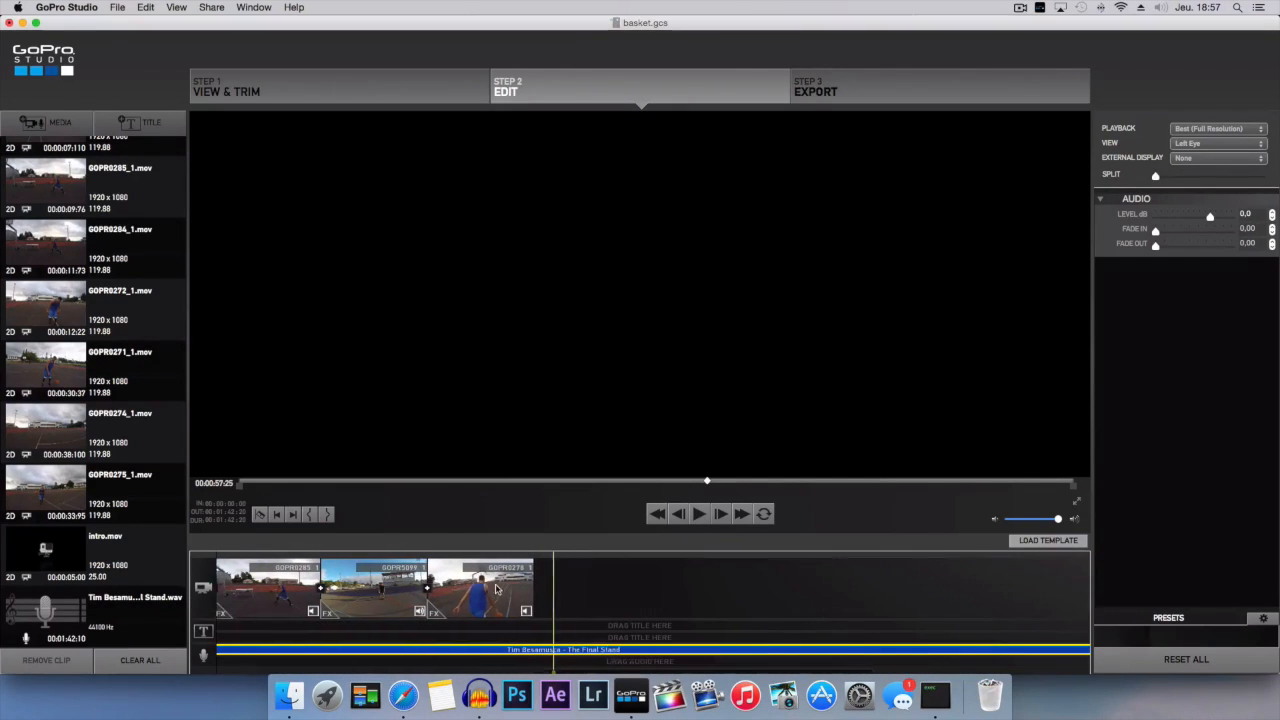
{"action": "scroll", "coordinate": [97, 553], "scroll_direction": "up", "scroll_amount": 1}
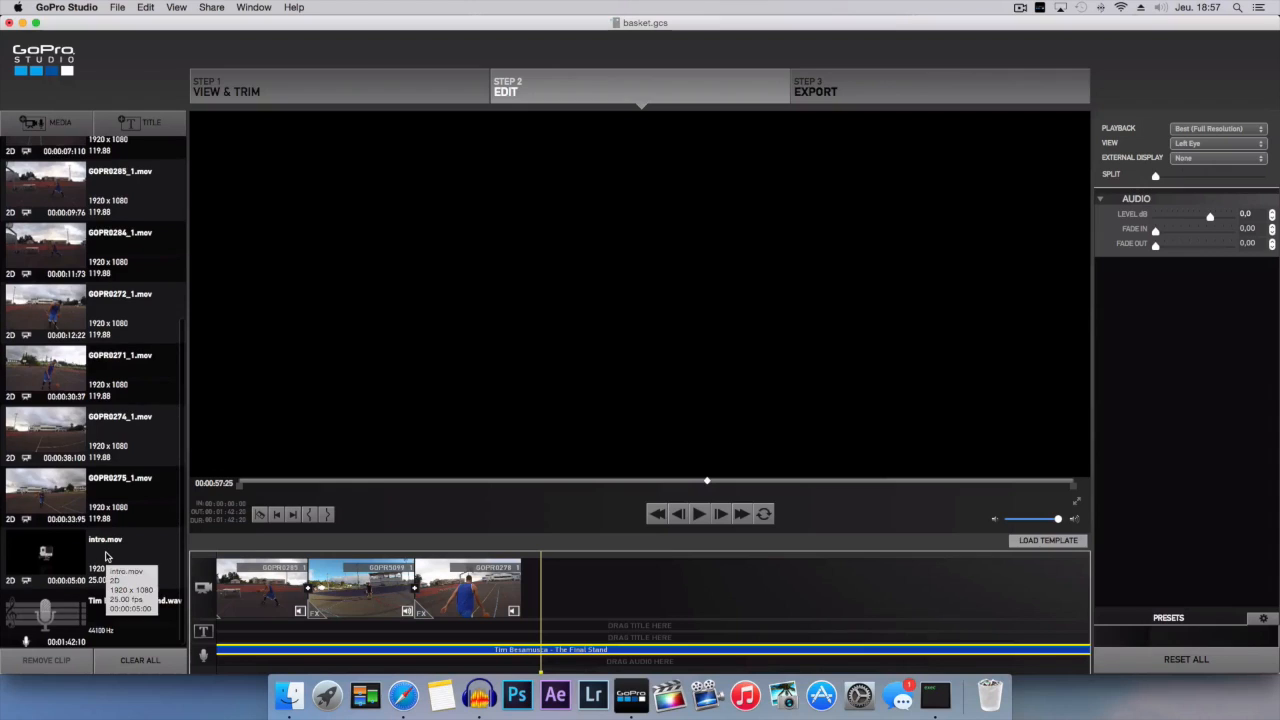
{"action": "left_click_drag", "start_coordinate": [54, 563], "coordinate": [575, 590]}
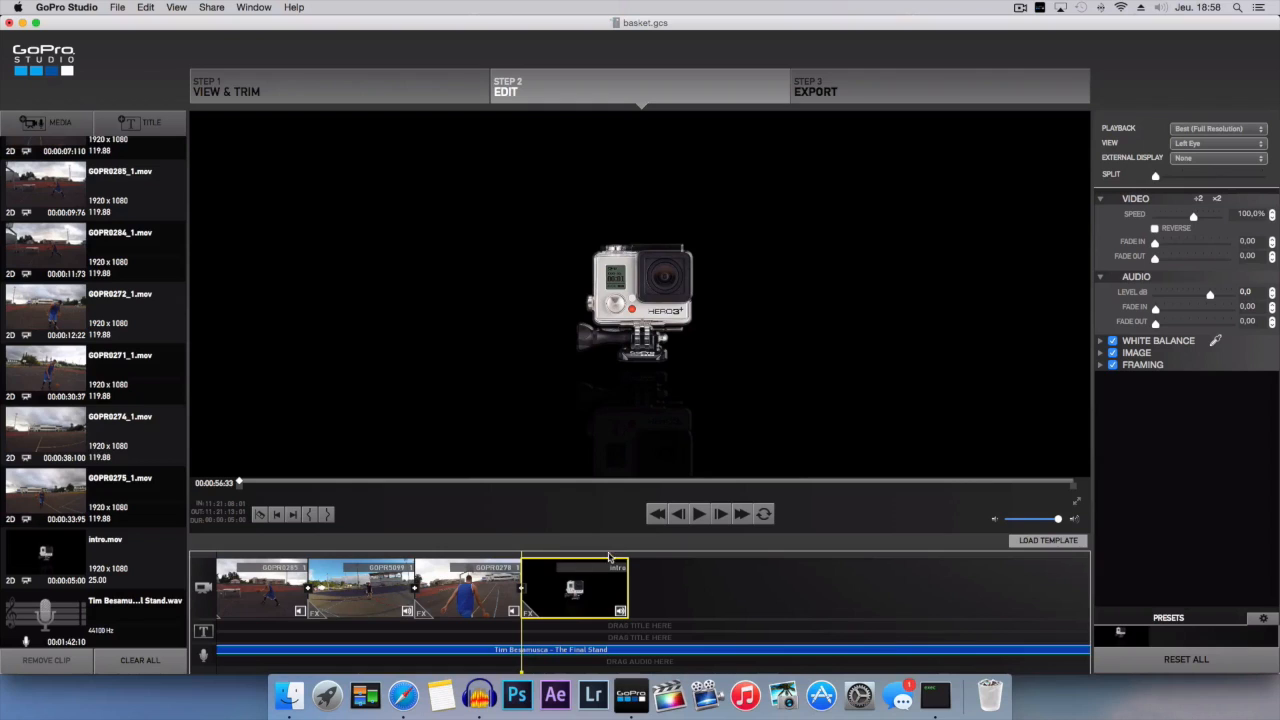
Step: Play the intro clip and set the background music's out point over its logo at 00:00:59:54
{"action": "left_click", "coordinate": [699, 514]}
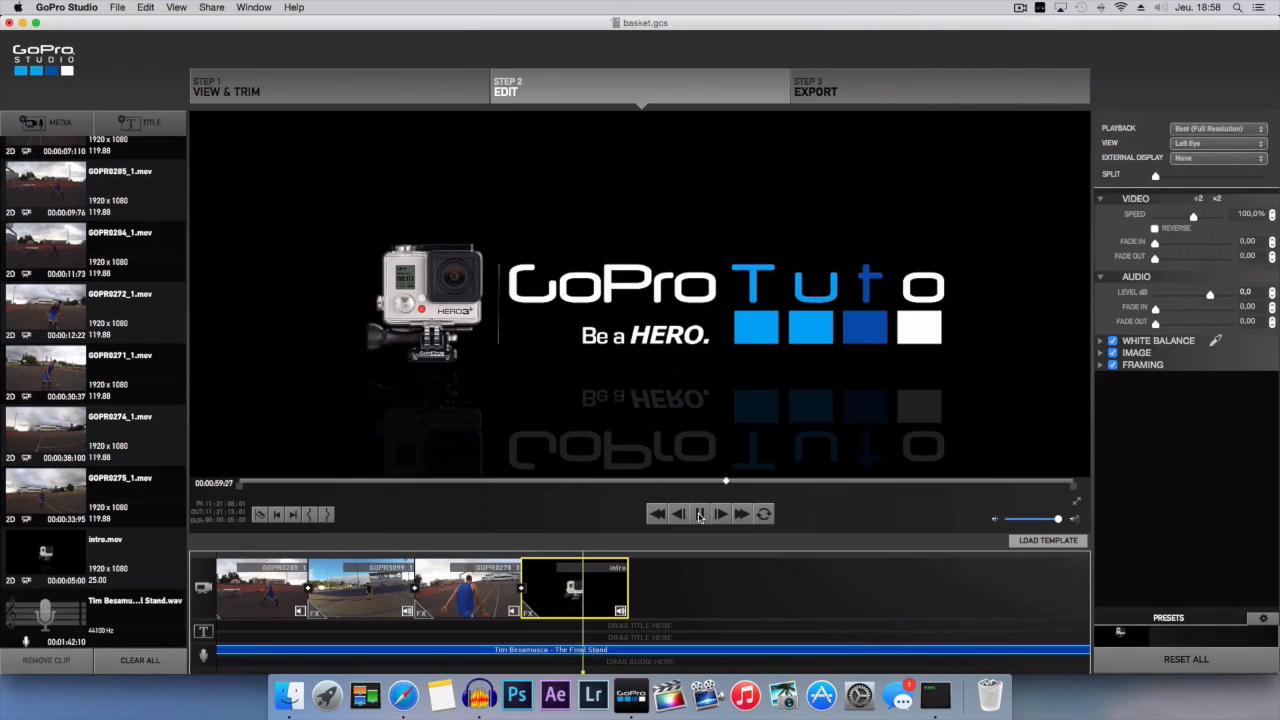
{"action": "left_click", "coordinate": [699, 514]}
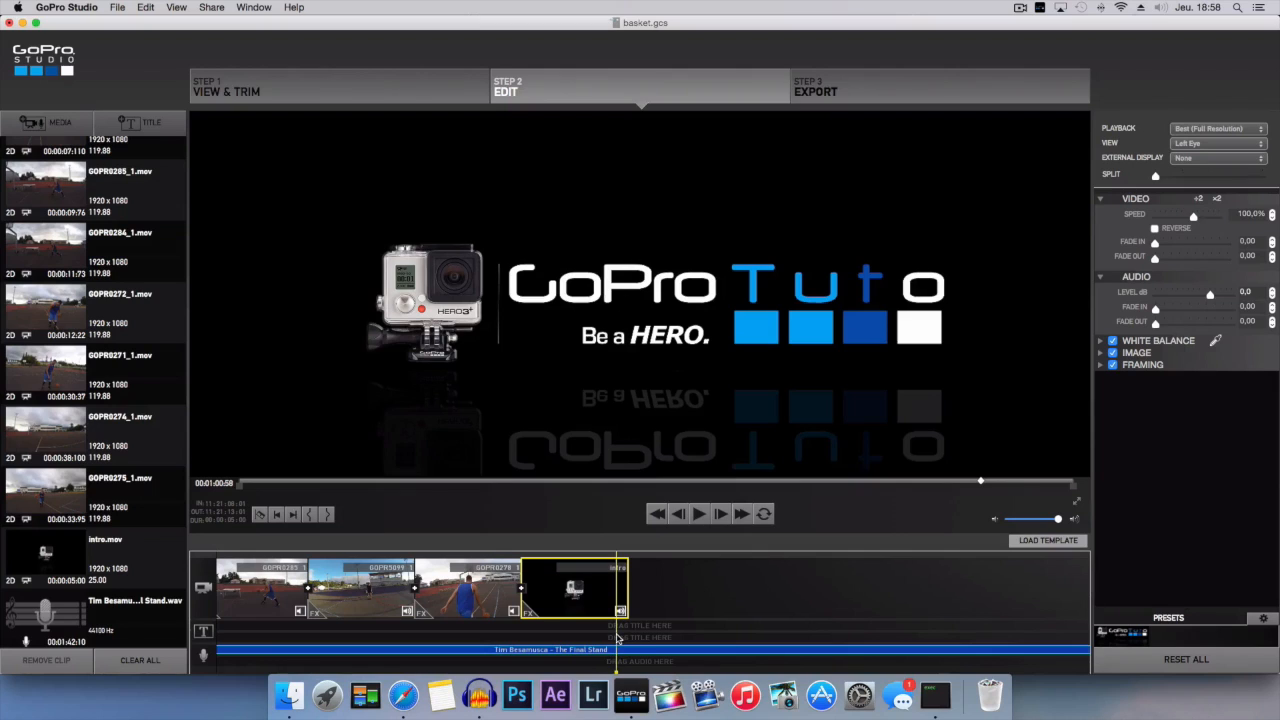
{"action": "left_click_drag", "start_coordinate": [617, 637], "coordinate": [593, 651]}
{"action": "left_click", "coordinate": [628, 647]}
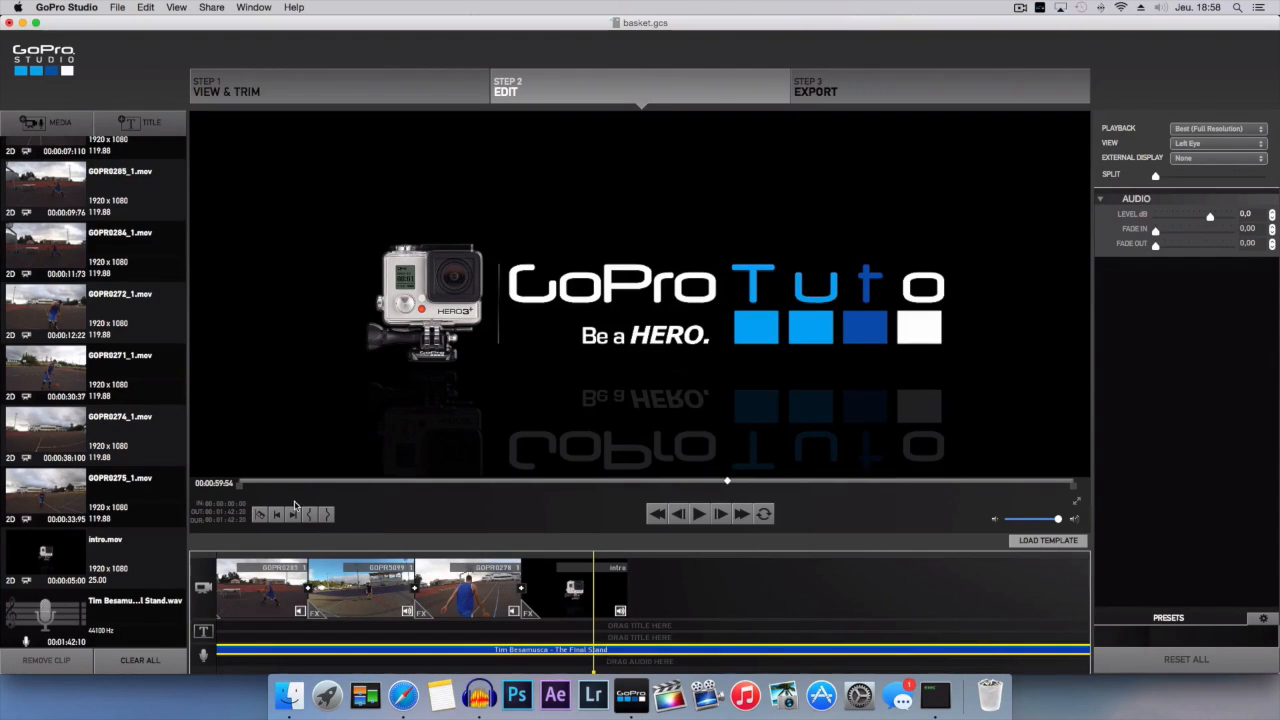
{"action": "left_click", "coordinate": [329, 515]}
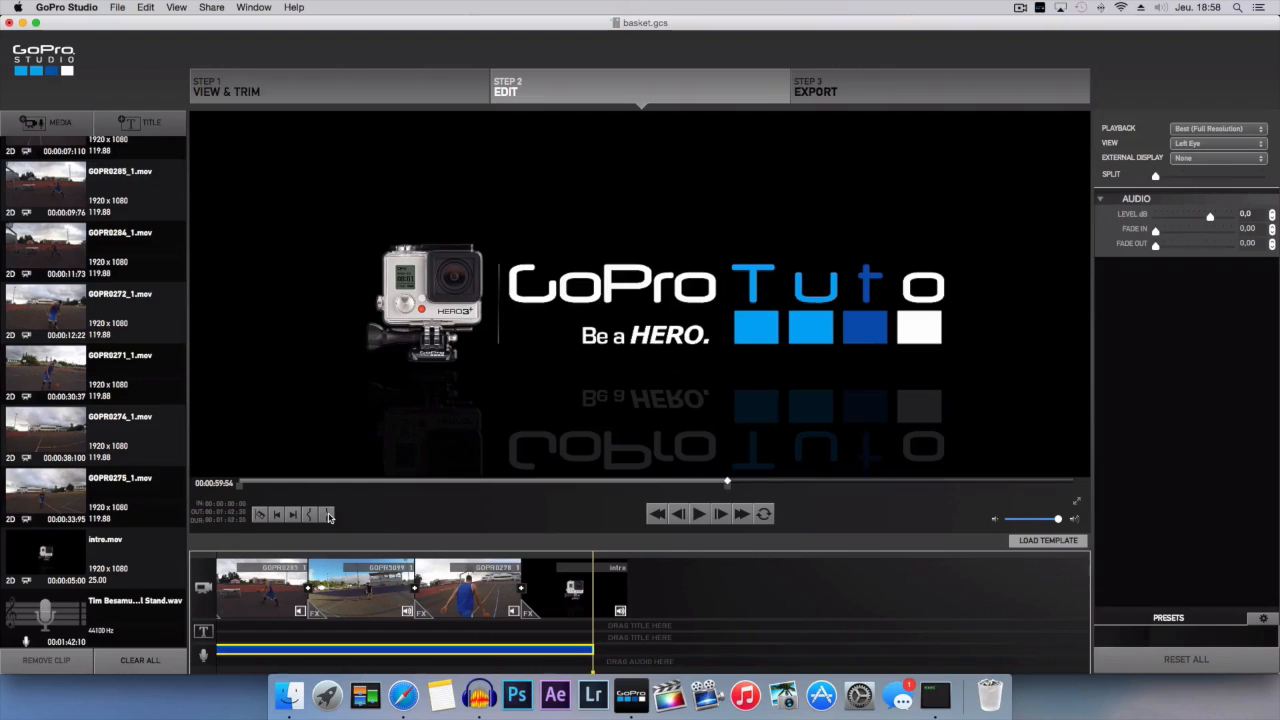
Step: Play the timeline from the start of the intro clip to check how the trimmed background music ends
{"action": "scroll", "coordinate": [576, 652], "scroll_direction": "left", "scroll_amount": 4}
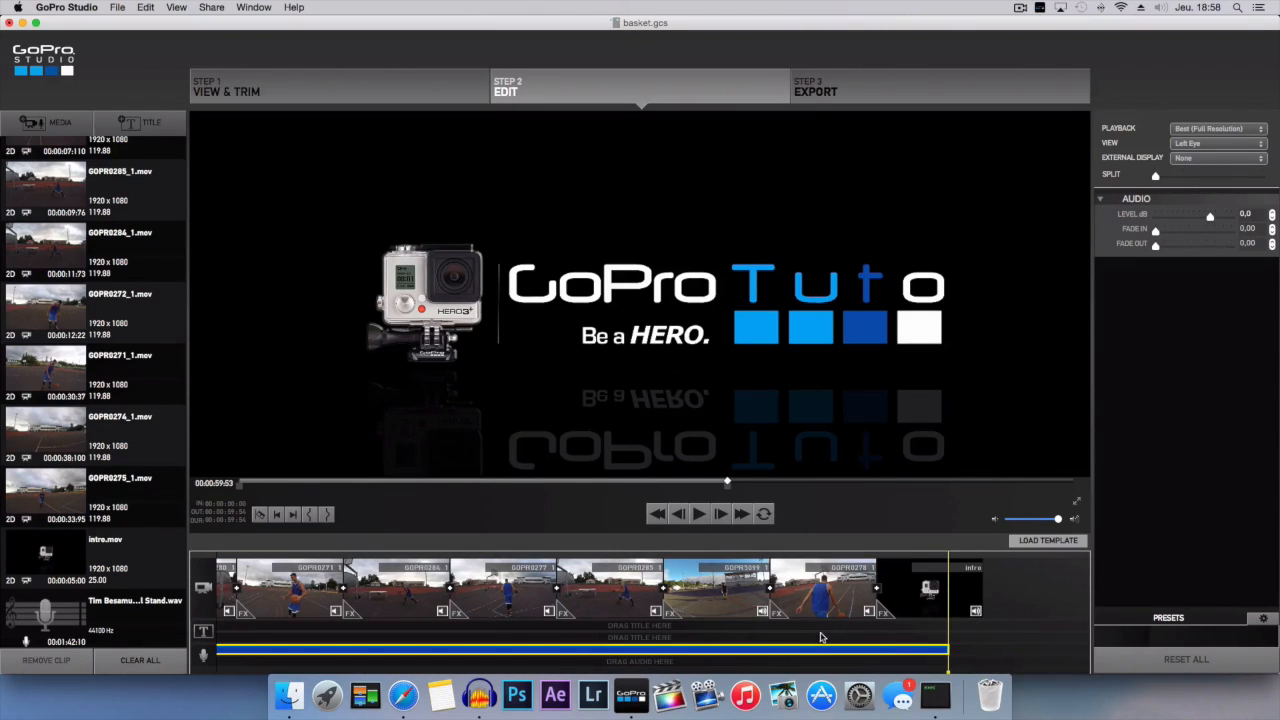
{"action": "left_click_drag", "start_coordinate": [947, 580], "coordinate": [876, 581]}
{"action": "left_click", "coordinate": [698, 514]}
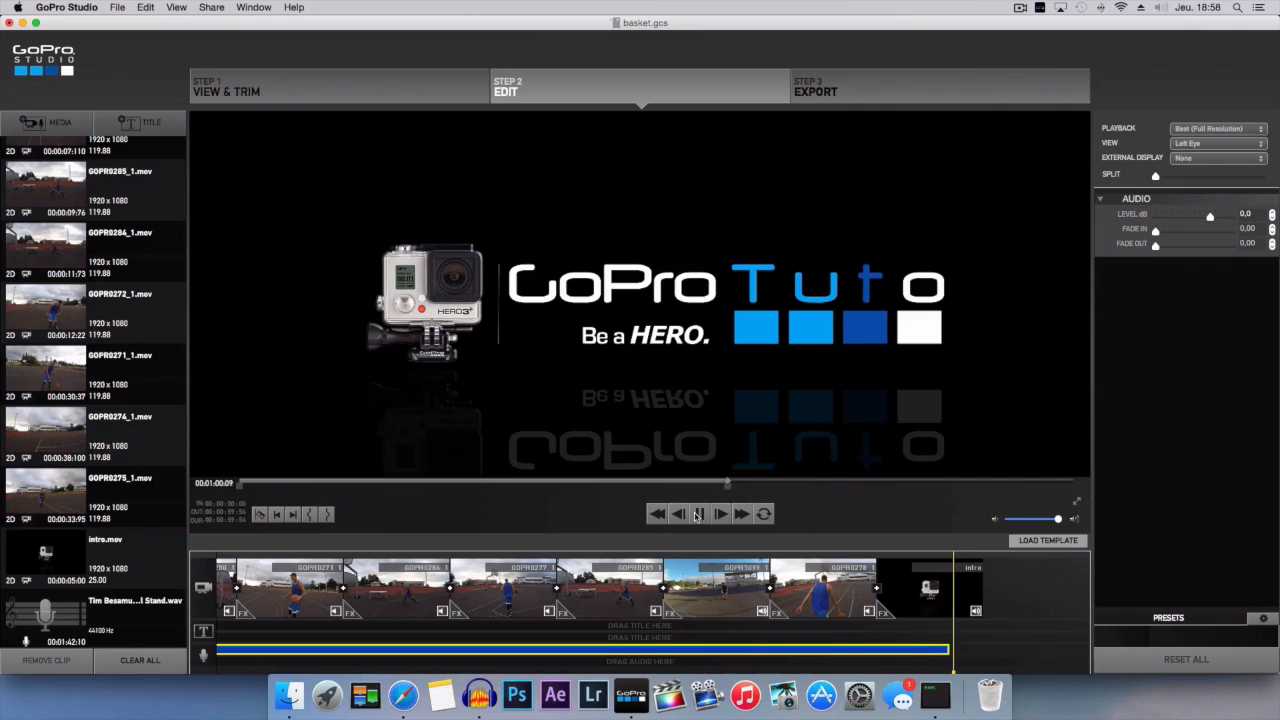
{"action": "left_click", "coordinate": [925, 590]}
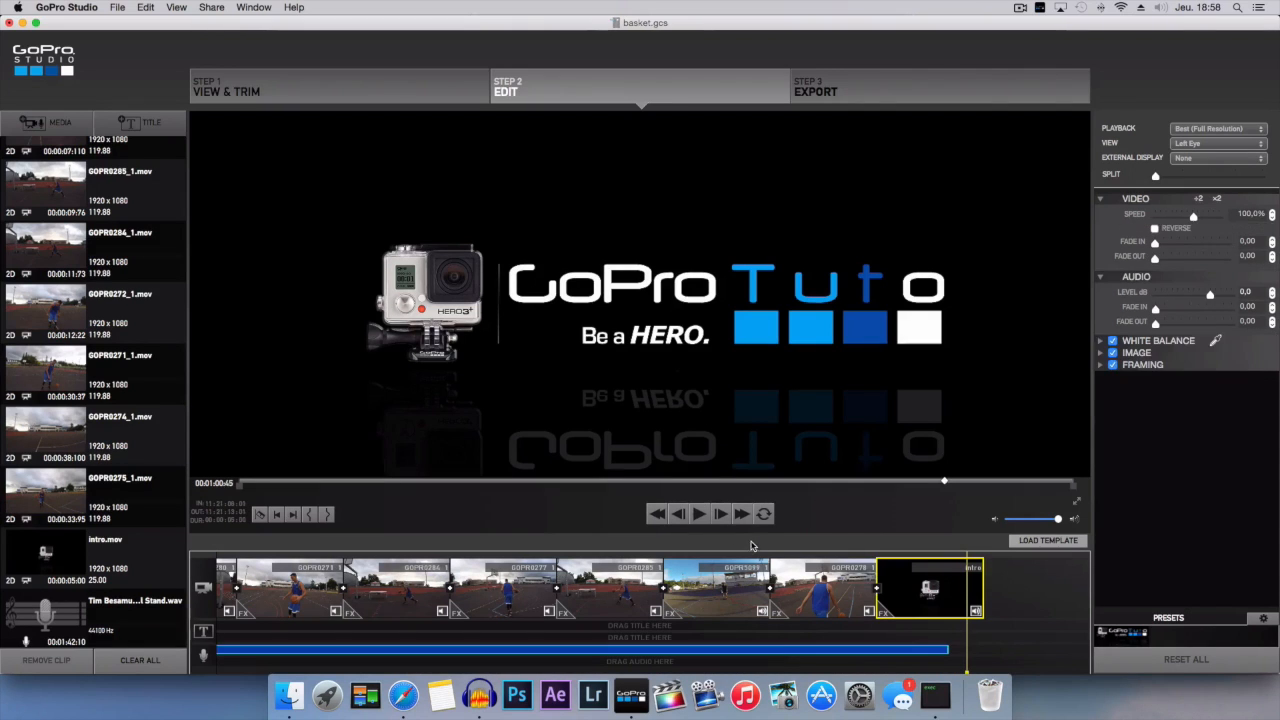
Step: Set the background music's audio fade out to 2.07 and listen to it over the intro clip
{"action": "left_click", "coordinate": [938, 650]}
{"action": "scroll", "coordinate": [941, 635], "scroll_direction": "right", "scroll_amount": 5}
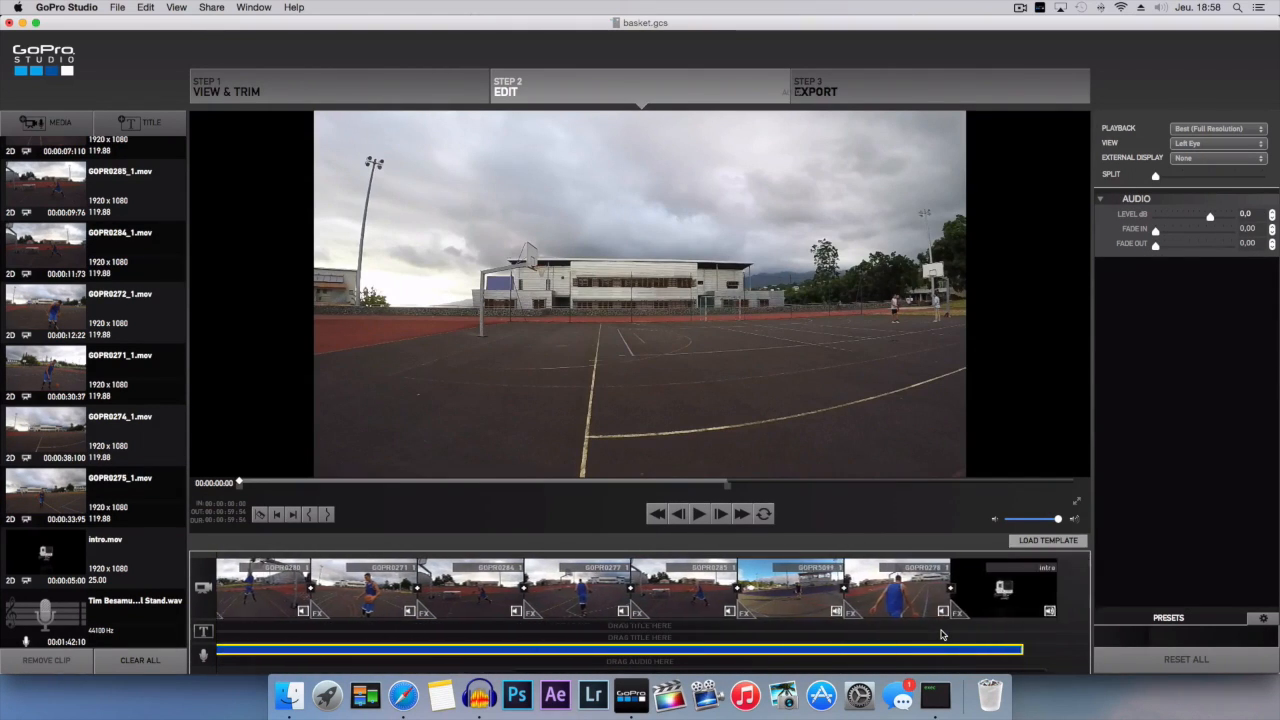
{"action": "left_click", "coordinate": [931, 587]}
{"action": "left_click", "coordinate": [931, 587]}
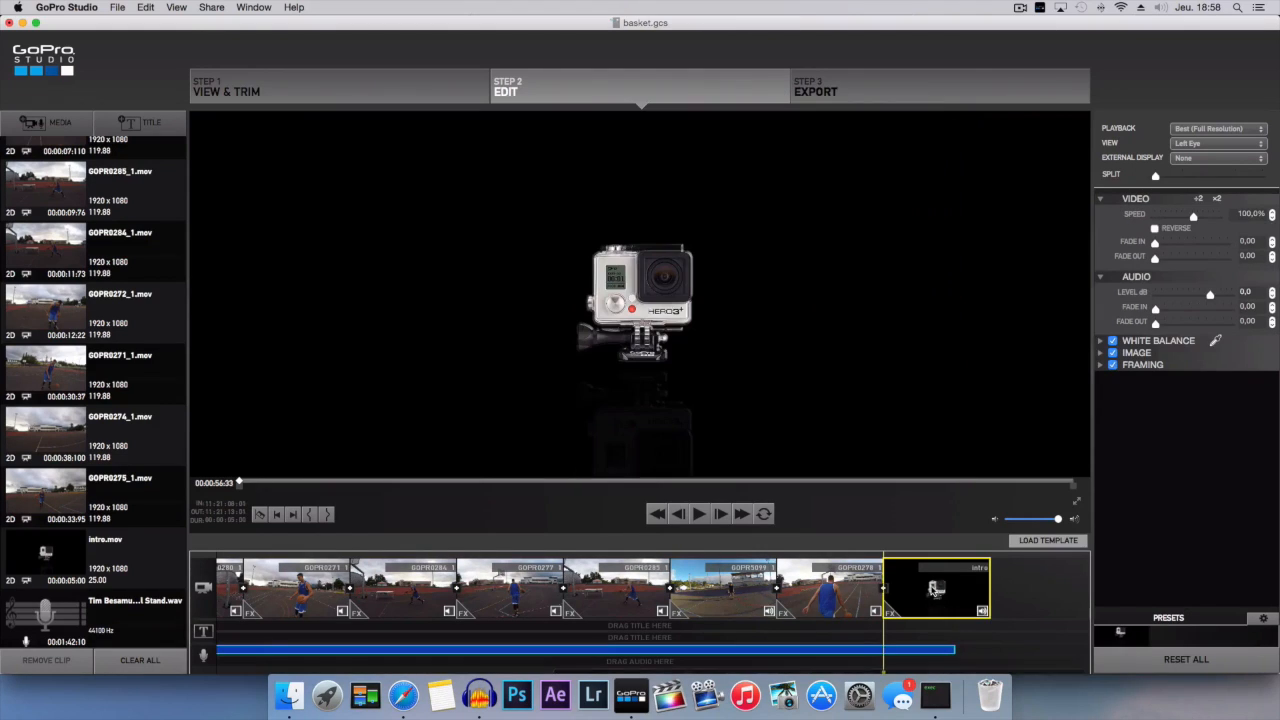
{"action": "left_click", "coordinate": [916, 652]}
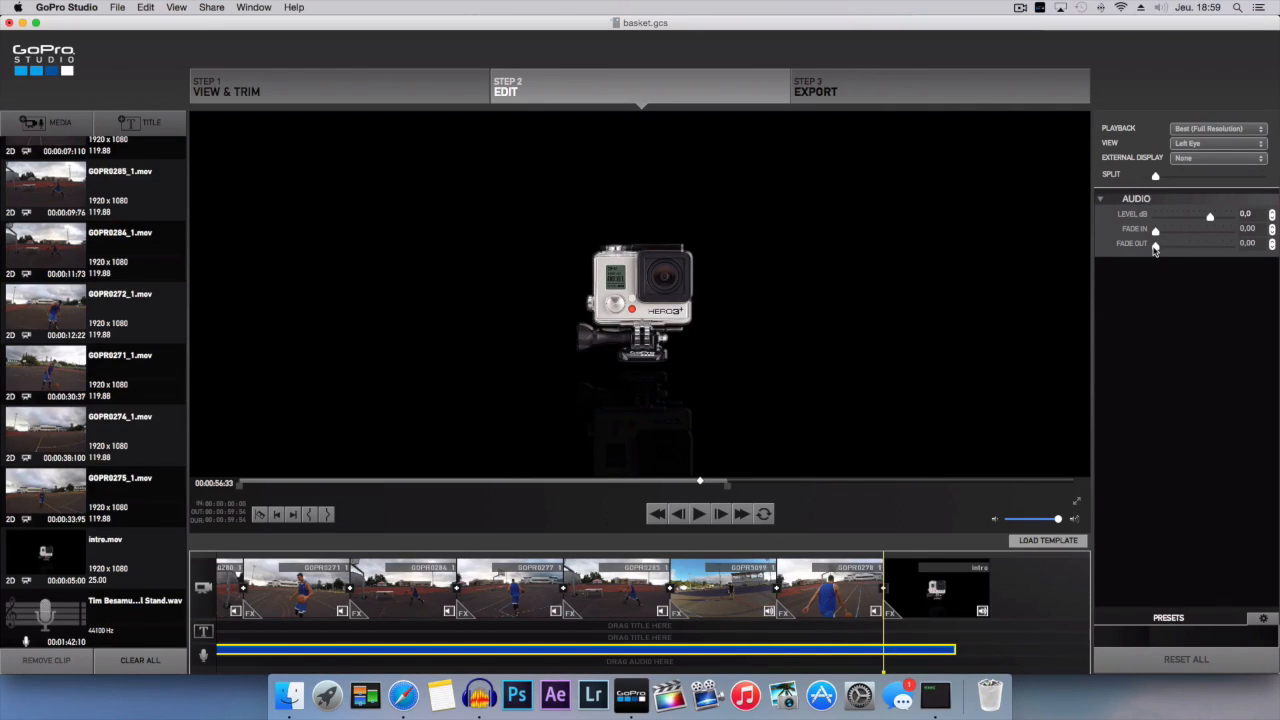
{"action": "mouse_move", "coordinate": [1155, 247]}
{"action": "left_mouse_down"}
{"action": "mouse_move", "coordinate": [1234, 247]}
{"action": "mouse_move", "coordinate": [1170, 249]}
{"action": "left_mouse_up"}
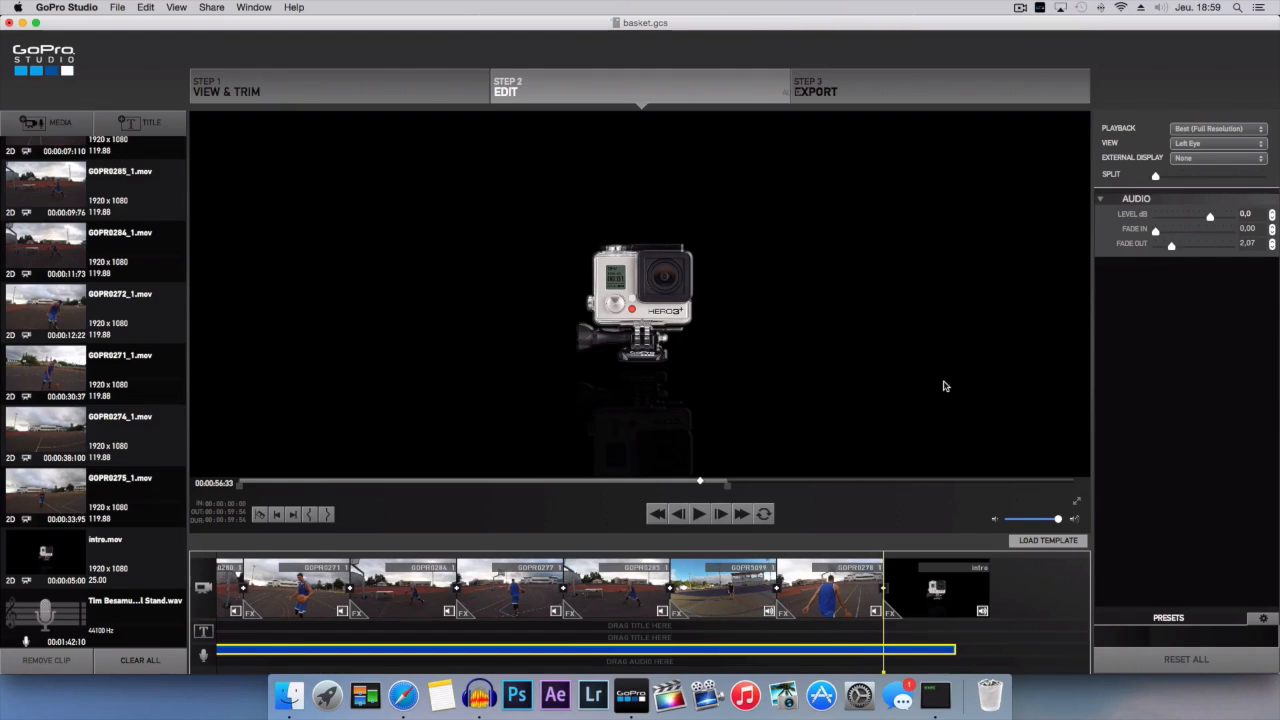
{"action": "left_click", "coordinate": [699, 516]}
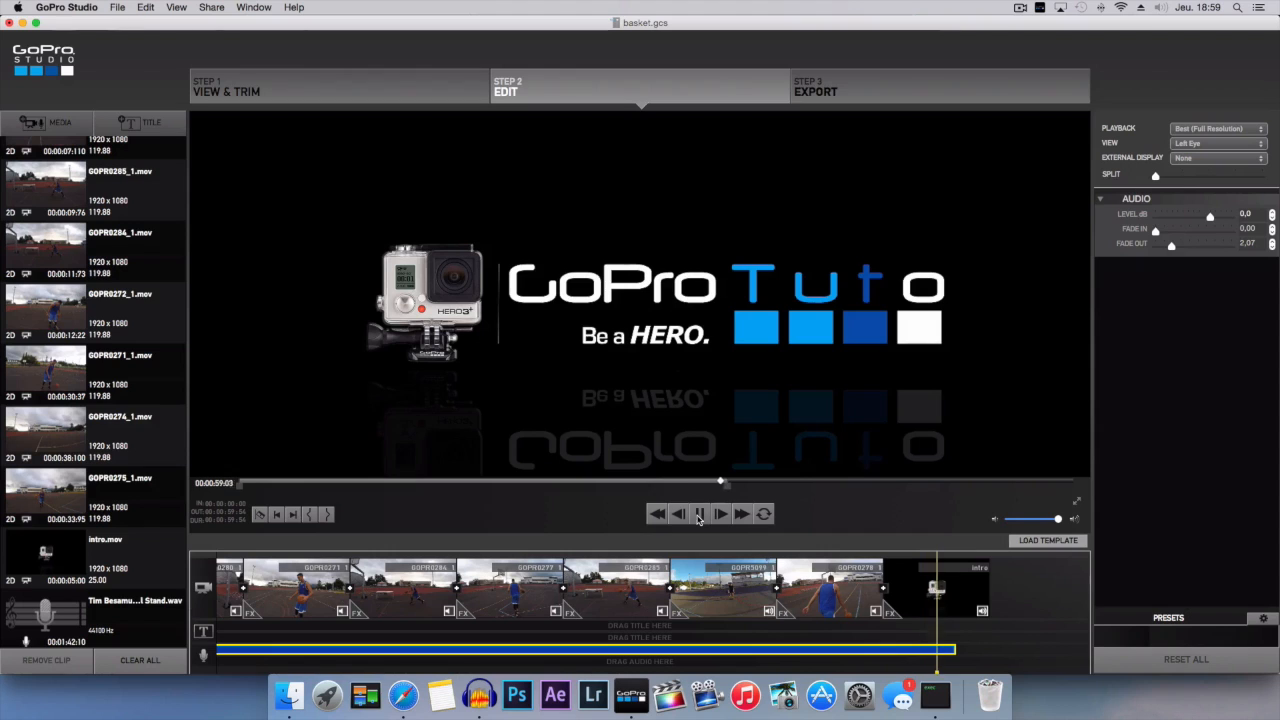
{"action": "left_click", "coordinate": [699, 516]}
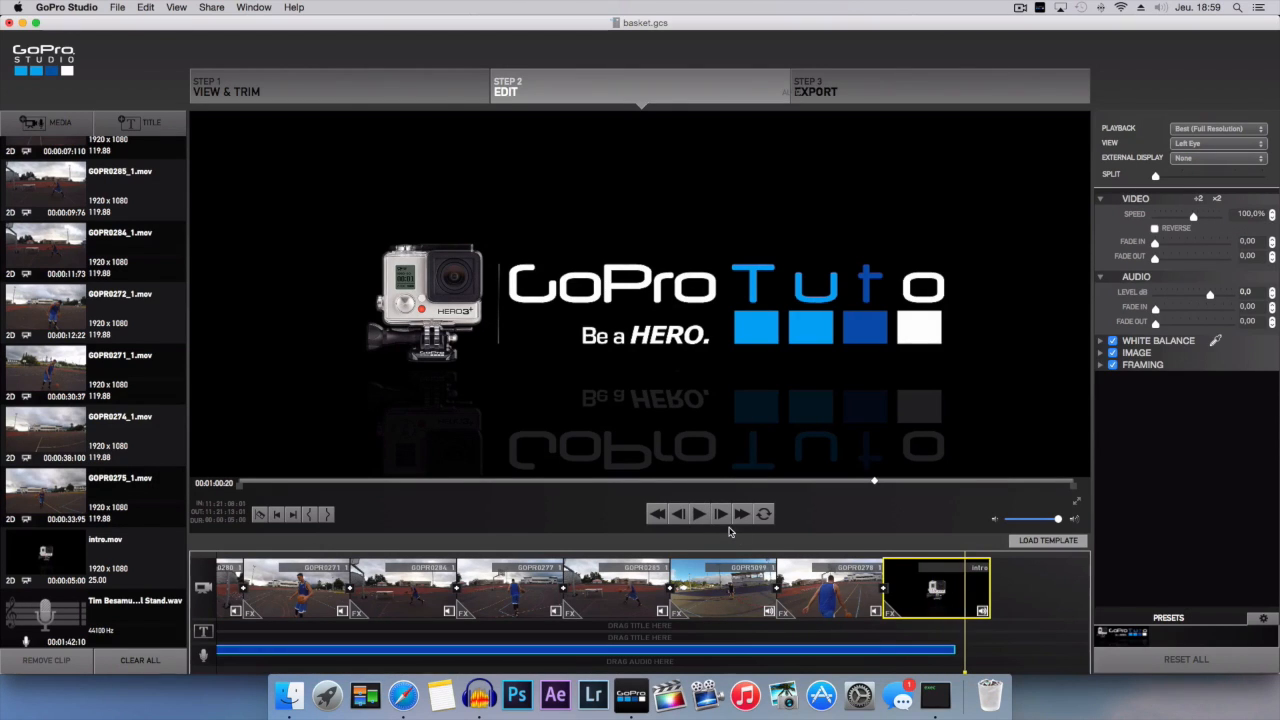
Step: Try the 1970s and 4x3 to Wide presets on the first timeline clip, GOPR0274_1, and apply the none preset
{"action": "scroll", "coordinate": [857, 598], "scroll_direction": "left", "scroll_amount": 5}
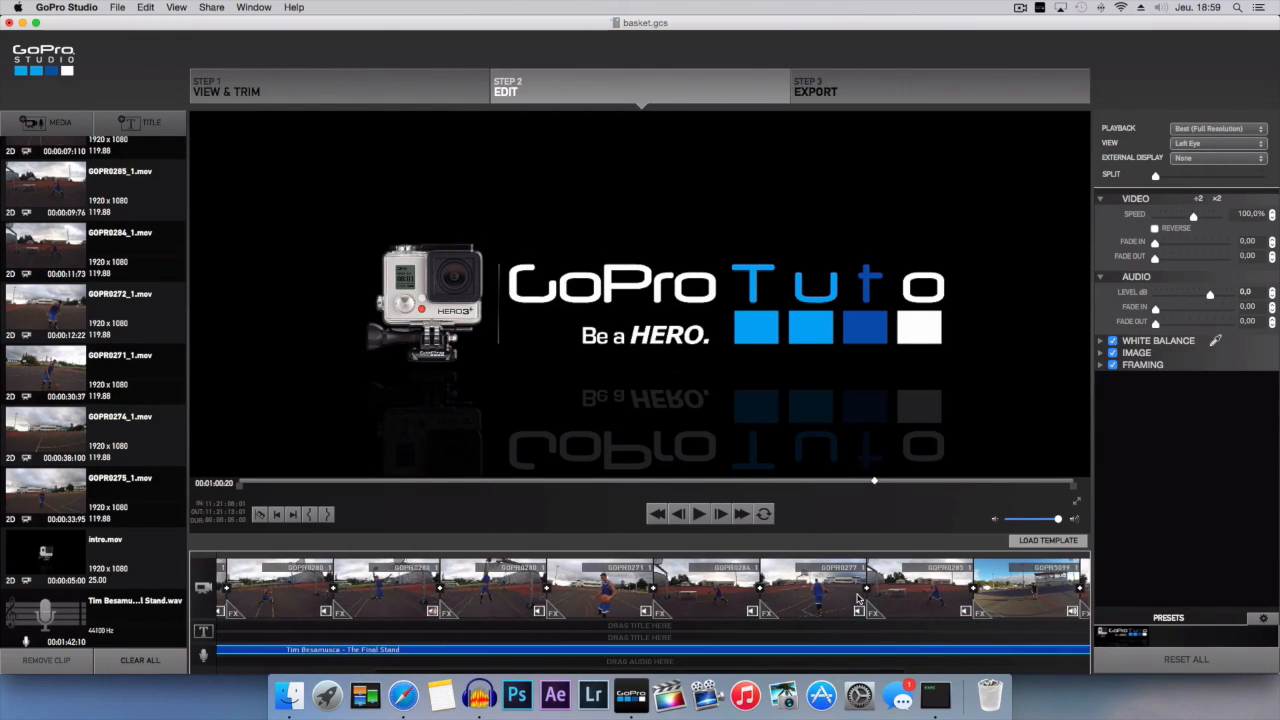
{"action": "scroll", "coordinate": [857, 598], "scroll_direction": "left", "scroll_amount": 5}
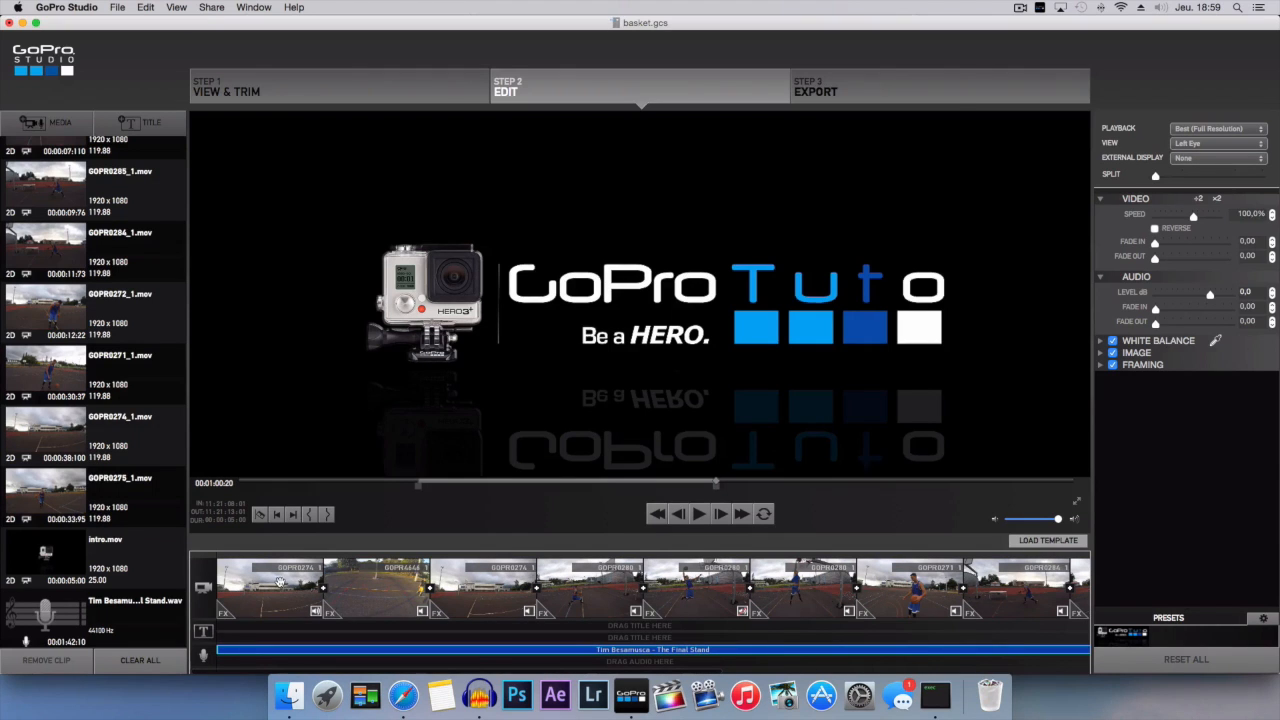
{"action": "left_click", "coordinate": [385, 588]}
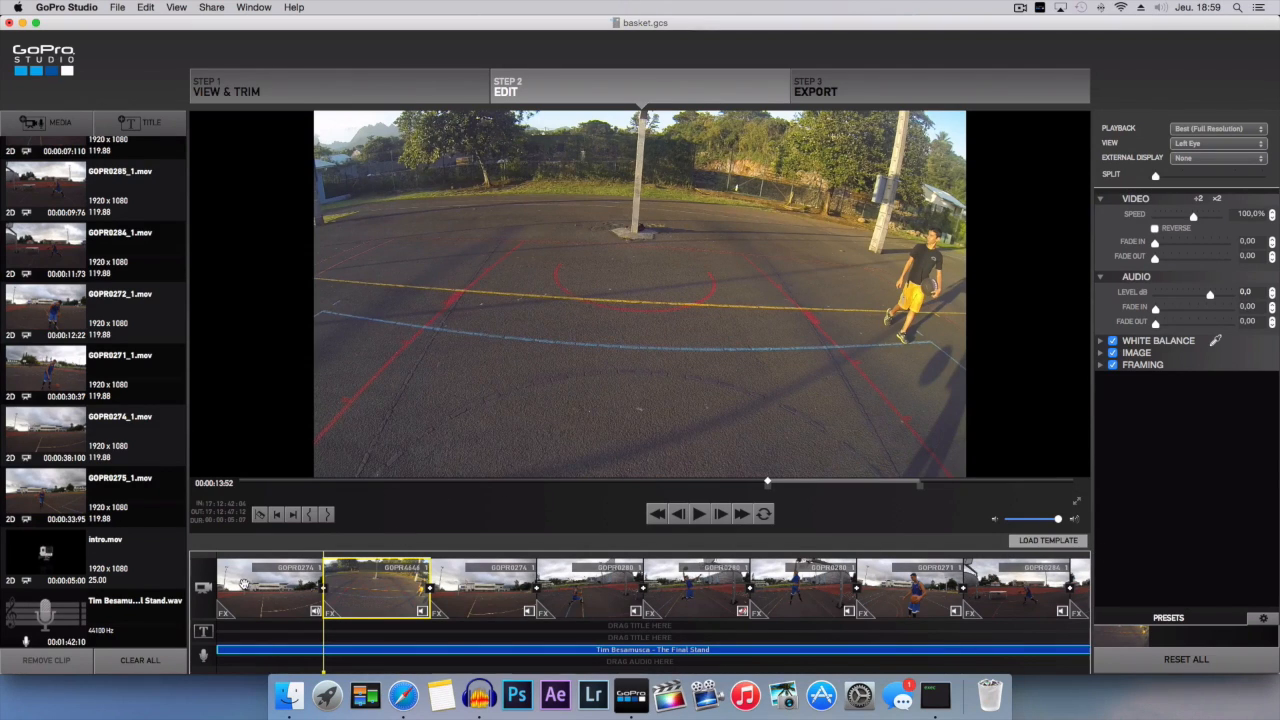
{"action": "left_click", "coordinate": [307, 590]}
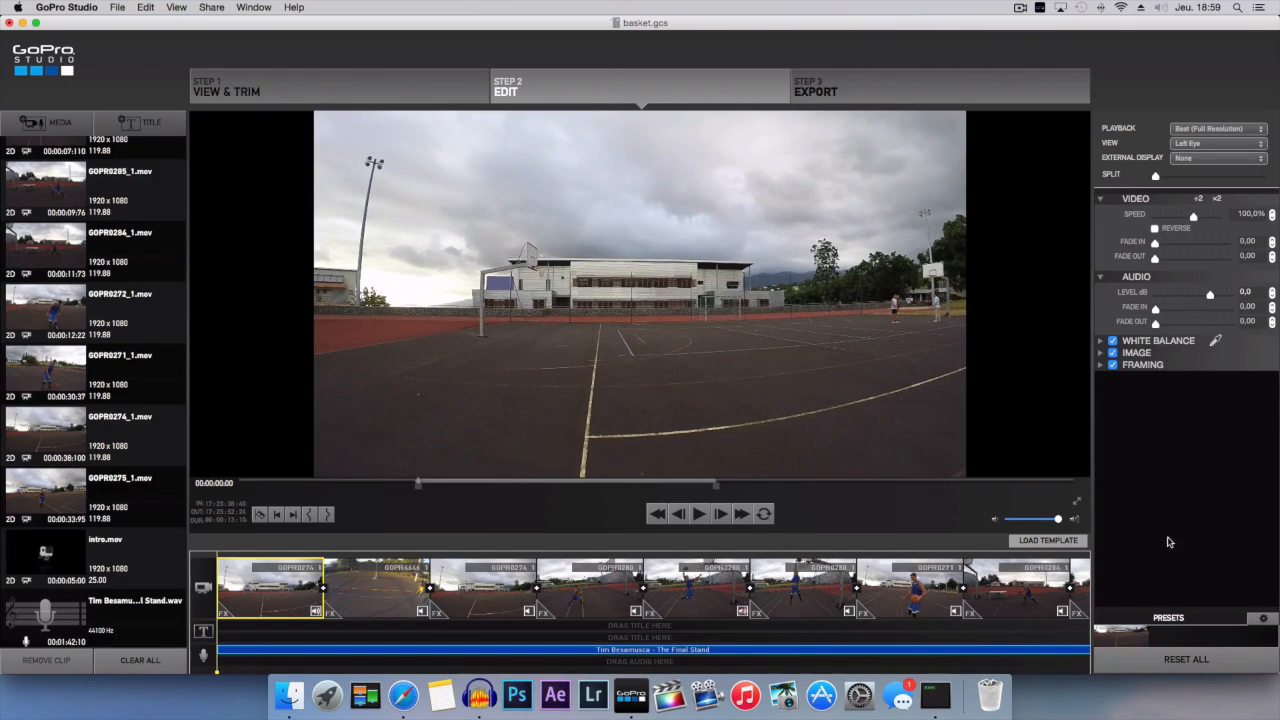
{"action": "left_click_drag", "start_coordinate": [1181, 611], "coordinate": [1182, 320]}
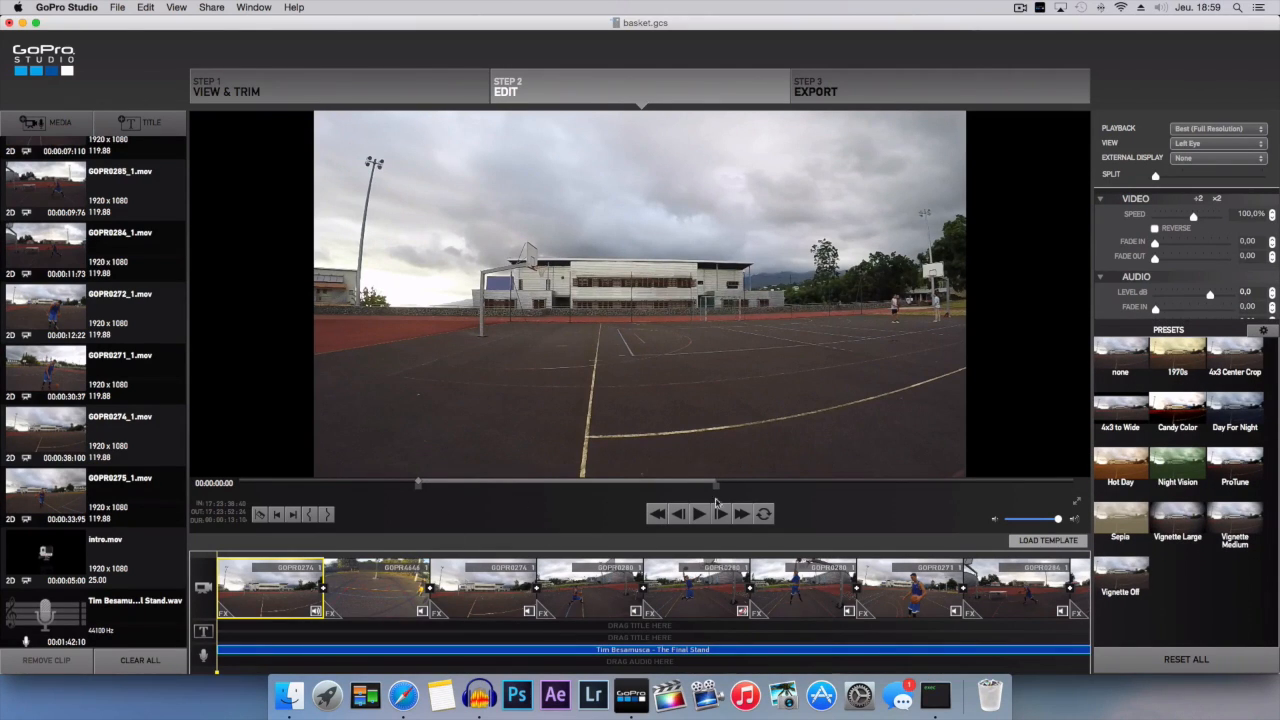
{"action": "left_click", "coordinate": [1186, 362]}
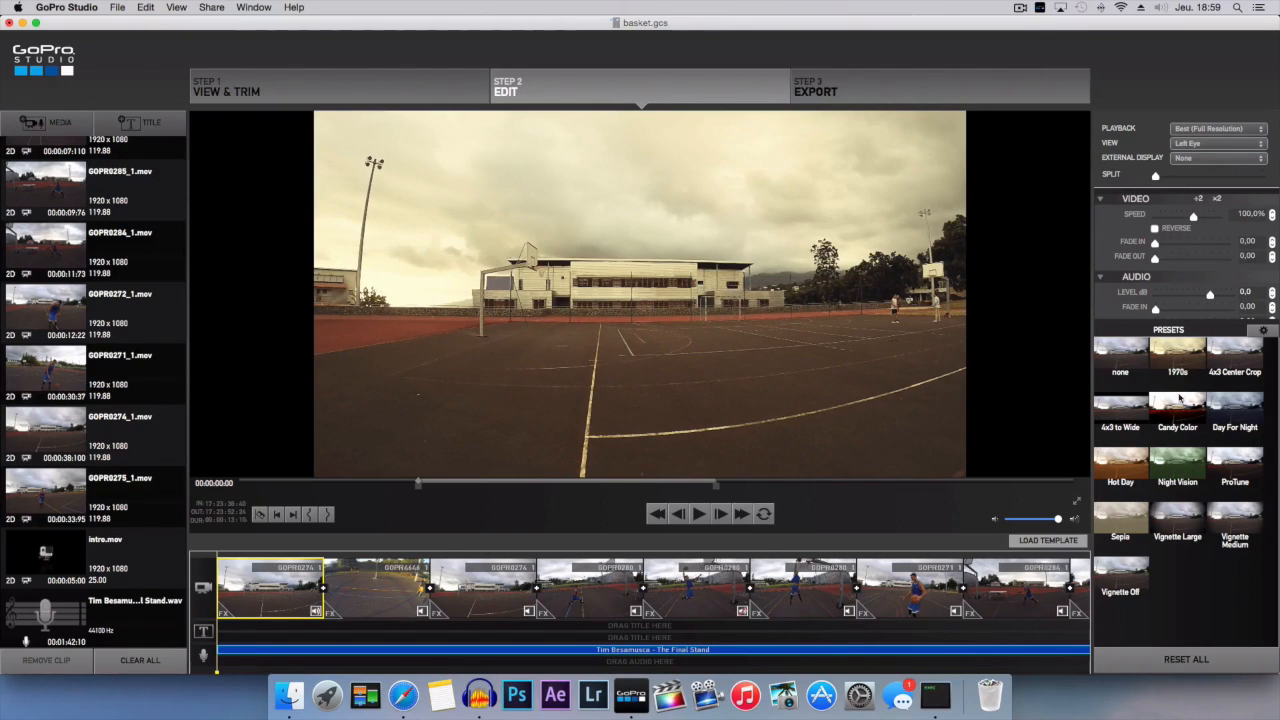
{"action": "left_click", "coordinate": [1116, 416]}
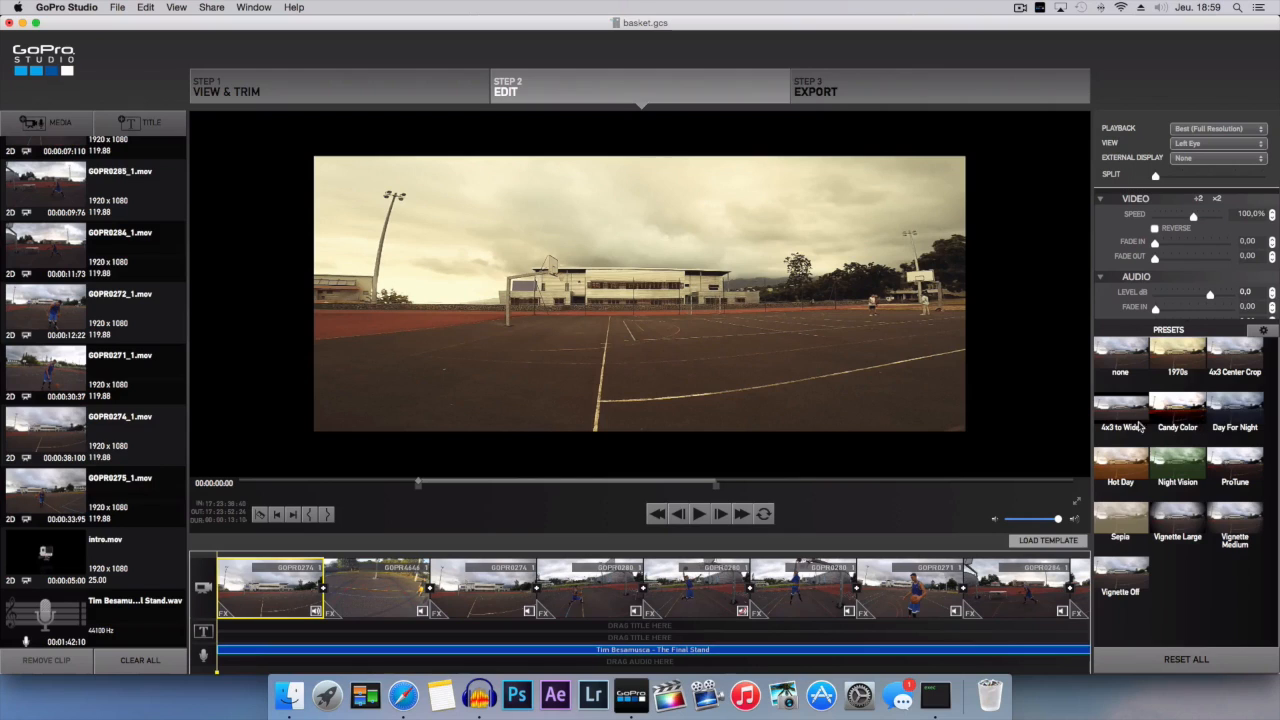
{"action": "left_click", "coordinate": [1121, 362]}
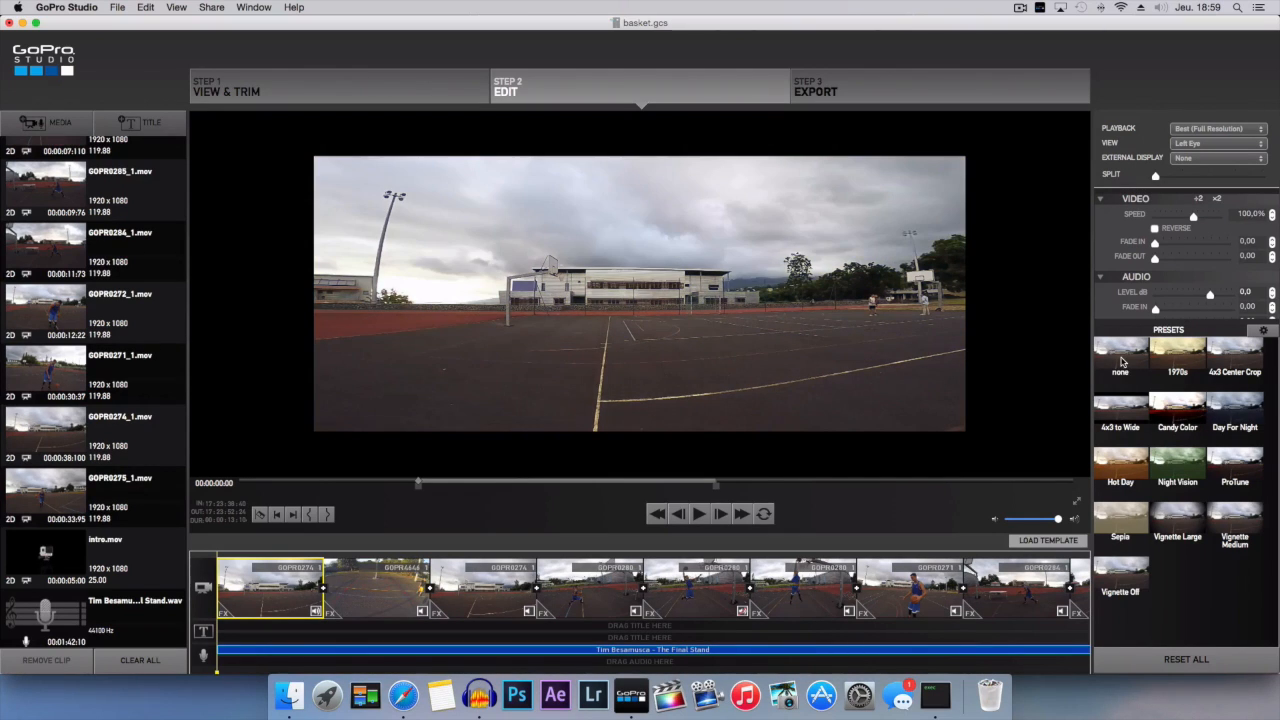
Step: Apply the 4x3 Center Crop preset to the first timeline clip and show its frame at 17:23:40:29
{"action": "left_click", "coordinate": [1235, 360]}
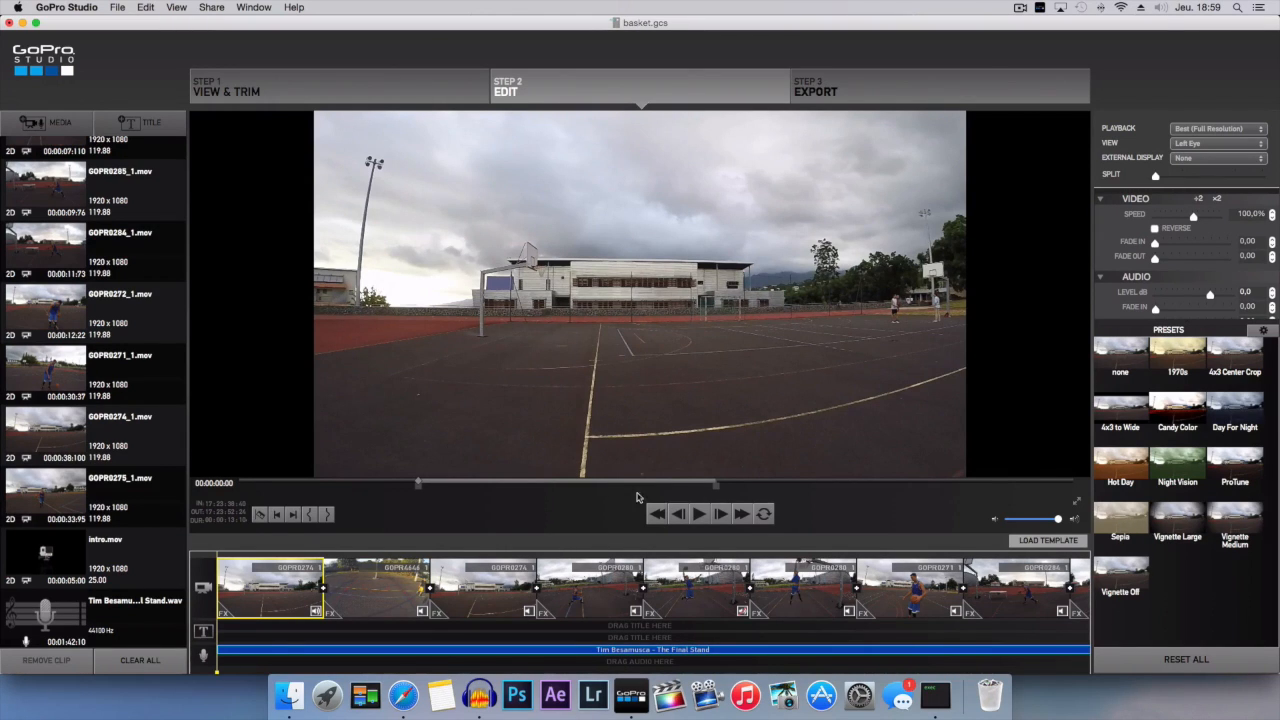
{"action": "left_click_drag", "start_coordinate": [418, 484], "coordinate": [459, 484]}
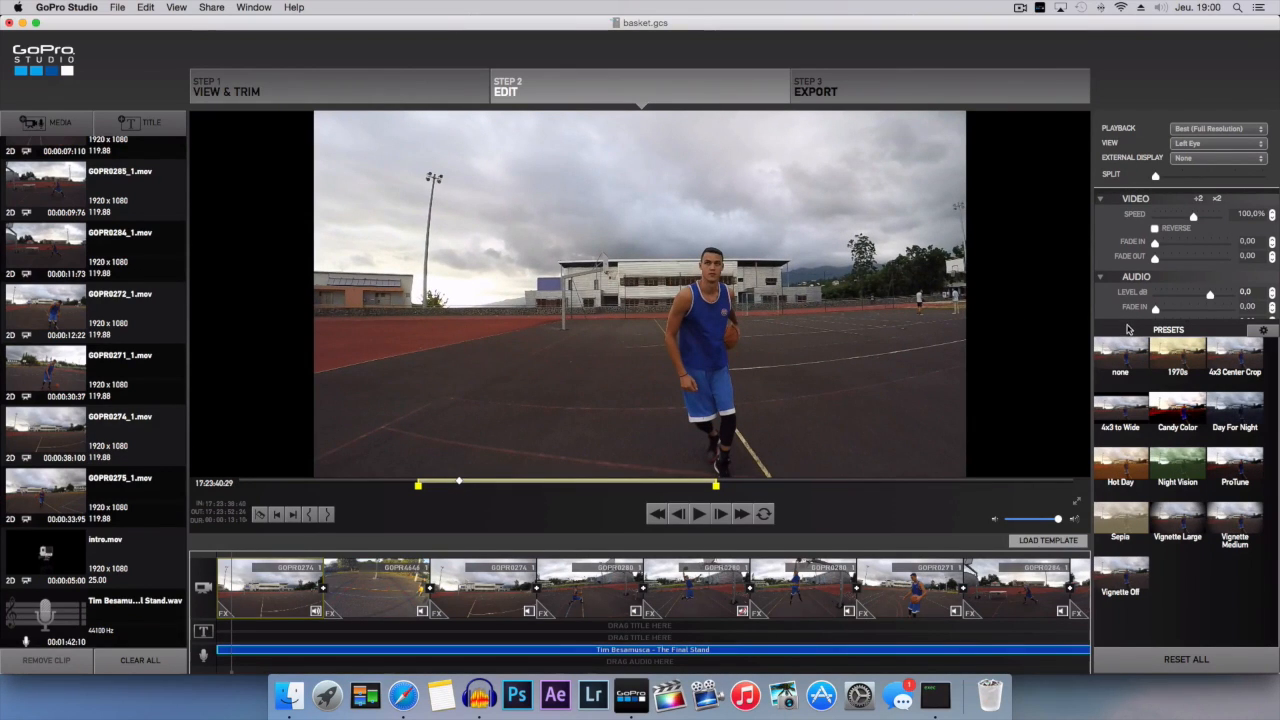
{"action": "left_click_drag", "start_coordinate": [1122, 322], "coordinate": [1122, 645]}
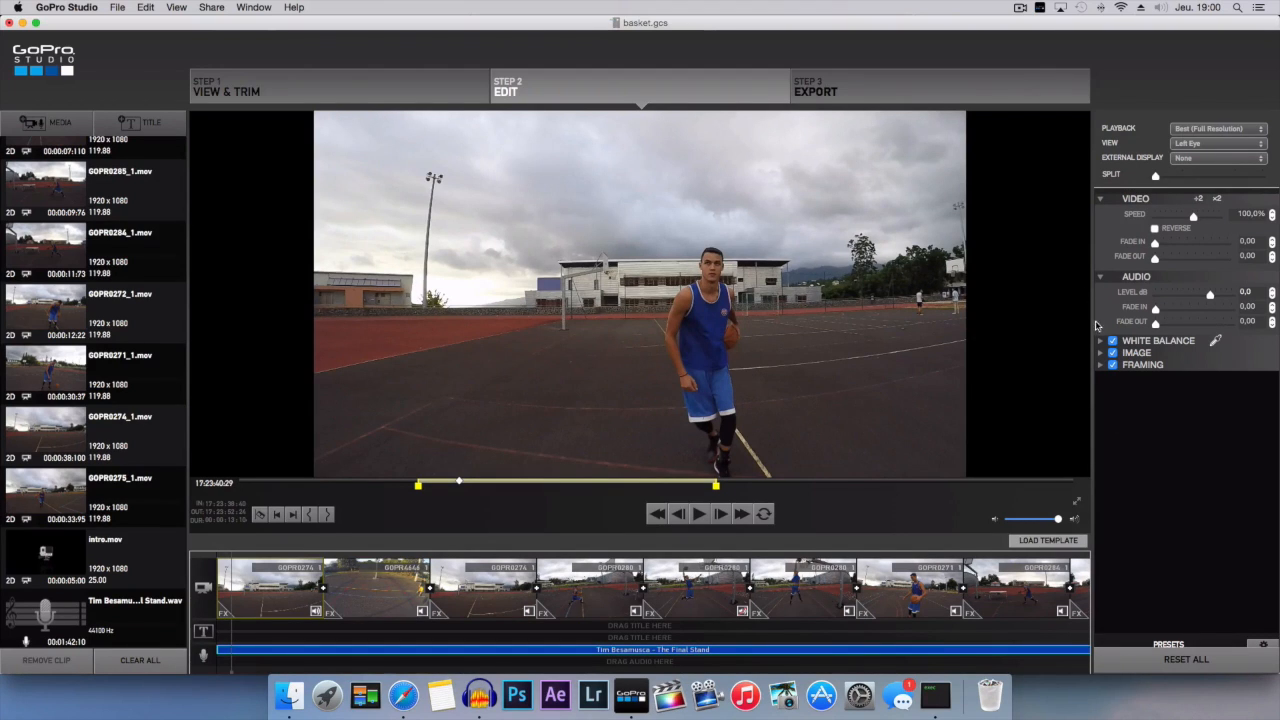
Step: Slightly raise the image saturation and exposure of the first timeline clip
{"action": "left_click", "coordinate": [1102, 355]}
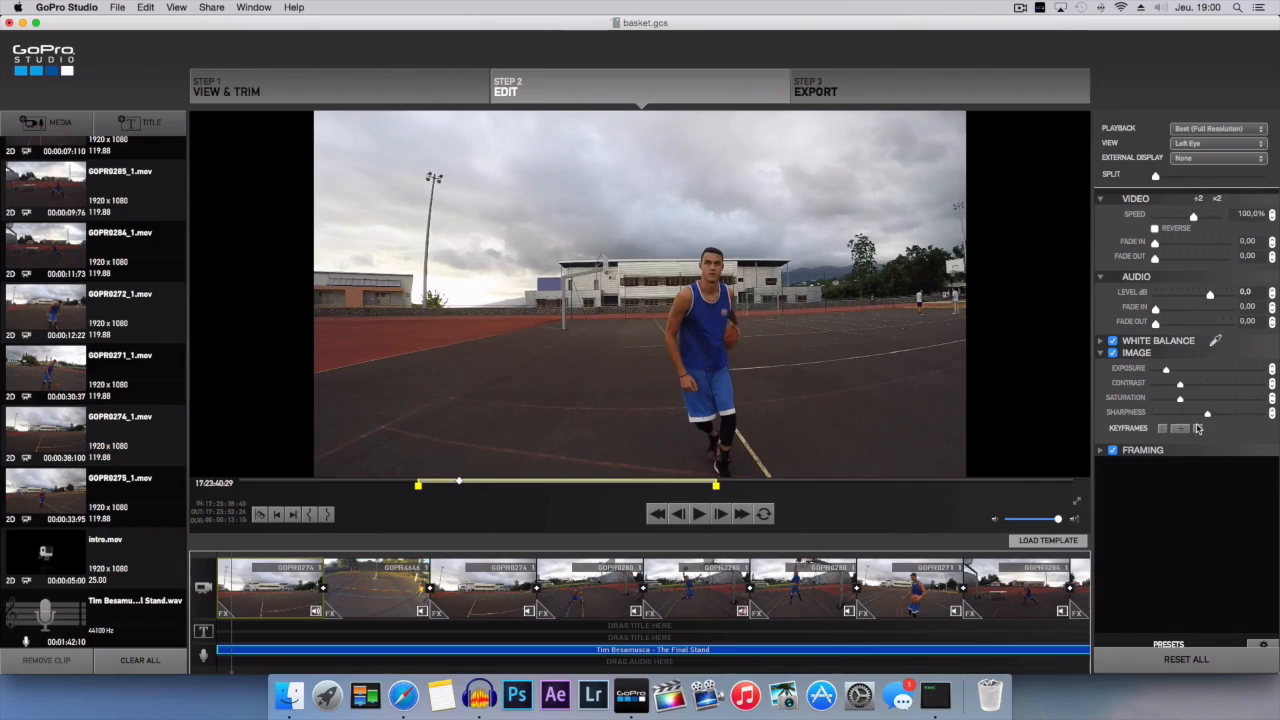
{"action": "left_click", "coordinate": [1180, 430]}
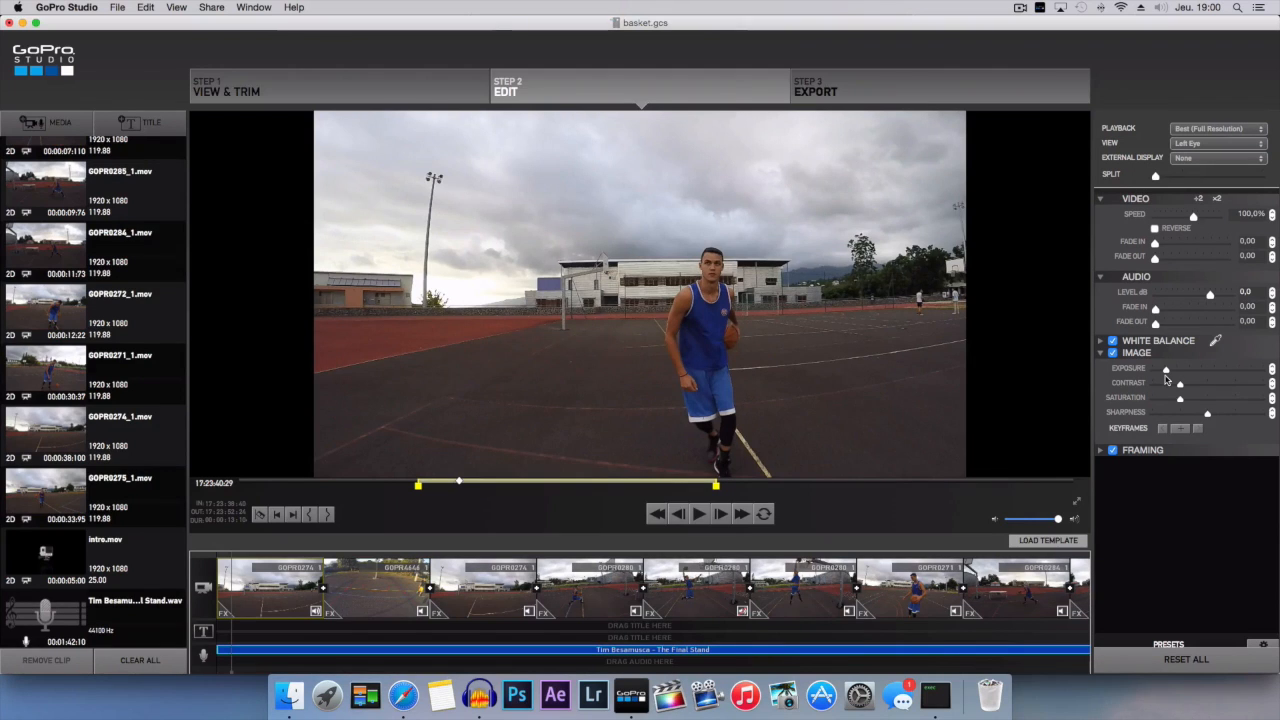
{"action": "left_click_drag", "start_coordinate": [1180, 384], "coordinate": [1188, 400]}
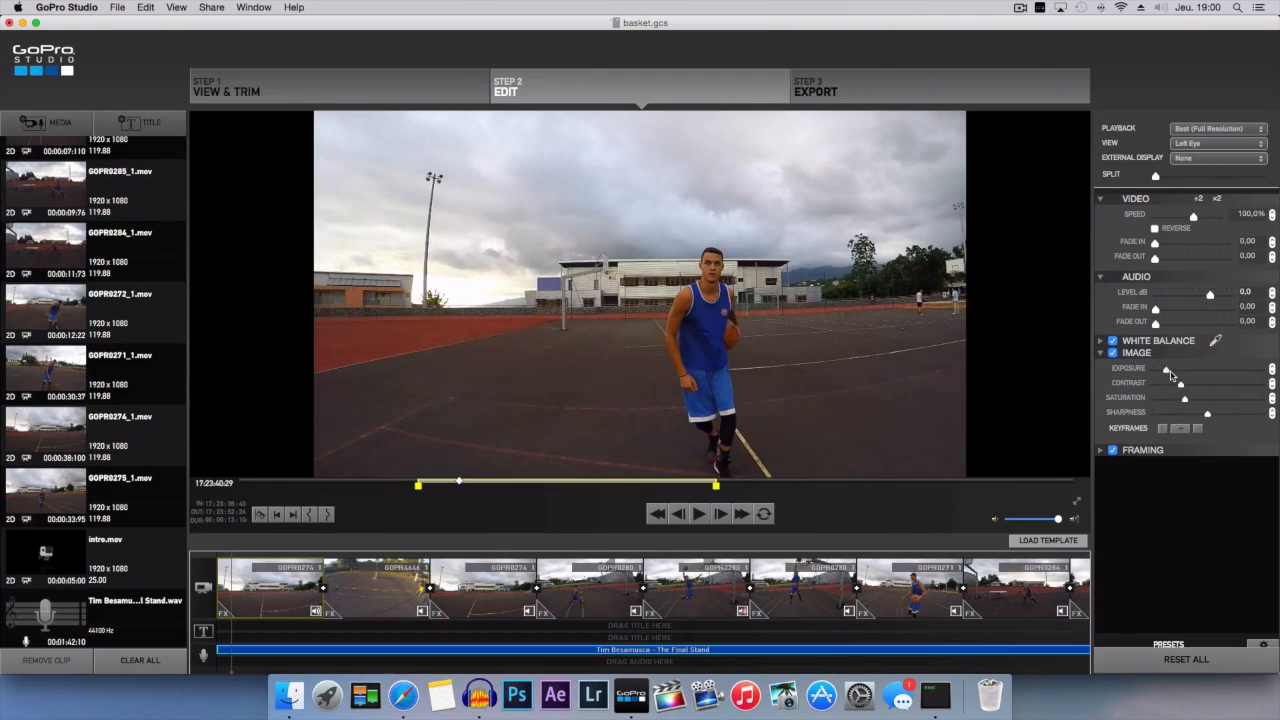
{"action": "left_click_drag", "start_coordinate": [1172, 375], "coordinate": [1174, 375]}
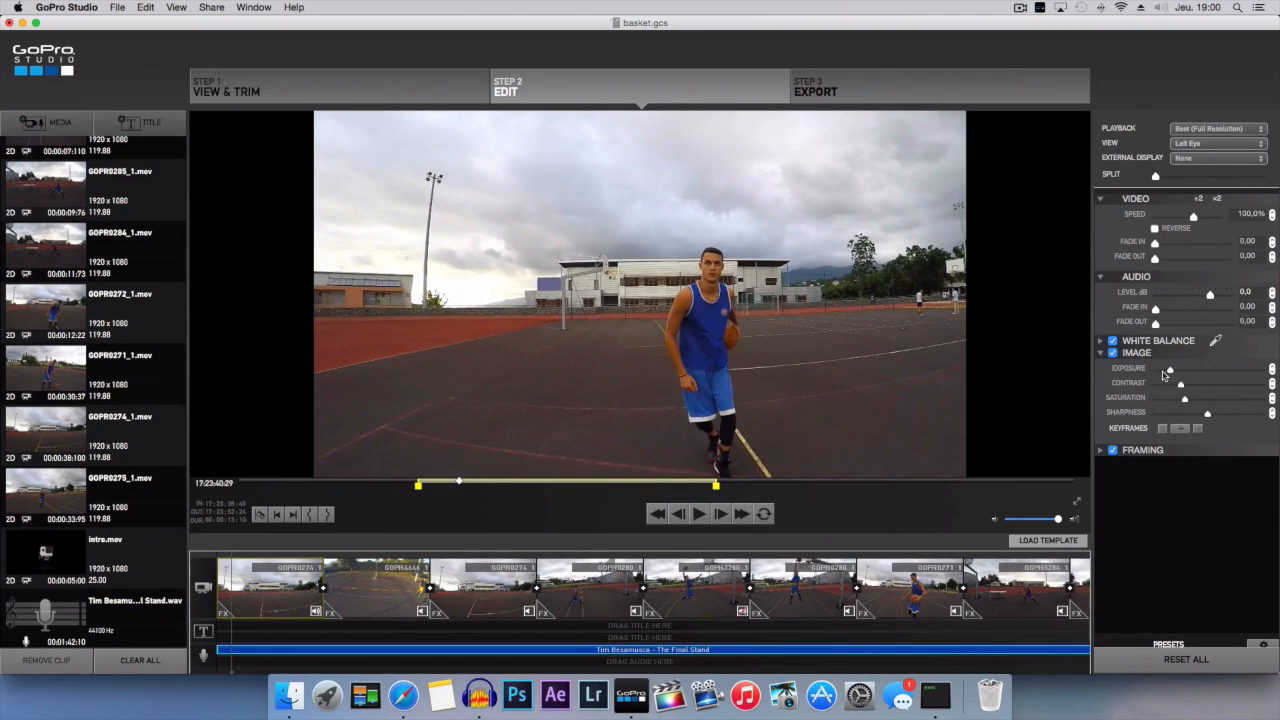
{"action": "left_click", "coordinate": [1103, 355]}
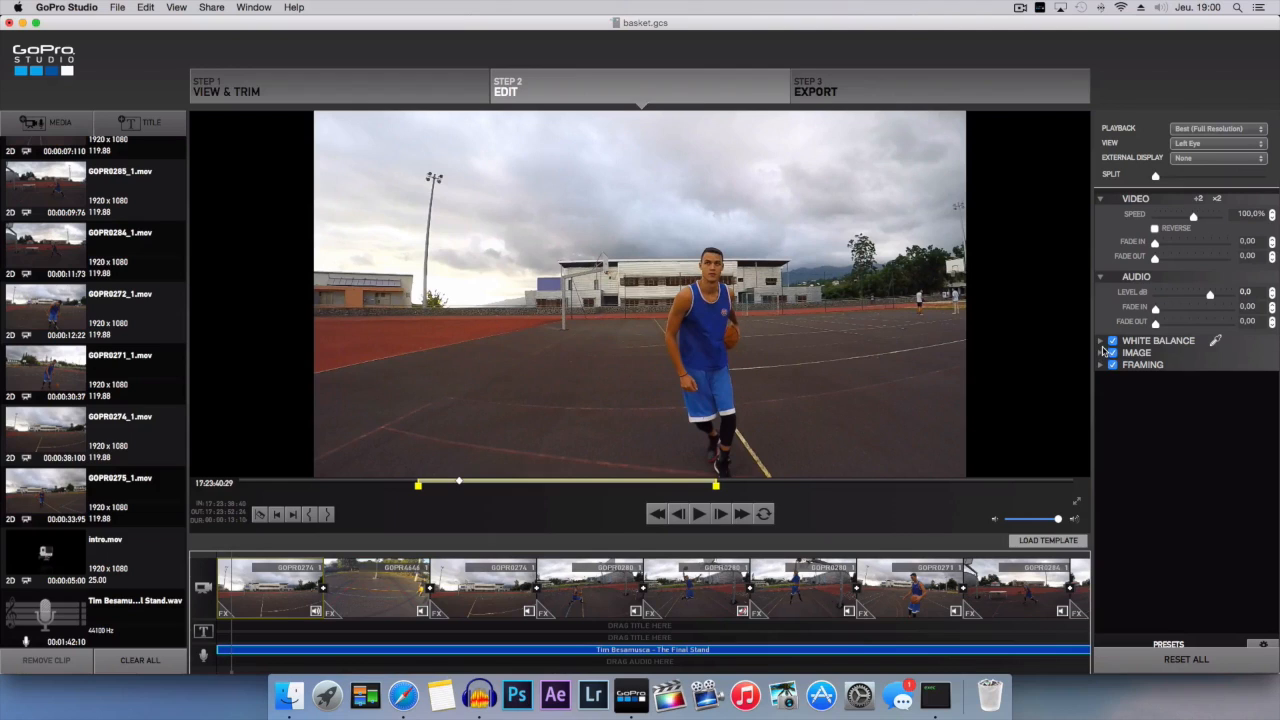
Step: Warm the first clip's white balance temperature and compare the picture with the correction off and on, leaving it enabled
{"action": "left_click", "coordinate": [1101, 341]}
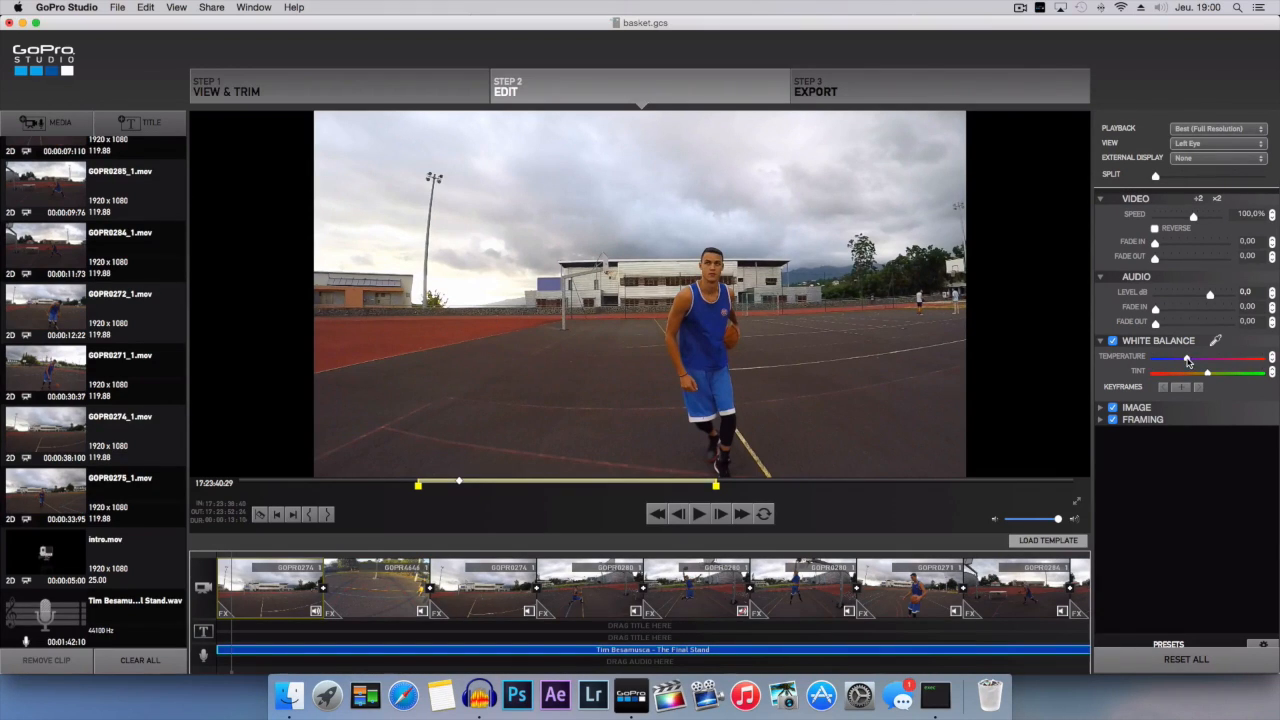
{"action": "left_click_drag", "start_coordinate": [1194, 361], "coordinate": [1215, 361]}
{"action": "left_click", "coordinate": [1113, 341]}
{"action": "left_click", "coordinate": [1113, 341]}
{"action": "left_click", "coordinate": [1113, 341]}
{"action": "left_click", "coordinate": [1112, 341]}
{"action": "left_click", "coordinate": [1101, 344]}
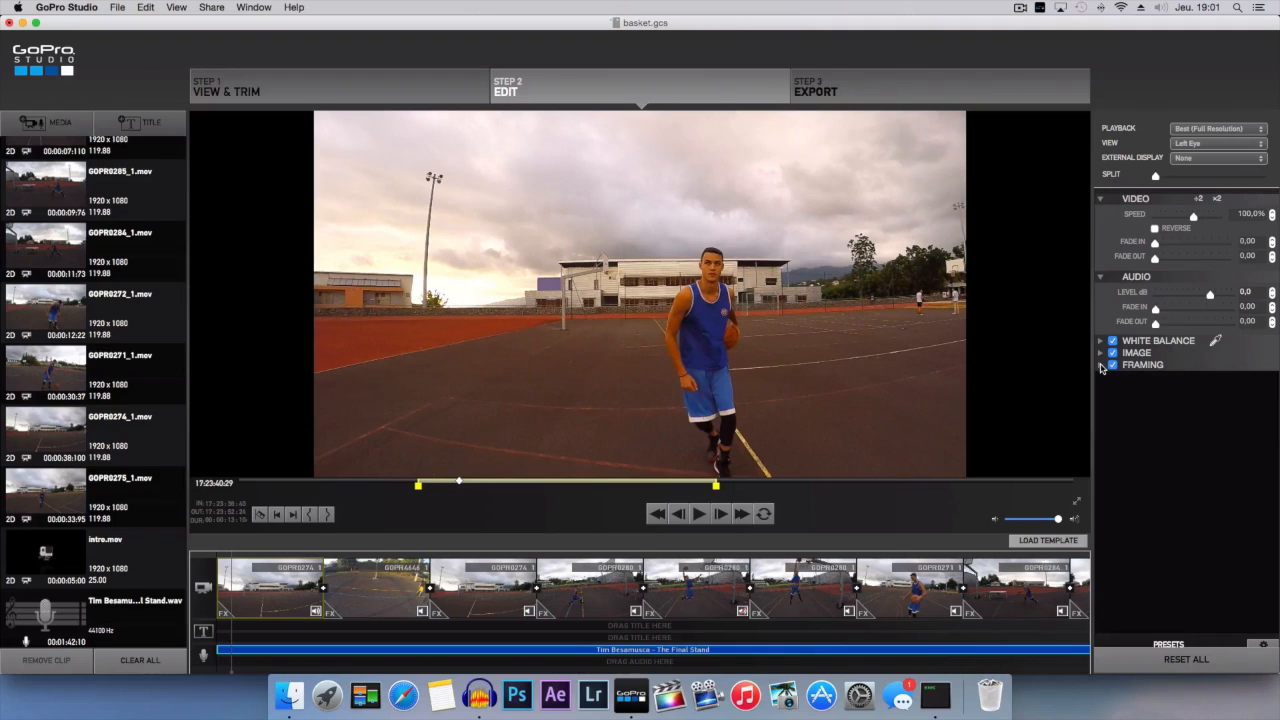
Step: Examine the framing settings for the first clip, including zoom, position, rotation and flip
{"action": "left_click", "coordinate": [1101, 366]}
{"action": "left_click", "coordinate": [1102, 367]}
{"action": "left_click", "coordinate": [1102, 367]}
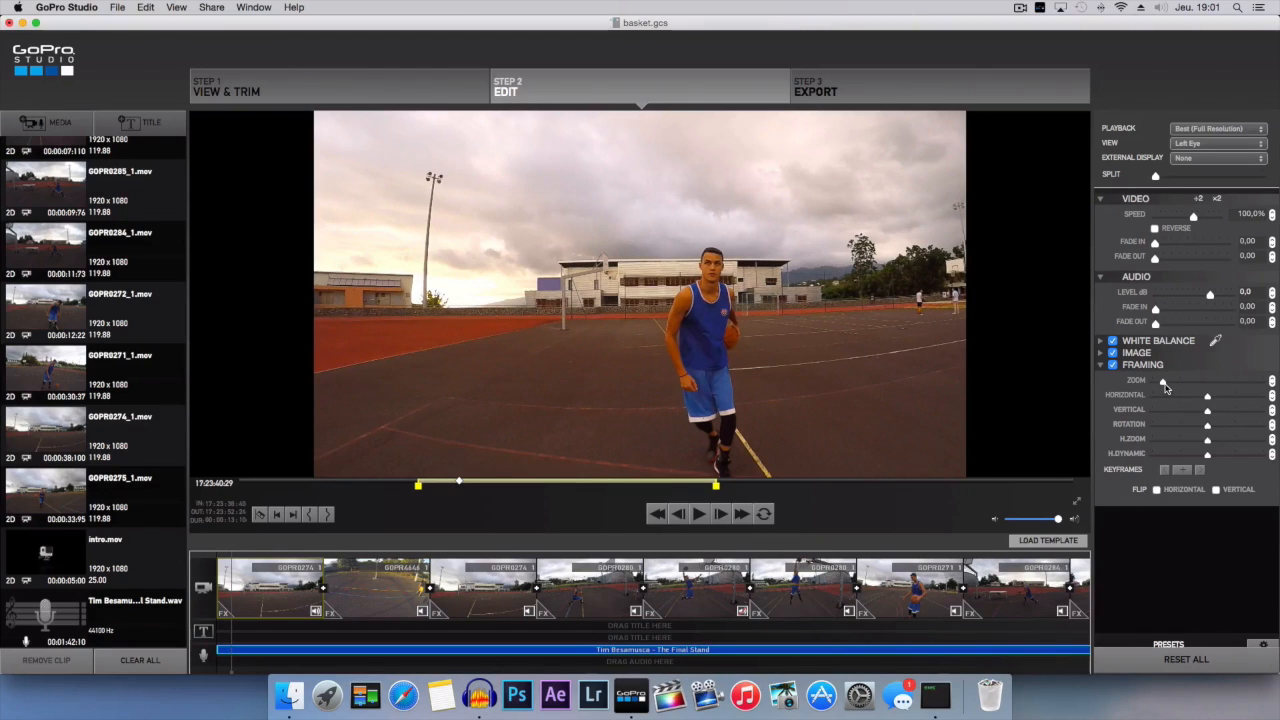
{"action": "left_click", "coordinate": [1101, 366]}
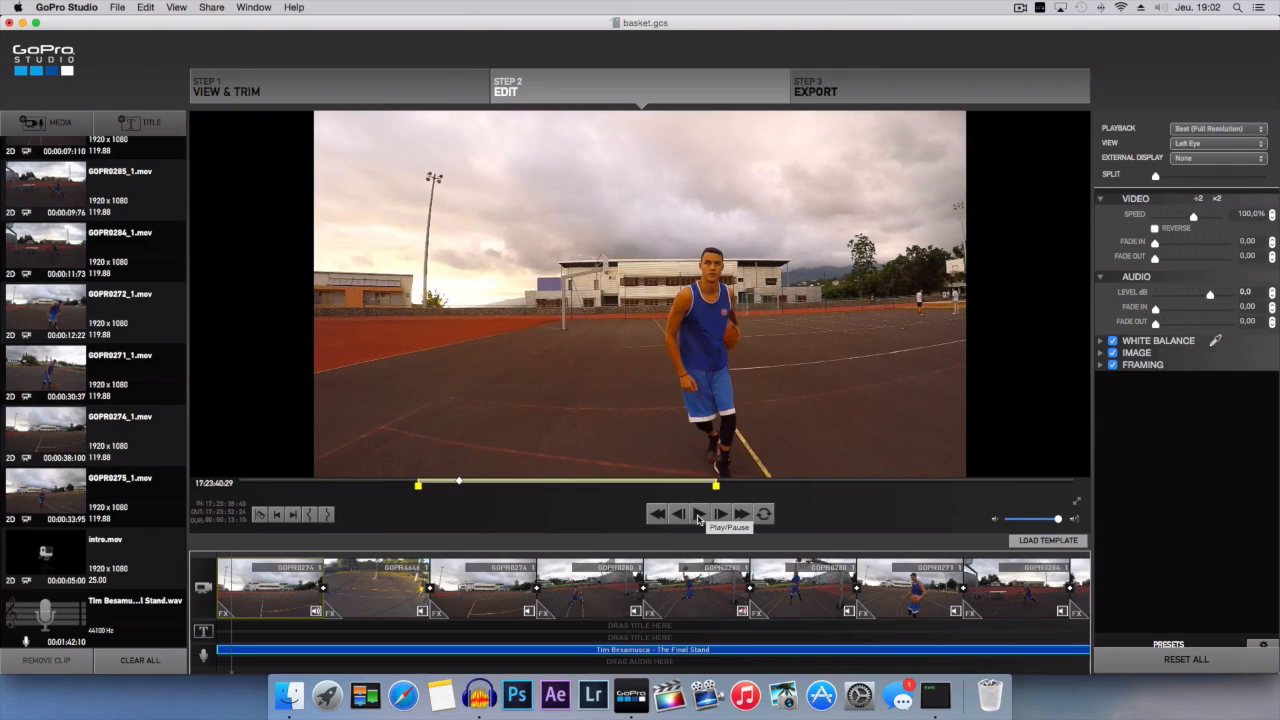
Step: Create a new title and place it on the title track starting at the second timeline clip
{"action": "left_click", "coordinate": [145, 125]}
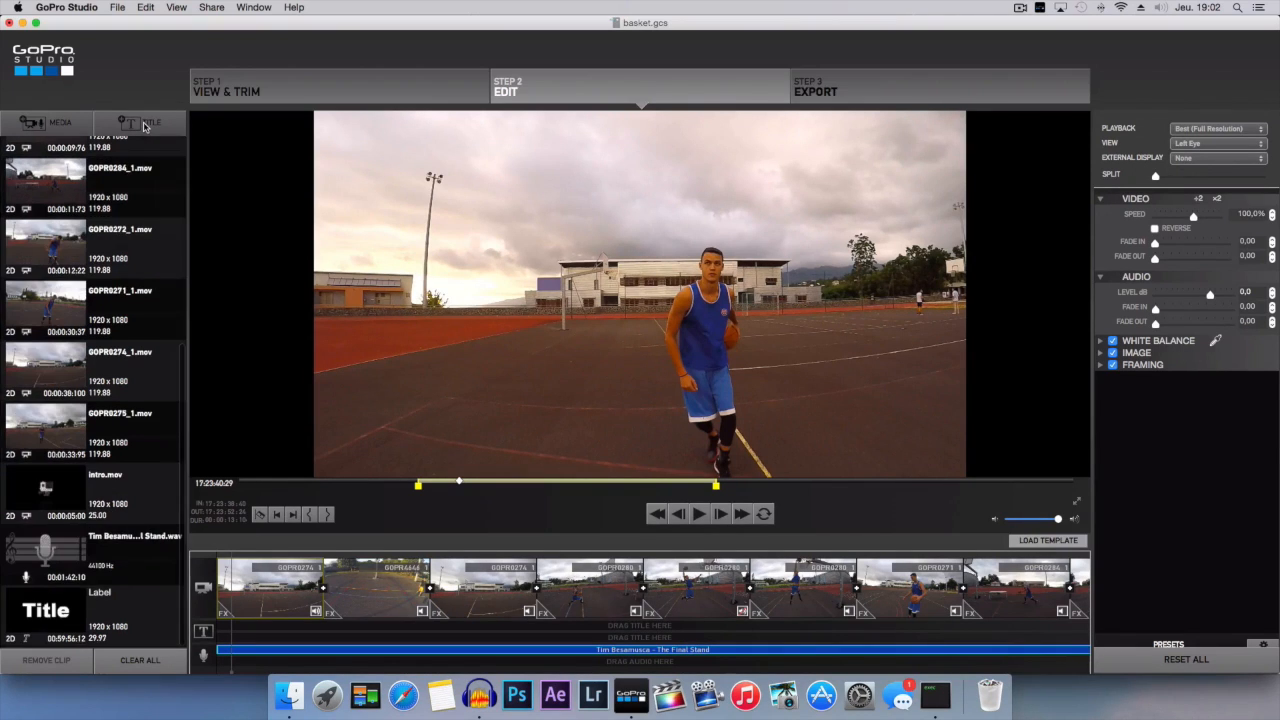
{"action": "left_click", "coordinate": [80, 608]}
{"action": "left_click_drag", "start_coordinate": [40, 612], "coordinate": [327, 626]}
{"action": "left_click", "coordinate": [337, 625]}
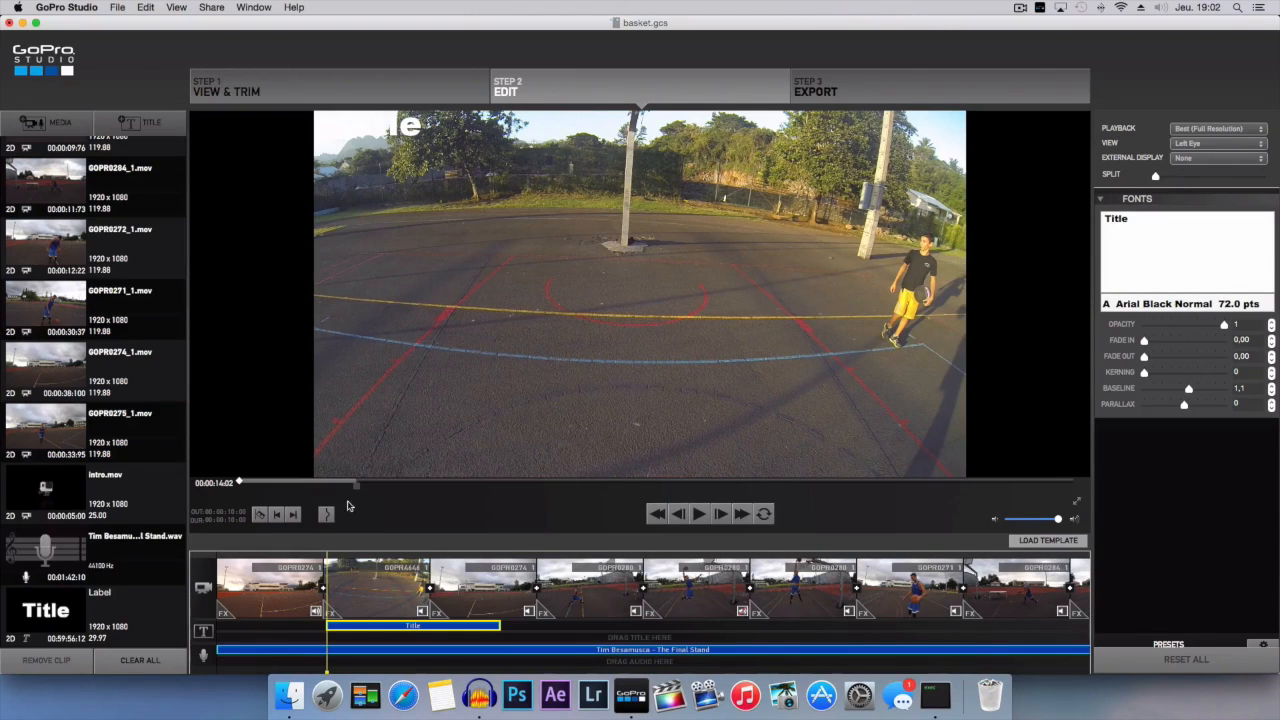
Step: Change the title text to "Epic Basket ball" and move it near the middle of the frame
{"action": "left_click_drag", "start_coordinate": [1143, 218], "coordinate": [1082, 222]}
{"action": "type", "text": "Epic Basket ball"}
{"action": "left_click_drag", "start_coordinate": [326, 583], "coordinate": [339, 583]}
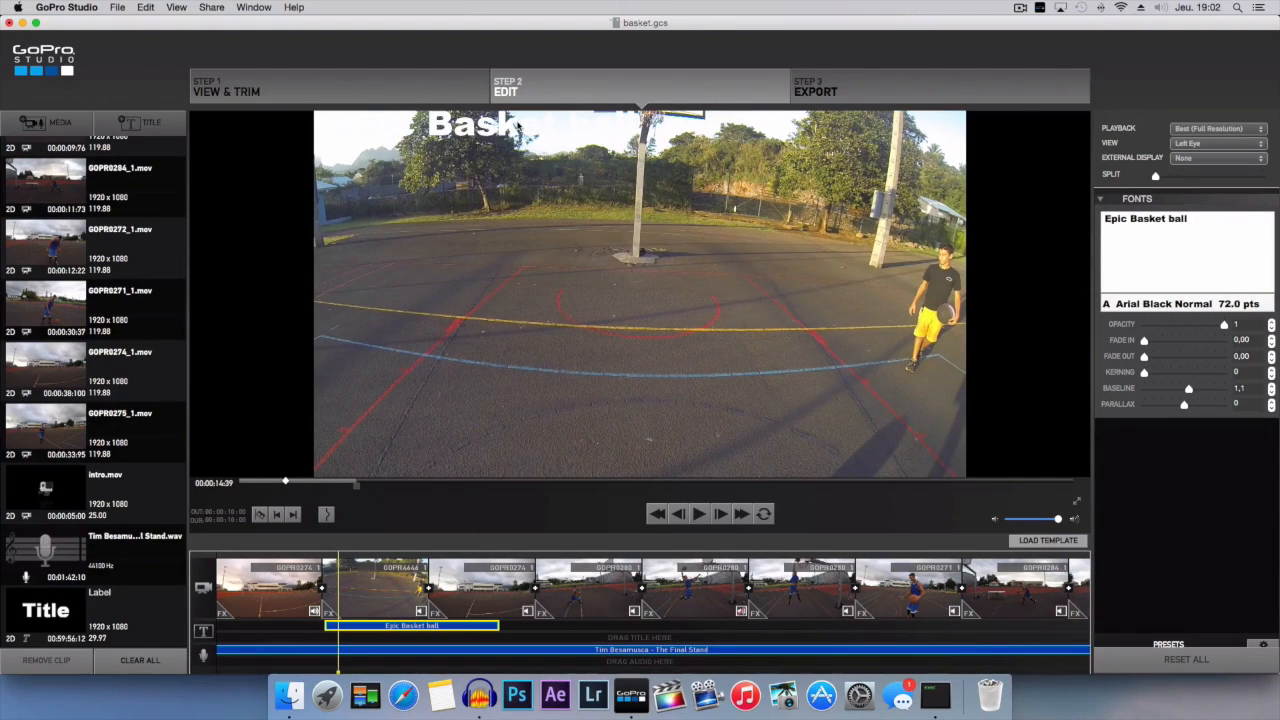
{"action": "left_click_drag", "start_coordinate": [517, 125], "coordinate": [671, 347]}
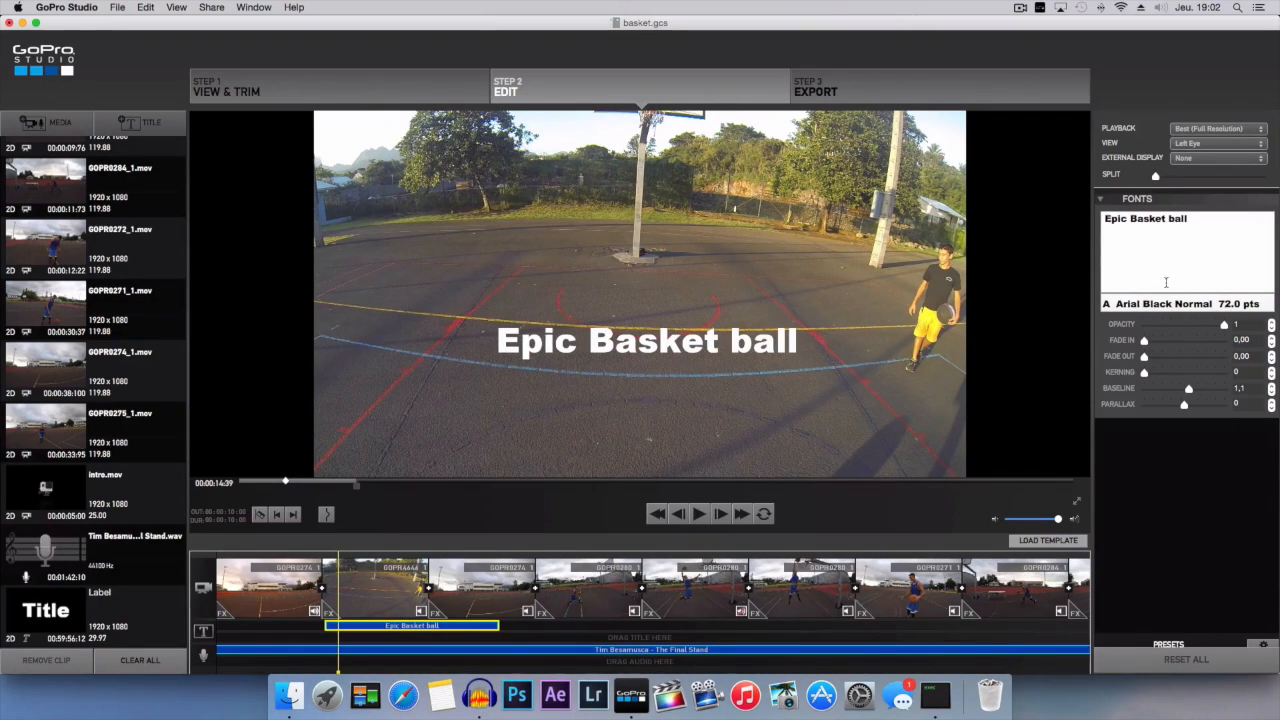
Step: Try the Neuropol font family on the "Epic Basket ball" title
{"action": "left_click_drag", "start_coordinate": [1204, 222], "coordinate": [1102, 220]}
{"action": "left_click", "coordinate": [1186, 304]}
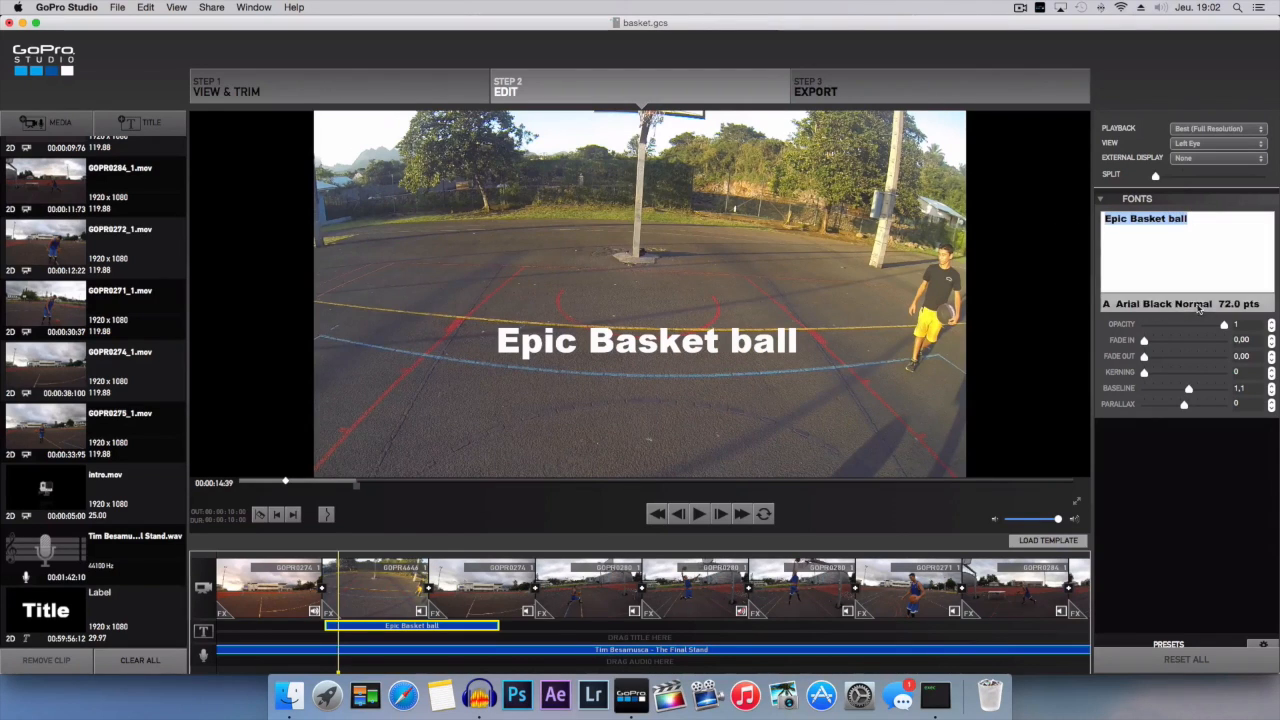
{"action": "left_click", "coordinate": [362, 294]}
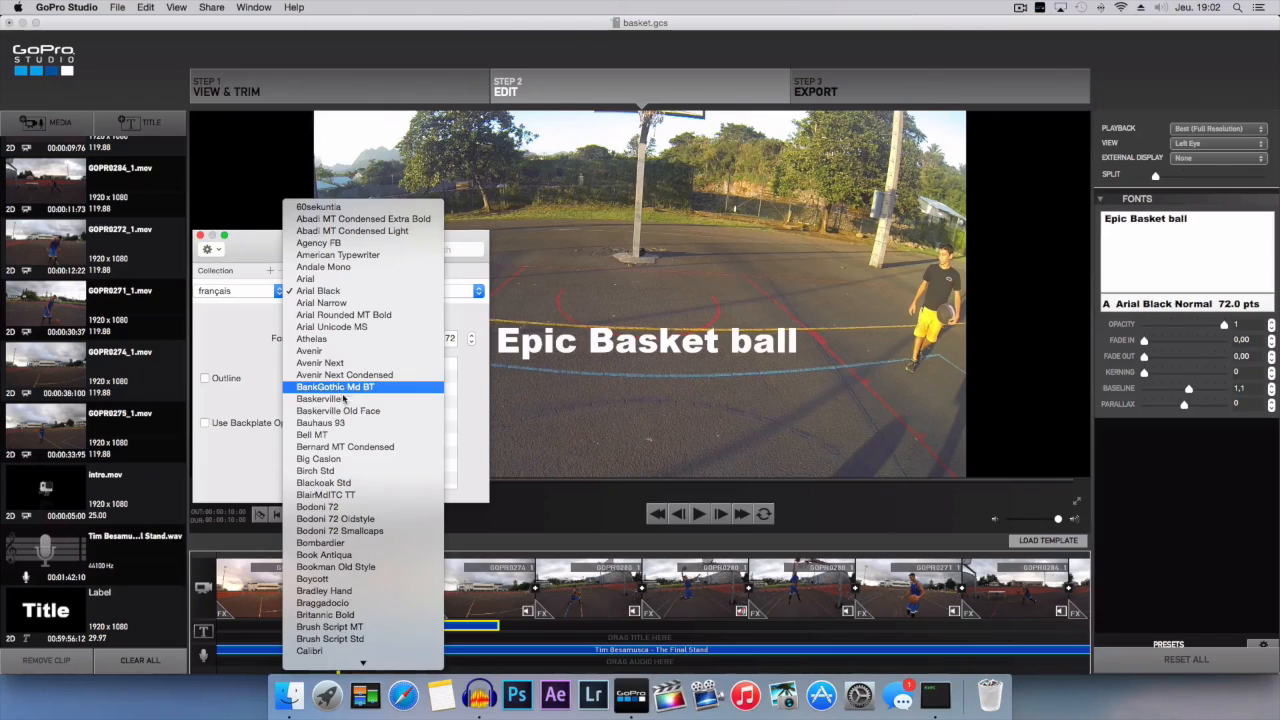
{"action": "scroll", "coordinate": [343, 360], "scroll_direction": "down", "scroll_amount": 10}
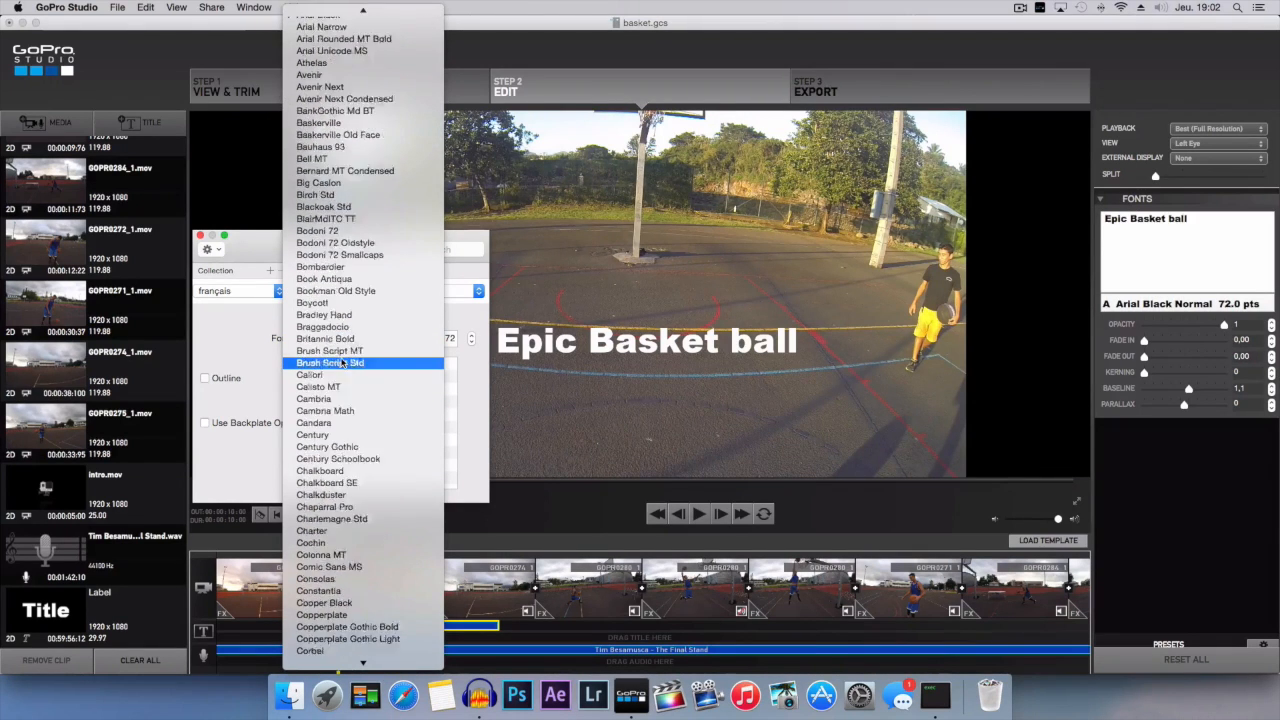
{"action": "scroll", "coordinate": [343, 364], "scroll_direction": "down", "scroll_amount": 8}
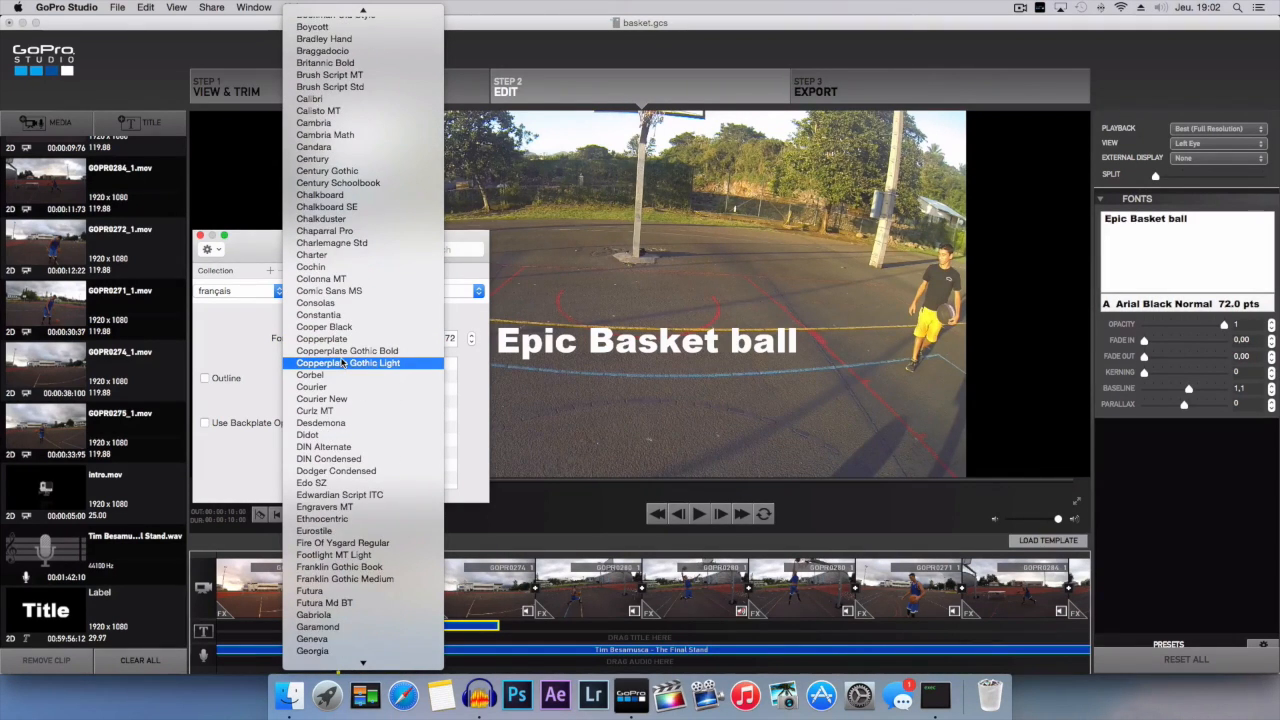
{"action": "scroll", "coordinate": [343, 364], "scroll_direction": "down", "scroll_amount": 6}
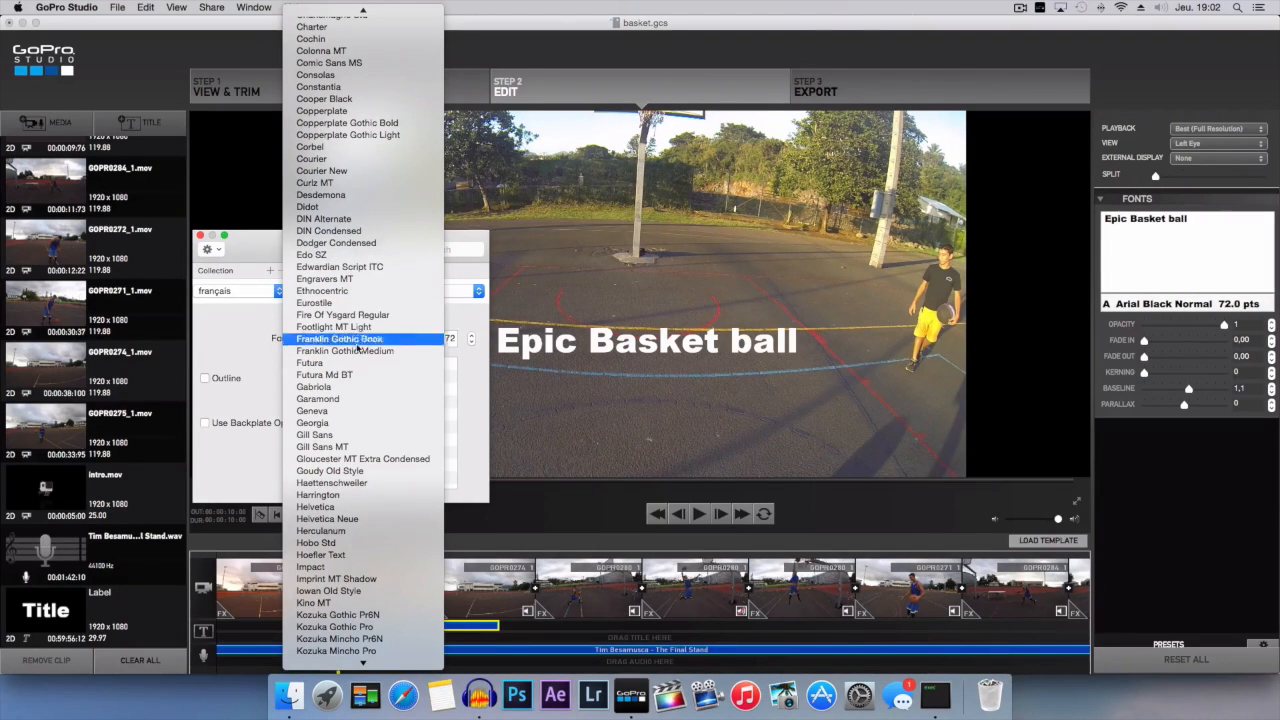
{"action": "scroll", "coordinate": [388, 452], "scroll_direction": "down", "scroll_amount": 10}
{"action": "scroll", "coordinate": [388, 452], "scroll_direction": "down", "scroll_amount": 12}
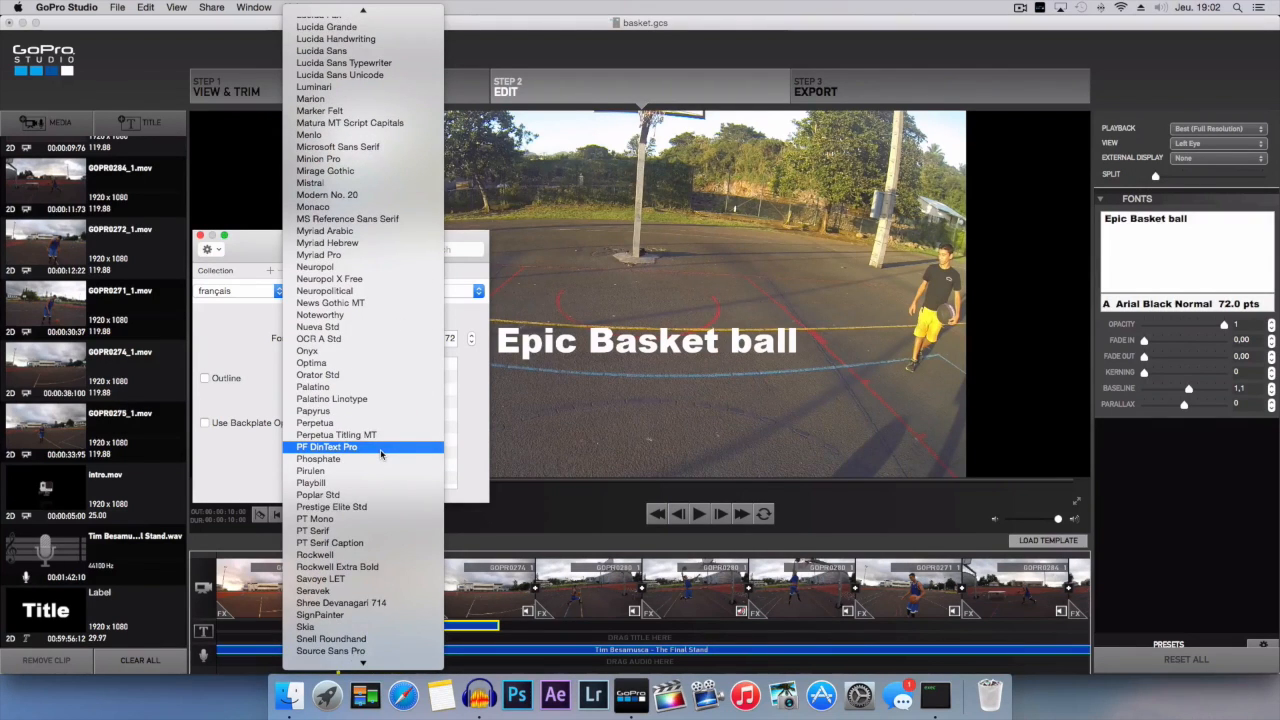
{"action": "scroll", "coordinate": [380, 455], "scroll_direction": "up", "scroll_amount": 1}
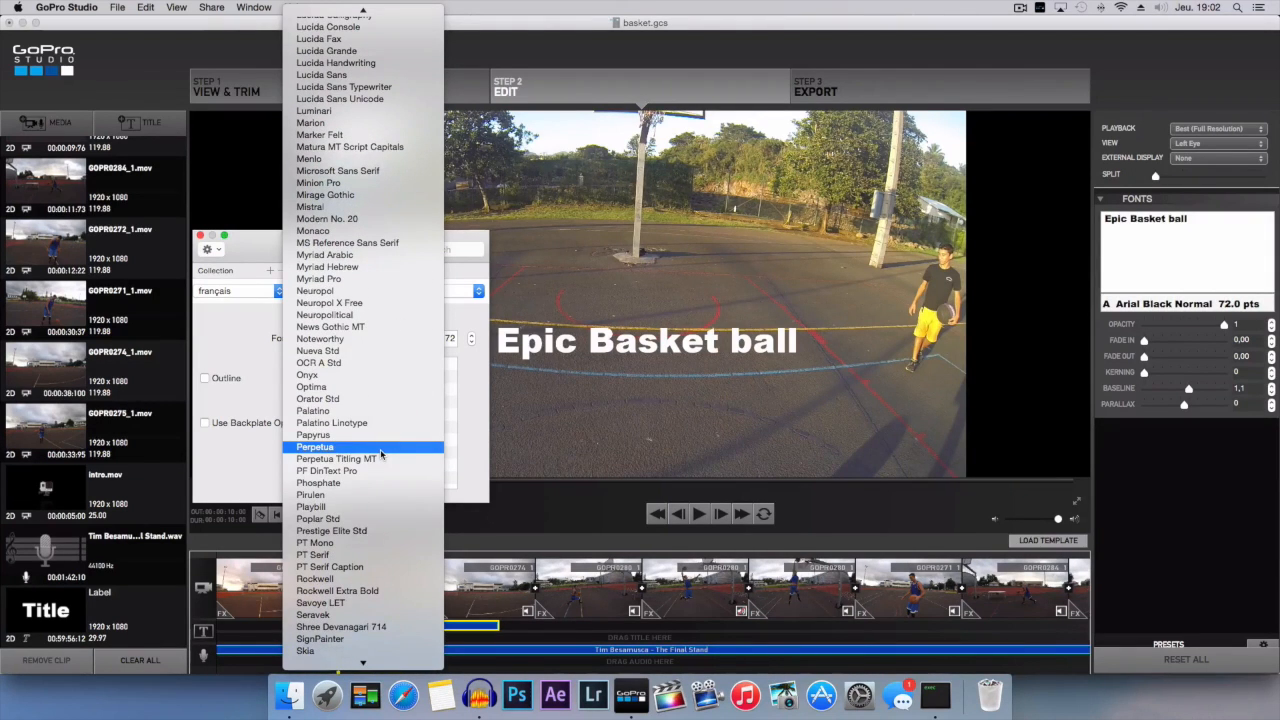
{"action": "left_click", "coordinate": [358, 291]}
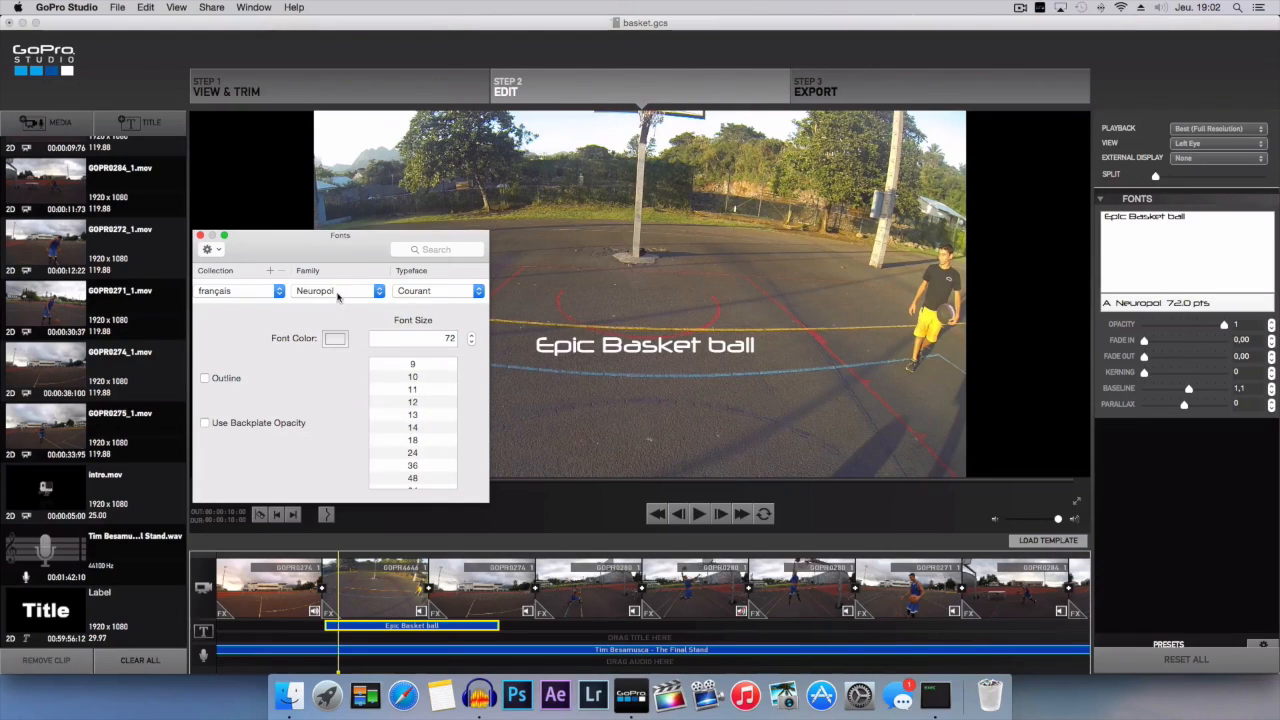
Step: Try the Abadi MT Condensed Extra Bold and Agency FB fonts on the title
{"action": "left_click", "coordinate": [359, 291]}
{"action": "scroll", "coordinate": [350, 220], "scroll_direction": "up", "scroll_amount": 10}
{"action": "scroll", "coordinate": [343, 183], "scroll_direction": "up", "scroll_amount": 5}
{"action": "left_click", "coordinate": [355, 26]}
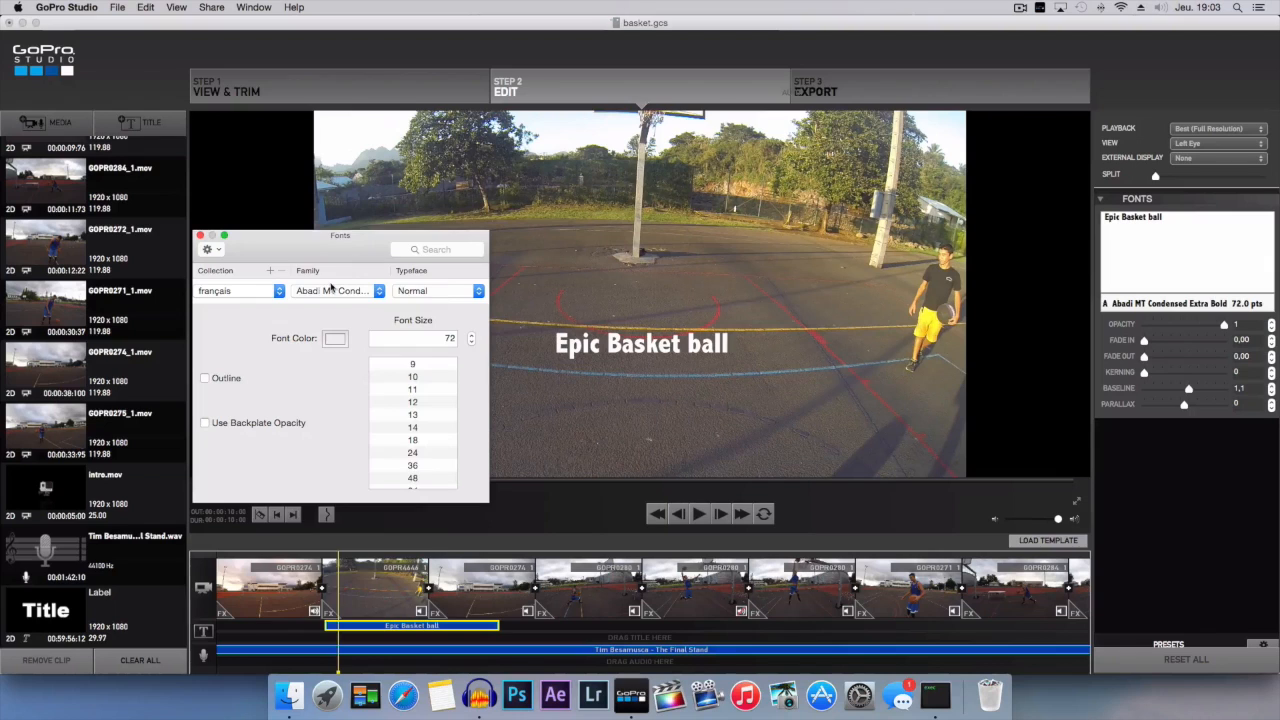
{"action": "left_click", "coordinate": [337, 291]}
{"action": "left_click", "coordinate": [343, 315]}
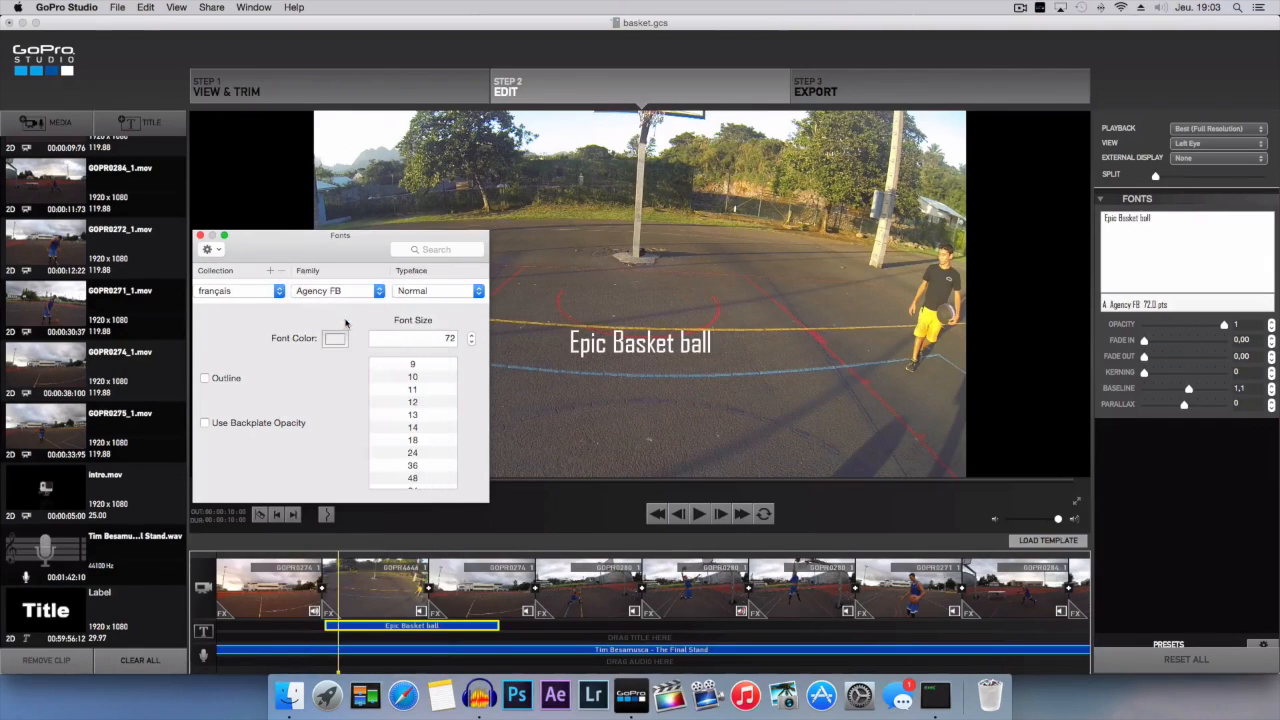
Step: Set the title font back to Arial Black and close the font settings
{"action": "left_click", "coordinate": [358, 303]}
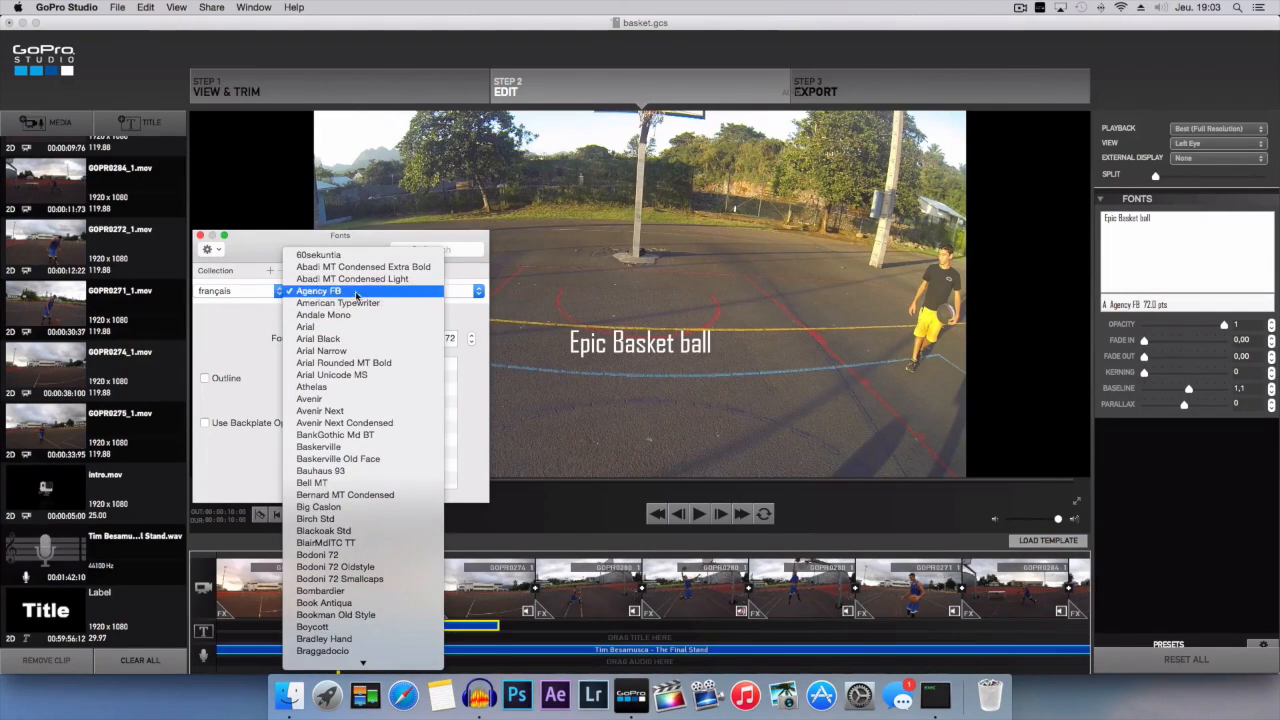
{"action": "left_click", "coordinate": [354, 340]}
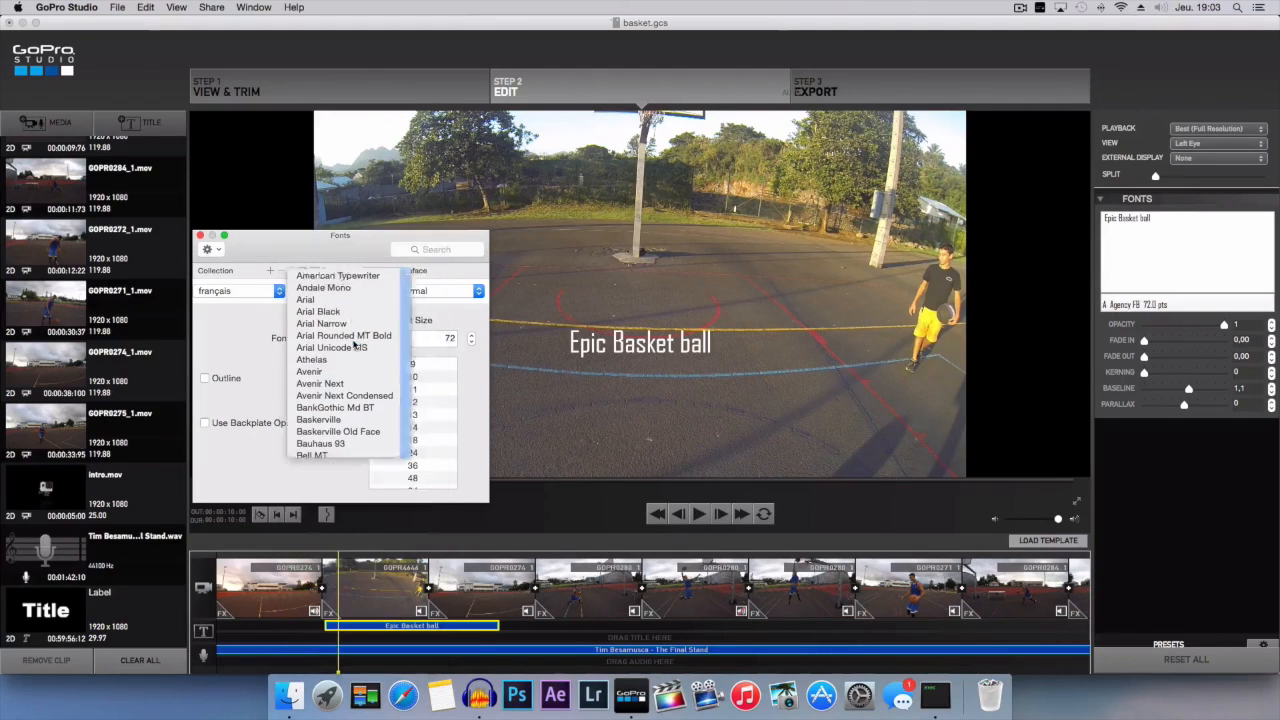
{"action": "left_click", "coordinate": [199, 235]}
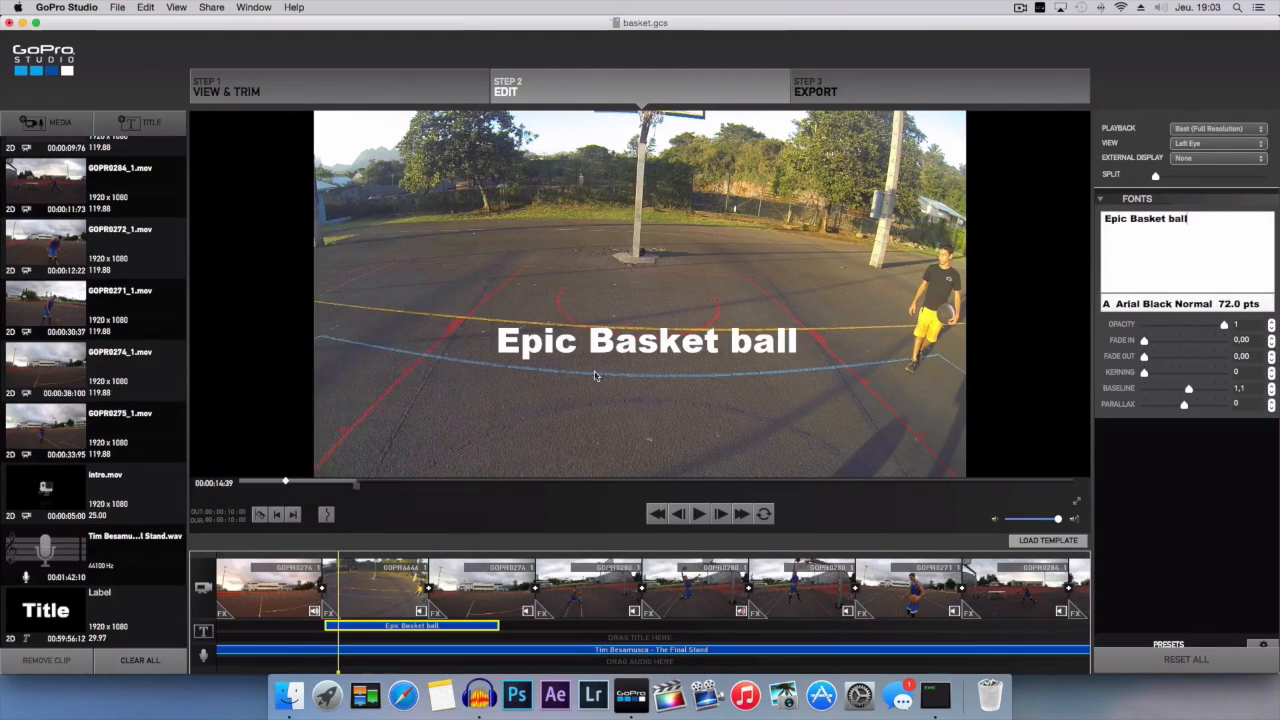
Step: Move the title to the lower part of the frame and set its fade in and fade out to 0.87
{"action": "left_click_drag", "start_coordinate": [606, 357], "coordinate": [617, 415]}
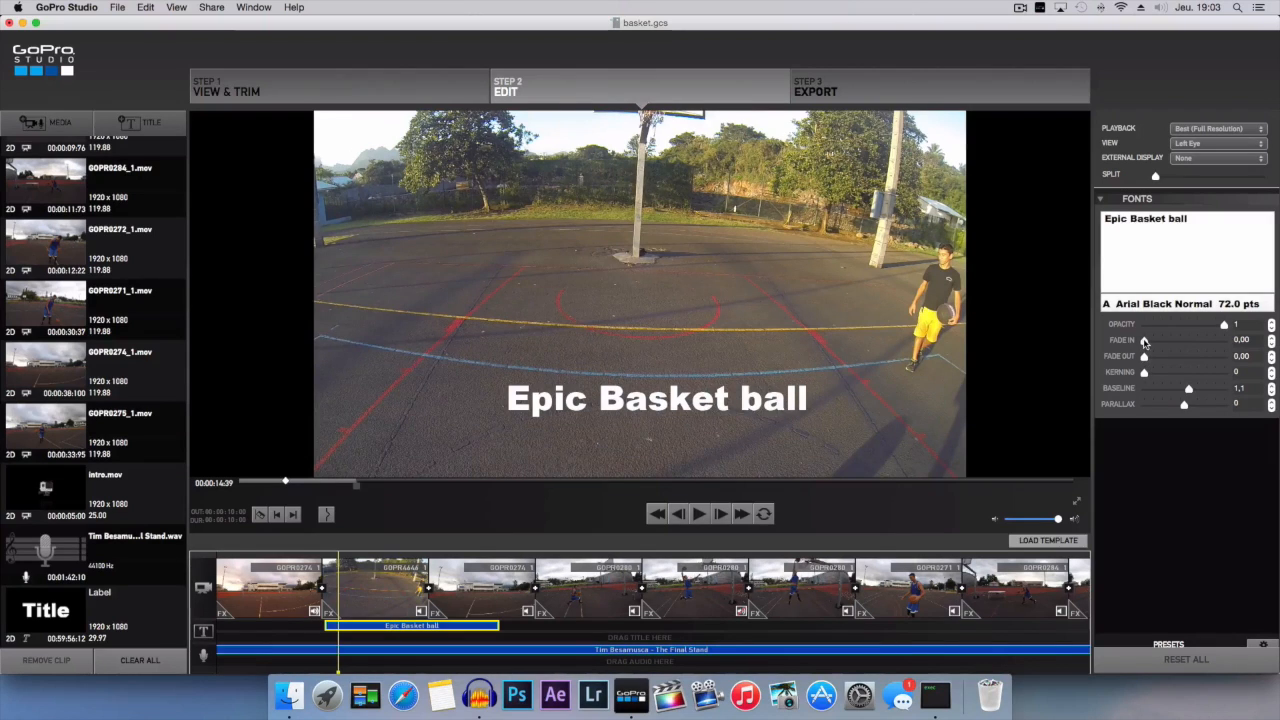
{"action": "left_click_drag", "start_coordinate": [1145, 341], "coordinate": [1151, 341]}
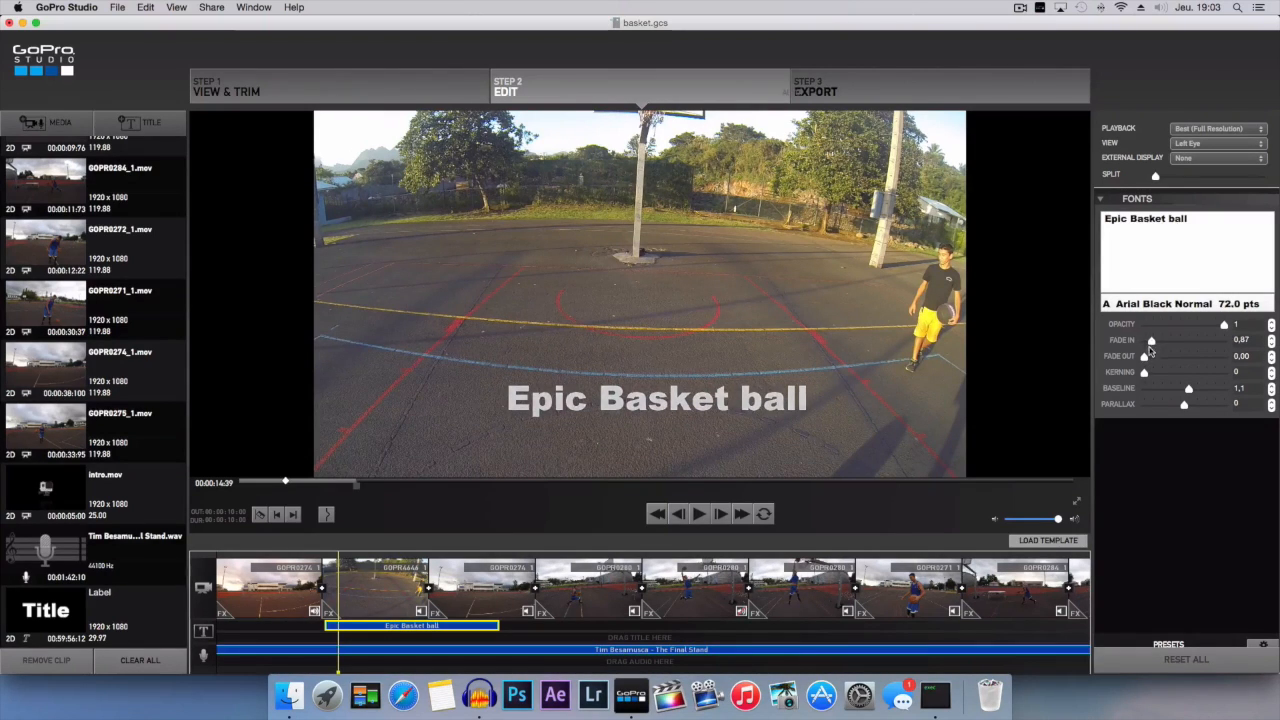
{"action": "left_click_drag", "start_coordinate": [1145, 358], "coordinate": [1151, 357]}
Step: Shorten the "Epic Basket ball" title on the timeline so it ends with the second clip
{"action": "left_click", "coordinate": [372, 629]}
{"action": "left_click", "coordinate": [371, 628]}
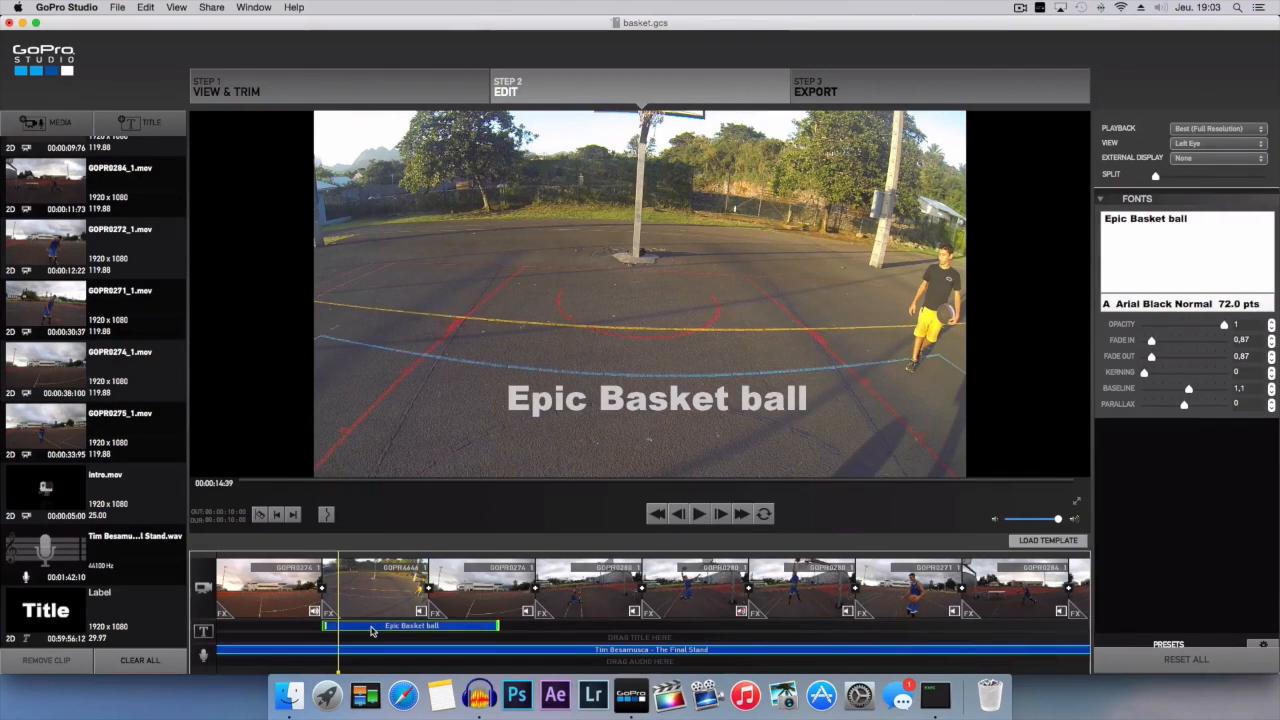
{"action": "left_click_drag", "start_coordinate": [494, 626], "coordinate": [430, 630]}
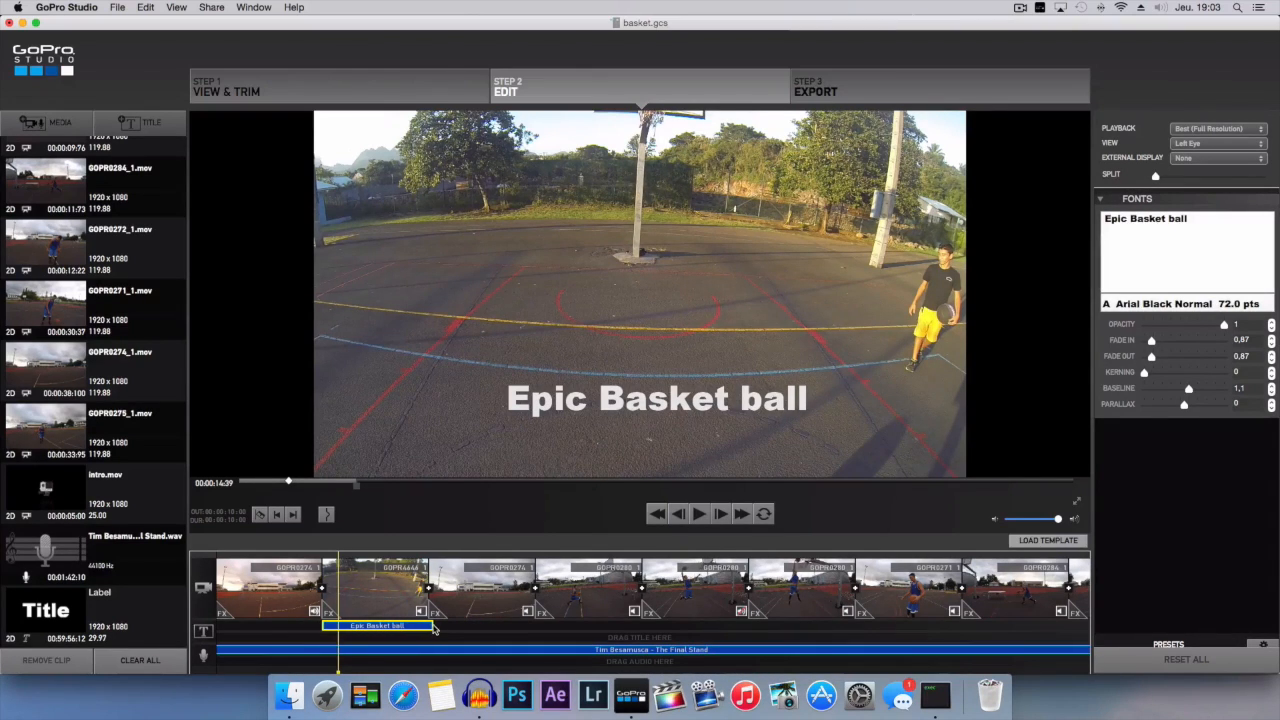
Step: Play the timeline from the first clip to check the title over the second clip
{"action": "left_click", "coordinate": [295, 578]}
{"action": "left_click", "coordinate": [701, 514]}
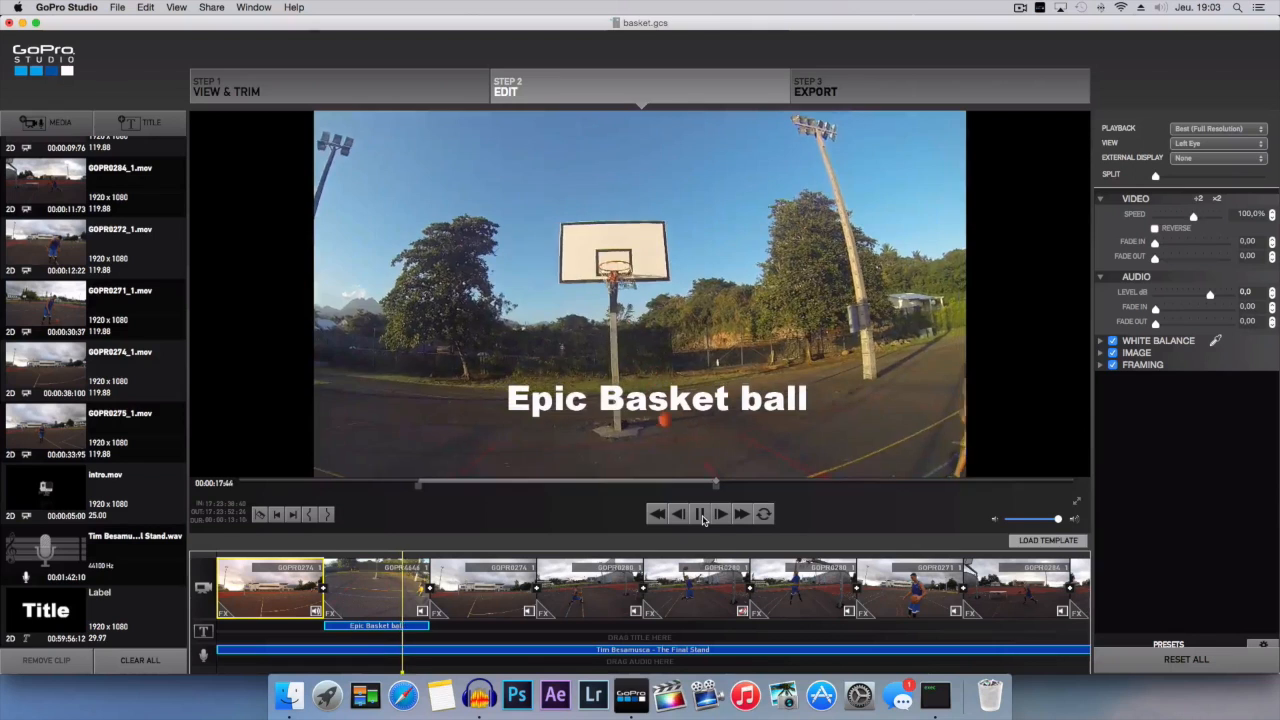
{"action": "left_click", "coordinate": [701, 515]}
Step: Turn off the white balance correction on the first timeline clip
{"action": "left_click", "coordinate": [296, 586]}
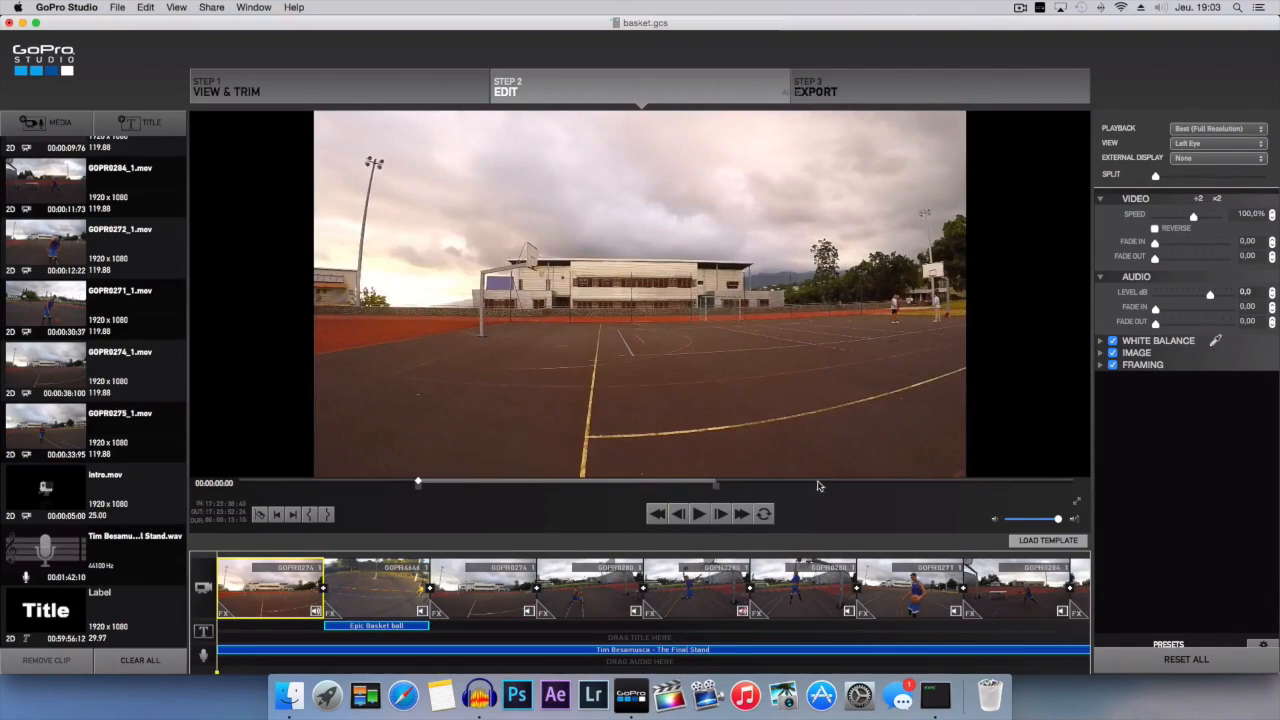
{"action": "left_click", "coordinate": [1113, 342]}
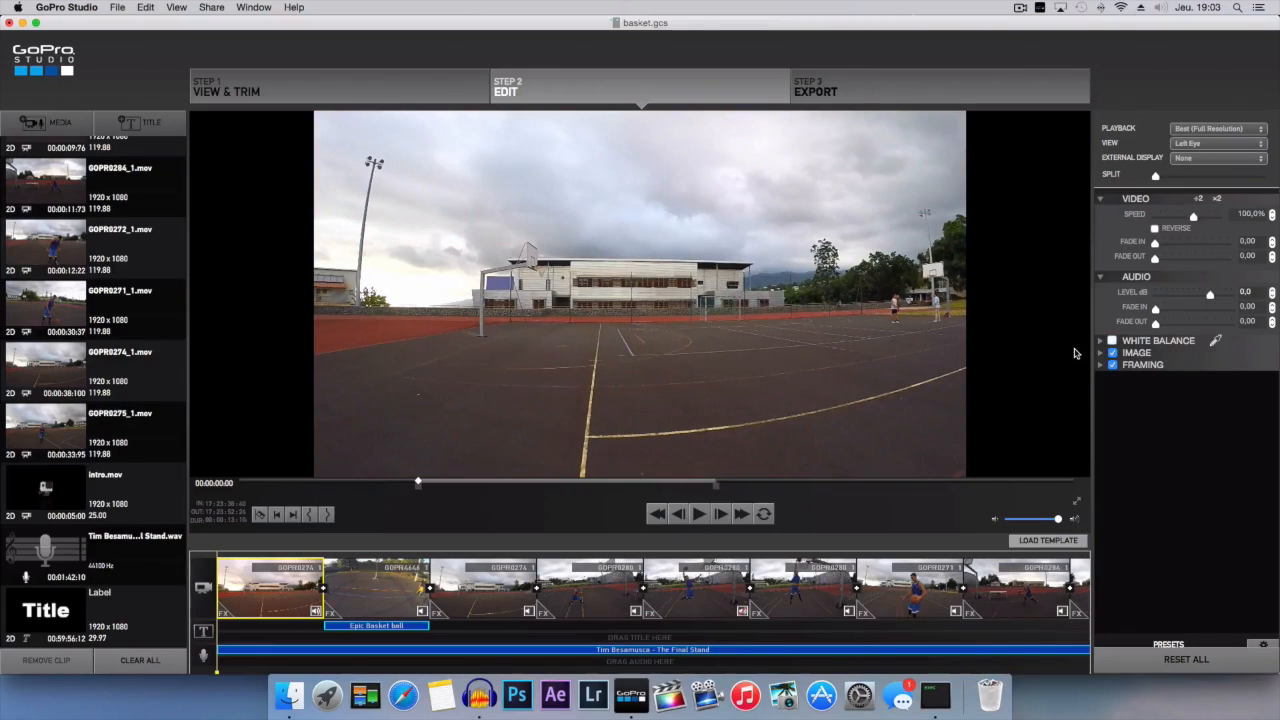